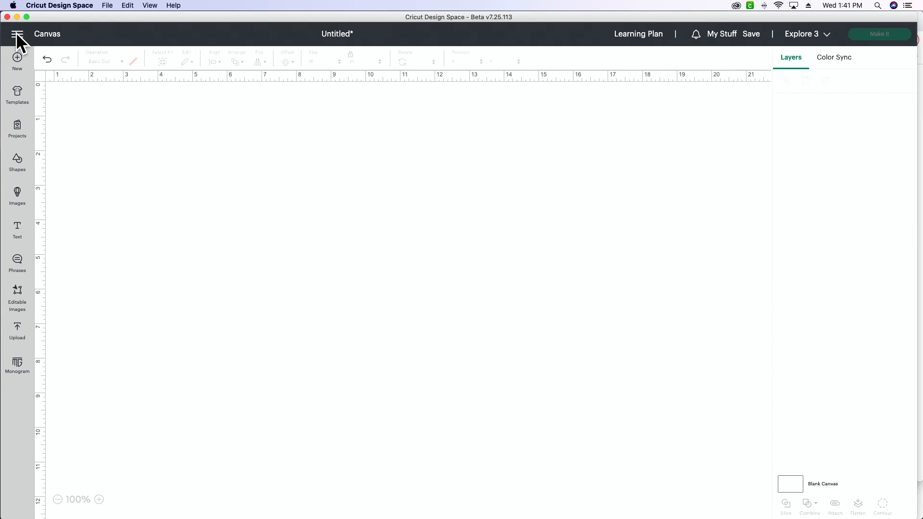
# - Go to the Home page and dismiss the What's New notice
pyautogui.click(26, 96)
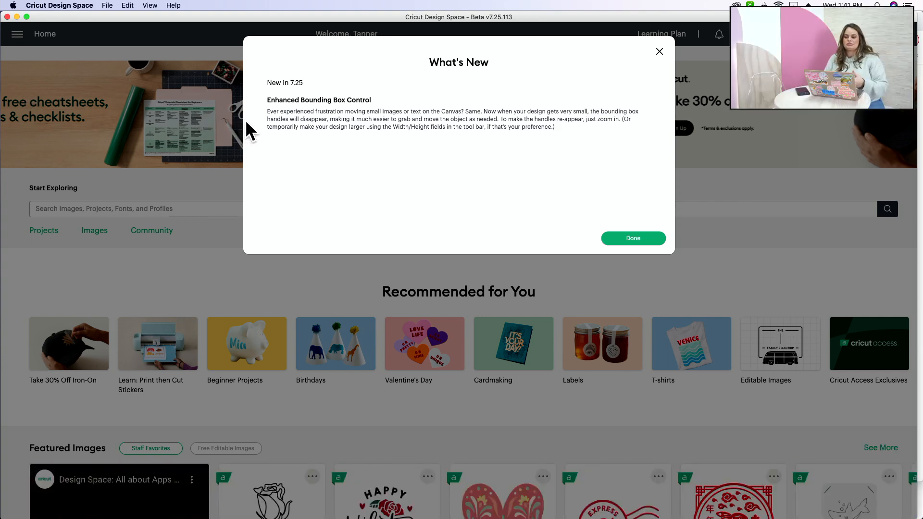
pyautogui.click(659, 52)
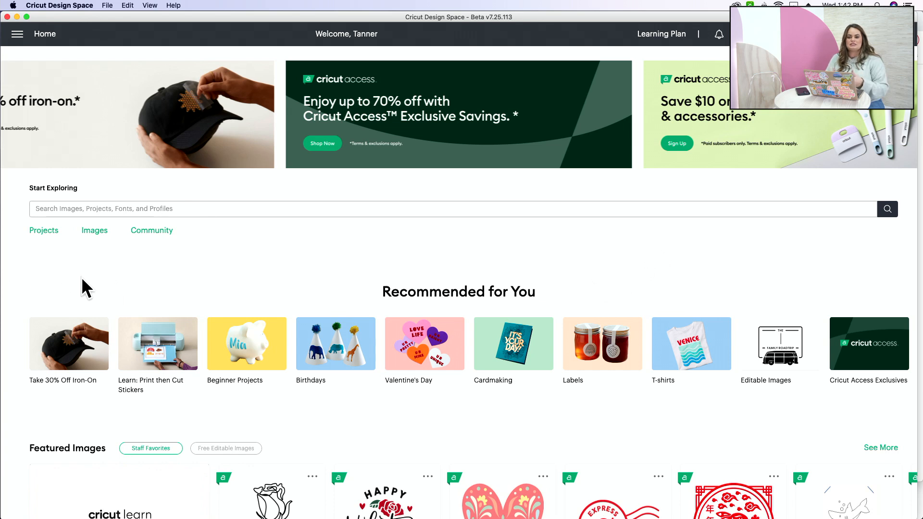
# - Look through the Home page's recommended categories, featured images, community projects, beginner fonts and seasonal project rows
pyautogui.scroll(-3, 183, 274)
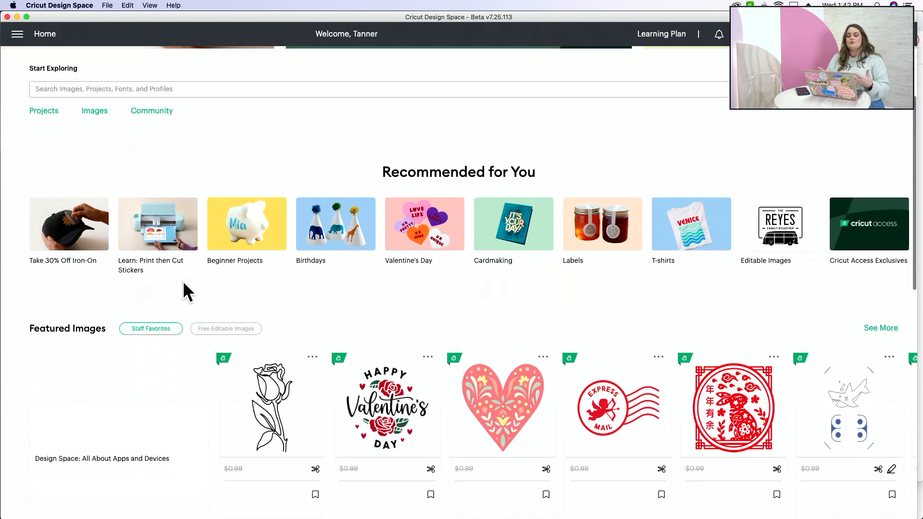
pyautogui.scroll(-2, 276, 313)
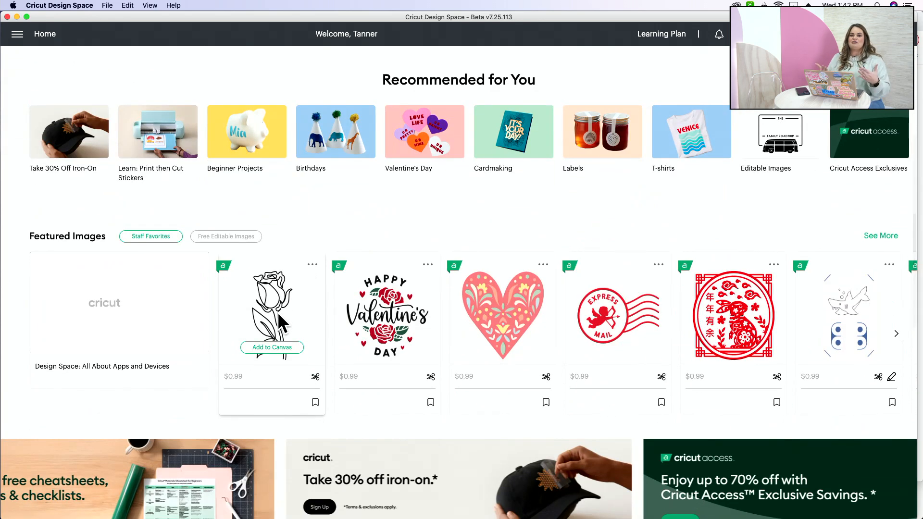
pyautogui.scroll(-7, 277, 313)
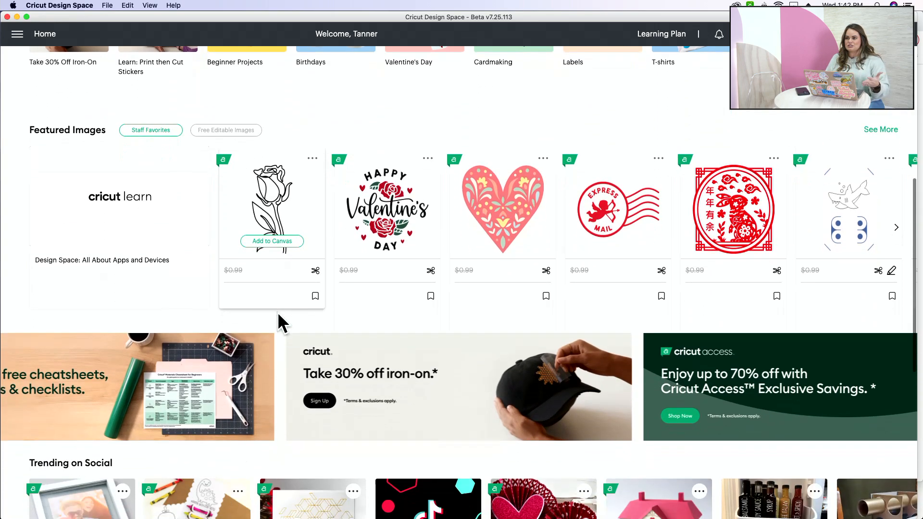
pyautogui.scroll(-15, 278, 312)
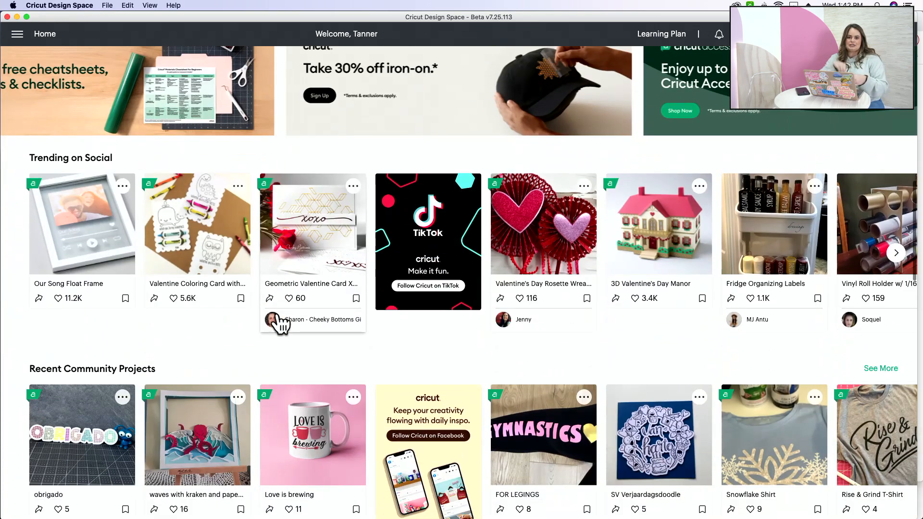
pyautogui.scroll(20, 264, 212)
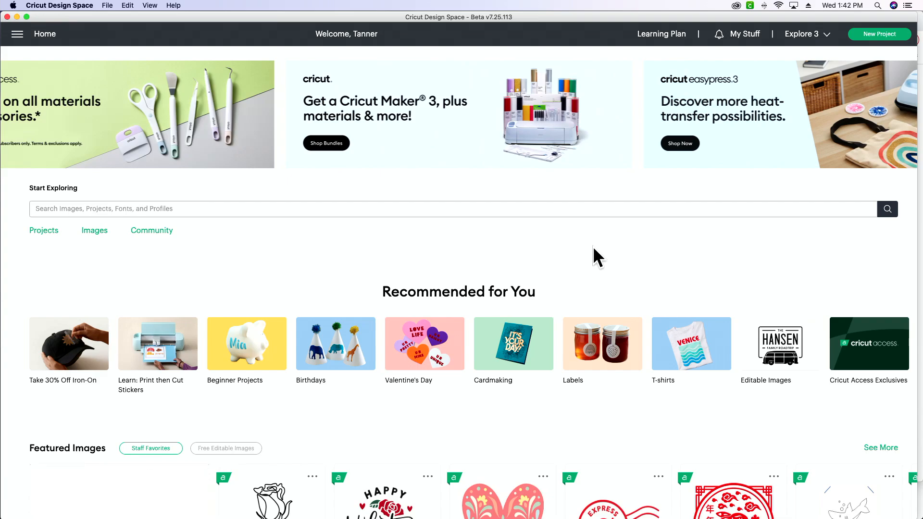
pyautogui.scroll(-6, 527, 247)
pyautogui.scroll(-20, 527, 244)
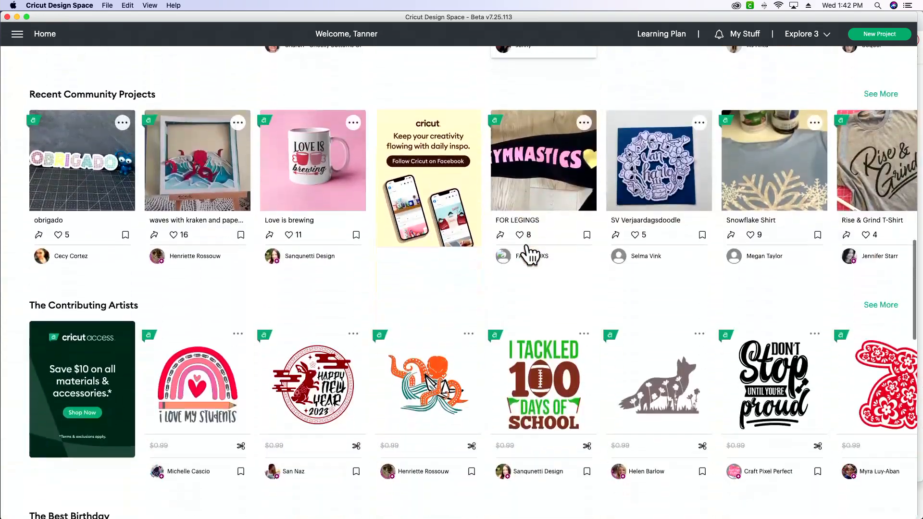
pyautogui.scroll(-10, 526, 243)
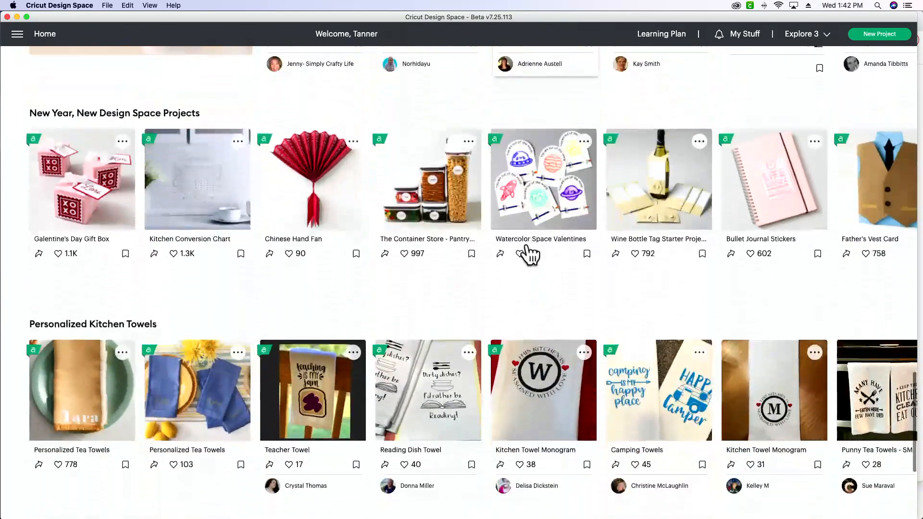
pyautogui.scroll(-8, 521, 253)
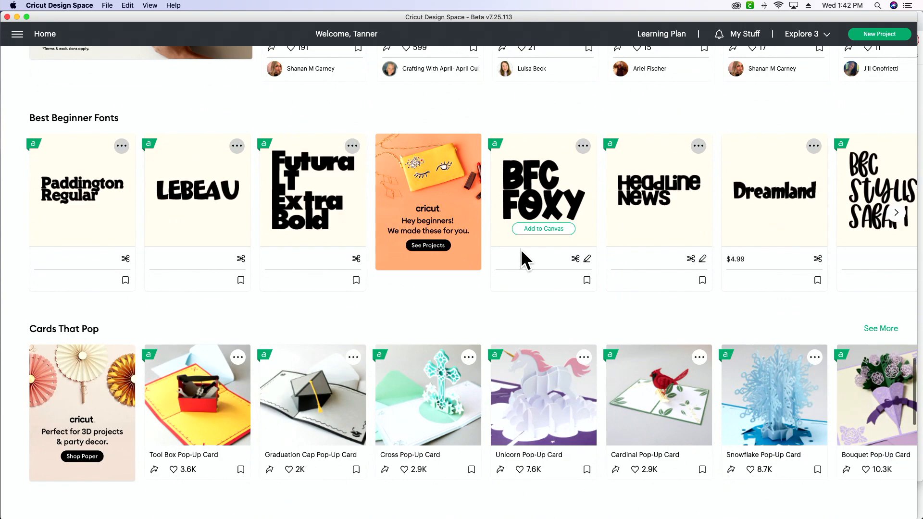
pyautogui.scroll(-5, 521, 252)
pyautogui.scroll(-4, 522, 251)
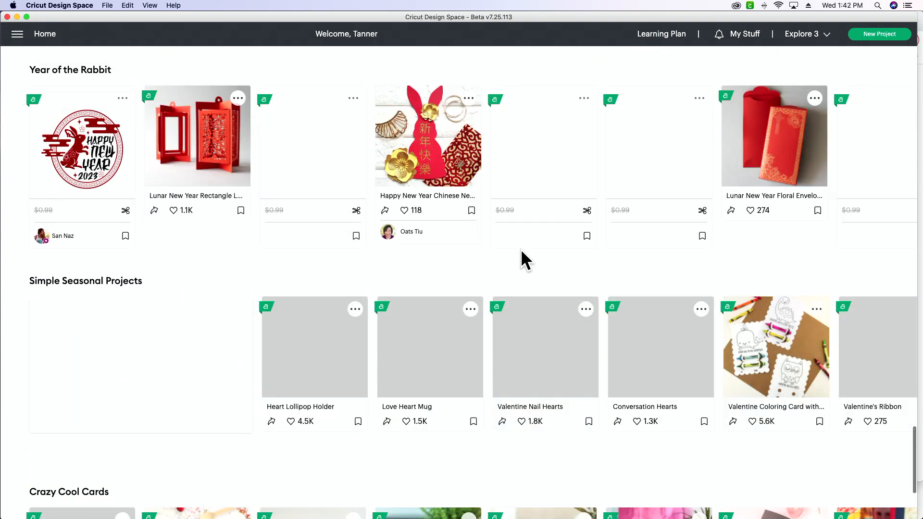
pyautogui.scroll(-2, 508, 248)
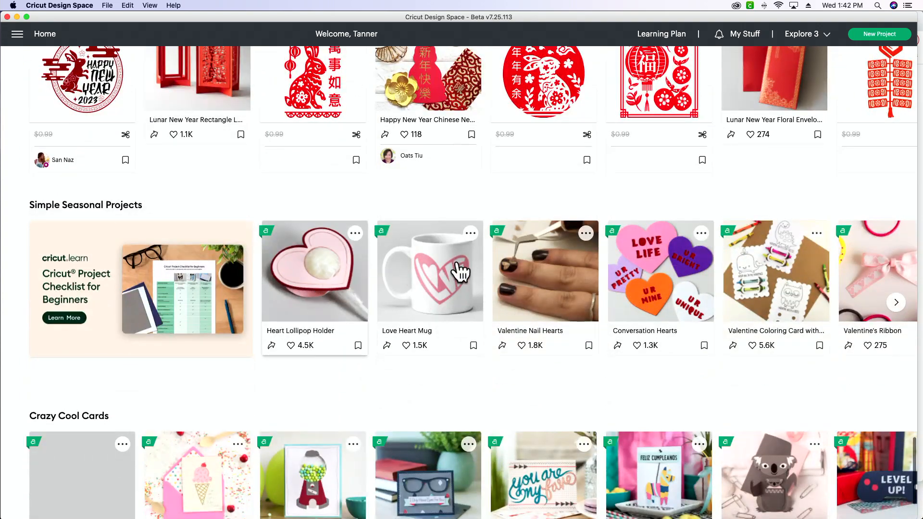
pyautogui.scroll(1, 572, 240)
pyautogui.scroll(-20, 575, 252)
pyautogui.scroll(20, 575, 251)
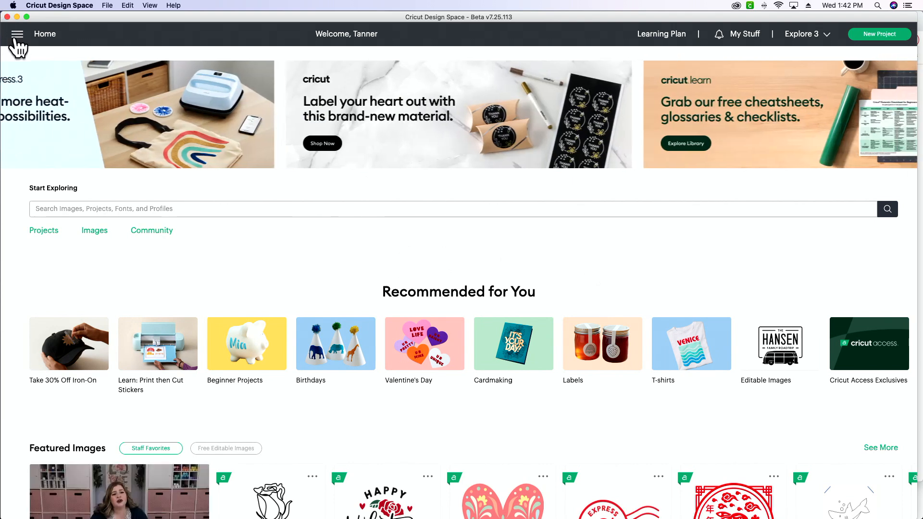
# - Leave the Home page and return to the blank design canvas
pyautogui.click(17, 34)
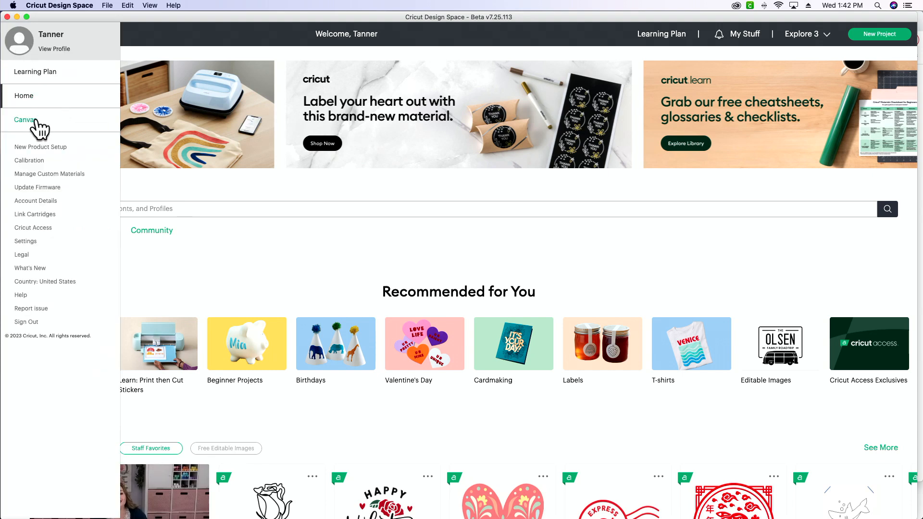
pyautogui.click(30, 124)
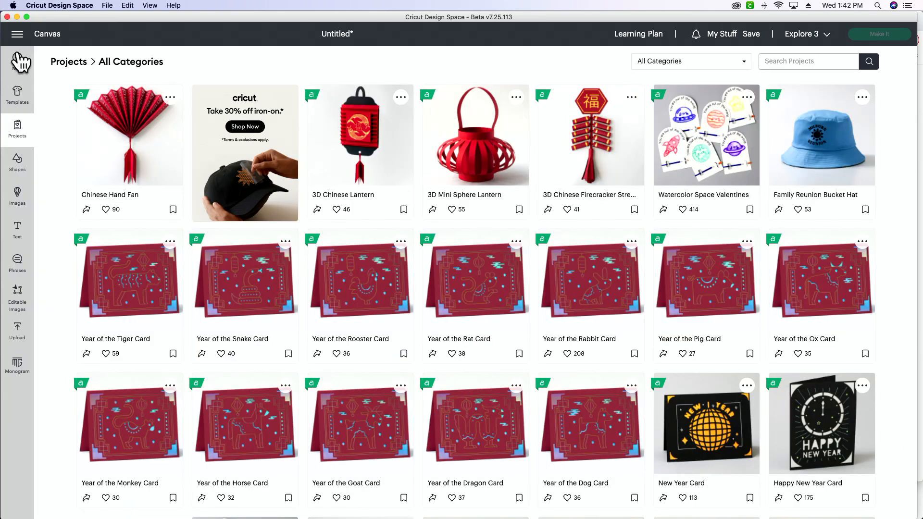
pyautogui.click(47, 34)
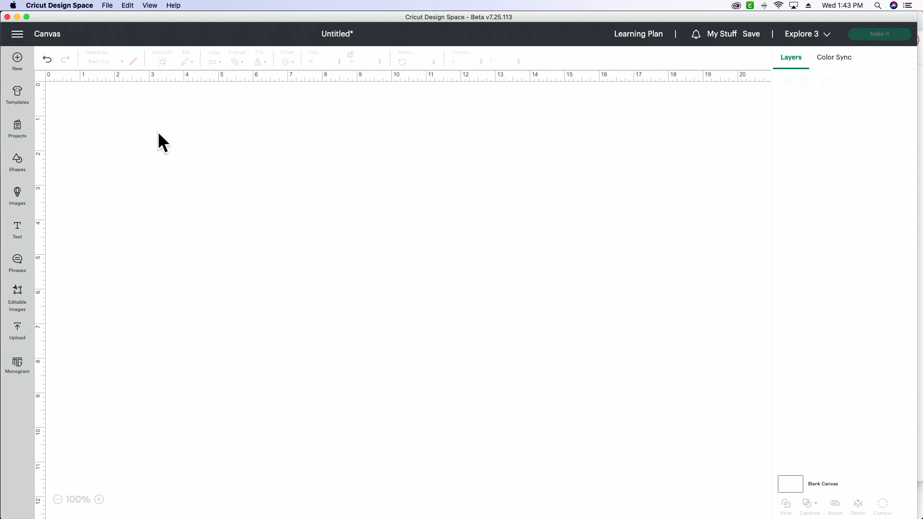
# - View the Machine Calibration options for Print Then Cut and close them without calibrating
pyautogui.click(18, 36)
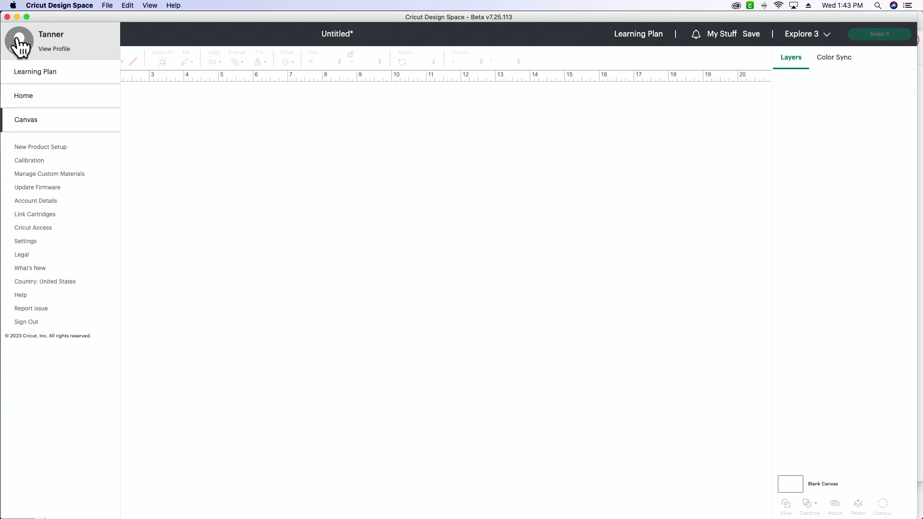
pyautogui.click(30, 162)
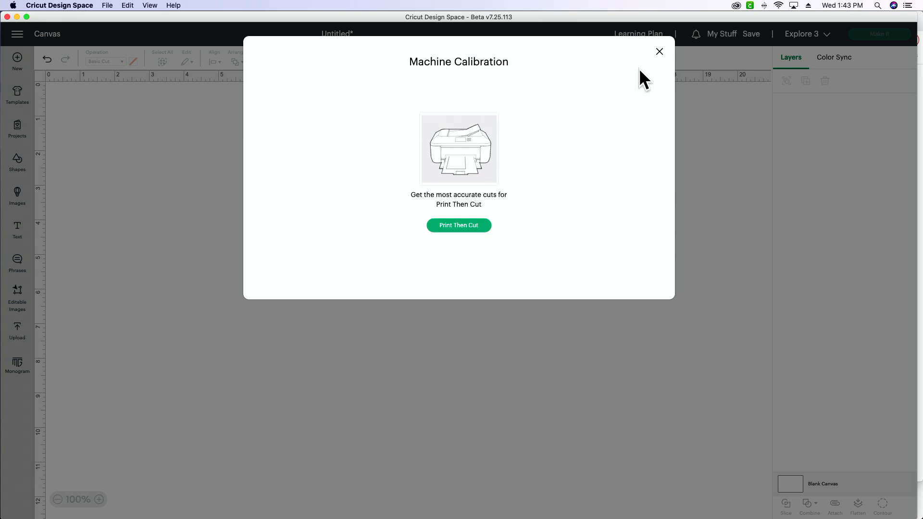
pyautogui.click(660, 51)
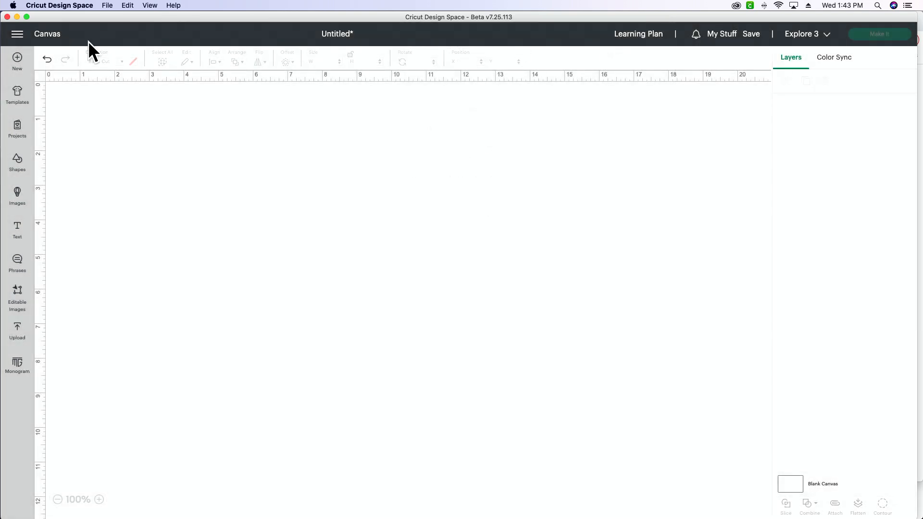
# - Review the main menu's entries, including Manage Custom Materials, and return to the canvas
pyautogui.click(19, 34)
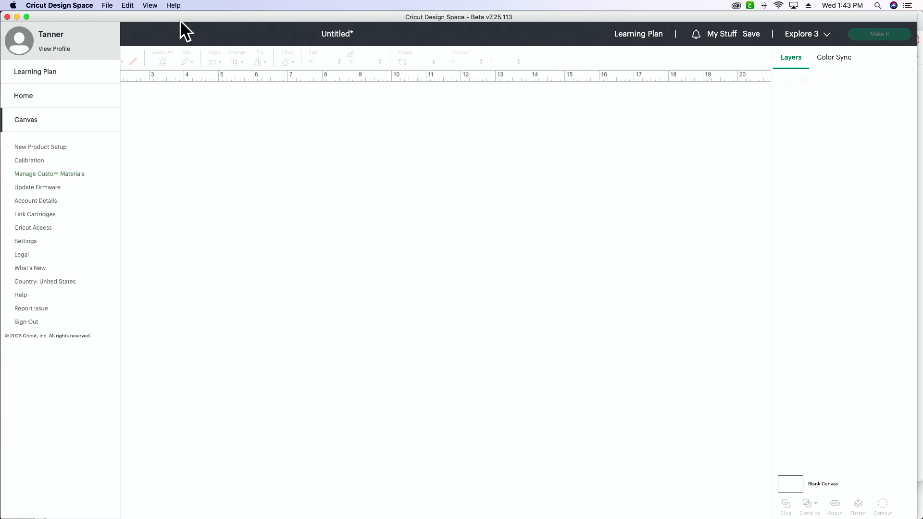
pyautogui.click(152, 57)
pyautogui.click(15, 34)
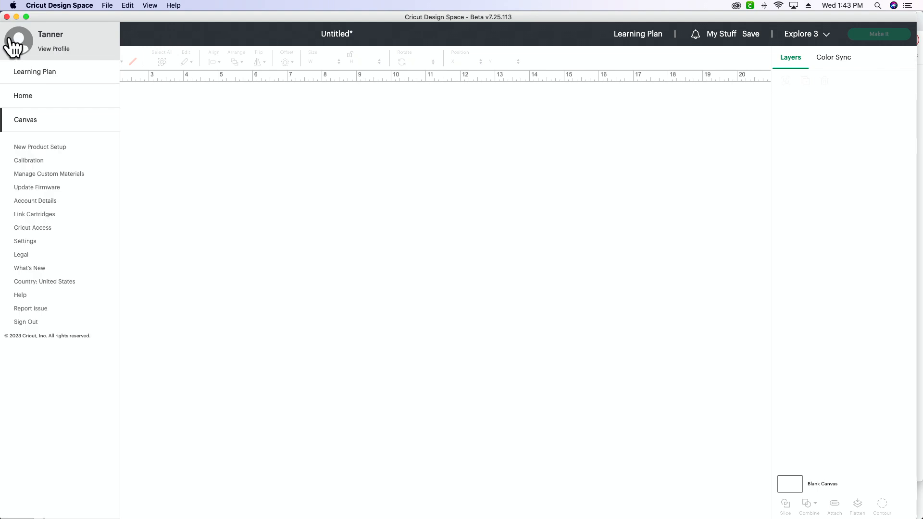
pyautogui.click(56, 174)
pyautogui.click(150, 241)
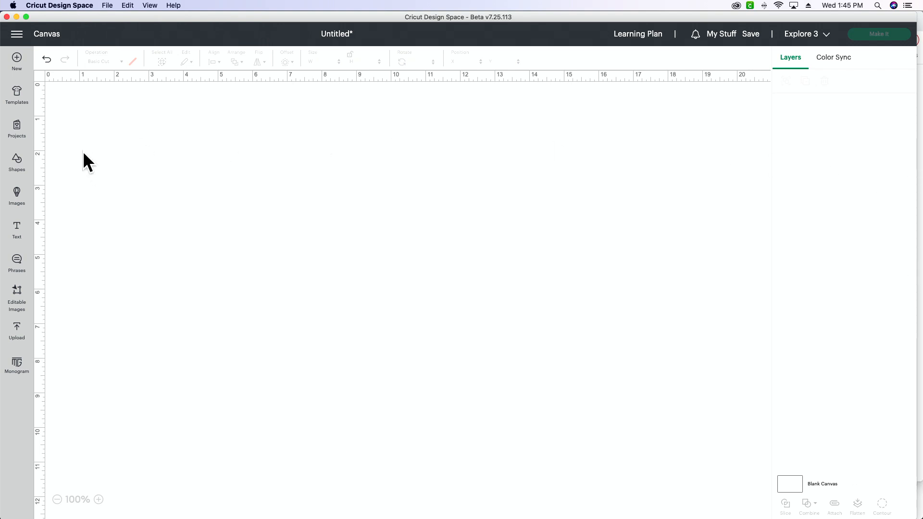
# - Start a new project, replacing the unsaved one on the canvas
pyautogui.click(19, 54)
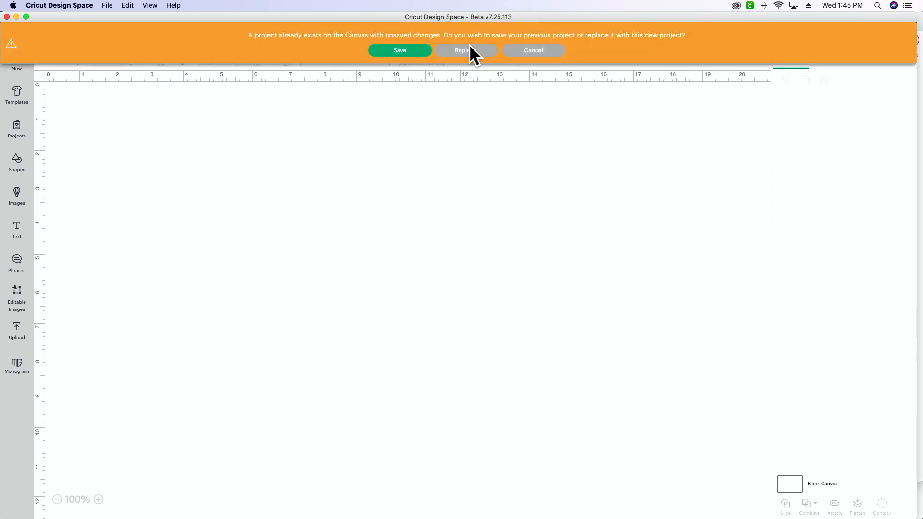
pyautogui.click(467, 50)
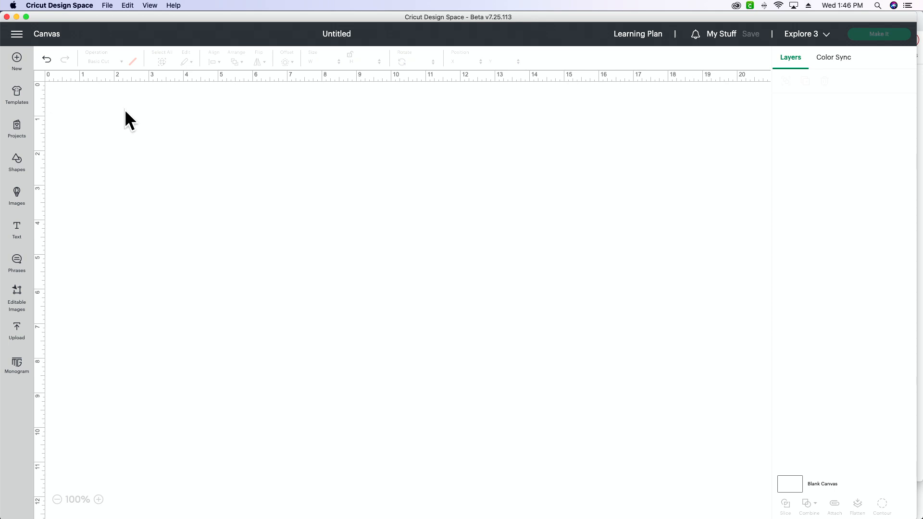
# - Browse the template library and place the Camping chairs template on the canvas as a reference
pyautogui.click(19, 106)
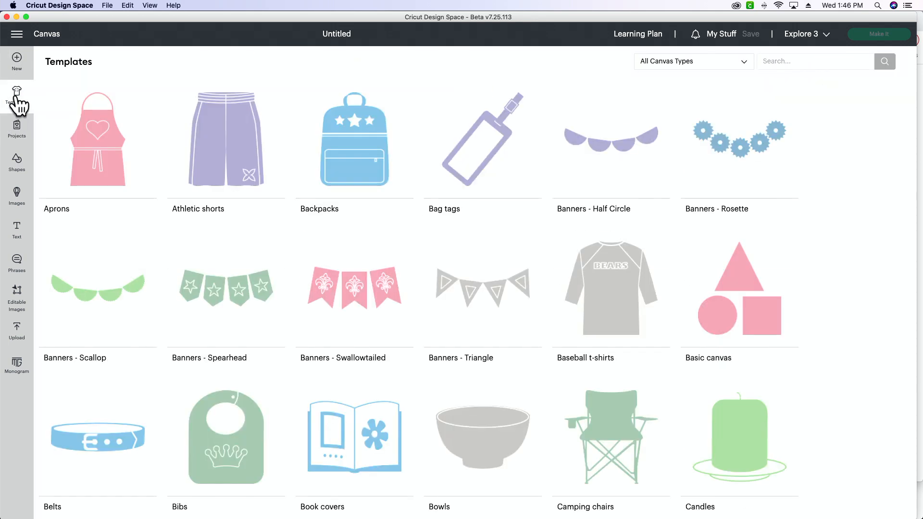
pyautogui.scroll(-3, 324, 323)
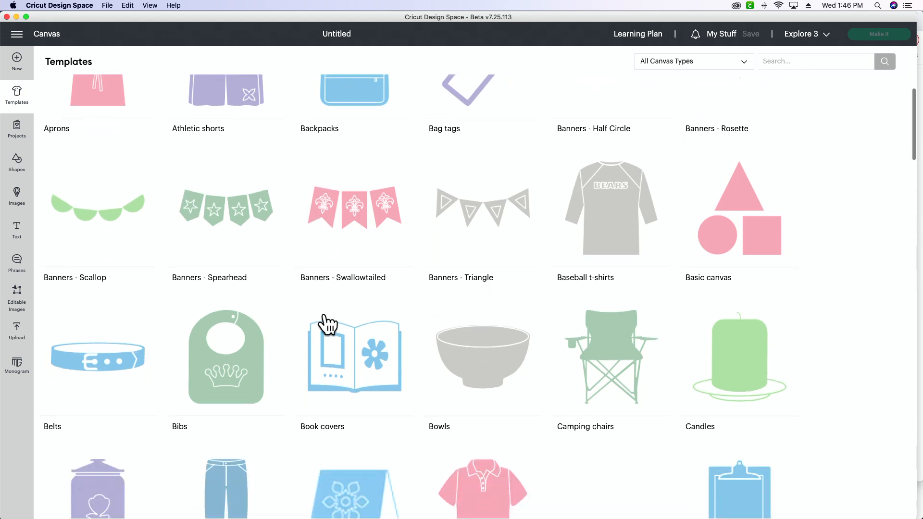
pyautogui.scroll(-6, 327, 324)
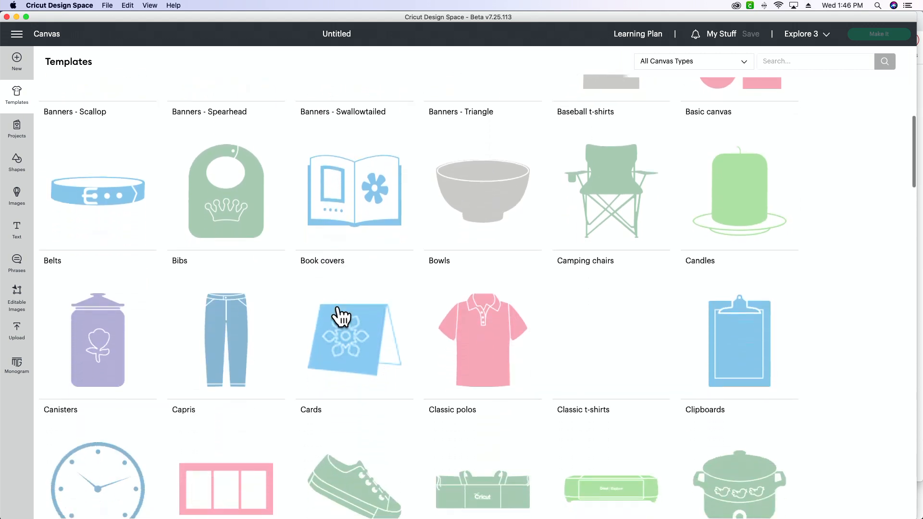
pyautogui.scroll(-5, 338, 315)
pyautogui.scroll(4, 461, 282)
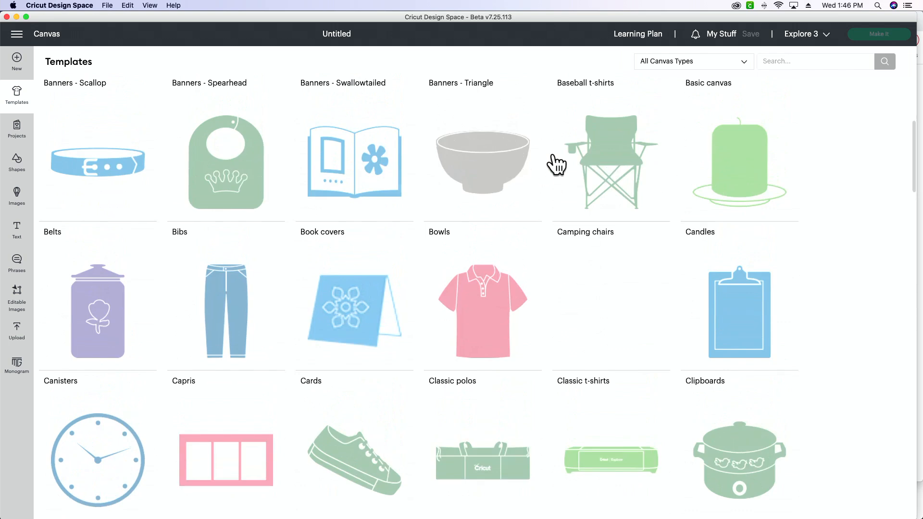
pyautogui.click(607, 144)
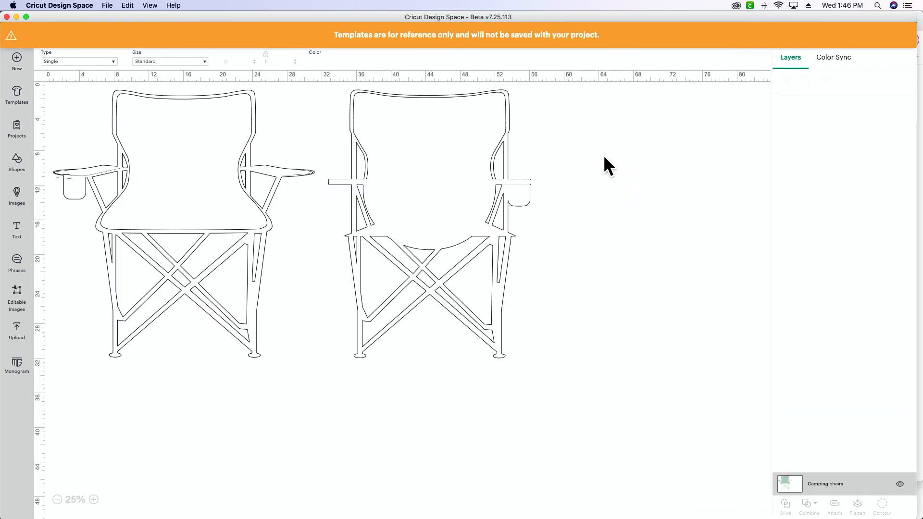
pyautogui.hscroll(1, 146, 185)
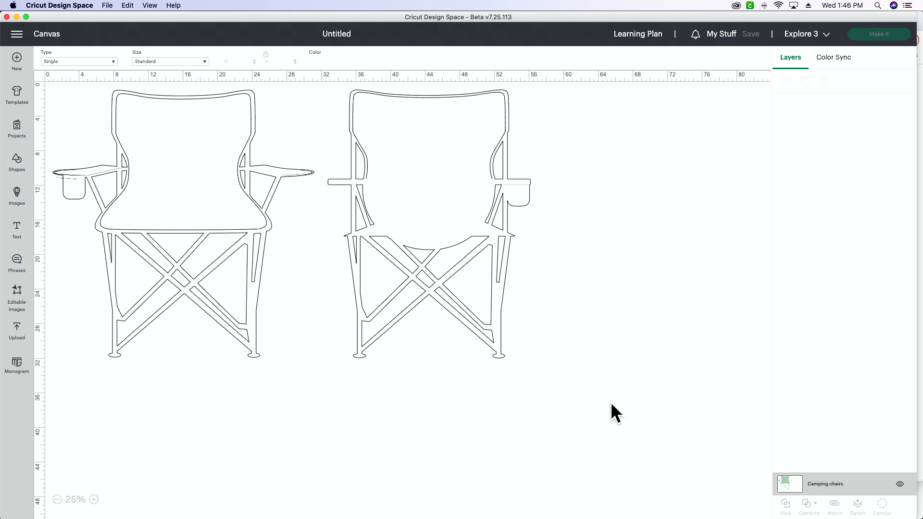
# - Browse the ready-made projects across all categories and filter the project library to My Projects
pyautogui.click(17, 128)
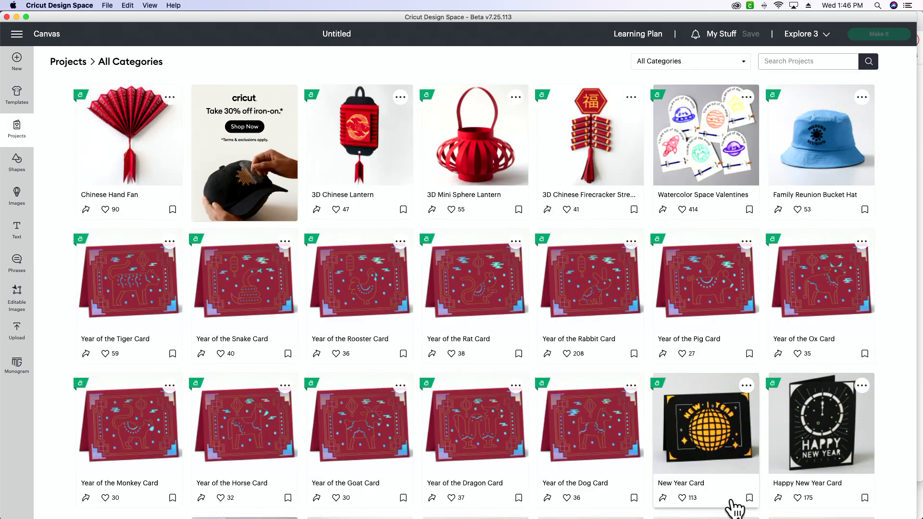
pyautogui.scroll(-13, 651, 397)
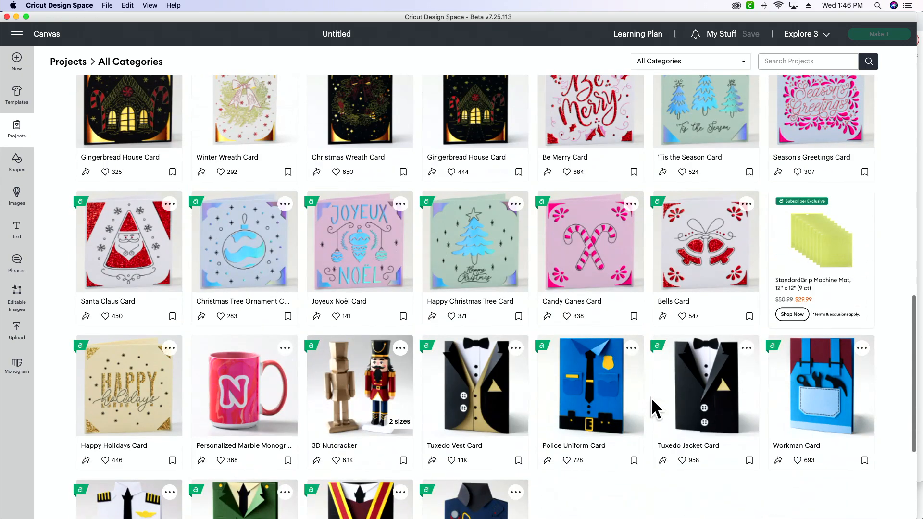
pyautogui.scroll(-4, 651, 397)
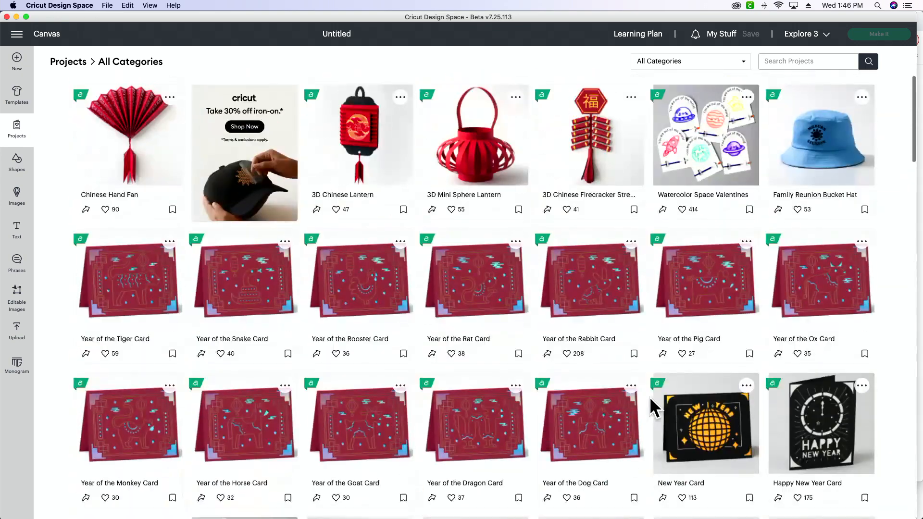
pyautogui.click(676, 71)
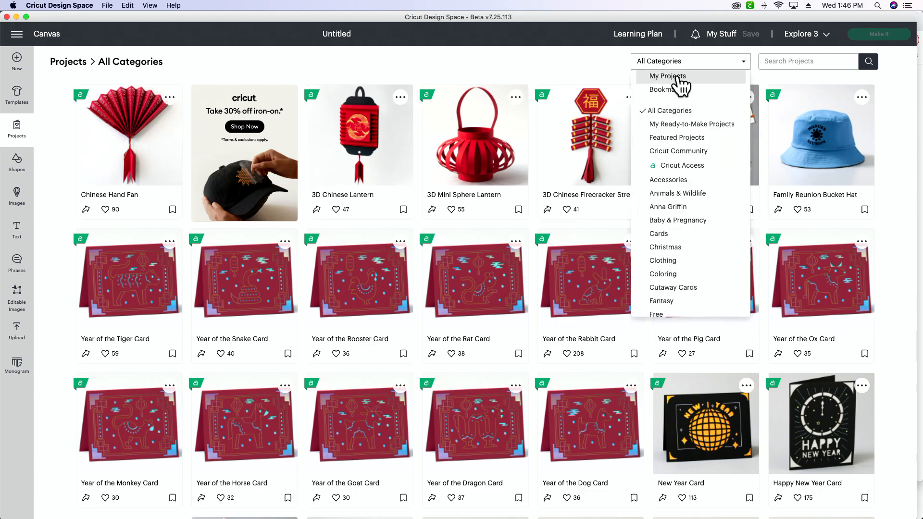
pyautogui.click(673, 77)
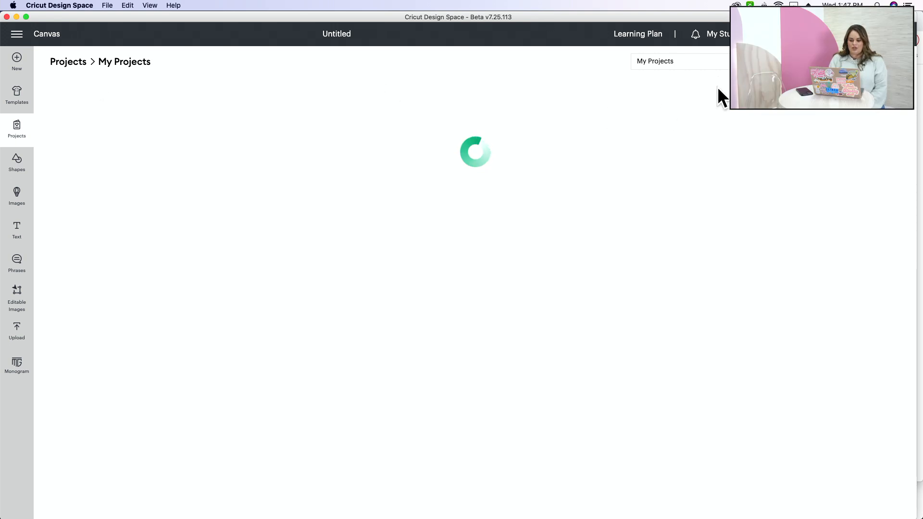
# - Review the project library's category choices and keep the list filtered to My Projects
pyautogui.click(689, 63)
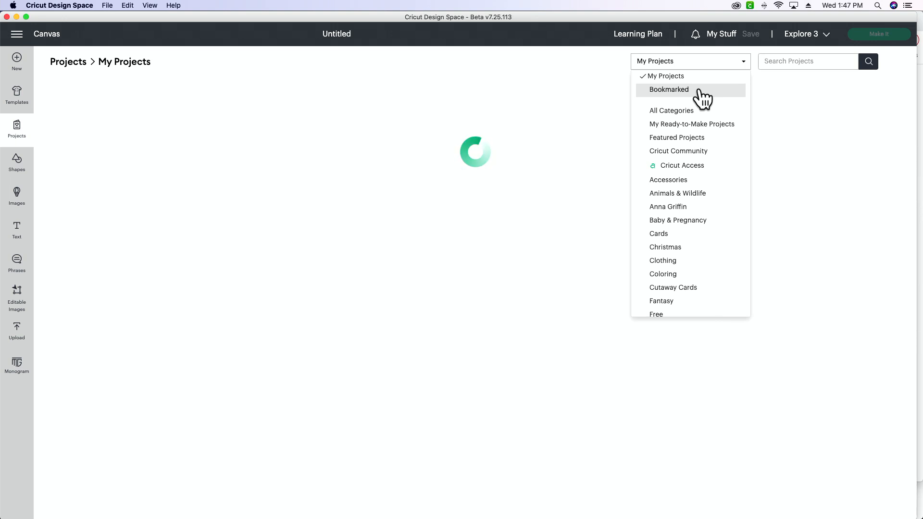
pyautogui.scroll(-3, 693, 253)
pyautogui.scroll(-5, 693, 253)
pyautogui.click(723, 67)
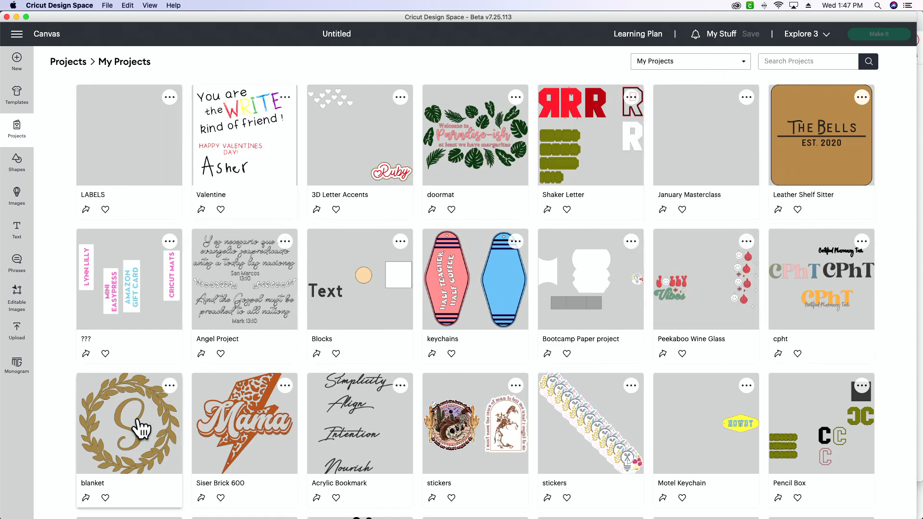
# - Browse the saved projects and open Siser Brick 600 on the canvas for customizing
pyautogui.scroll(-6, 627, 379)
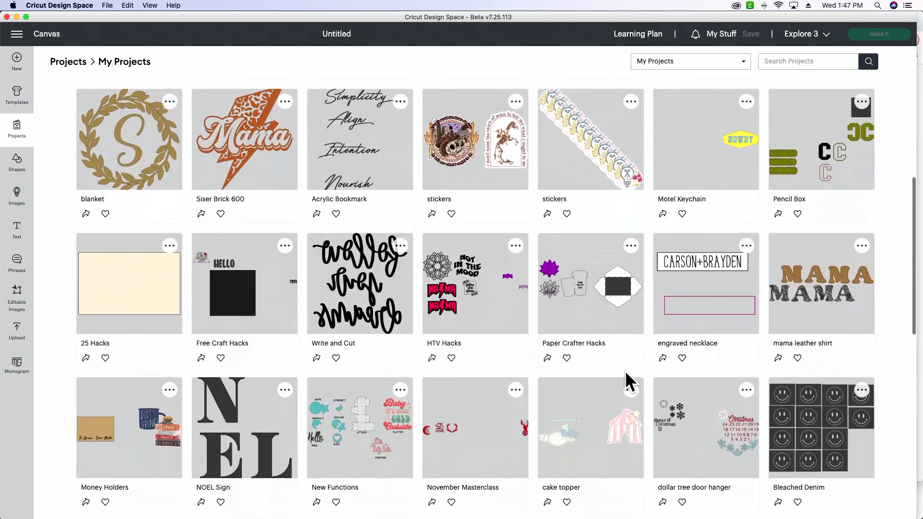
pyautogui.scroll(-10, 625, 370)
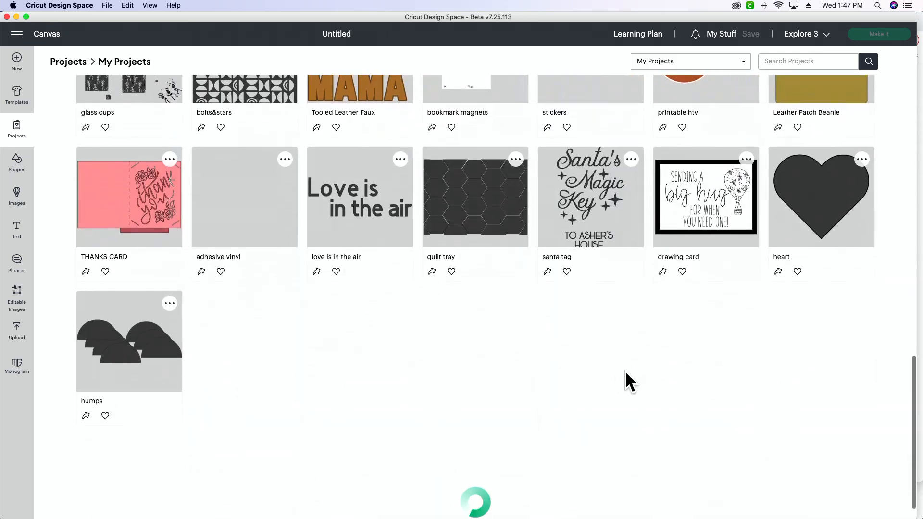
pyautogui.scroll(15, 625, 372)
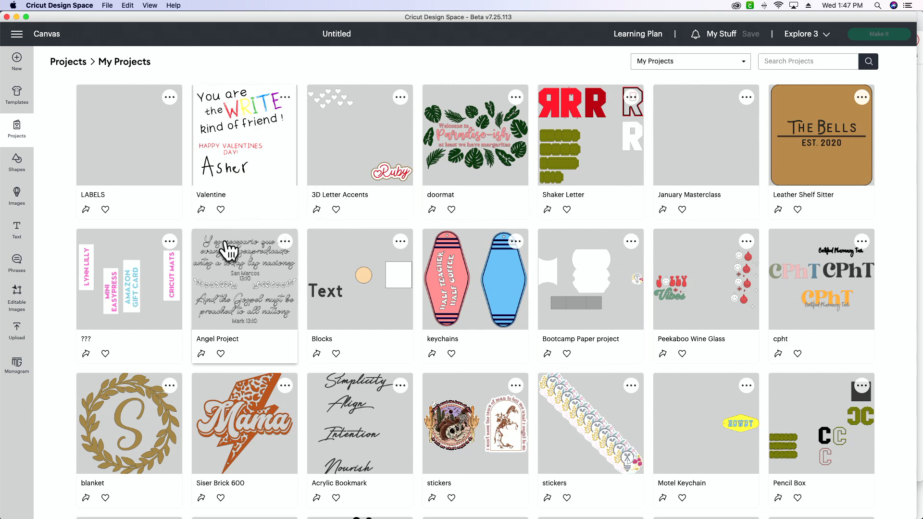
pyautogui.click(247, 422)
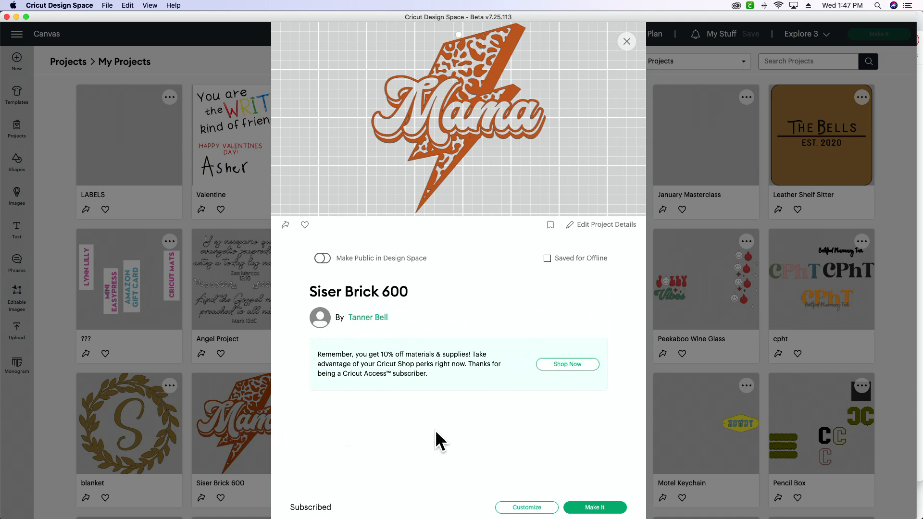
pyautogui.click(536, 508)
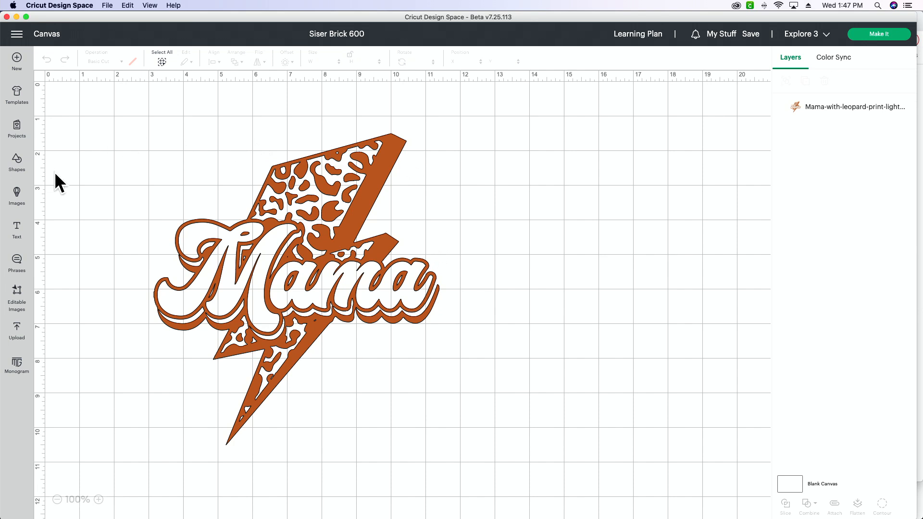
# - Look through the shapes library, add a free circle, and place it beside the Mama design at about X 13.1, Y 1.15 in
pyautogui.click(20, 169)
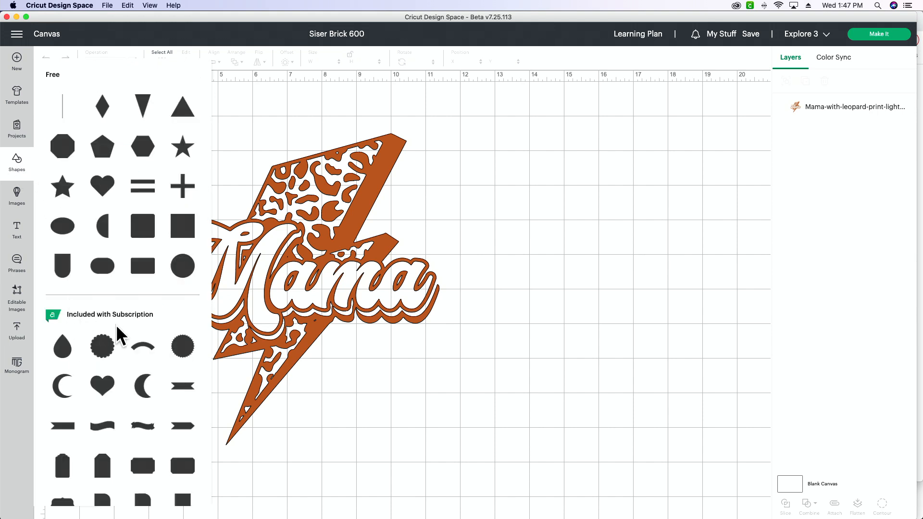
pyautogui.scroll(-5, 124, 310)
pyautogui.scroll(2, 124, 310)
pyautogui.scroll(3, 123, 305)
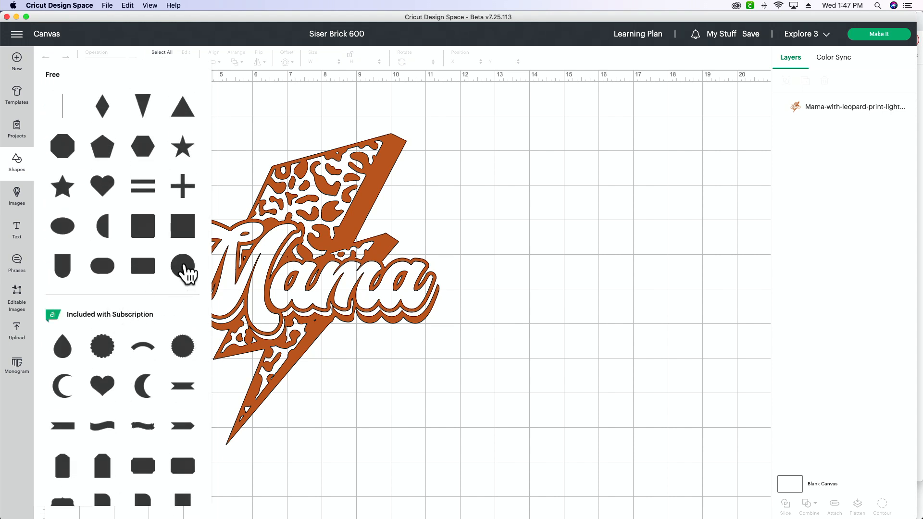
pyautogui.click(184, 269)
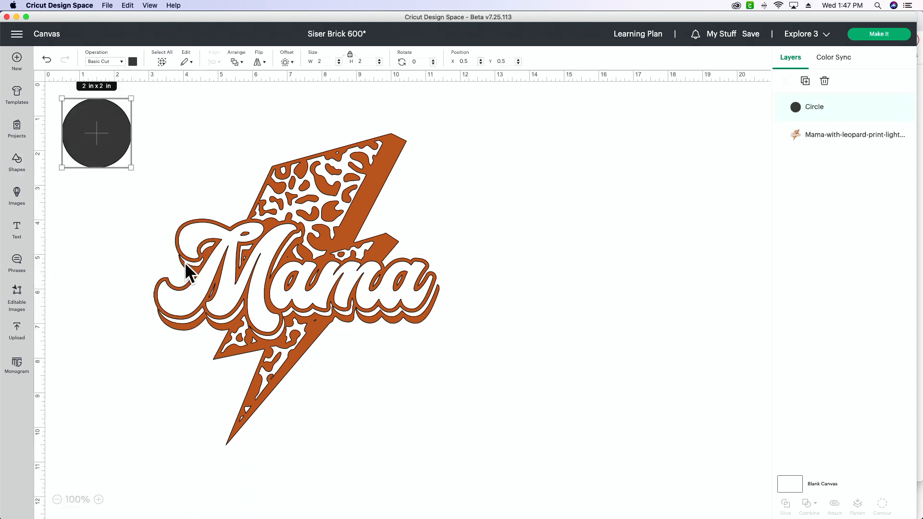
pyautogui.moveTo(130, 134); pyautogui.dragTo(499, 152)
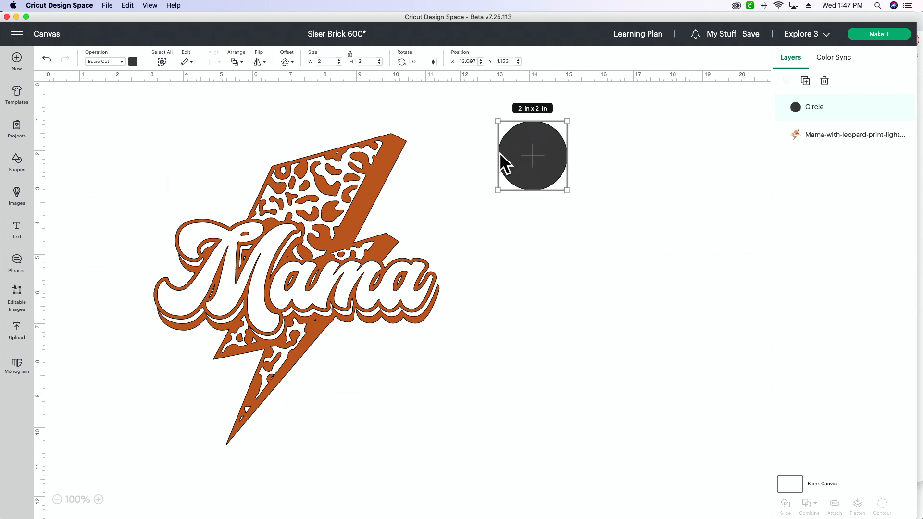
# - Delete the Mama lightning design and move the circle to about X 6.4, Y 2.7 in
pyautogui.moveTo(316, 269); pyautogui.dragTo(314, 361)
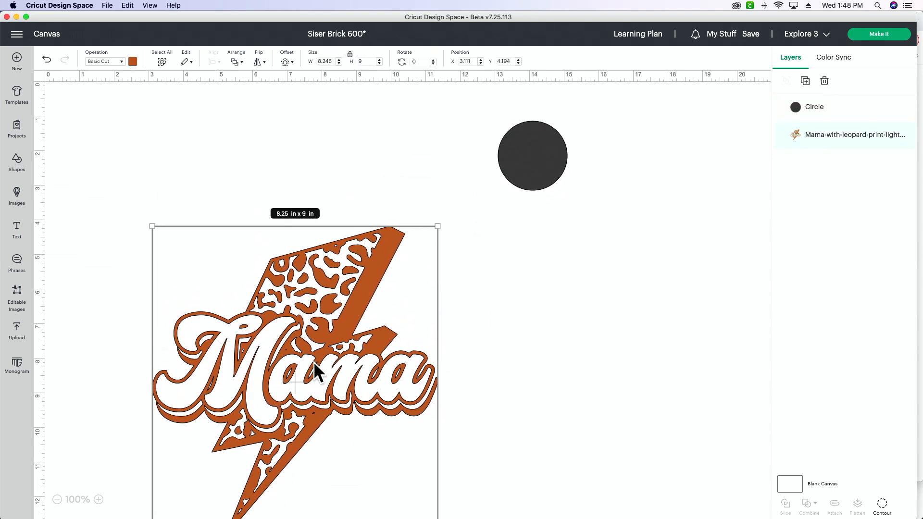
pyautogui.press('Delete')
pyautogui.moveTo(533, 154); pyautogui.dragTo(303, 208)
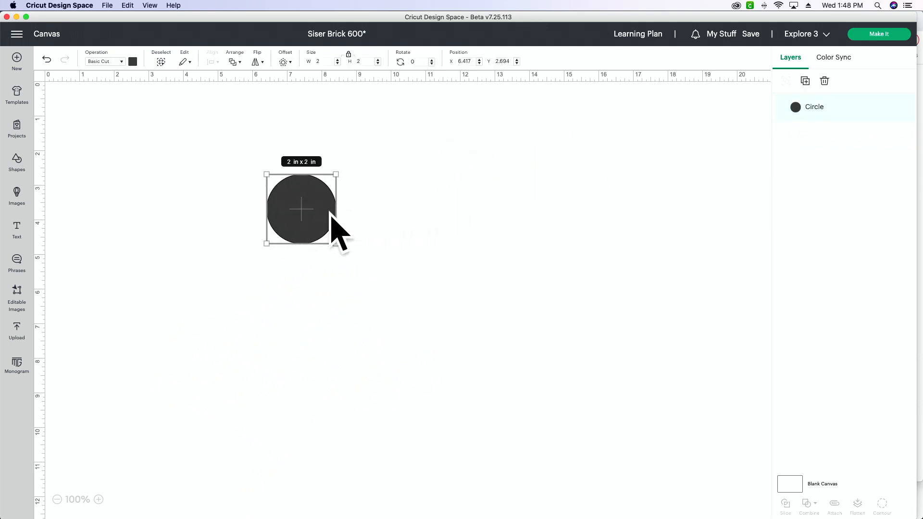
# - Resize the circle proportionally to about 4.76 × 4.76 in
pyautogui.moveTo(336, 244); pyautogui.dragTo(357, 212)
pyautogui.moveTo(362, 270); pyautogui.dragTo(449, 357)
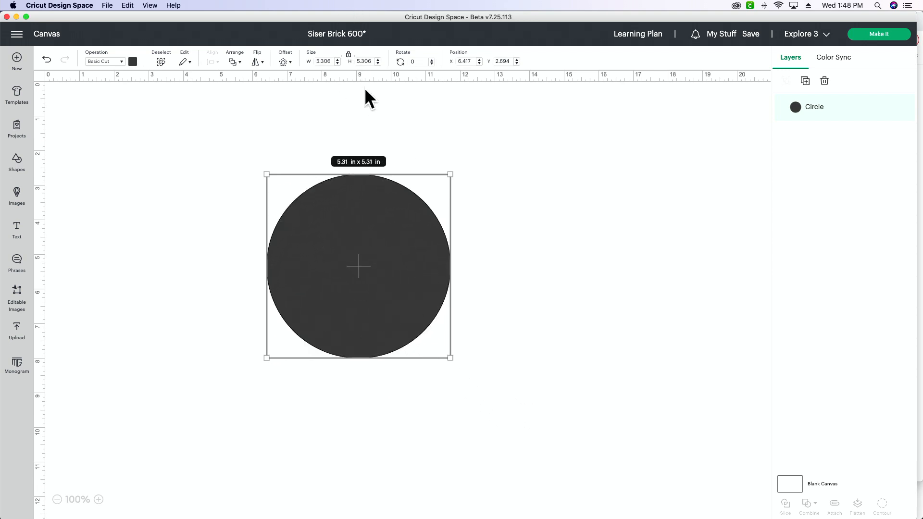
pyautogui.moveTo(450, 174); pyautogui.dragTo(431, 192)
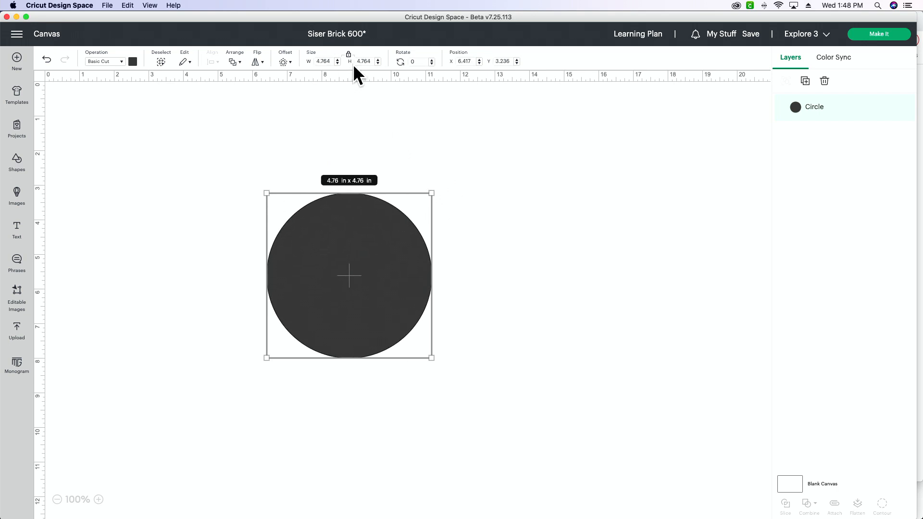
# - Unlock the circle's proportions, stretch it into an oval about 3.32 × 5.49 in, and undo the stretch
pyautogui.click(349, 55)
pyautogui.moveTo(432, 192); pyautogui.dragTo(384, 167)
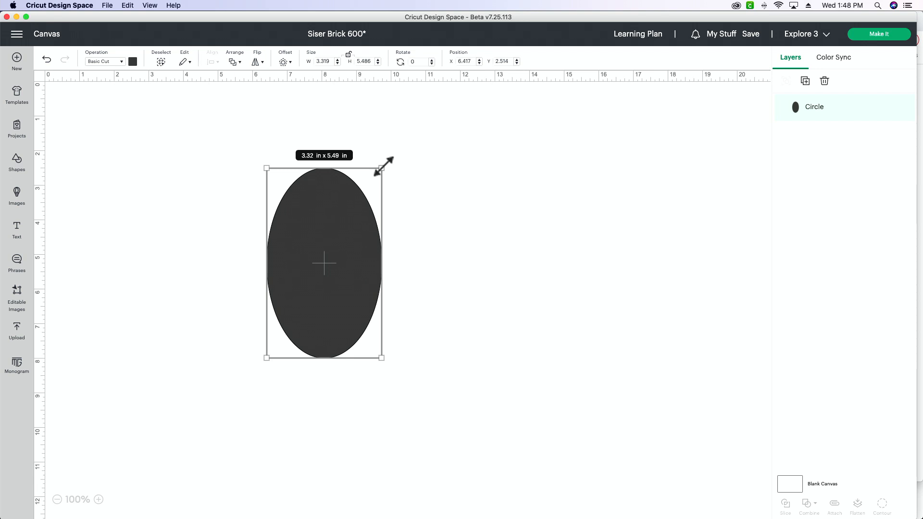
pyautogui.press('super+z')
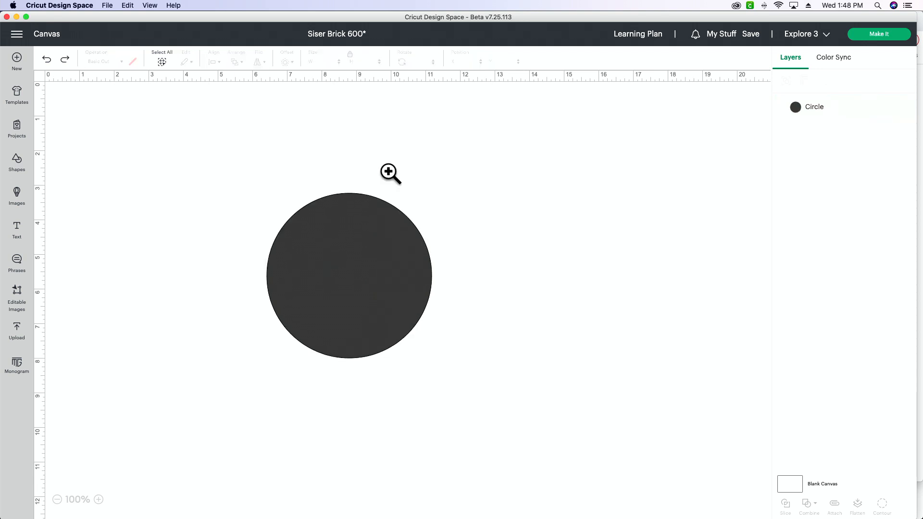
# - Move the circle around the canvas, enlarge it proportionally to about 7.24 in, and leave it deselected at about X 7.4, Y 1 in
pyautogui.click(379, 267)
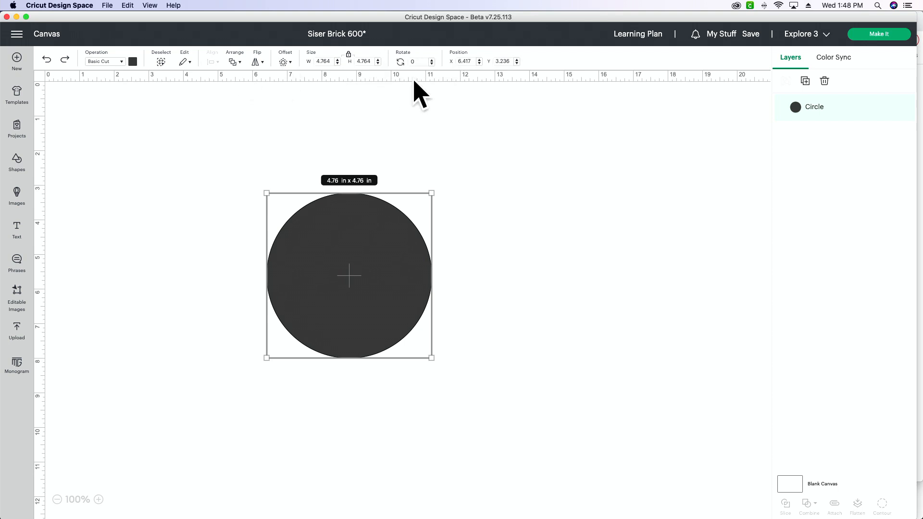
pyautogui.moveTo(391, 276); pyautogui.dragTo(185, 187)
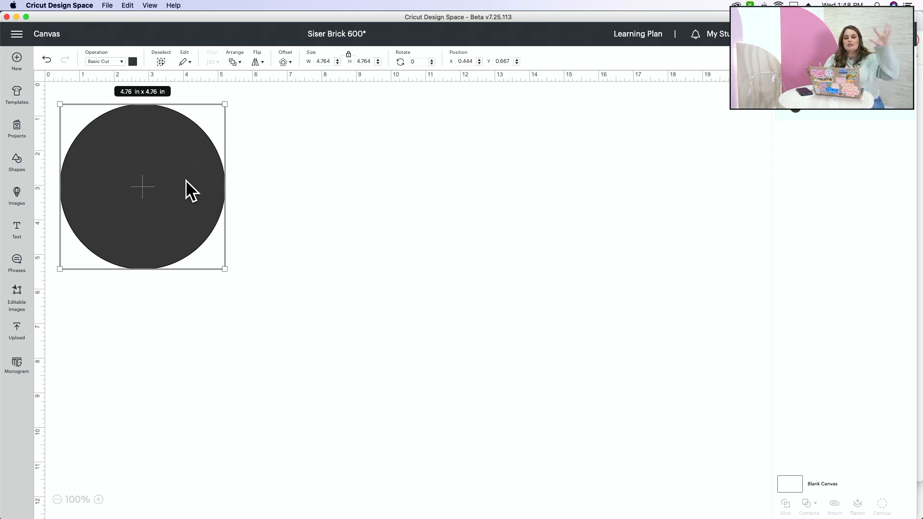
pyautogui.moveTo(190, 179); pyautogui.dragTo(343, 174)
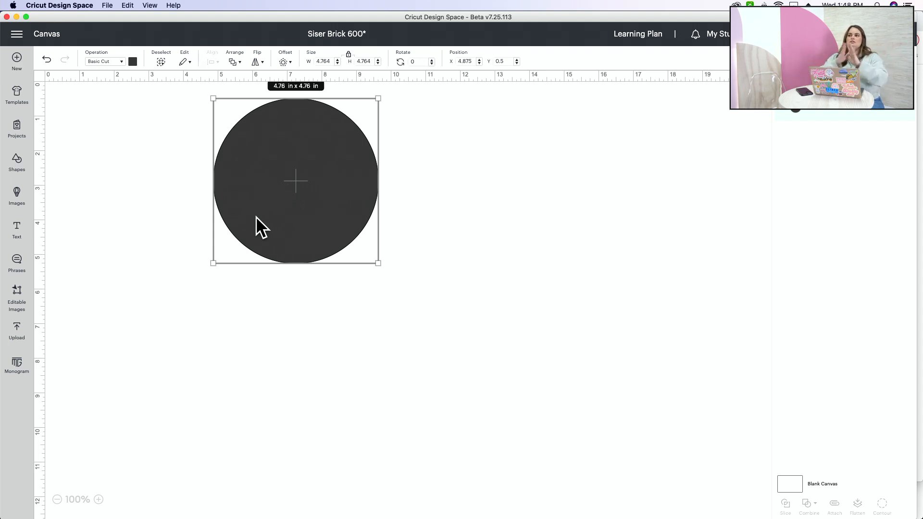
pyautogui.moveTo(462, 223); pyautogui.dragTo(474, 216)
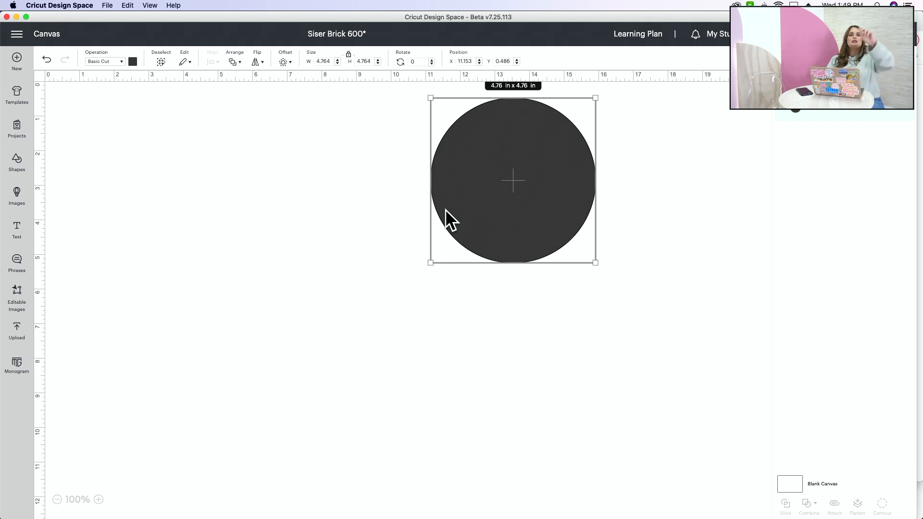
pyautogui.moveTo(470, 212); pyautogui.dragTo(81, 187)
pyautogui.moveTo(209, 245); pyautogui.dragTo(296, 333)
pyautogui.moveTo(164, 245); pyautogui.dragTo(382, 270)
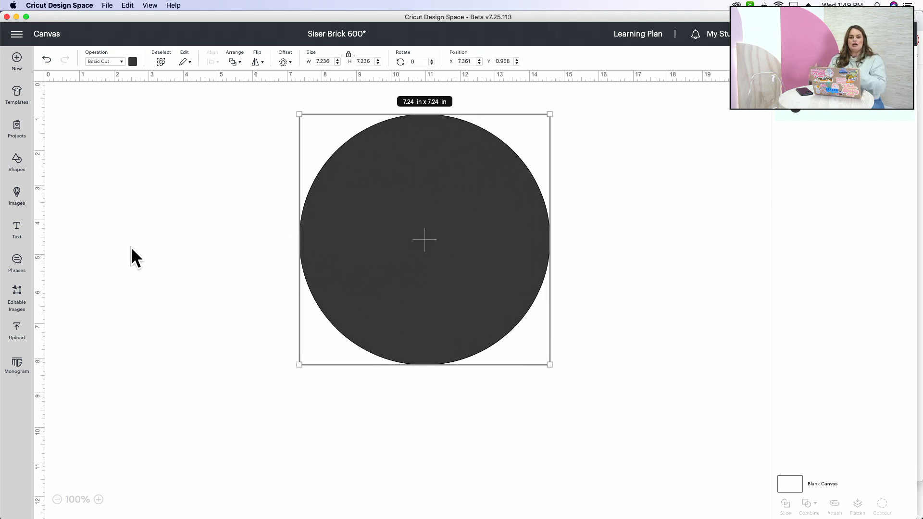
pyautogui.click(131, 248)
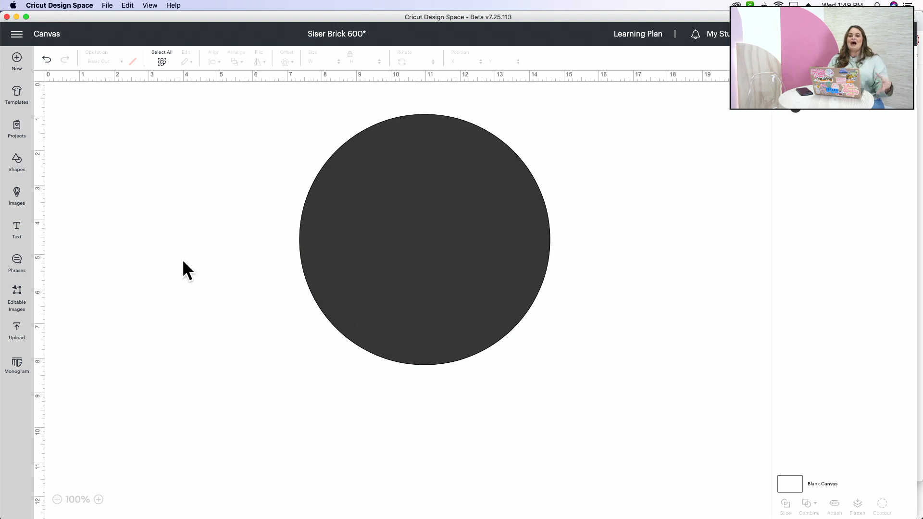
# - Review the free and subscription shapes in the shapes library and return to the canvas
pyautogui.moveTo(409, 274); pyautogui.dragTo(607, 266)
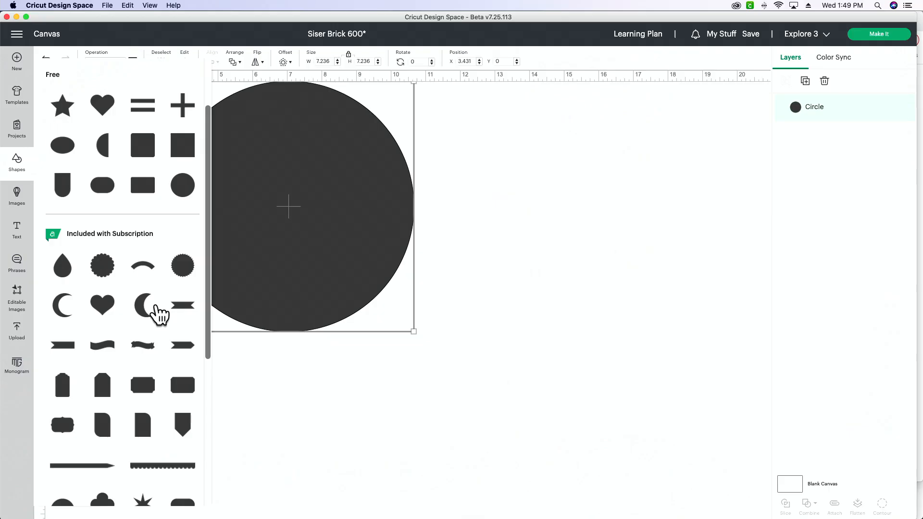
pyautogui.scroll(3, 154, 309)
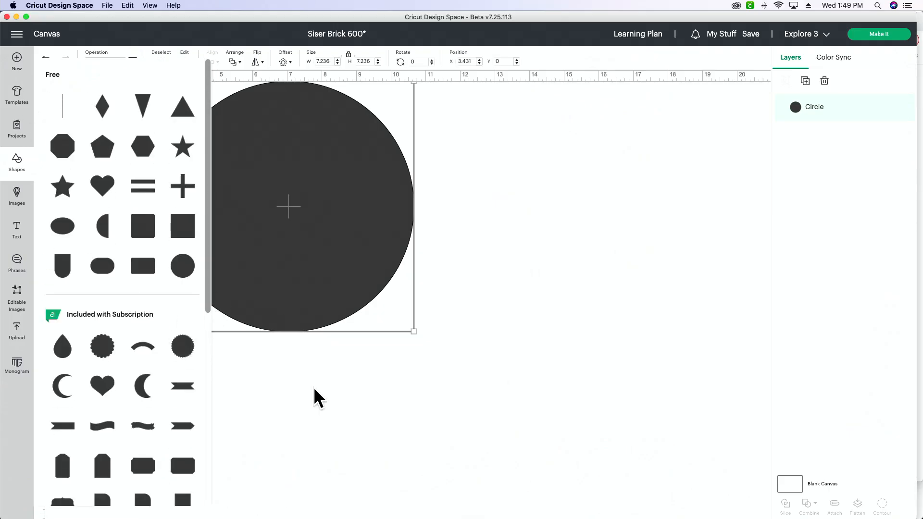
pyautogui.click(297, 429)
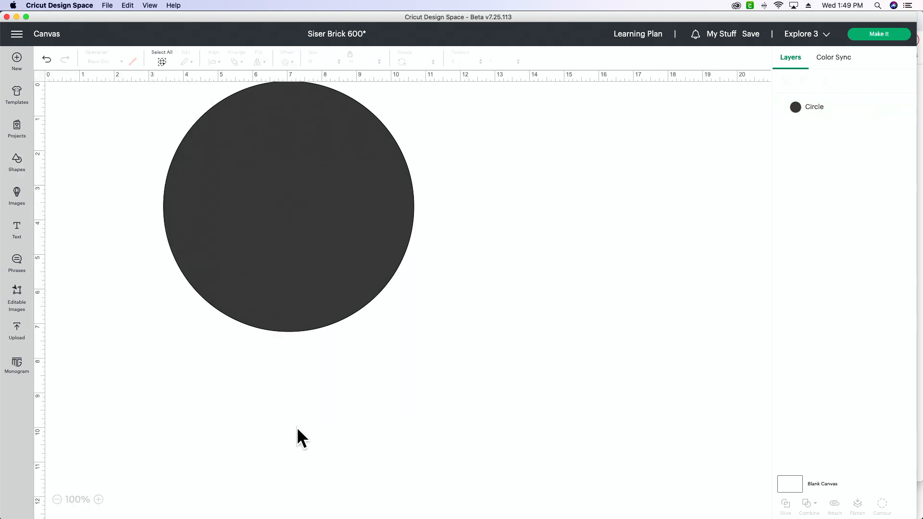
# - Reposition the 7.24 in circle to about X 10.7, Y 0.9 in on the canvas
pyautogui.moveTo(297, 226); pyautogui.dragTo(636, 236)
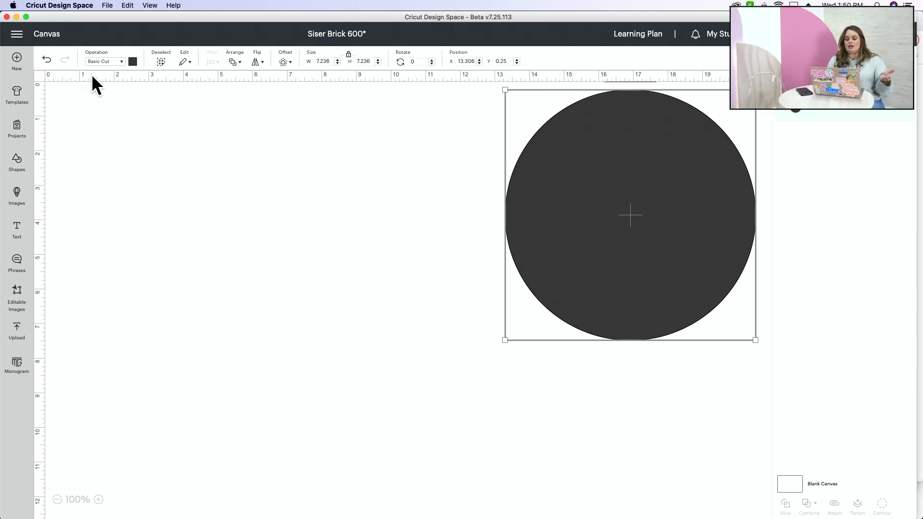
pyautogui.moveTo(566, 271); pyautogui.dragTo(323, 323)
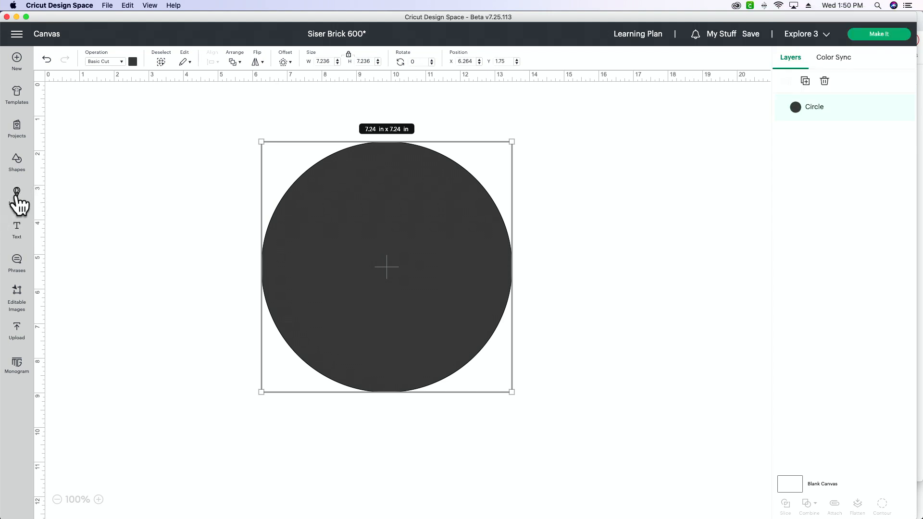
pyautogui.moveTo(422, 319); pyautogui.dragTo(564, 299)
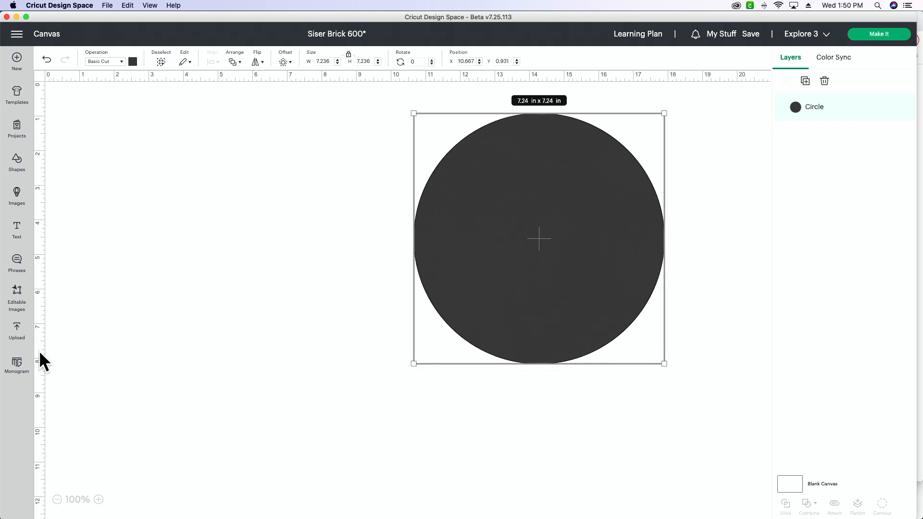
# - Search the Cricut image library for "love"
pyautogui.click(17, 197)
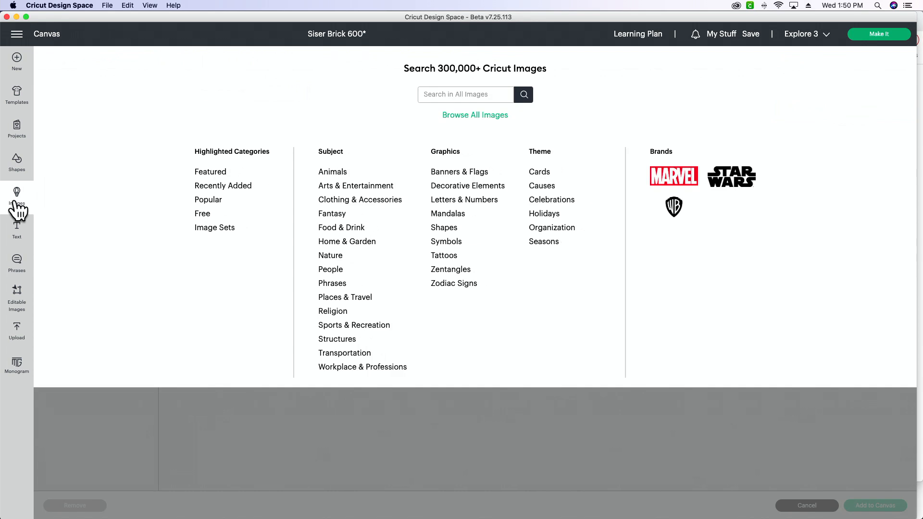
pyautogui.click(474, 96)
pyautogui.write('love')
pyautogui.press('Return')
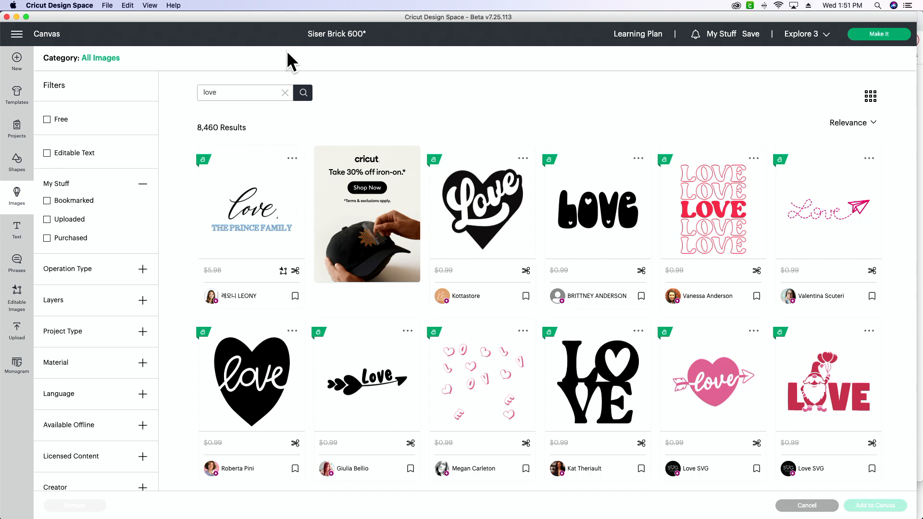
# - Clear the "love" search, filter the image library to Uploaded images and look over the Licensed Content filter options
pyautogui.click(285, 93)
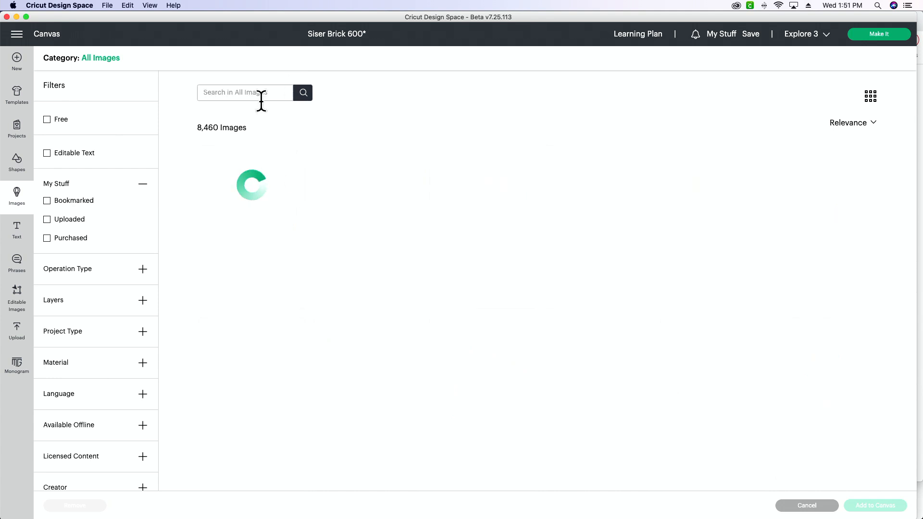
pyautogui.click(47, 220)
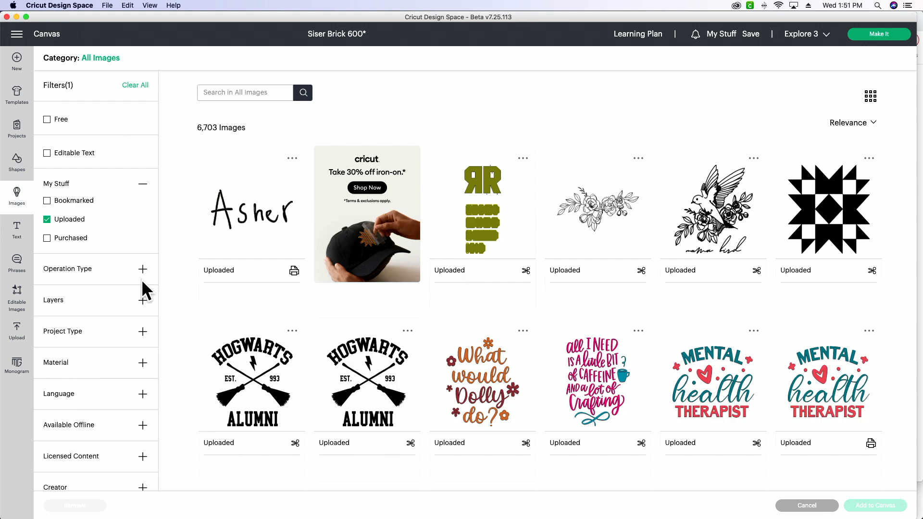
pyautogui.scroll(-1, 114, 439)
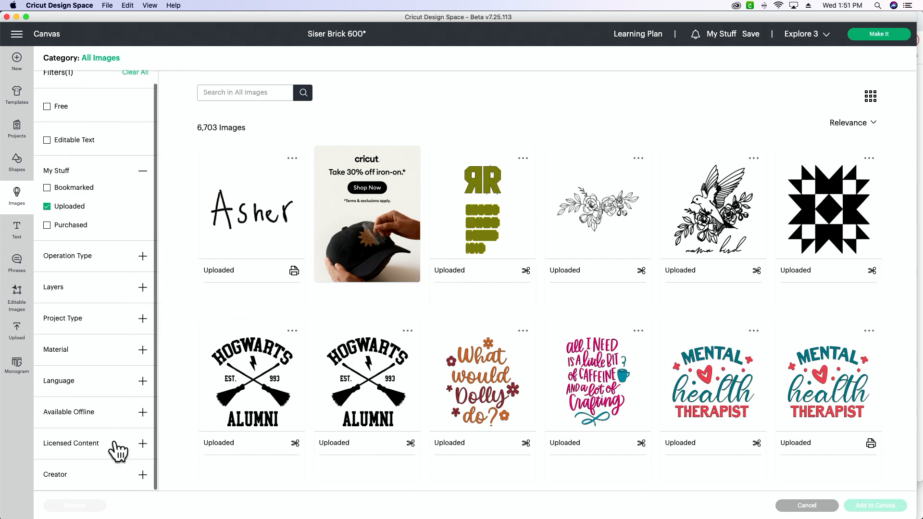
pyautogui.click(143, 445)
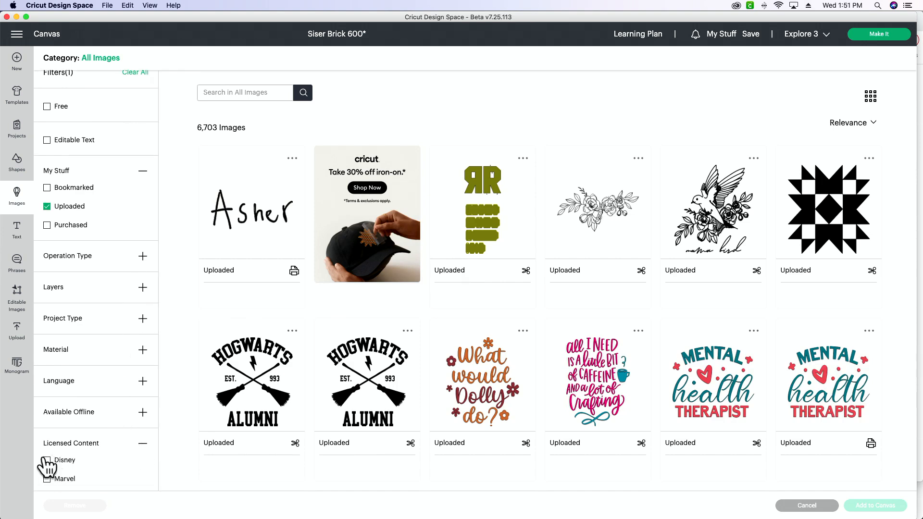
pyautogui.click(146, 445)
# - Browse through the uploaded images in the image library
pyautogui.scroll(-2, 439, 384)
pyautogui.scroll(-5, 436, 382)
pyautogui.scroll(-3, 437, 457)
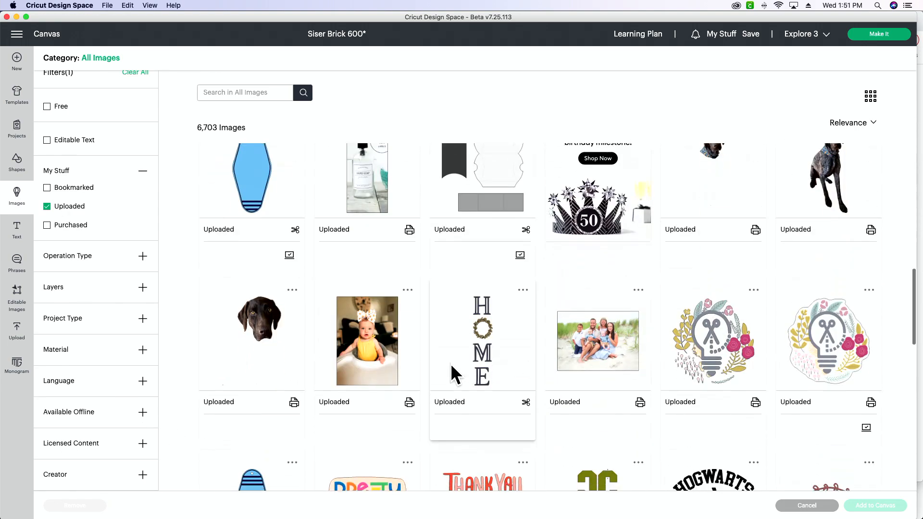
pyautogui.scroll(-3, 451, 363)
pyautogui.scroll(-4, 451, 363)
pyautogui.scroll(10, 451, 363)
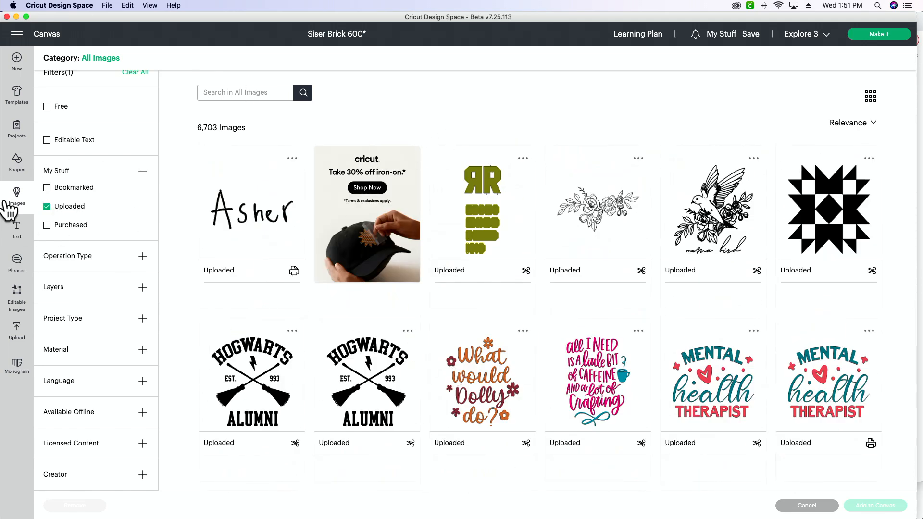
# - Add a text object reading "Love" to the canvas
pyautogui.click(17, 238)
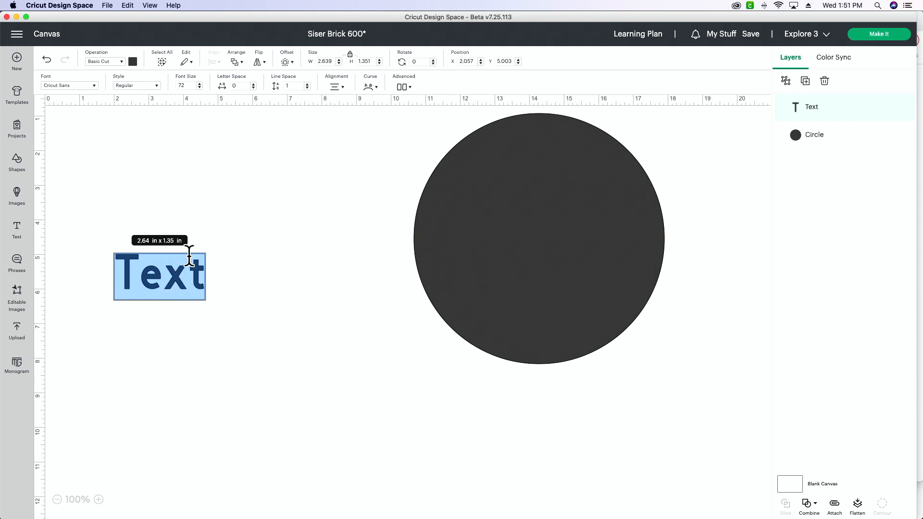
pyautogui.write('Love')
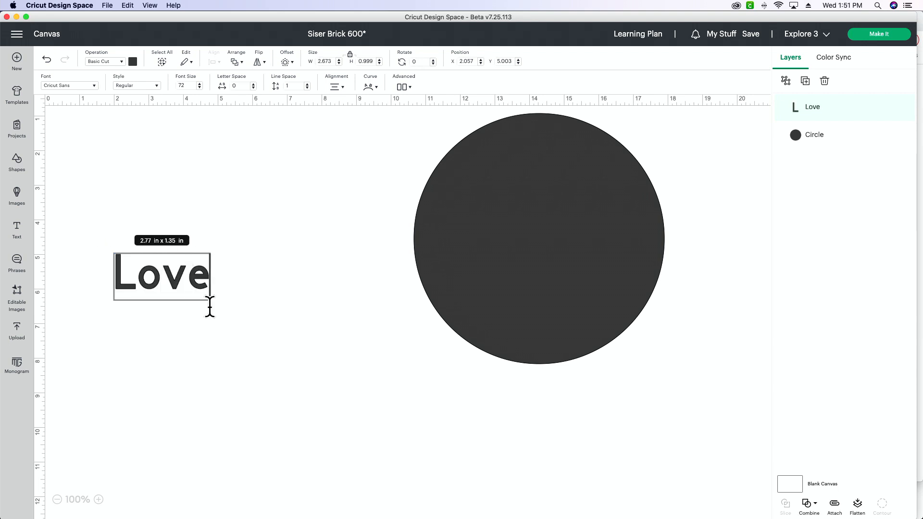
pyautogui.click(194, 345)
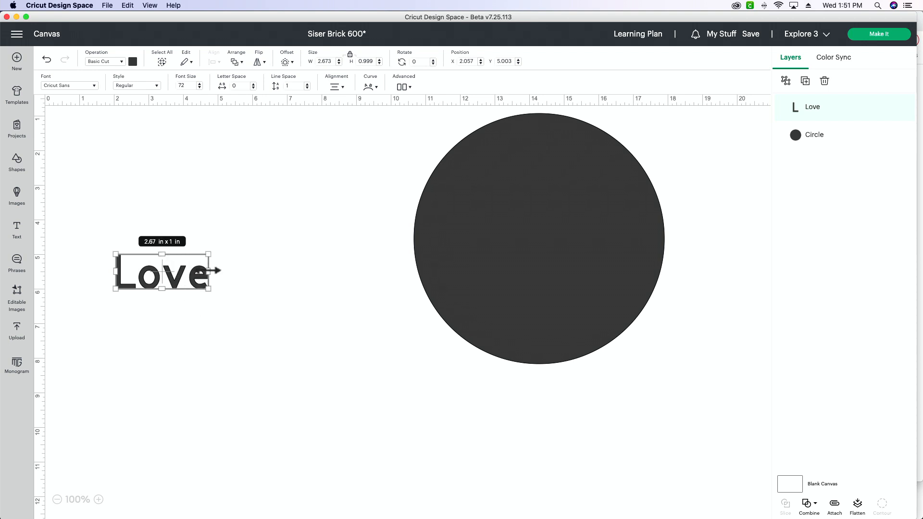
# - Try stretching the "Love" text box to about 6.23 × 4.5 in, and undo the resizing
pyautogui.moveTo(214, 272); pyautogui.dragTo(329, 273)
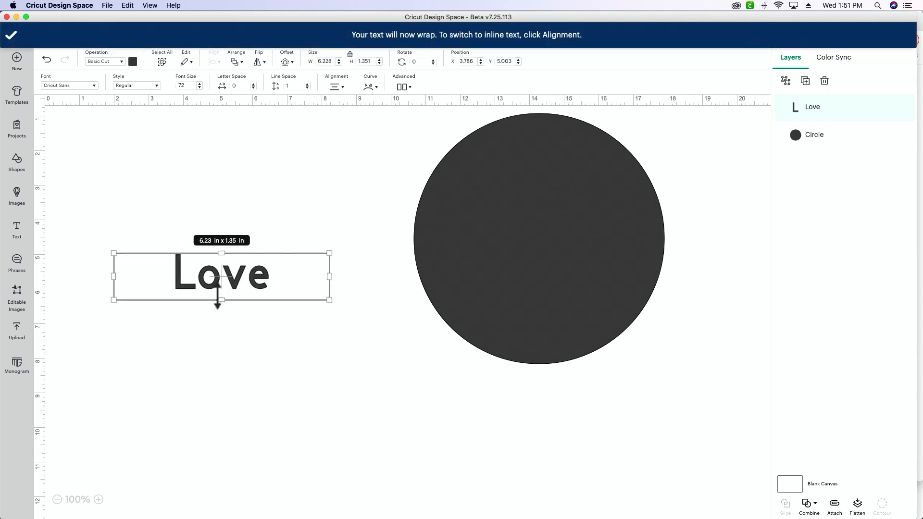
pyautogui.moveTo(221, 301); pyautogui.dragTo(227, 409)
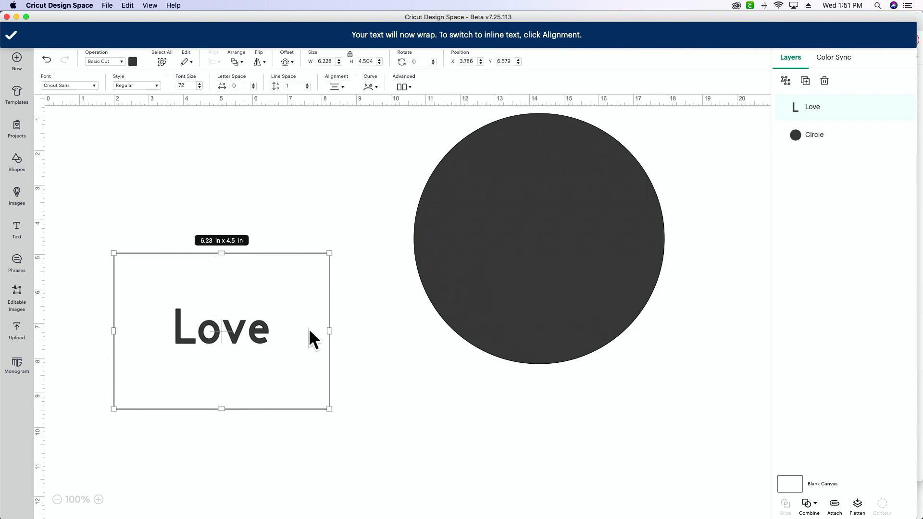
pyautogui.click(320, 338)
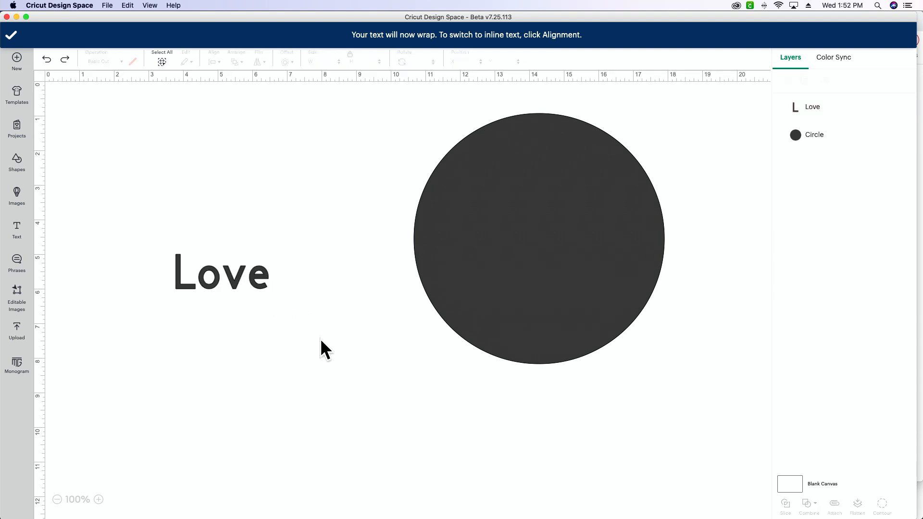
pyautogui.click(237, 275)
pyautogui.press('super+z')
# - Enlarge the "Love" text proportionally to about 8.43 × 3.15 in and leave it deselected
pyautogui.click(202, 275)
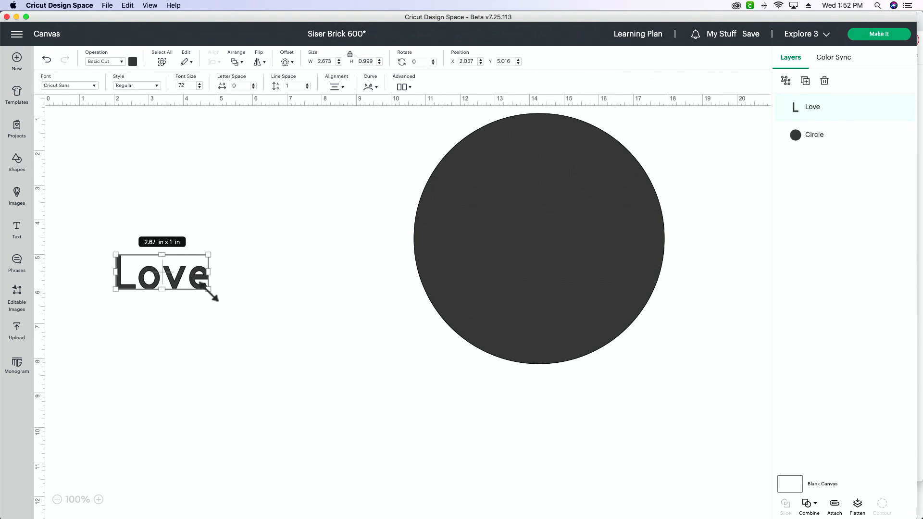
pyautogui.moveTo(210, 292); pyautogui.dragTo(282, 366)
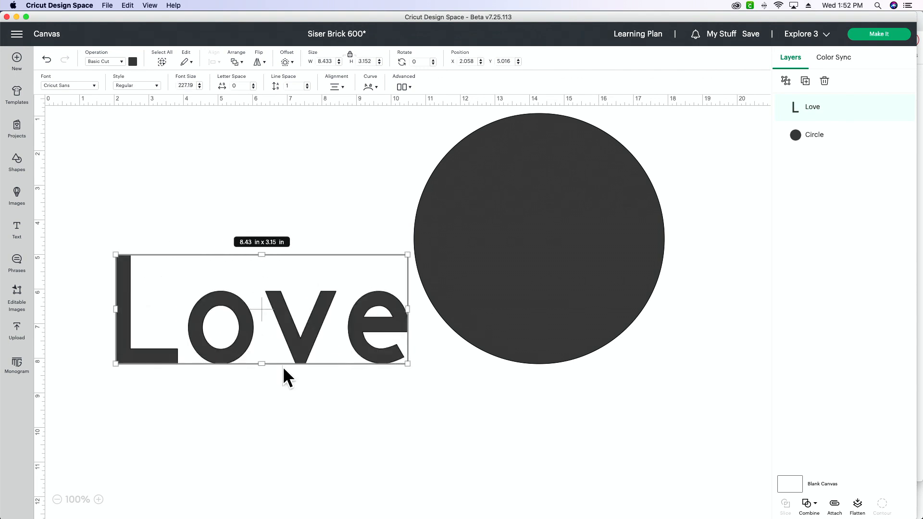
pyautogui.click(350, 423)
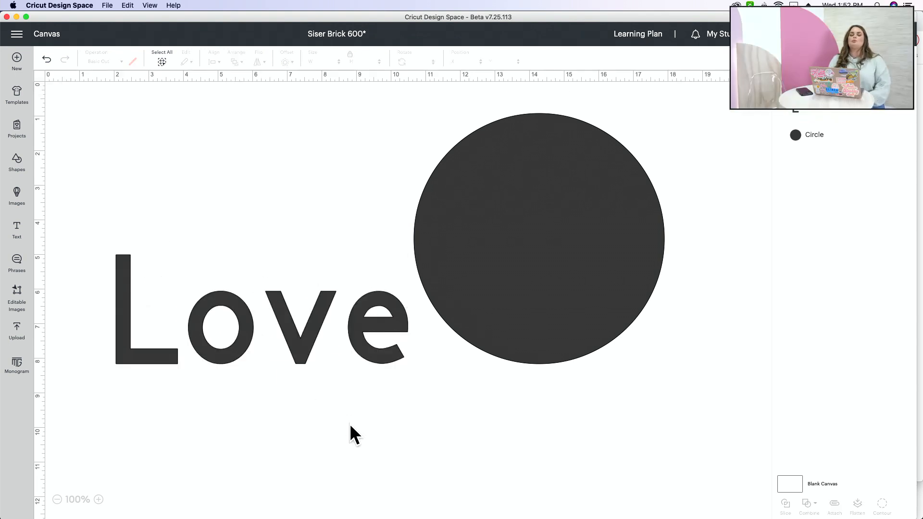
# - Move the circle to about X 12.2, Y 0.9 in and the "Love" text to about X 1.9, Y 2.9 in
pyautogui.scroll(-5, 350, 423)
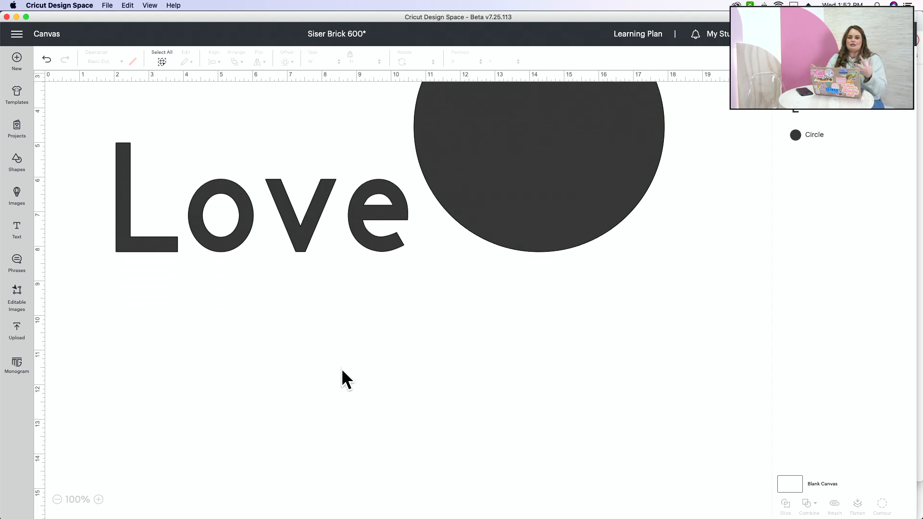
pyautogui.scroll(5, 385, 301)
pyautogui.moveTo(548, 302); pyautogui.dragTo(600, 302)
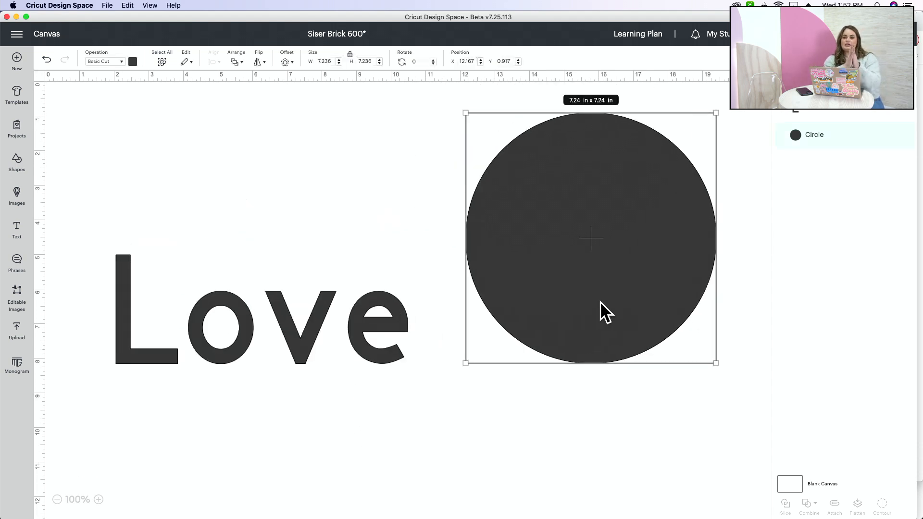
pyautogui.moveTo(340, 343); pyautogui.dragTo(335, 262)
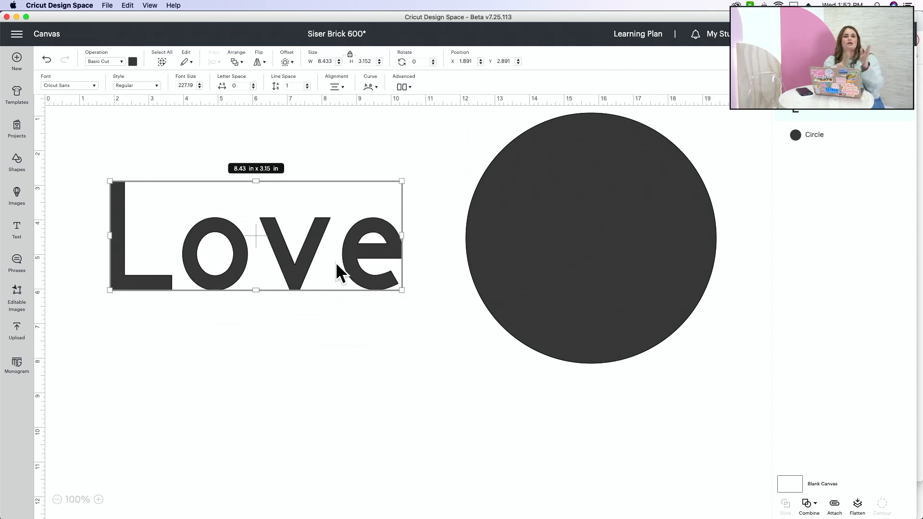
# - Replace the wording of the "Love" text with "Love is in the air"
pyautogui.doubleClick(376, 253)
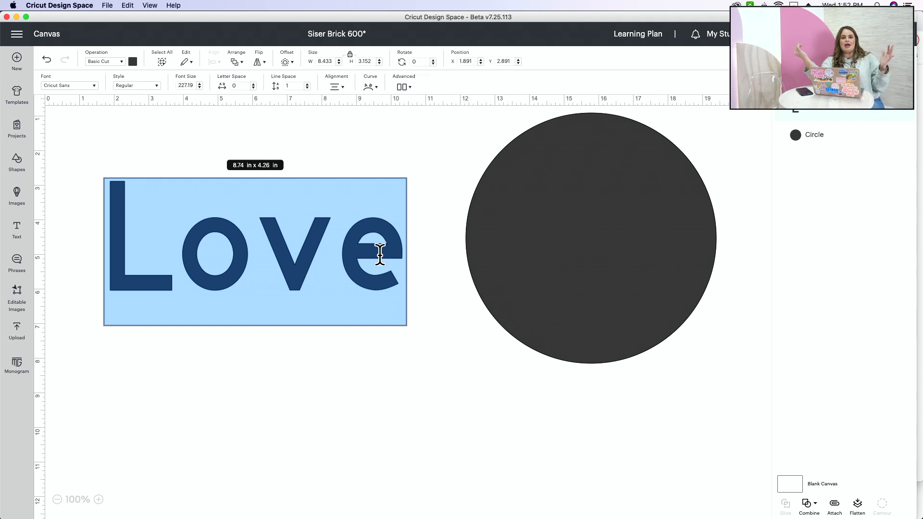
pyautogui.write('is')
pyautogui.press('BackSpace')
pyautogui.press('BackSpace')
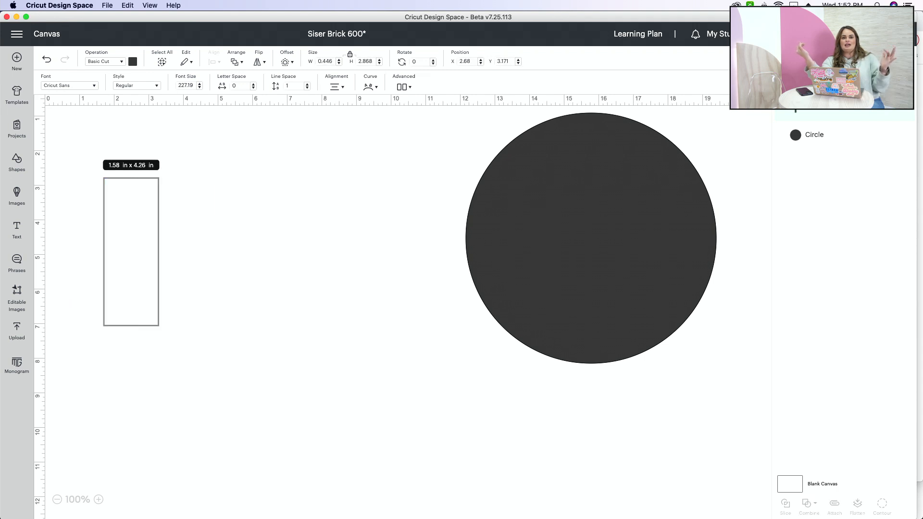
pyautogui.write('Love is in')
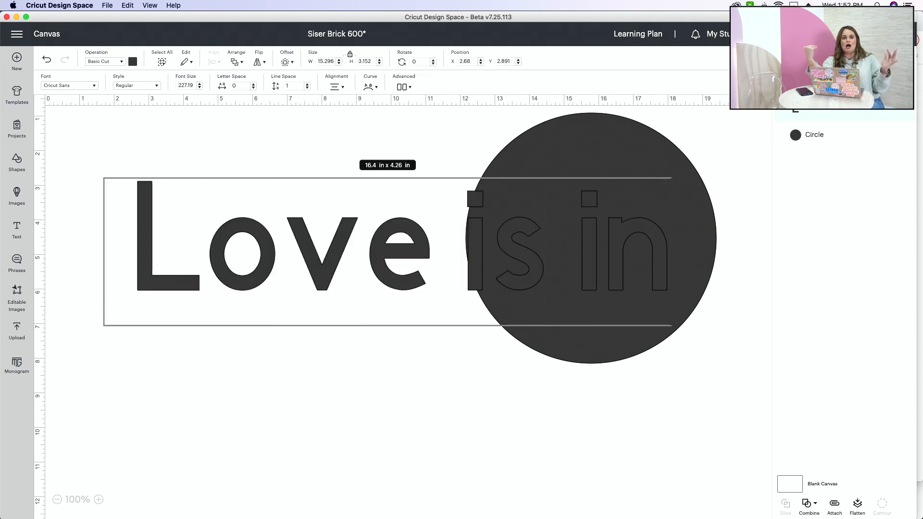
pyautogui.write(' the air')
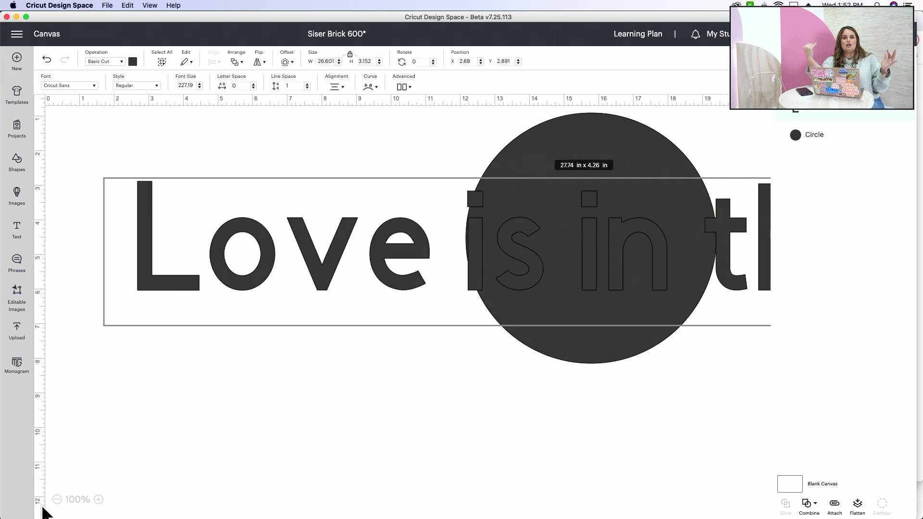
# - Move the "Love is in the air" text below the circle to about X 7.4, Y 9.3 in
pyautogui.click(57, 500)
pyautogui.click(56, 499)
pyautogui.click(182, 233)
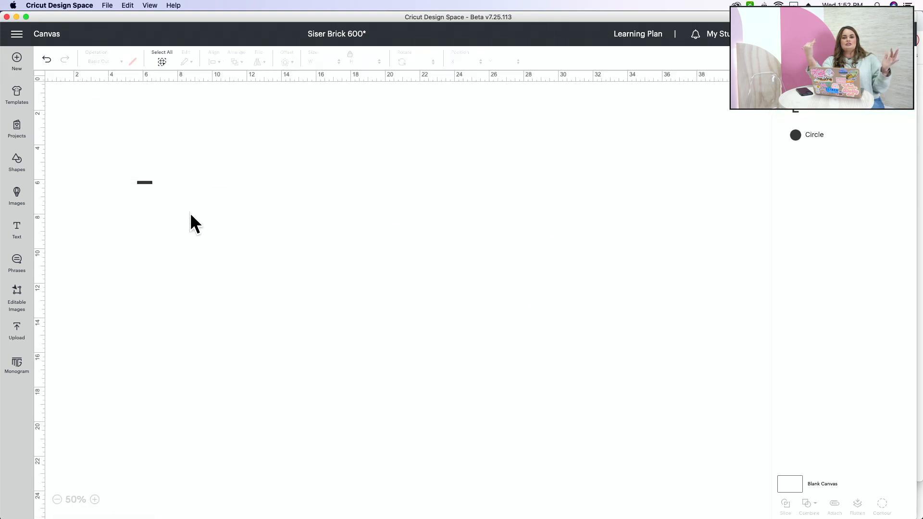
pyautogui.moveTo(172, 169); pyautogui.dragTo(255, 279)
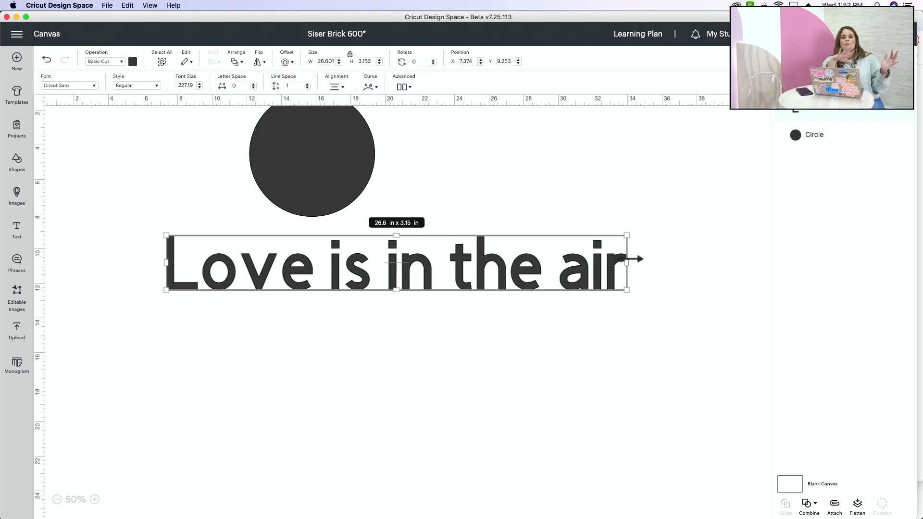
# - Wrap the text in a box about 14.35 in wide, and restore one line by resizing the box to about 30.27 × 4.26 in
pyautogui.moveTo(627, 261); pyautogui.dragTo(415, 262)
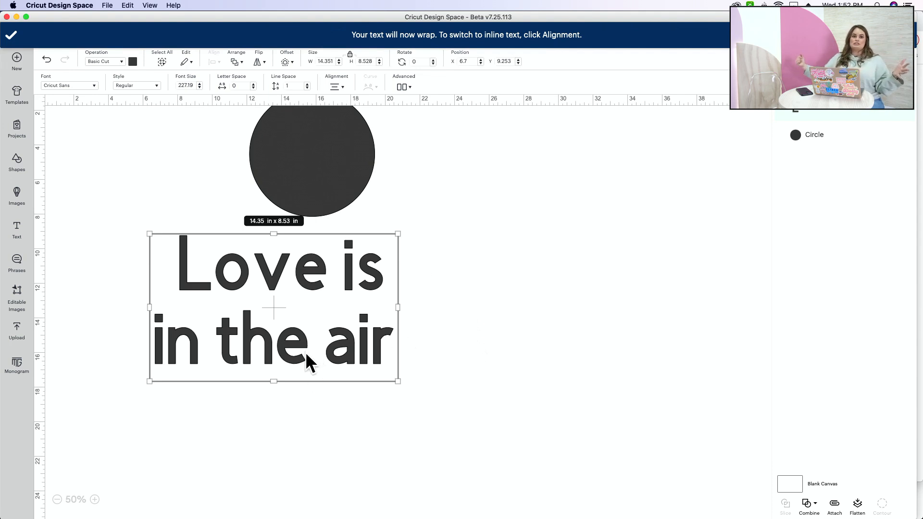
pyautogui.moveTo(403, 309); pyautogui.dragTo(669, 305)
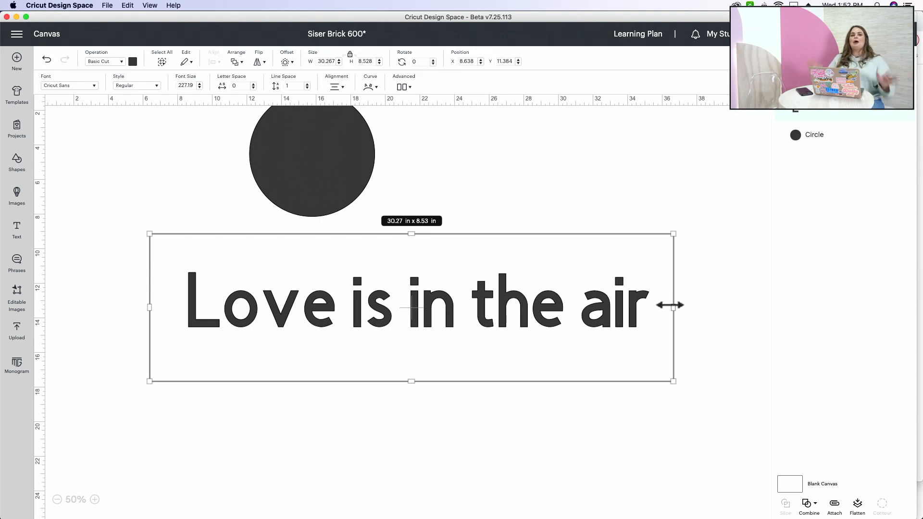
pyautogui.moveTo(408, 380); pyautogui.dragTo(396, 345)
pyautogui.click(426, 308)
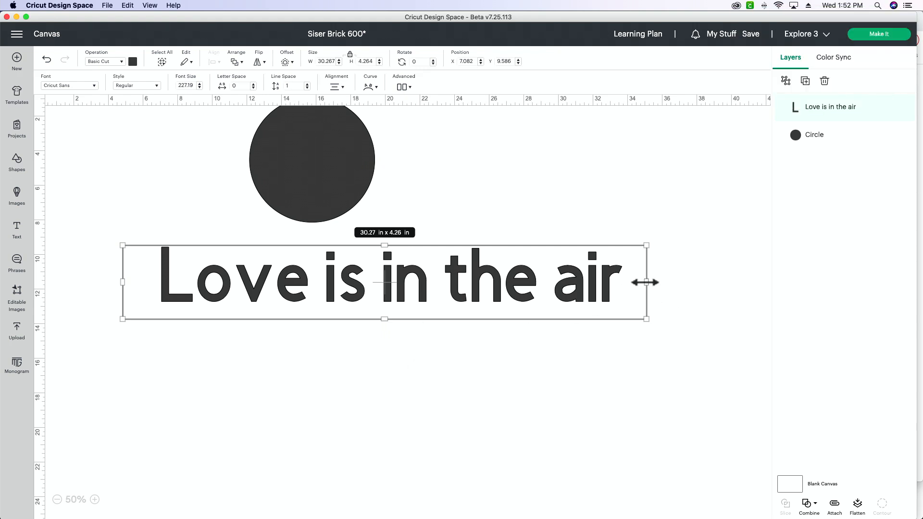
# - Wrap the text onto two lines in a box about 14.6 in wide and move it to about X 14.5, Y 9.8 in
pyautogui.moveTo(646, 282); pyautogui.dragTo(375, 293)
pyautogui.moveTo(275, 336); pyautogui.dragTo(435, 343)
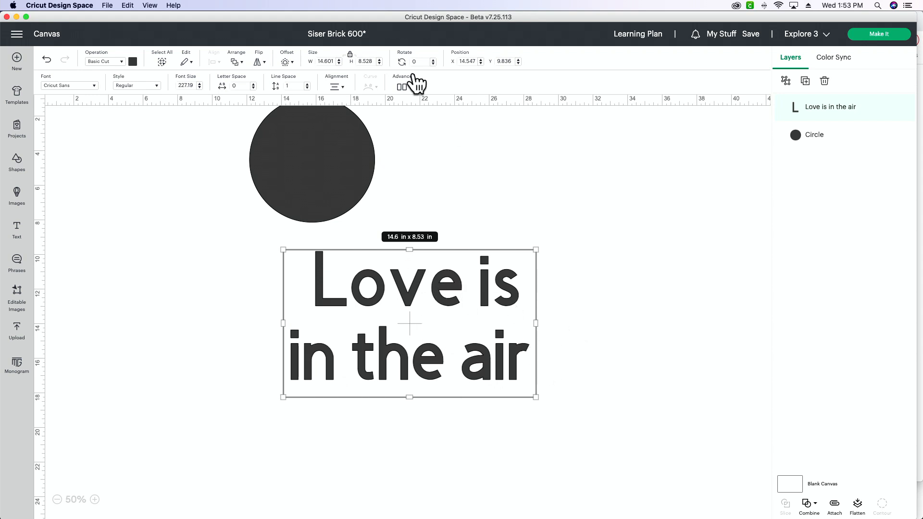
# - Ungroup the text to lines, placing "Love is" at about X 11.1, Y 10.6 in and "in the air" at about X 17.5, Y 14.3 in
pyautogui.click(404, 87)
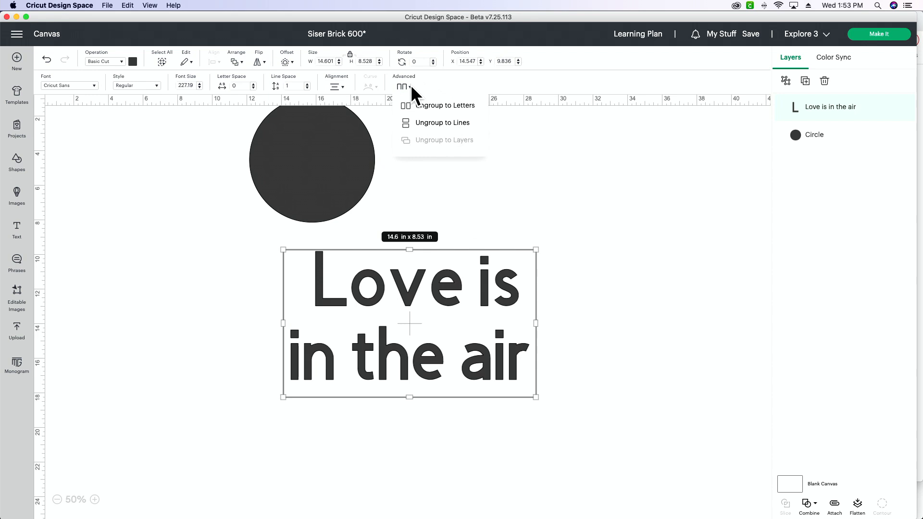
pyautogui.click(418, 112)
pyautogui.moveTo(417, 296); pyautogui.dragTo(333, 310)
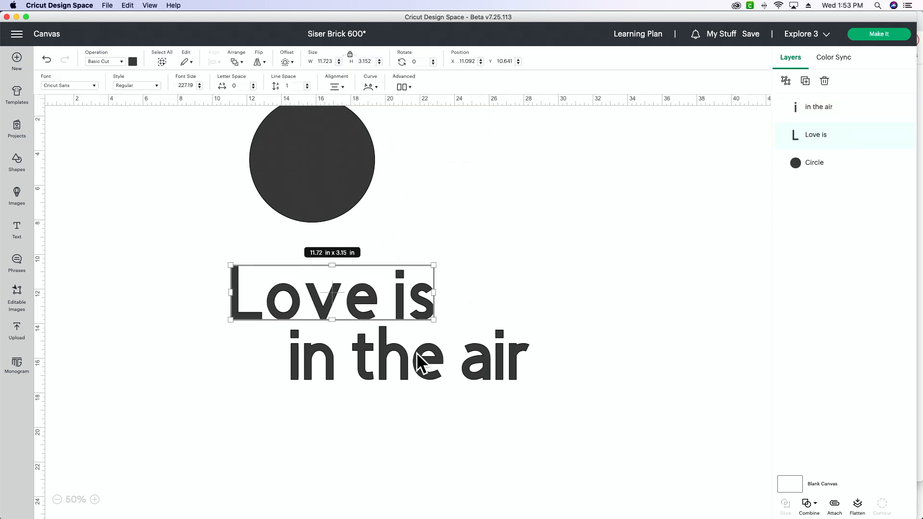
pyautogui.moveTo(418, 360); pyautogui.dragTo(470, 367)
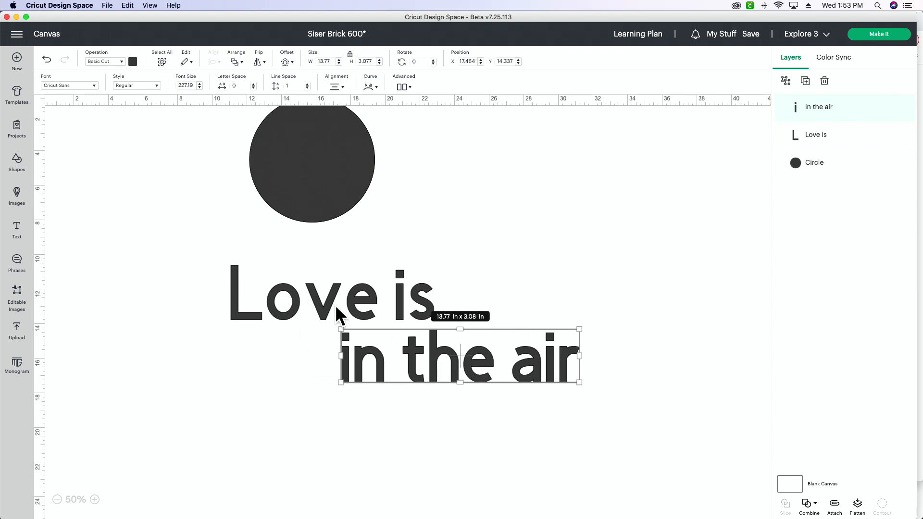
# - Enlarge the circle proportionally to about 9.85 in and delete it from the canvas
pyautogui.click(328, 162)
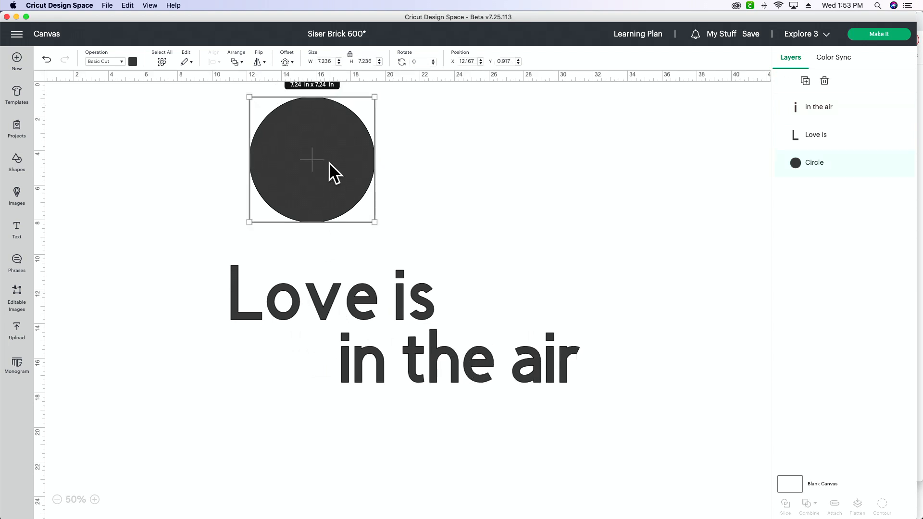
pyautogui.moveTo(374, 222); pyautogui.dragTo(397, 264)
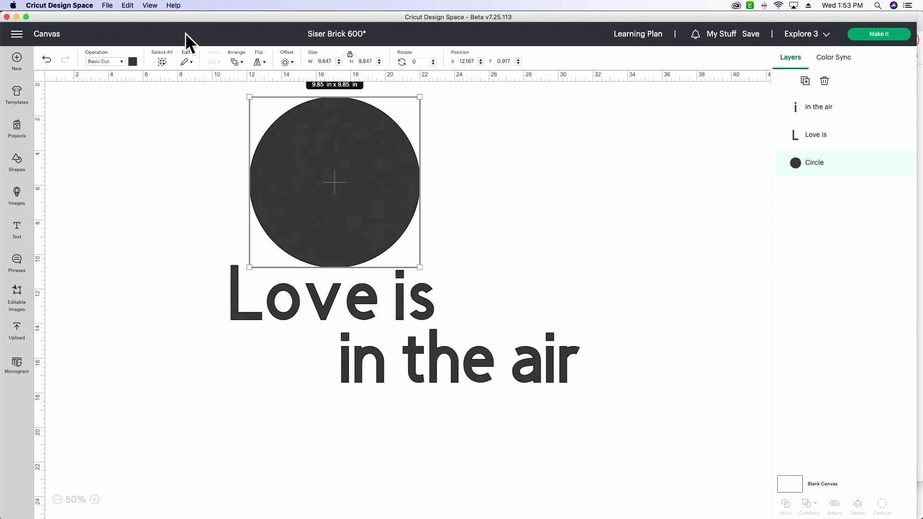
pyautogui.press('Delete')
# - Insert the heart from the free shapes onto the canvas
pyautogui.click(16, 161)
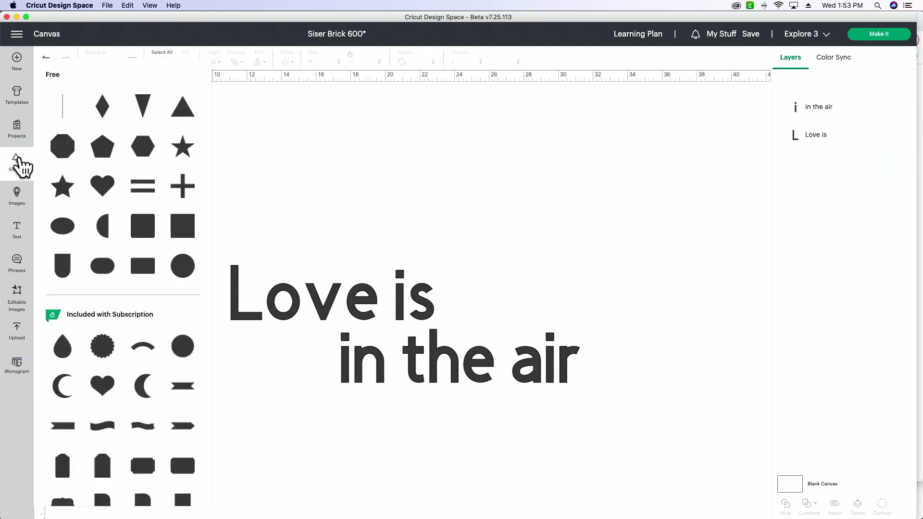
pyautogui.click(100, 184)
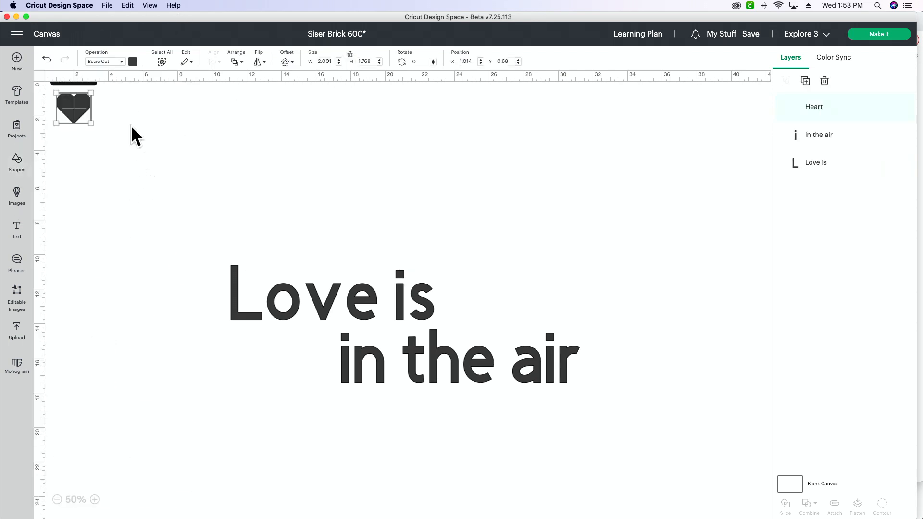
# - Recolour the heart light pink, enlarge it to about 12.6 by 11.1 in and move it to about X 25.1, Y 2.7 in
pyautogui.click(132, 62)
pyautogui.click(143, 117)
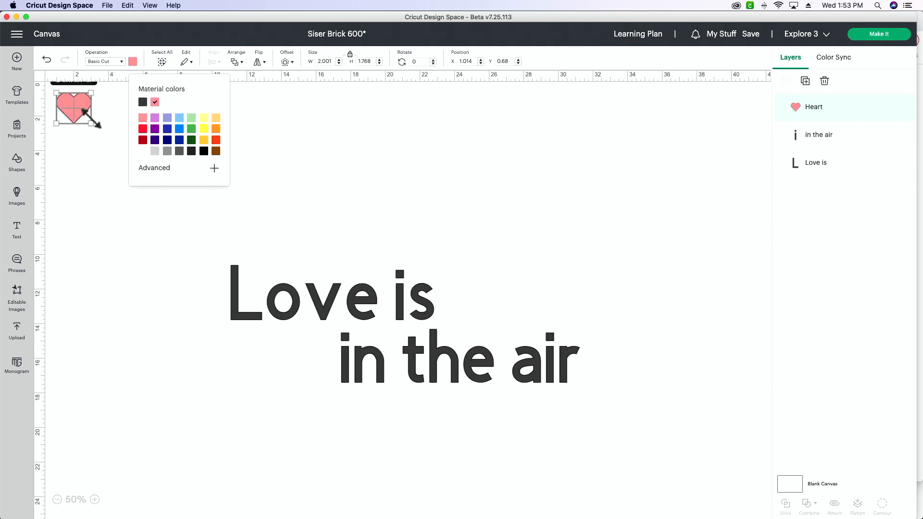
pyautogui.moveTo(92, 121); pyautogui.dragTo(274, 282)
pyautogui.moveTo(171, 232); pyautogui.dragTo(417, 348)
pyautogui.moveTo(382, 223); pyautogui.dragTo(511, 212)
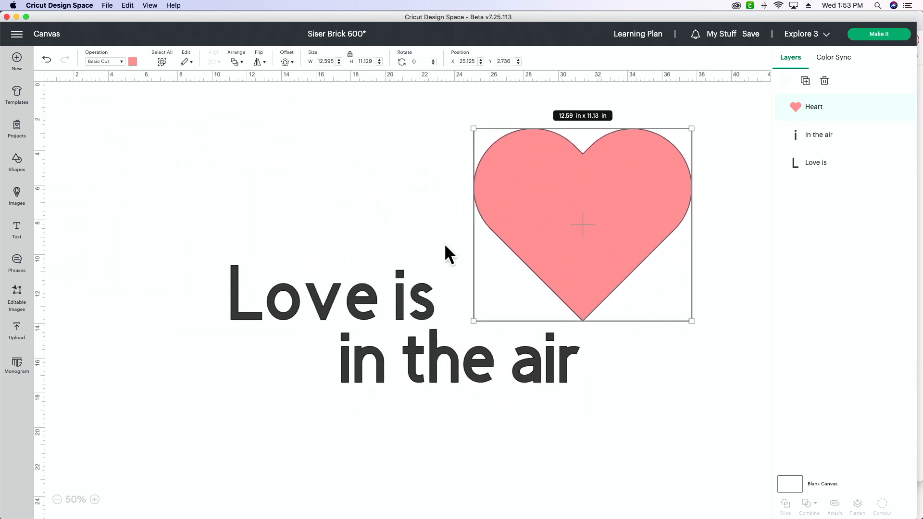
# - Bring "Love is" and "in the air" to the front so both text lines sit above the heart
pyautogui.click(365, 304)
pyautogui.click(236, 62)
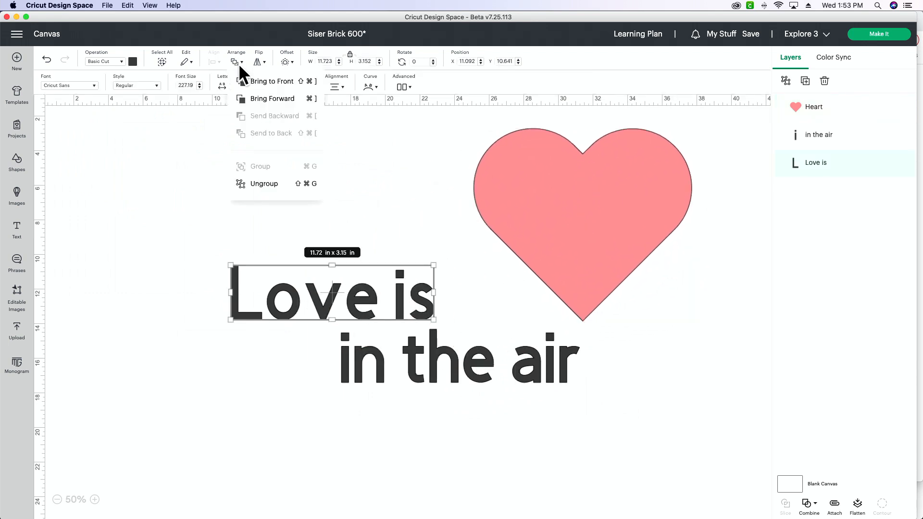
pyautogui.click(246, 80)
pyautogui.click(386, 343)
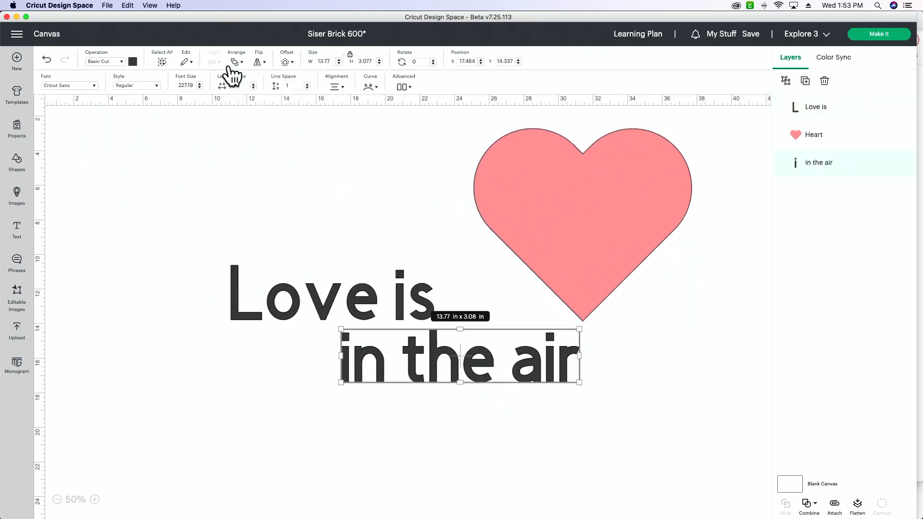
pyautogui.click(236, 62)
pyautogui.click(246, 81)
# - Place both text lines over the heart and move the whole design toward the middle of the canvas
pyautogui.moveTo(294, 324); pyautogui.dragTo(444, 219)
pyautogui.moveTo(440, 364); pyautogui.dragTo(637, 273)
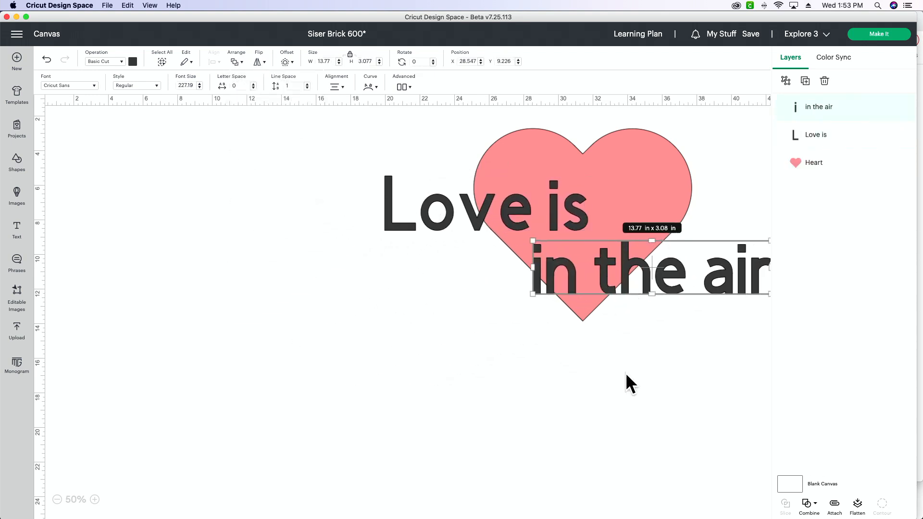
pyautogui.moveTo(640, 375); pyautogui.dragTo(542, 221)
pyautogui.moveTo(621, 221); pyautogui.dragTo(471, 254)
pyautogui.click(532, 454)
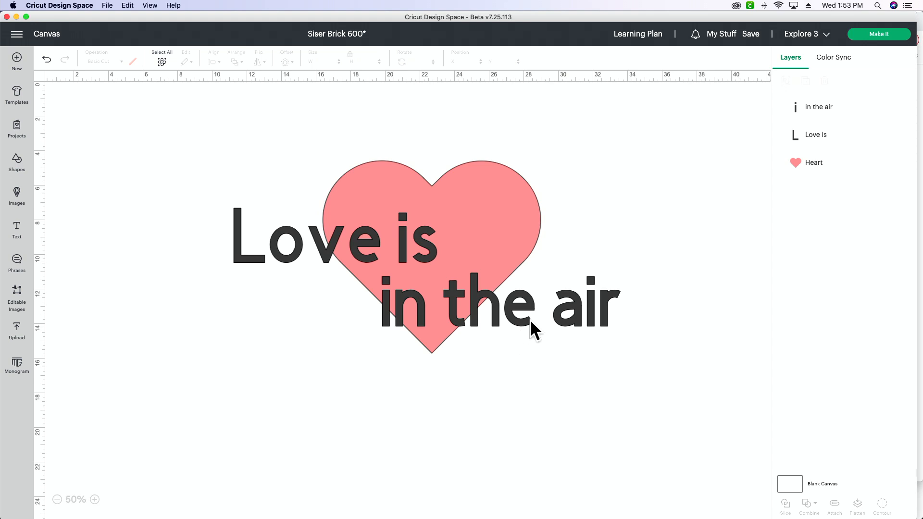
# - Move "Love is" to about X 14.3, Y 7.3 in and "in the air" to about X 19.5, Y 10.6 in
pyautogui.moveTo(422, 242); pyautogui.dragTo(474, 244)
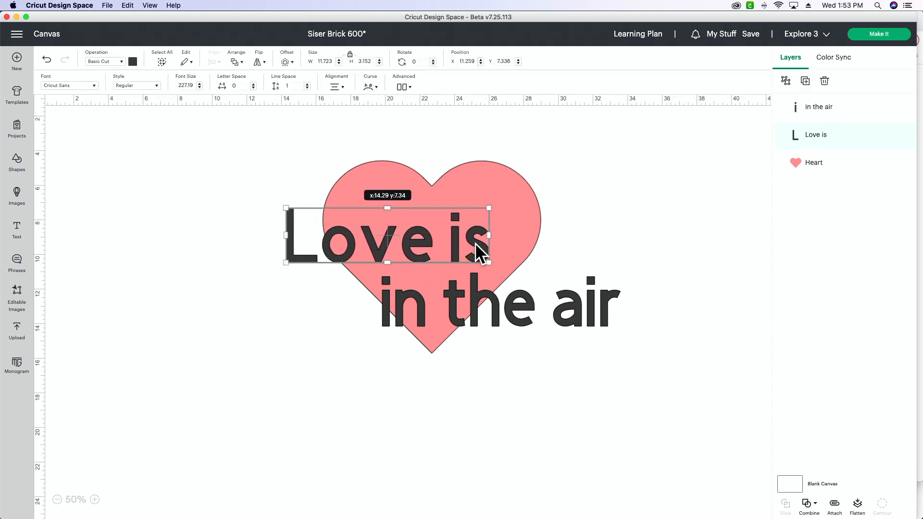
pyautogui.moveTo(580, 319); pyautogui.dragTo(574, 312)
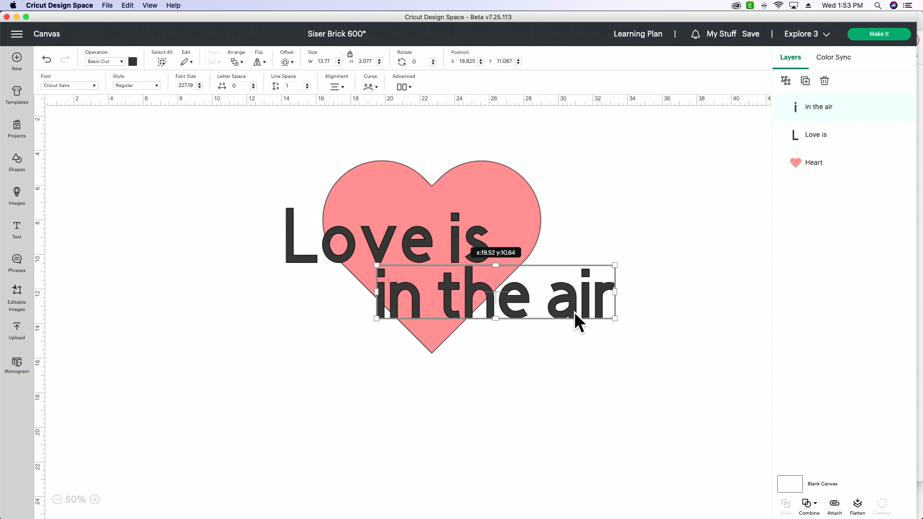
pyautogui.click(189, 328)
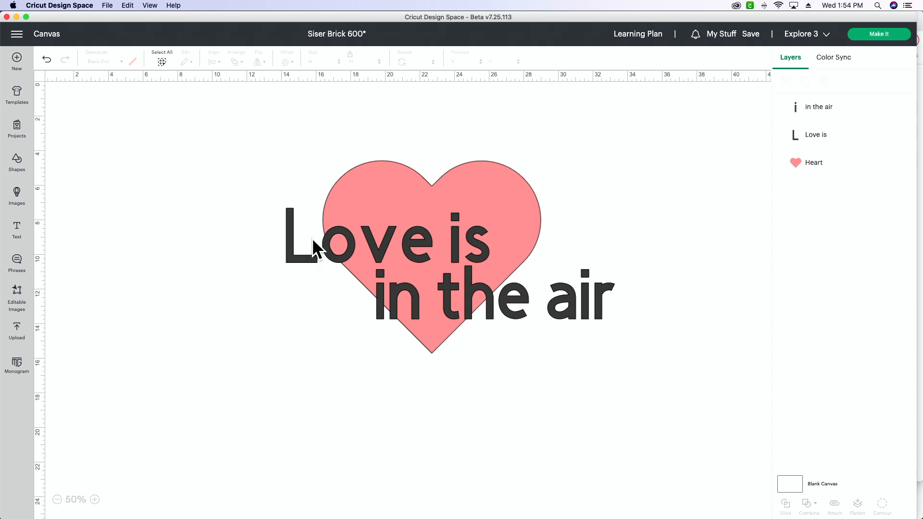
pyautogui.click(337, 246)
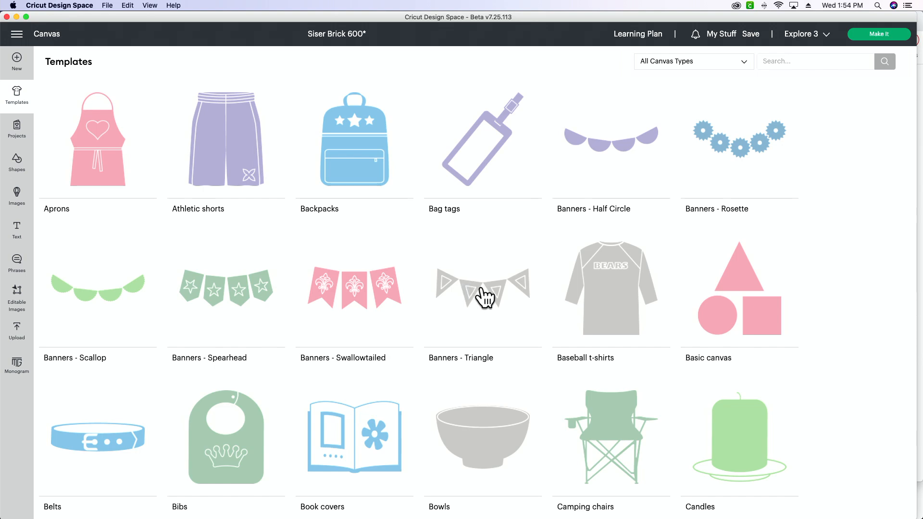
# - Browse the templates and place the Camping chairs template behind the design
pyautogui.scroll(-6, 486, 295)
pyautogui.scroll(-8, 482, 288)
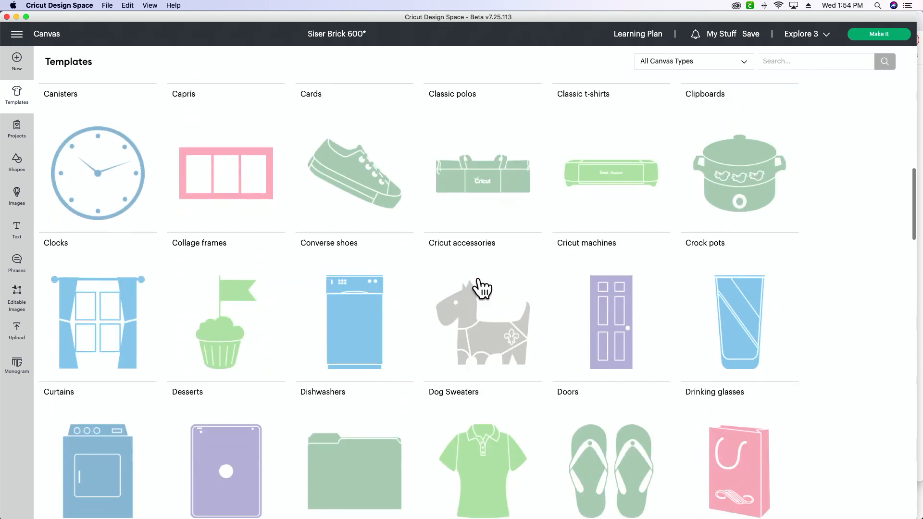
pyautogui.scroll(15, 482, 288)
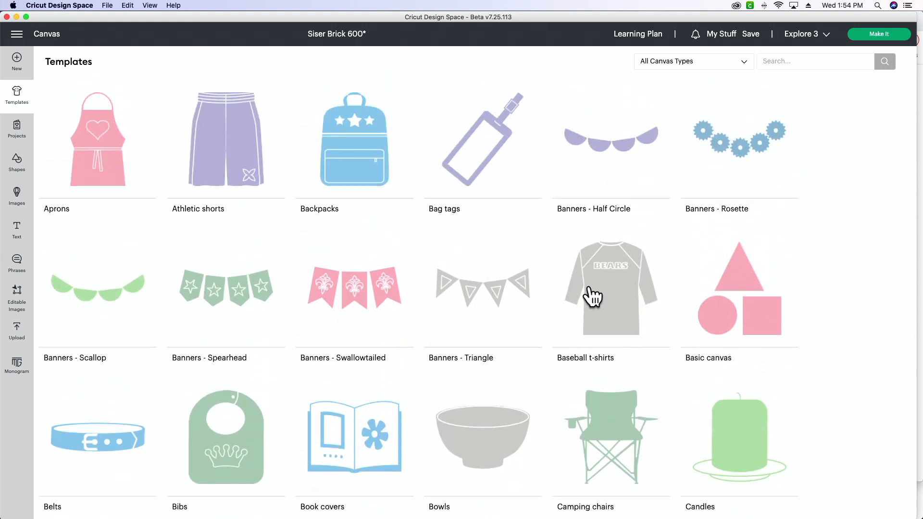
pyautogui.click(617, 416)
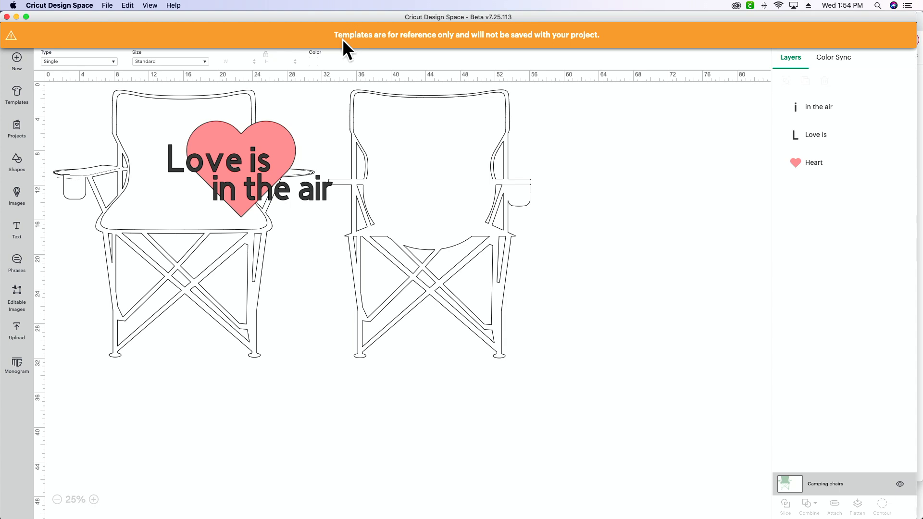
# - Scale the whole design down to about 11.8 by 6.9 in and place it on the second chair's backrest
pyautogui.moveTo(327, 100); pyautogui.dragTo(461, 172)
pyautogui.moveTo(534, 195); pyautogui.dragTo(441, 145)
pyautogui.click(592, 168)
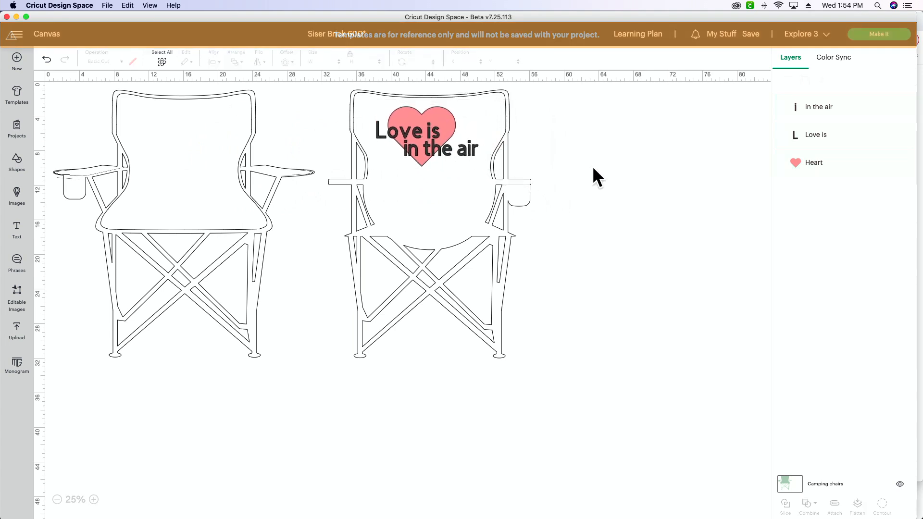
# - Save the project and reopen Siser Brick 600 from the saved projects for customizing
pyautogui.click(757, 36)
pyautogui.click(762, 56)
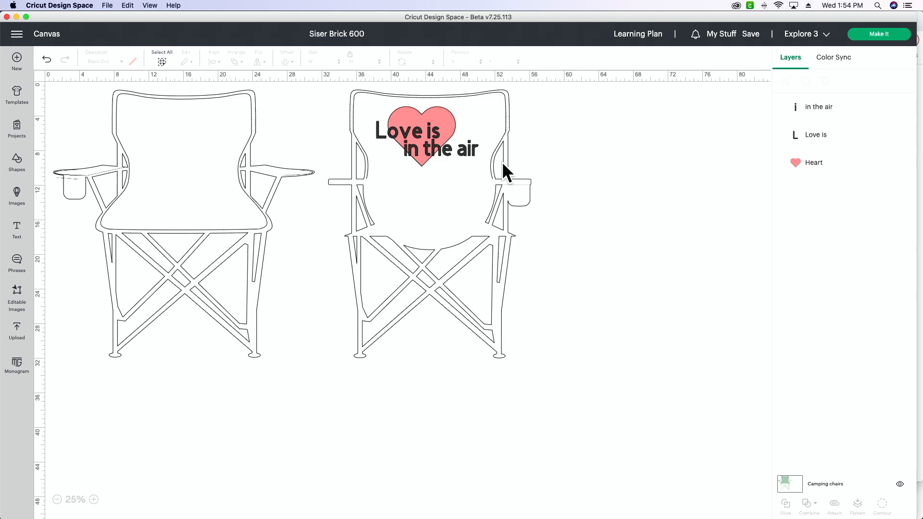
pyautogui.click(723, 36)
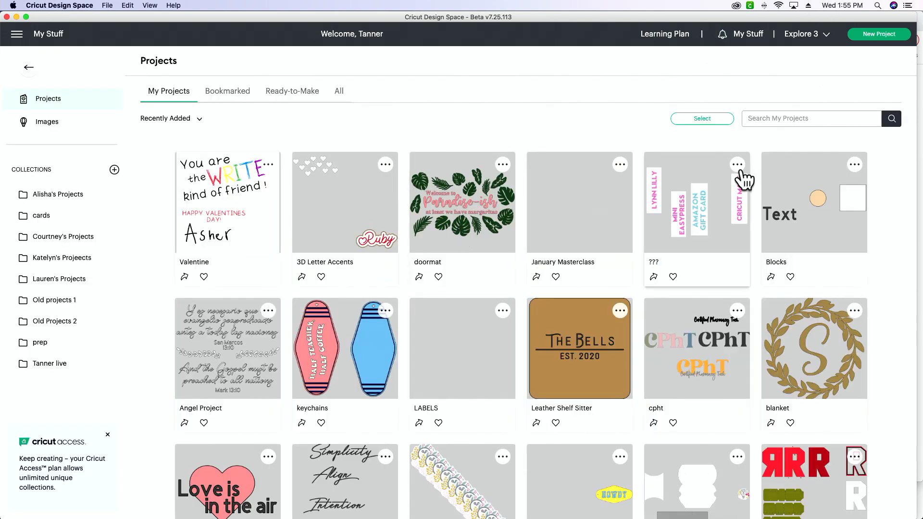
pyautogui.scroll(-5, 337, 264)
pyautogui.click(229, 247)
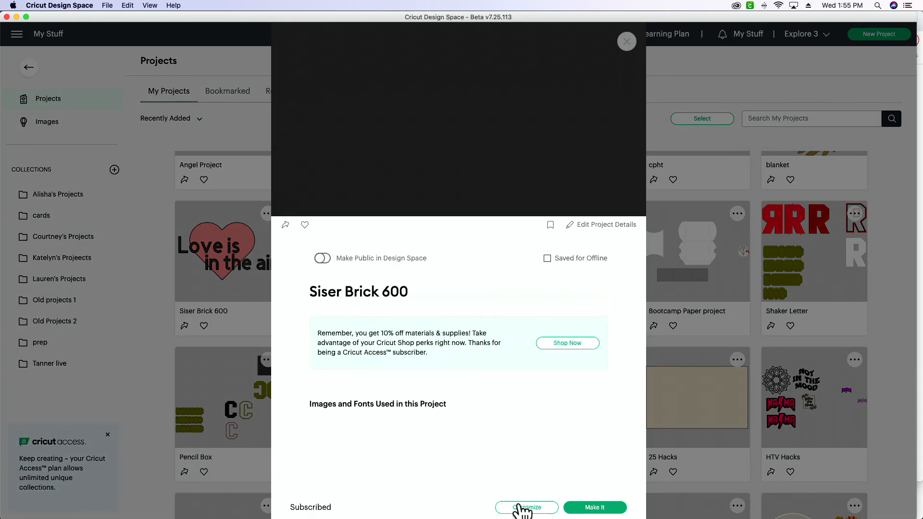
pyautogui.click(522, 506)
# - Move the whole heart design to about X 4.0, Y 2.7 in on the canvas
pyautogui.click(56, 500)
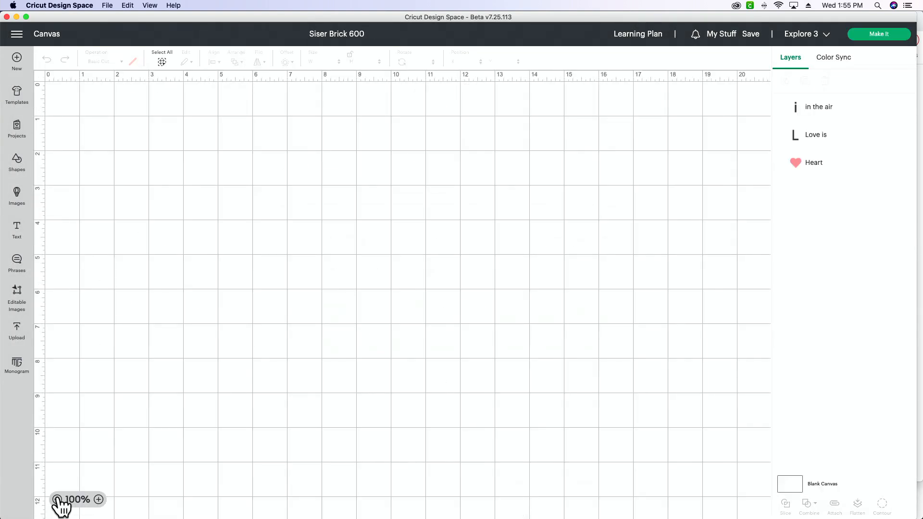
pyautogui.moveTo(469, 241); pyautogui.dragTo(132, 133)
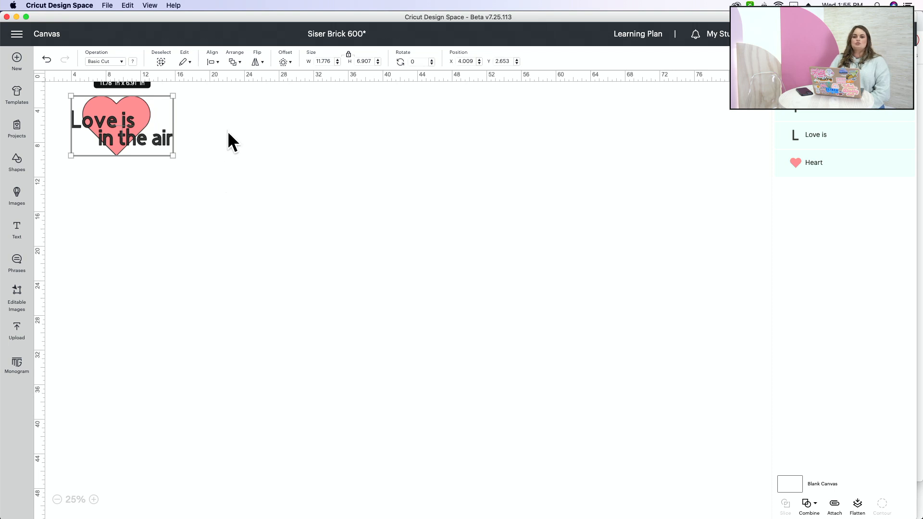
pyautogui.click(93, 499)
pyautogui.click(94, 500)
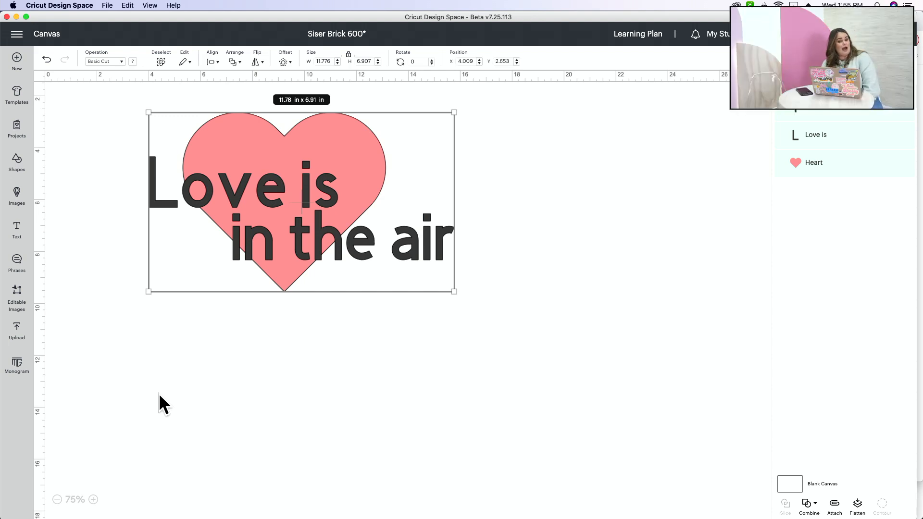
pyautogui.click(200, 394)
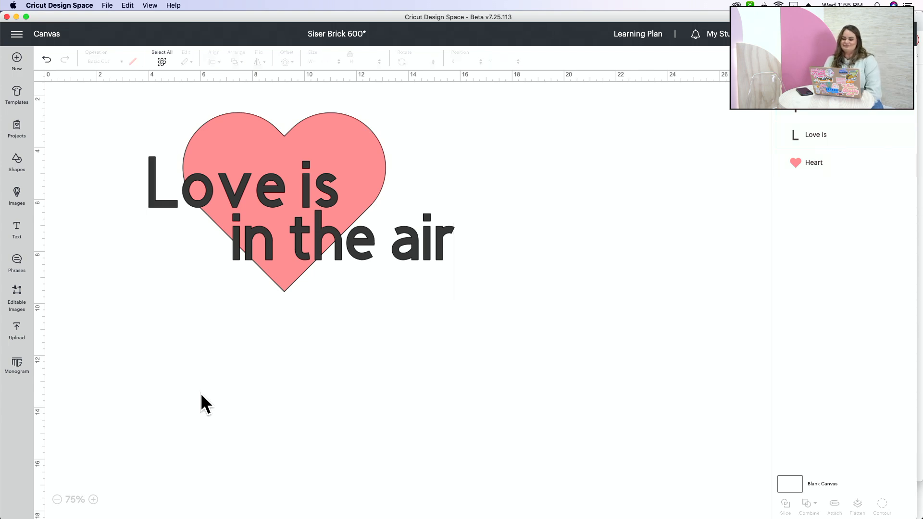
# - Open the font list for the "Love is" text, move the list clear of the design and empty its search
pyautogui.click(244, 187)
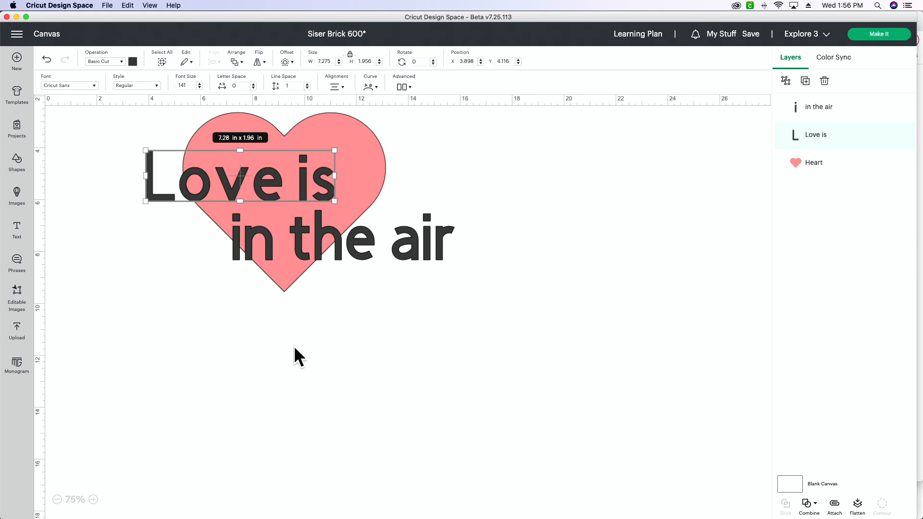
pyautogui.doubleClick(275, 189)
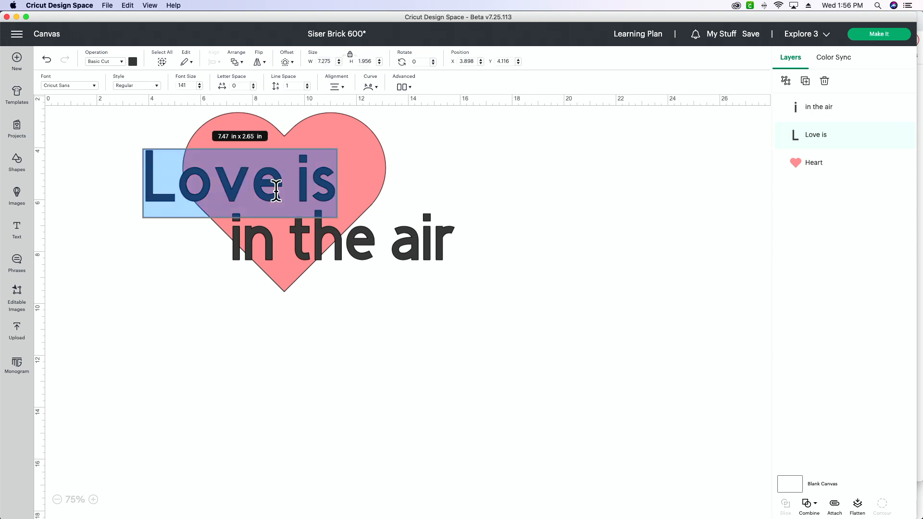
pyautogui.click(75, 82)
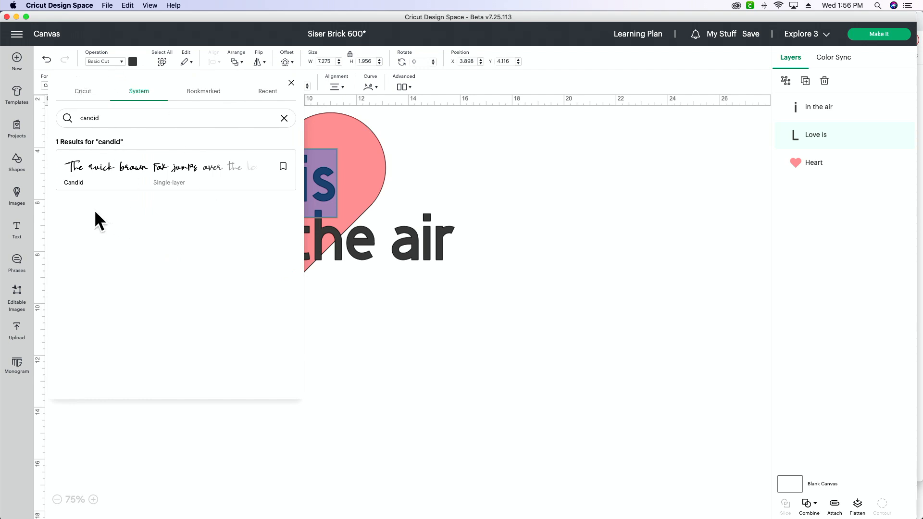
pyautogui.moveTo(113, 83); pyautogui.dragTo(567, 122)
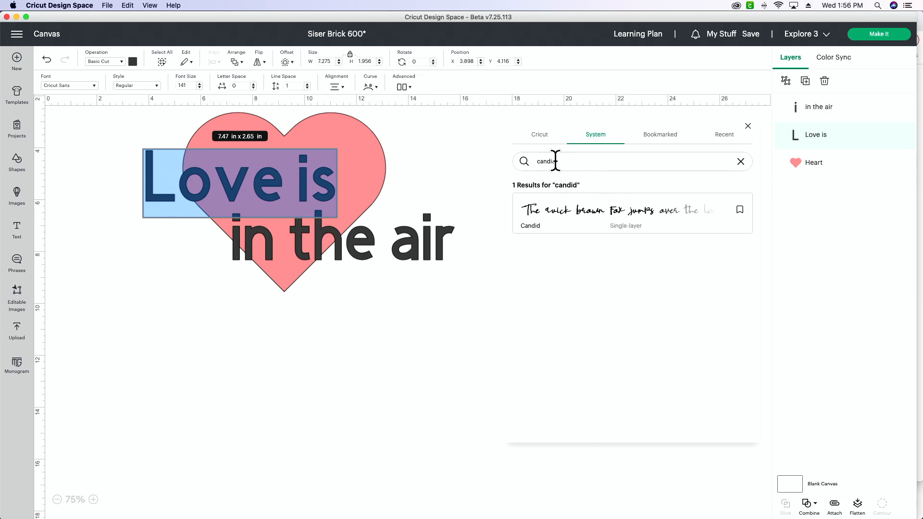
pyautogui.press('BackSpace')
pyautogui.press('BackSpace')
pyautogui.press('BackSpace')
pyautogui.press('BackSpace')
pyautogui.press('BackSpace')
pyautogui.press('BackSpace')
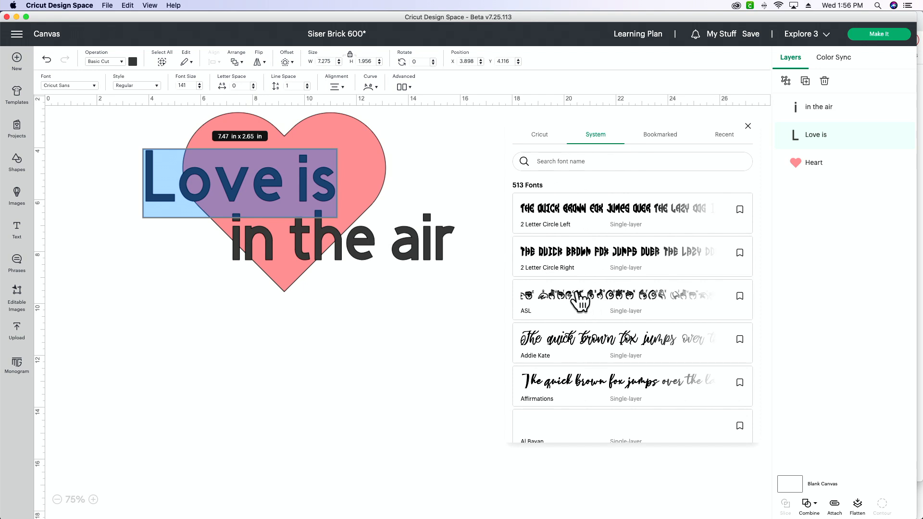
# - Compare the installed system fonts with the Cricut font collection
pyautogui.scroll(-5, 581, 350)
pyautogui.scroll(-3, 582, 355)
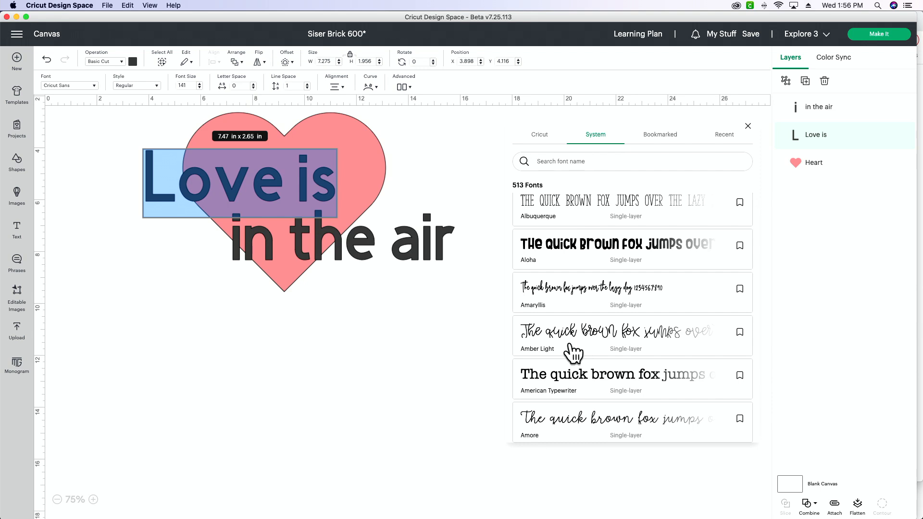
pyautogui.click(548, 139)
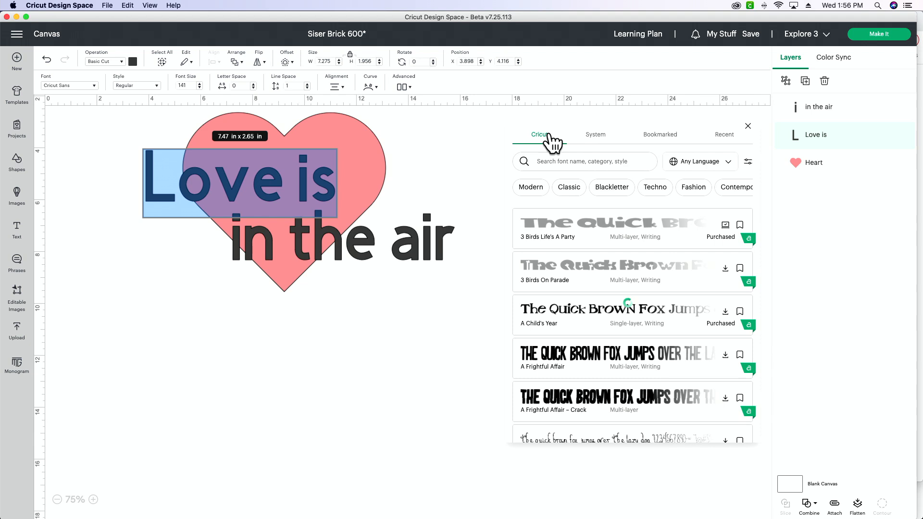
pyautogui.click(600, 138)
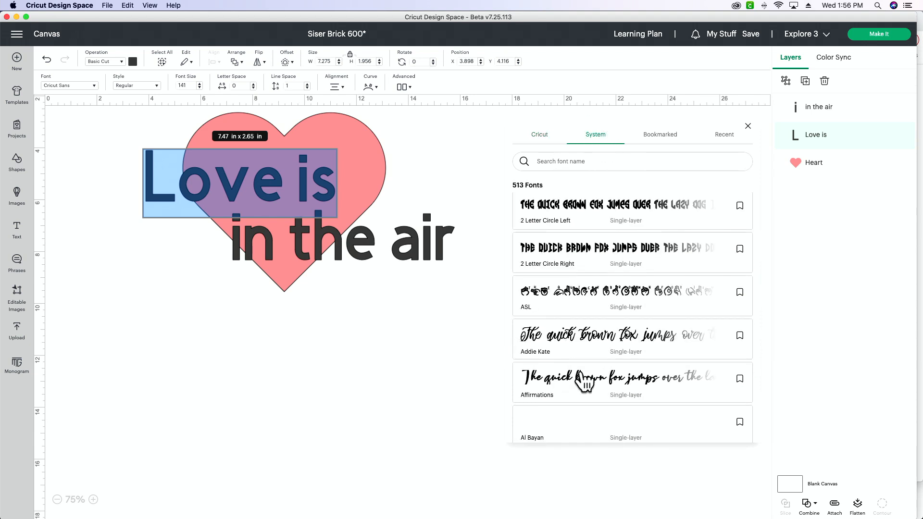
# - Set "Love is" in the Annie Carol system font and enlarge it to about 7.3 by 3.3 in
pyautogui.scroll(-6, 572, 383)
pyautogui.scroll(-6, 588, 377)
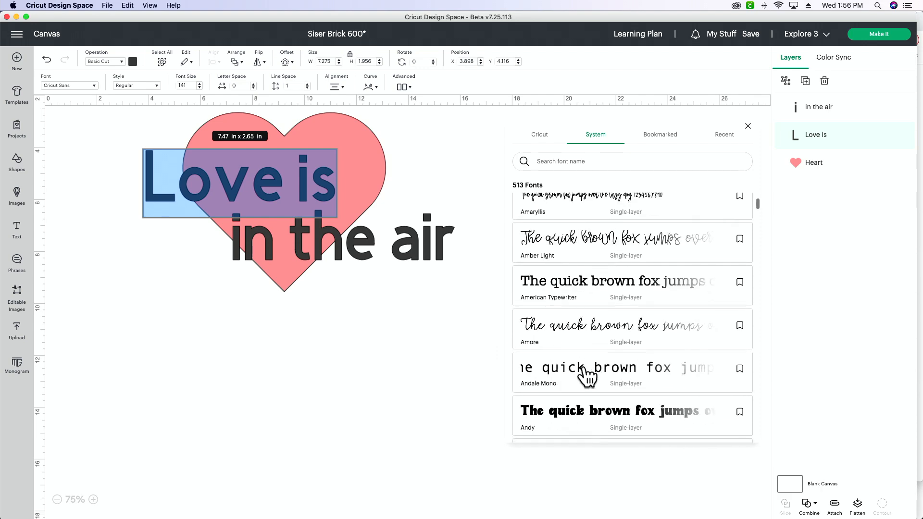
pyautogui.scroll(-10, 563, 408)
pyautogui.scroll(6, 562, 407)
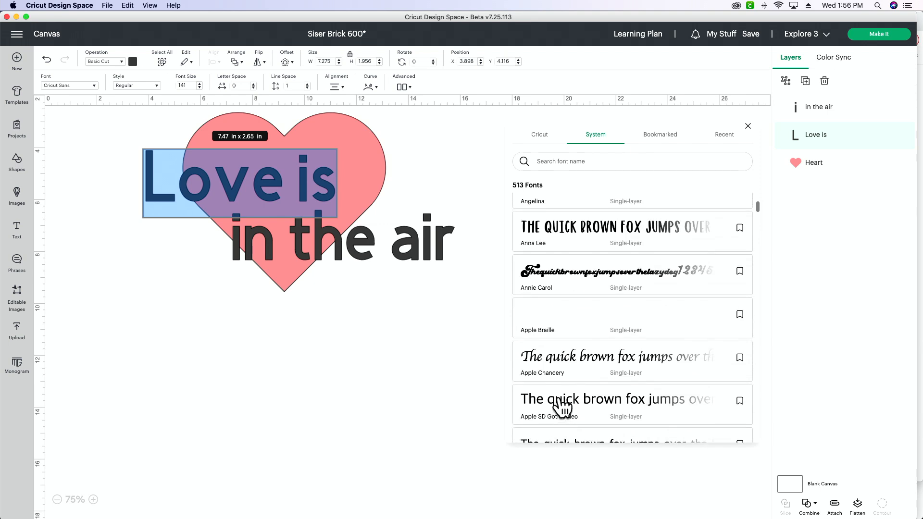
pyautogui.click(578, 349)
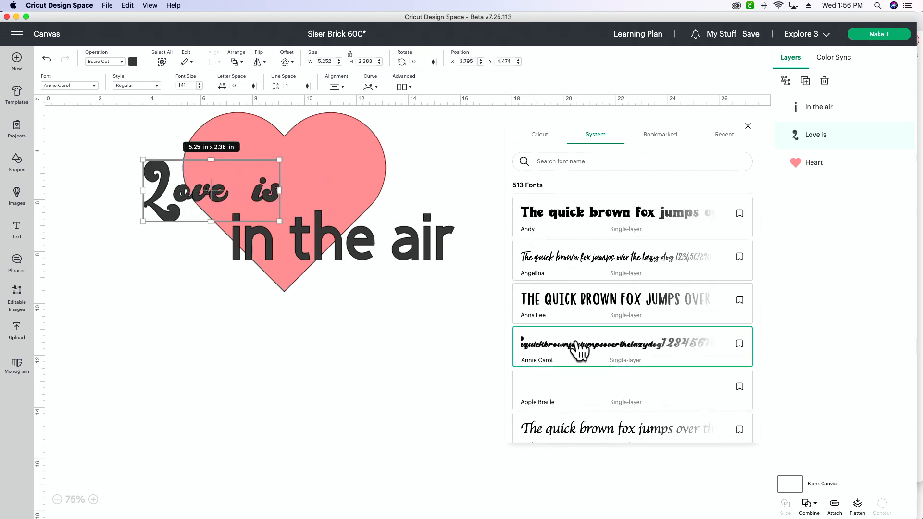
pyautogui.moveTo(279, 159); pyautogui.dragTo(333, 135)
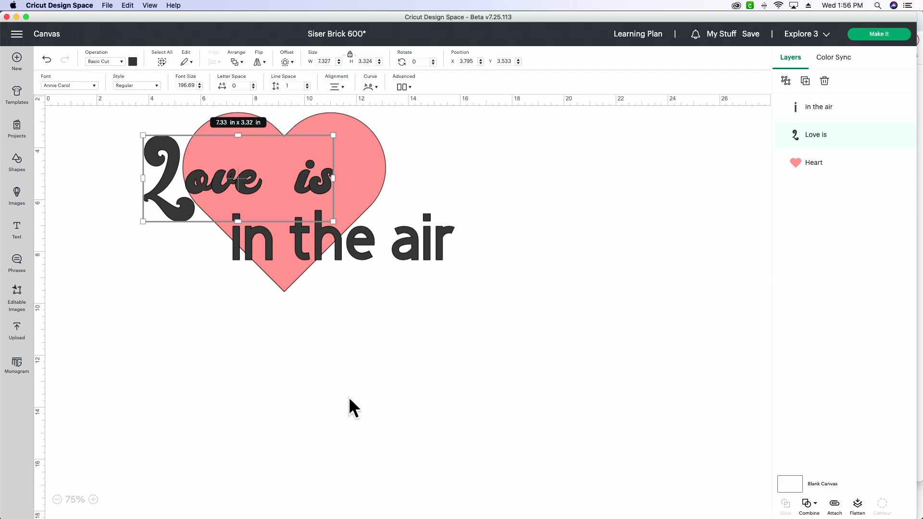
# - Switch to Chrome and look over the Hogwarts cut files and the trending categories on the Makers Gonna Learn home page
pyautogui.click(356, 496)
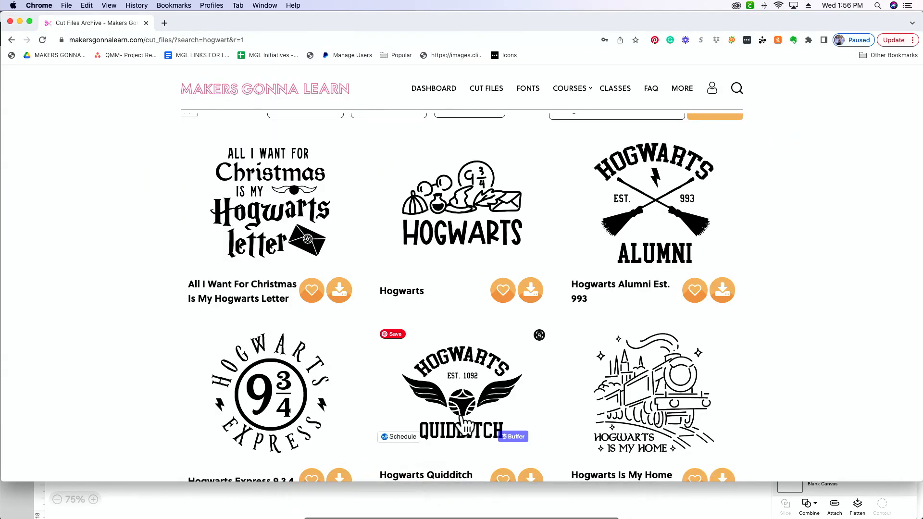
pyautogui.scroll(3, 742, 365)
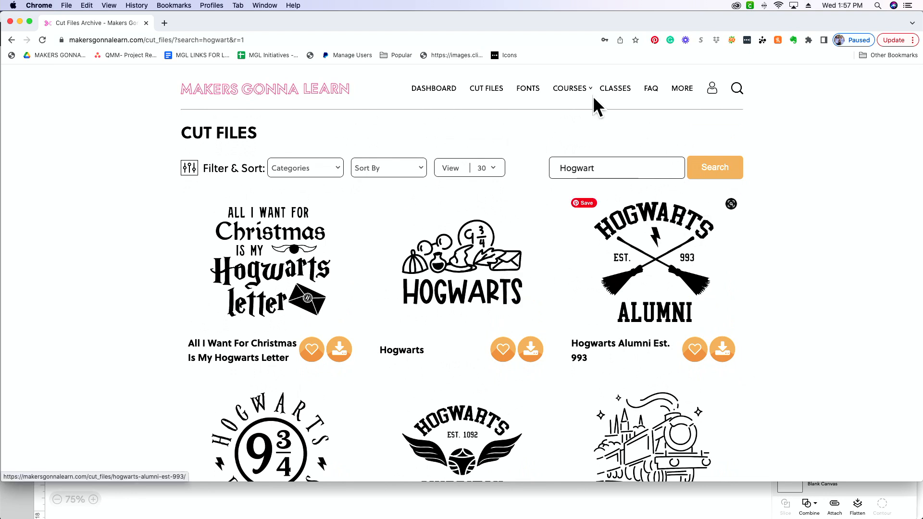
pyautogui.moveTo(548, 110)
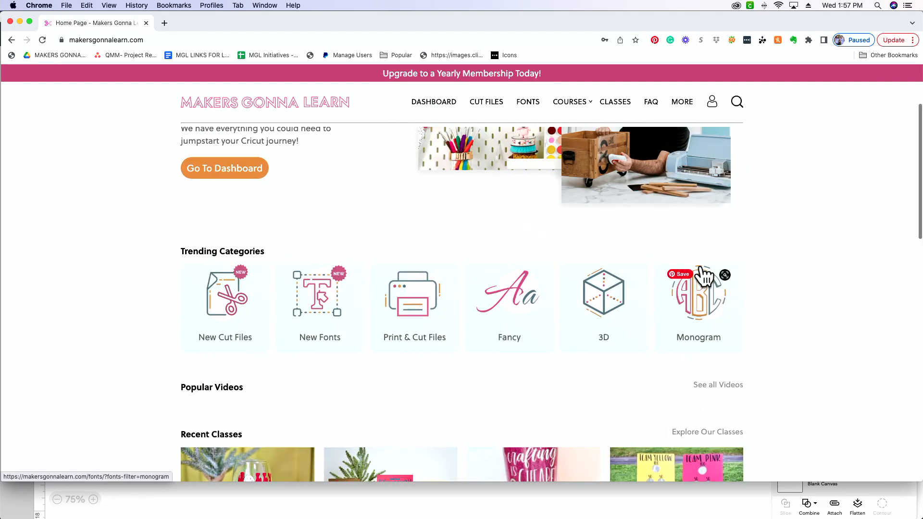
pyautogui.scroll(3, 704, 277)
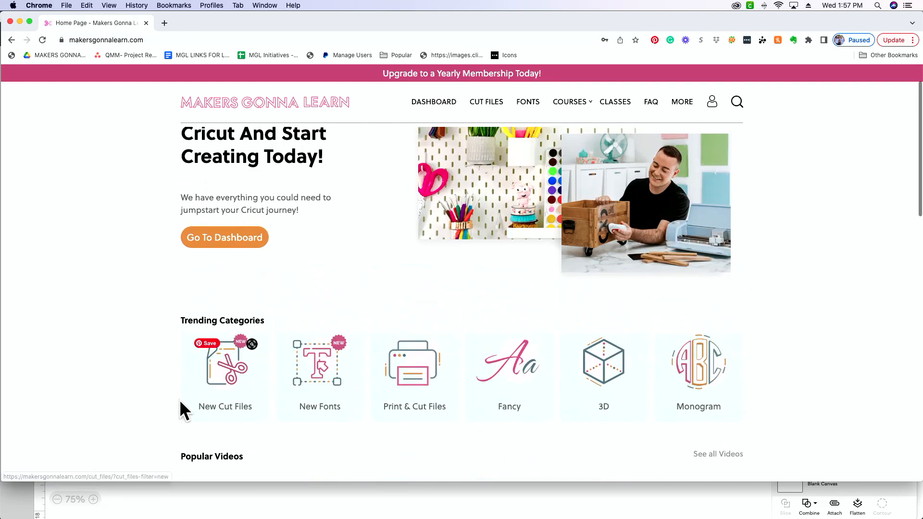
# - Browse the New Fonts category on Makers Gonna Learn and download the Affection font
pyautogui.click(334, 372)
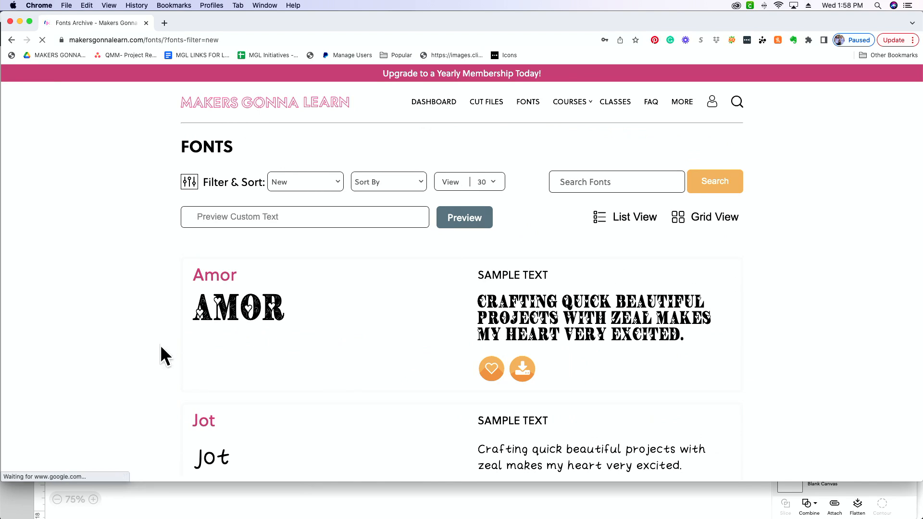
pyautogui.scroll(-10, 157, 339)
pyautogui.scroll(-6, 156, 338)
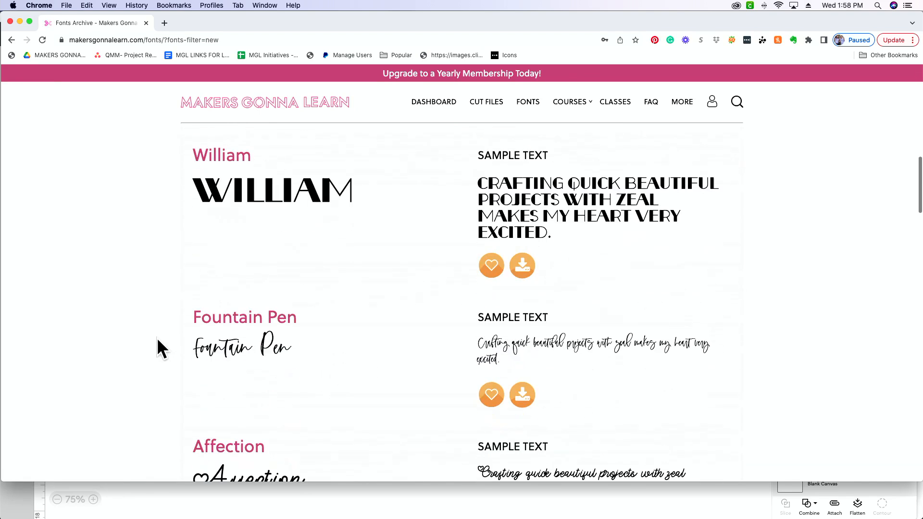
pyautogui.scroll(-2, 143, 335)
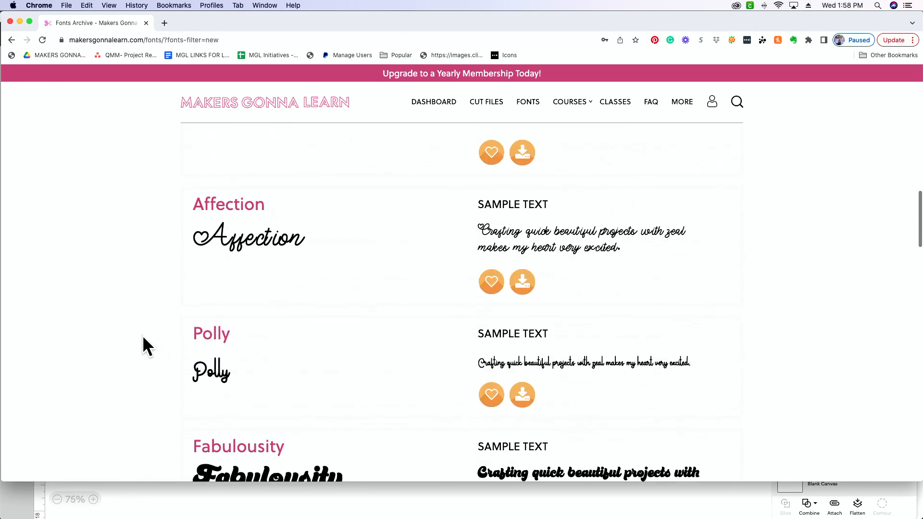
pyautogui.scroll(-1, 154, 335)
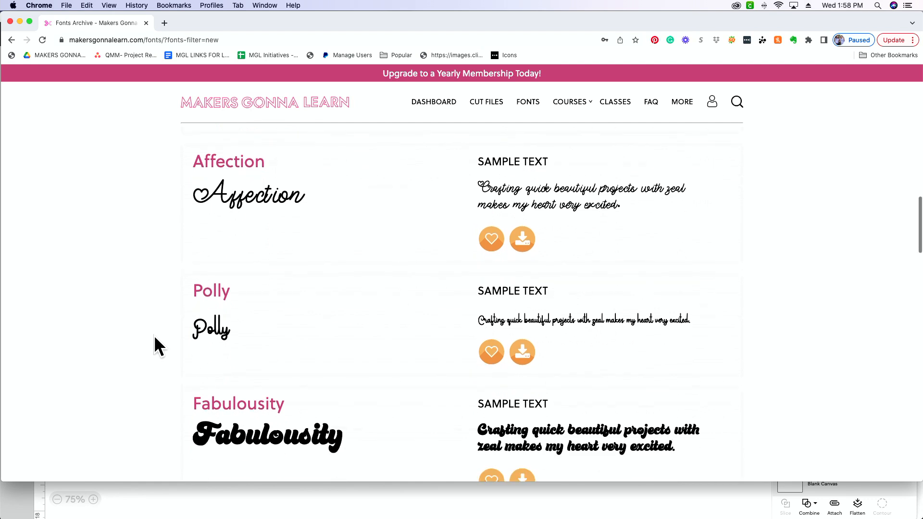
pyautogui.click(524, 243)
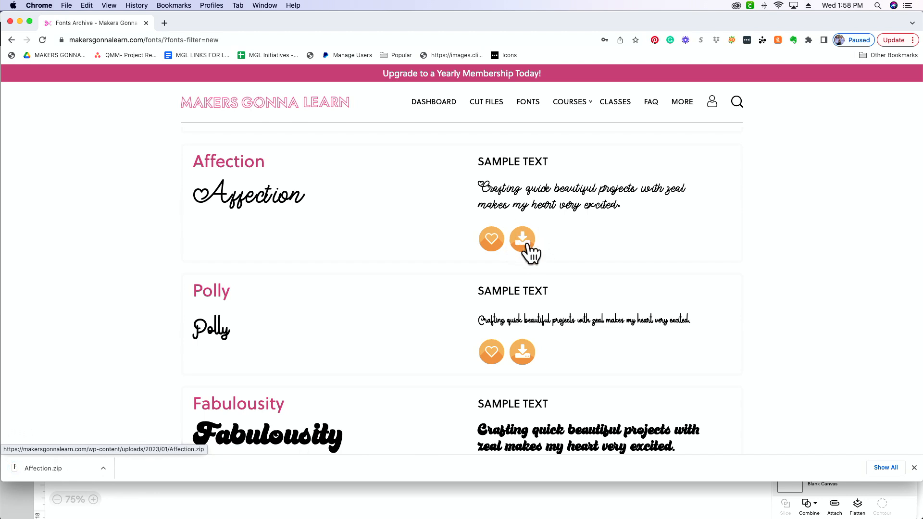
# - Unzip Affection.zip and install Affection.otf through Font Book
pyautogui.click(64, 473)
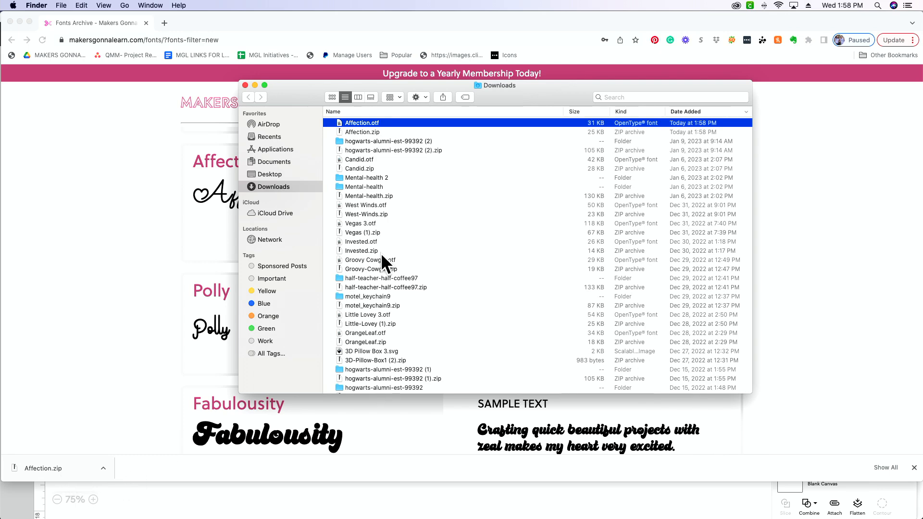
pyautogui.doubleClick(384, 123)
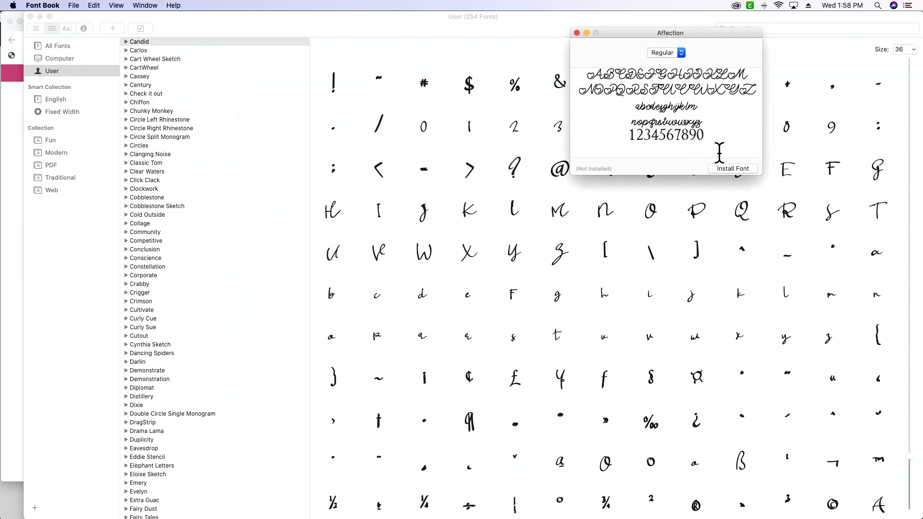
pyautogui.click(745, 169)
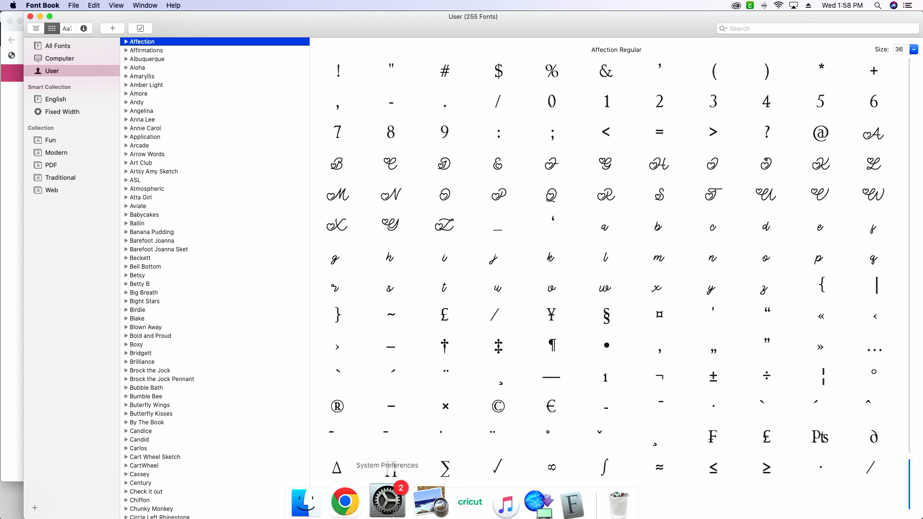
# - Switch back to Cricut Design Space, save the Siser Brick 600 project and reload the application
pyautogui.click(450, 504)
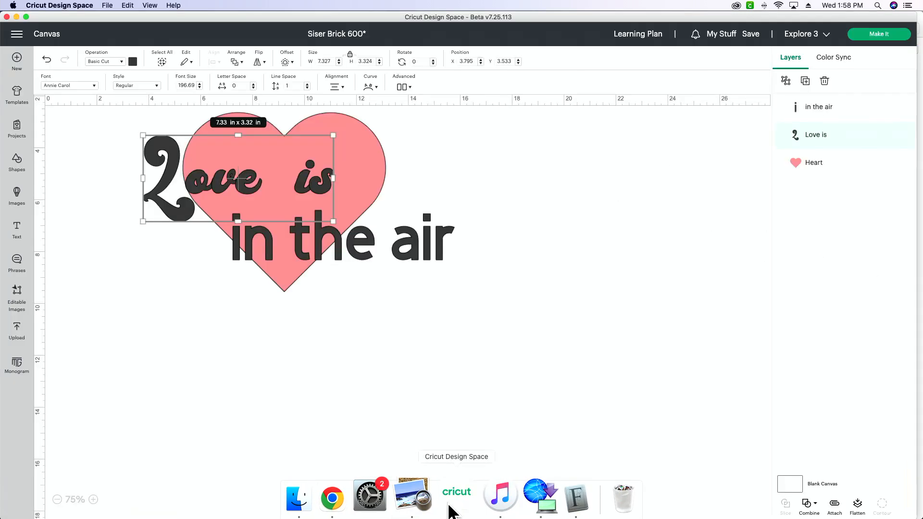
pyautogui.click(491, 366)
pyautogui.click(753, 35)
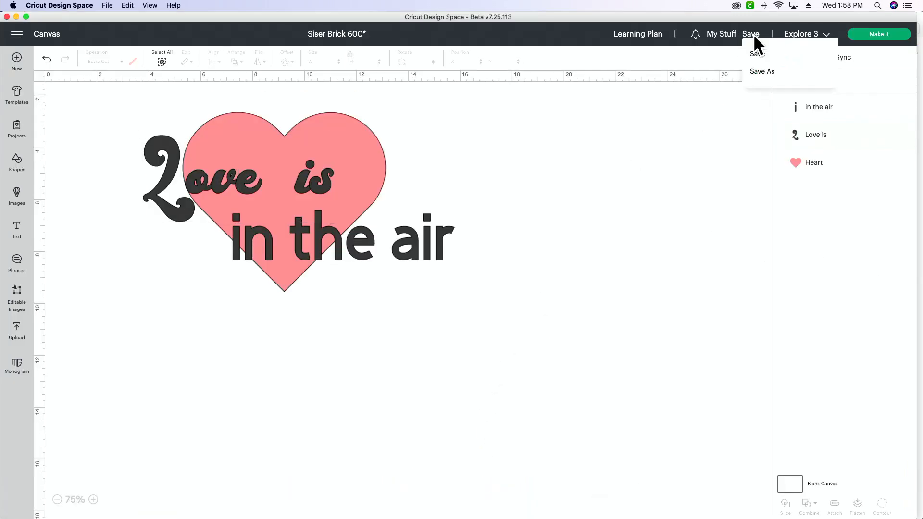
pyautogui.click(755, 55)
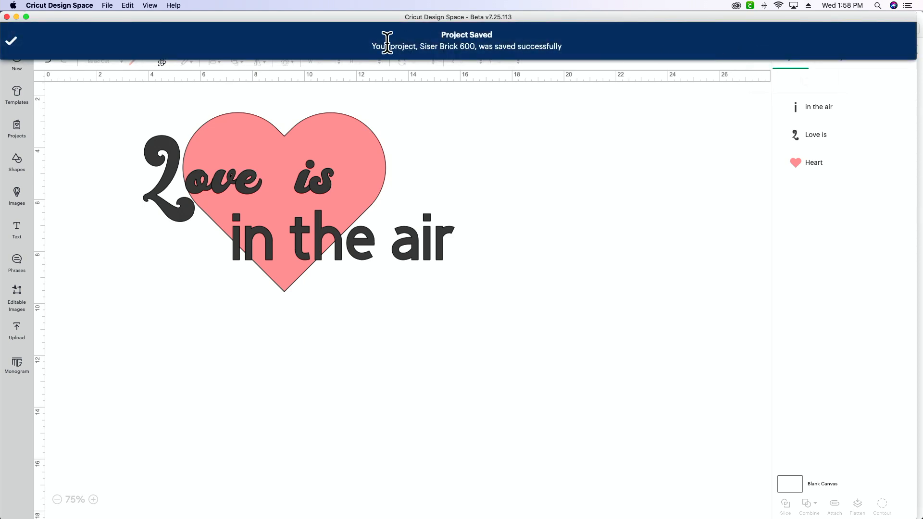
pyautogui.click(156, 6)
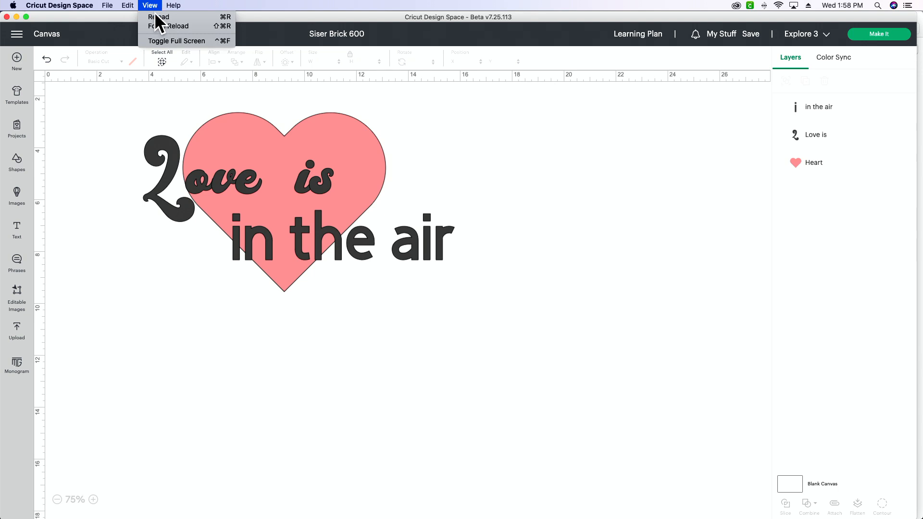
pyautogui.click(157, 18)
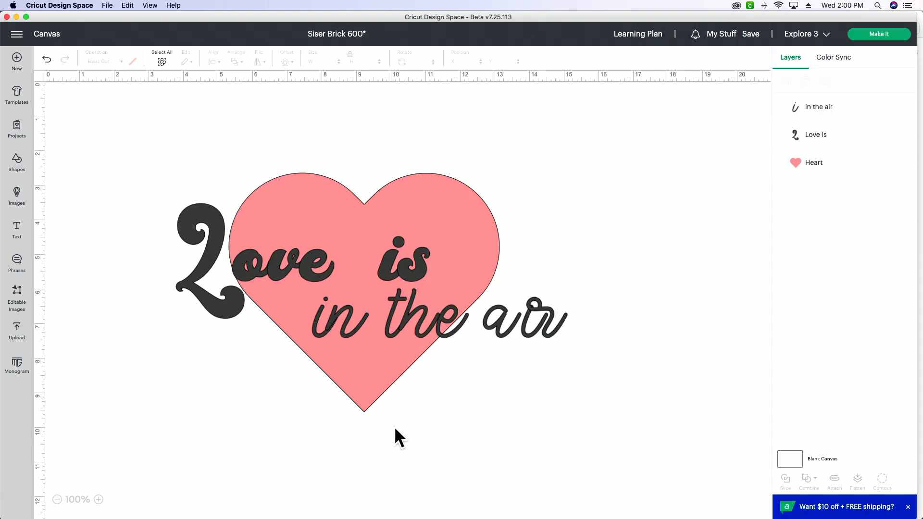
# - Search the system fonts for Affection and apply it to the "in the air" text
pyautogui.doubleClick(439, 327)
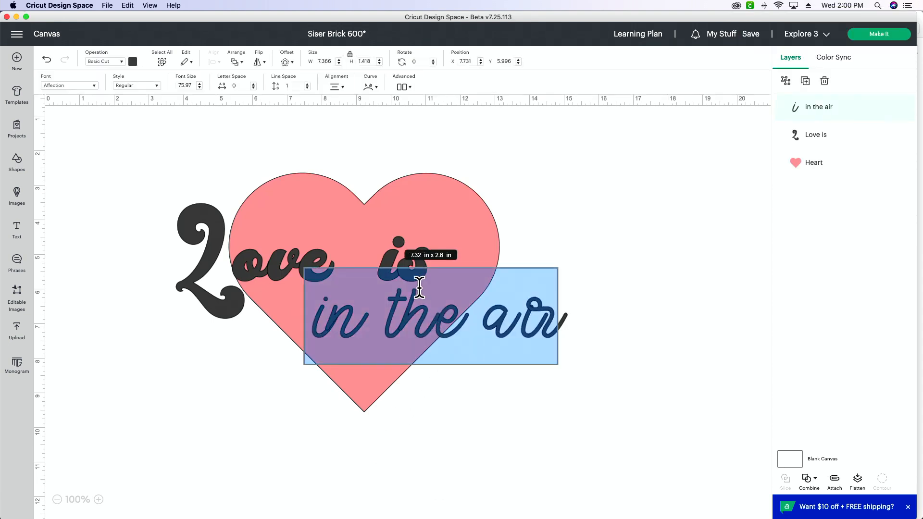
pyautogui.click(75, 87)
pyautogui.write('aff')
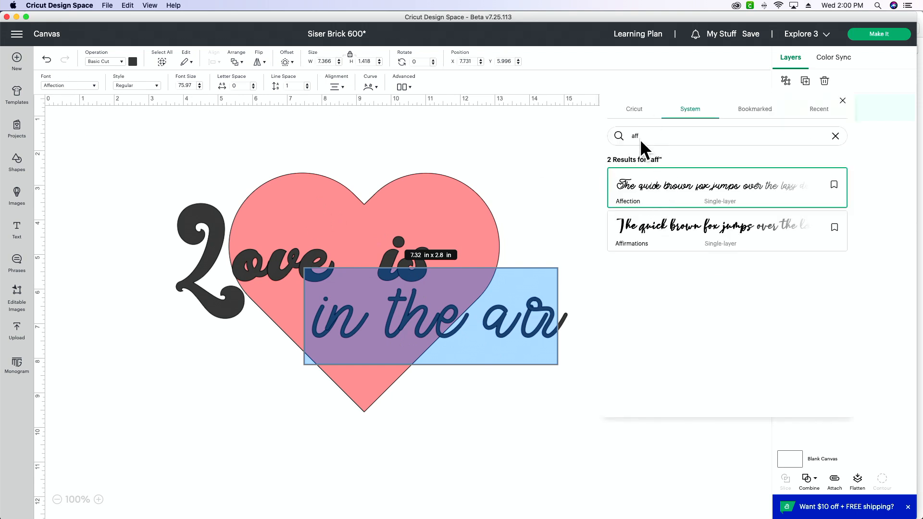
pyautogui.press('BackSpace')
pyautogui.press('BackSpace')
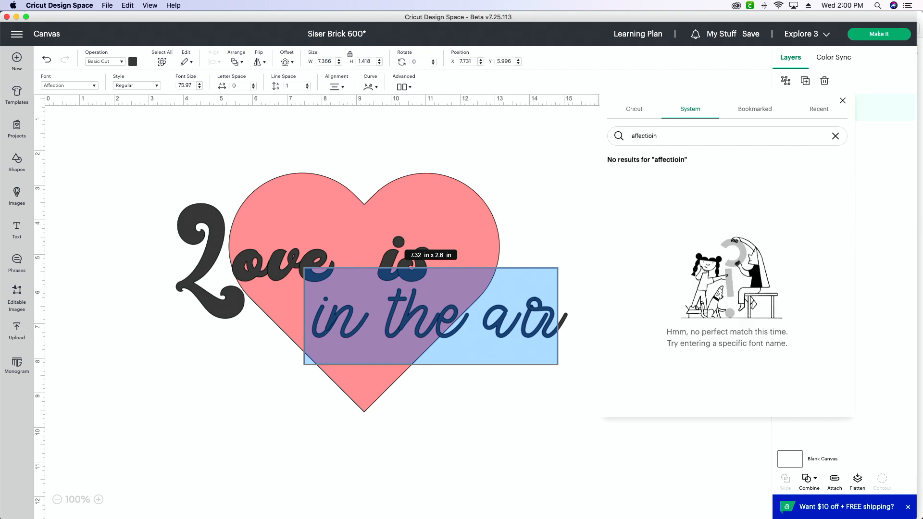
pyautogui.press('BackSpace')
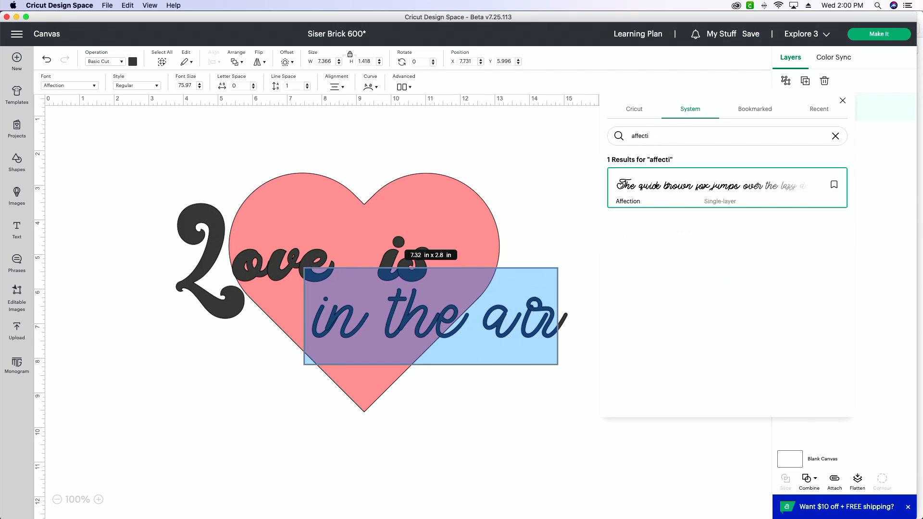
pyautogui.click(635, 194)
pyautogui.click(525, 362)
pyautogui.click(516, 330)
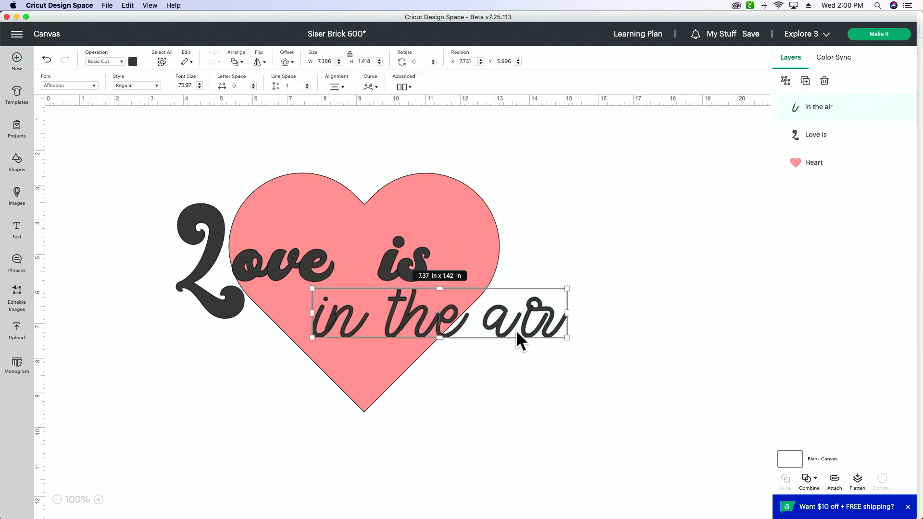
# - Ungroup the "in the air" text to separate letters
pyautogui.click(98, 500)
pyautogui.click(98, 499)
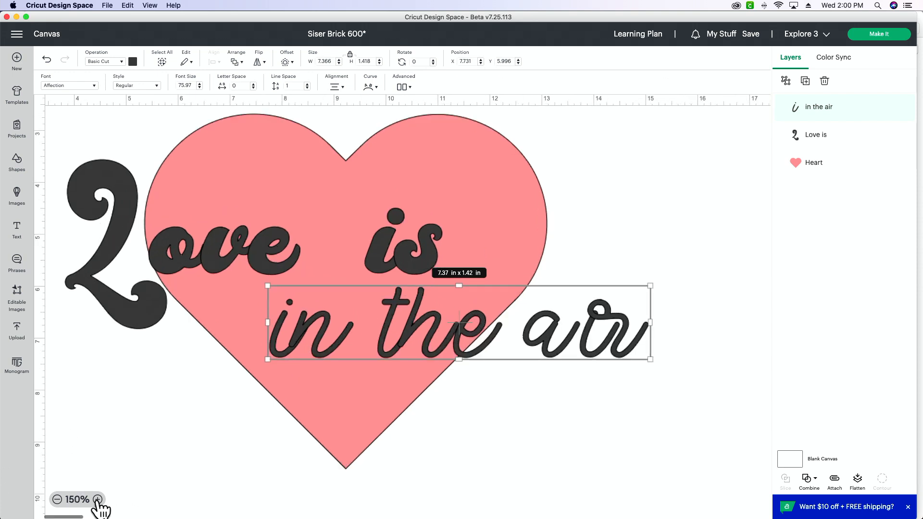
pyautogui.click(98, 499)
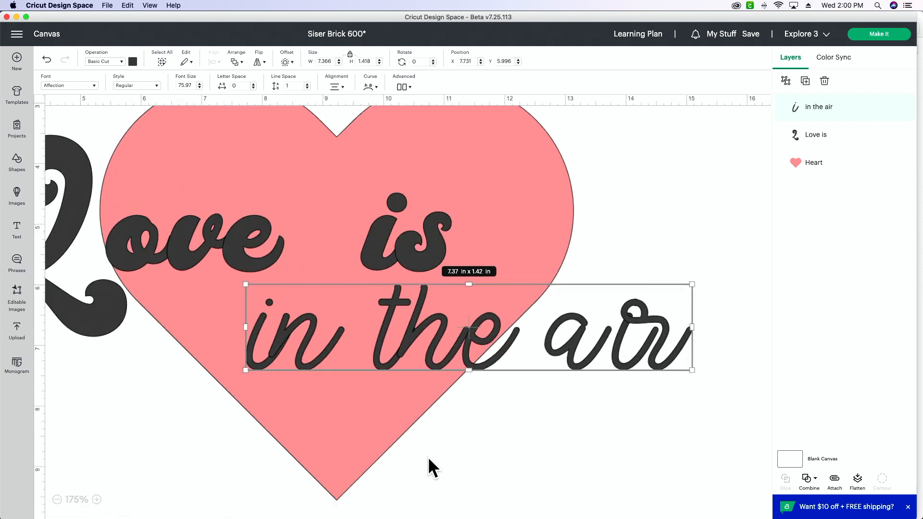
pyautogui.scroll(1, 428, 457)
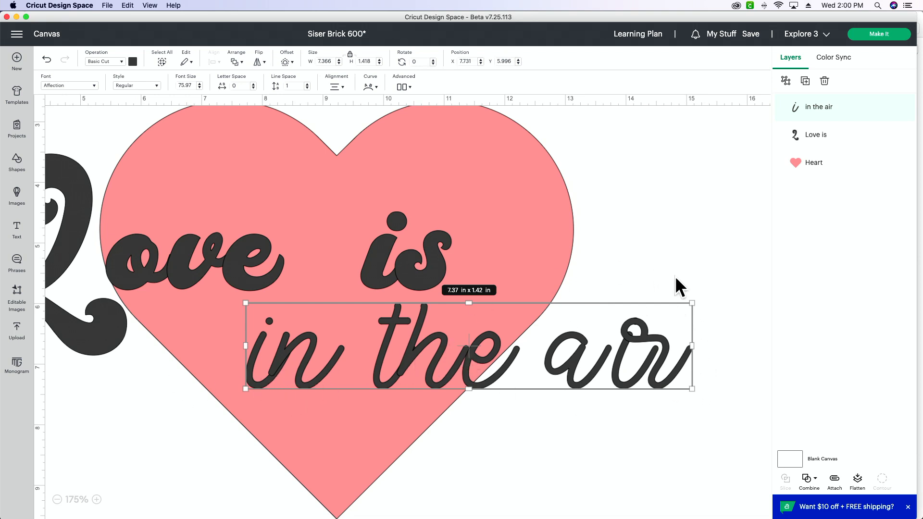
pyautogui.click(405, 87)
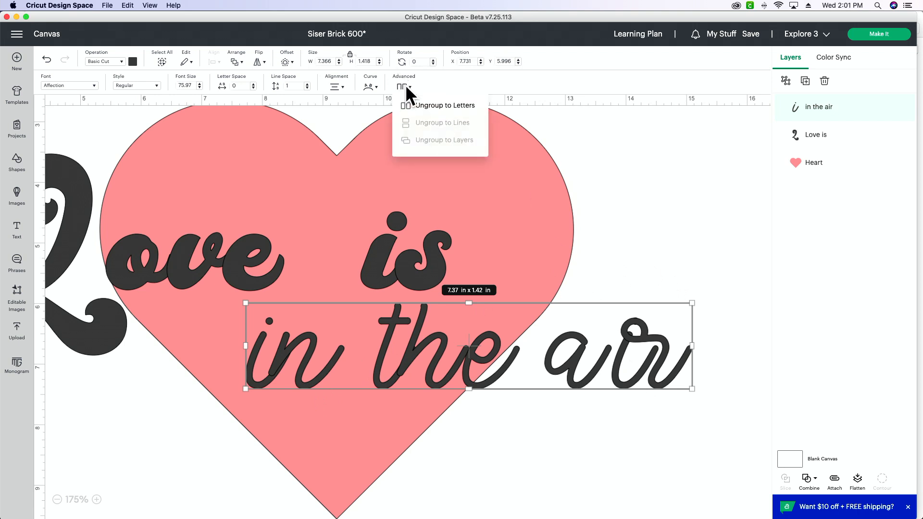
pyautogui.click(419, 108)
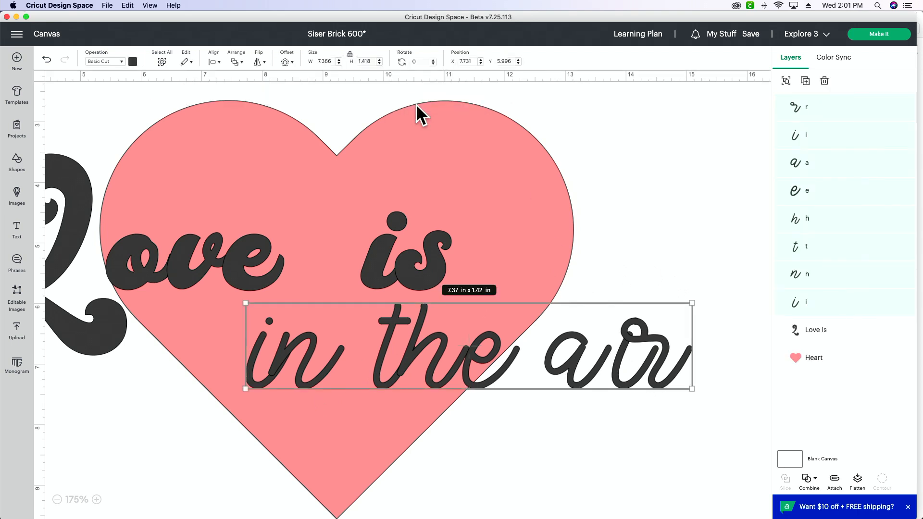
pyautogui.click(626, 425)
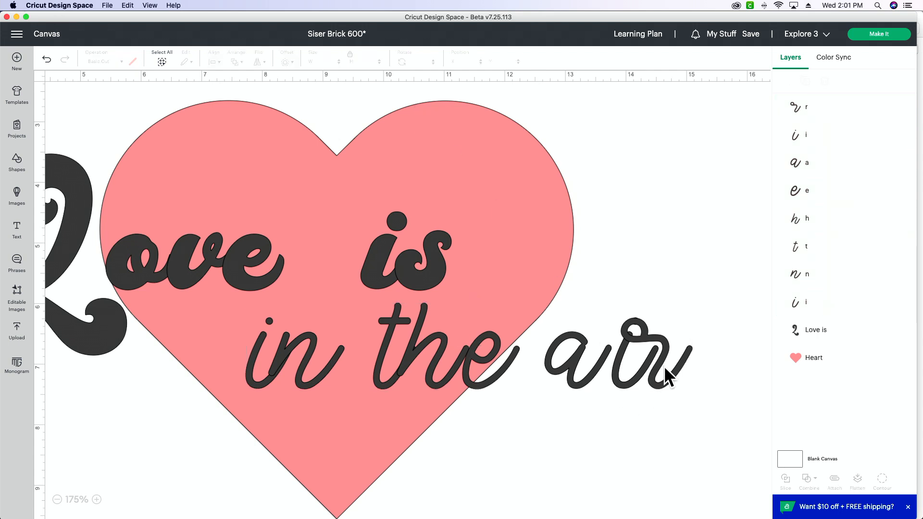
# - Reposition the individual letters of "in the air" so the script strokes join neatly within each word
pyautogui.click(664, 365)
pyautogui.moveTo(665, 365); pyautogui.dragTo(686, 367)
pyautogui.moveTo(506, 359); pyautogui.dragTo(507, 360)
pyautogui.moveTo(503, 358); pyautogui.dragTo(500, 358)
pyautogui.click(614, 359)
pyautogui.moveTo(613, 360); pyautogui.dragTo(599, 359)
pyautogui.moveTo(691, 356); pyautogui.dragTo(674, 360)
pyautogui.moveTo(306, 364); pyautogui.dragTo(309, 365)
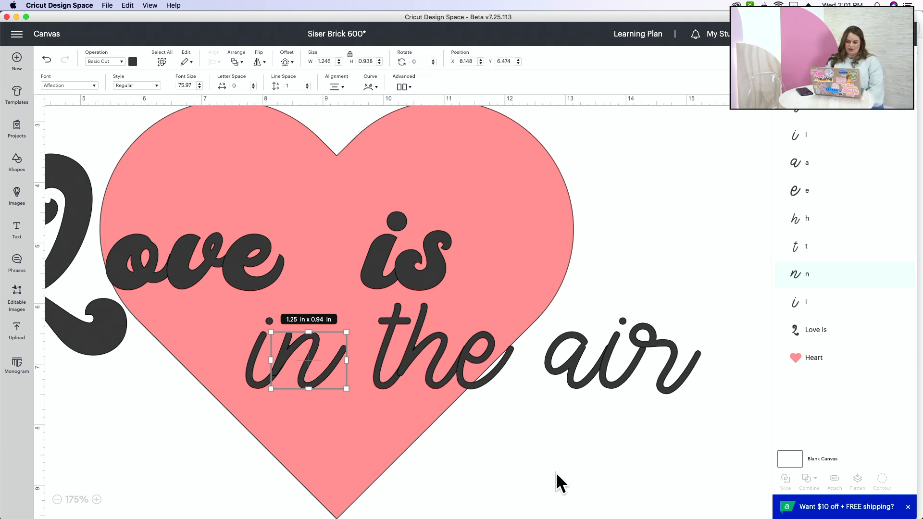
pyautogui.click(630, 465)
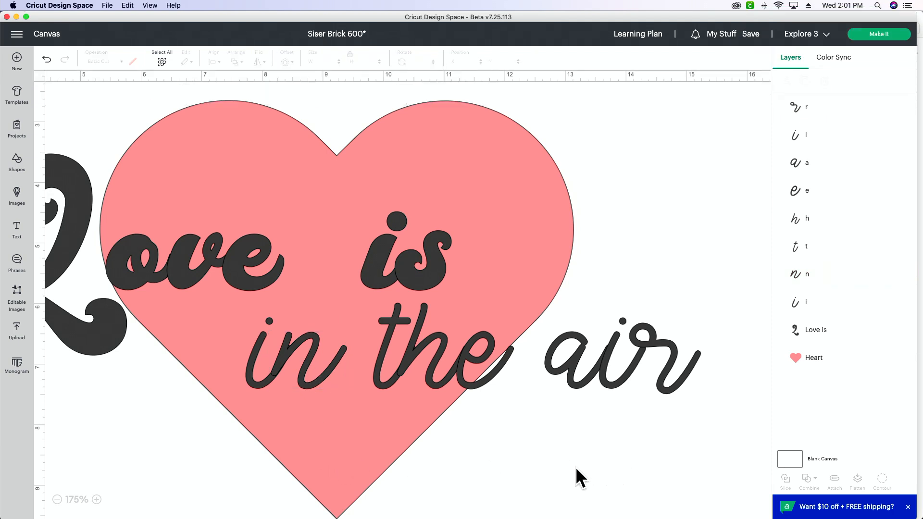
# - Move the heart to the left, clear of the "in the air" letters
pyautogui.moveTo(365, 435); pyautogui.dragTo(48, 360)
pyautogui.moveTo(669, 450); pyautogui.dragTo(273, 335)
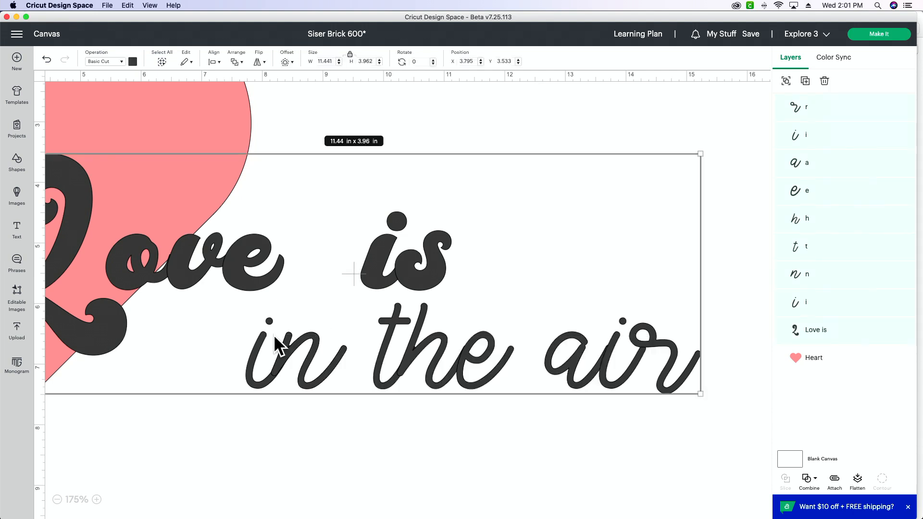
pyautogui.click(651, 473)
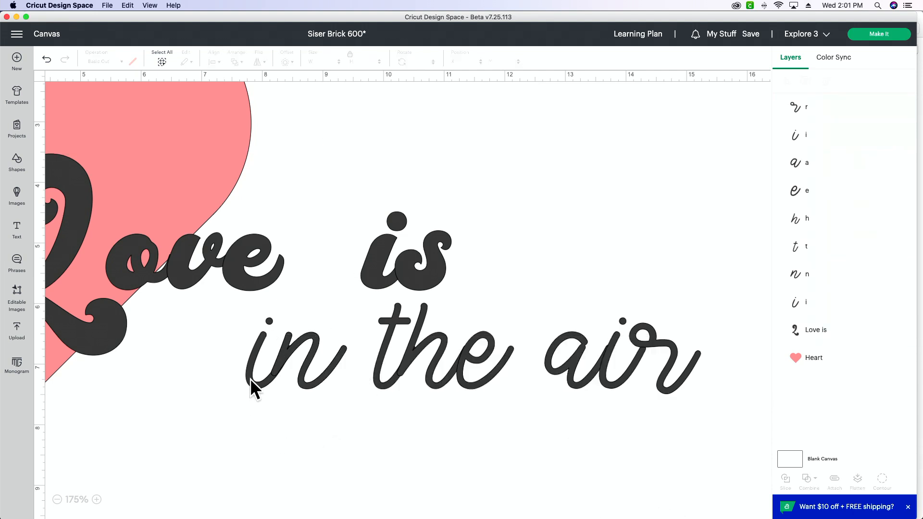
# - Move all the "in the air" letters together to about X 8.4, Y 6.6 in and combine them with Unite
pyautogui.moveTo(317, 425); pyautogui.dragTo(266, 365)
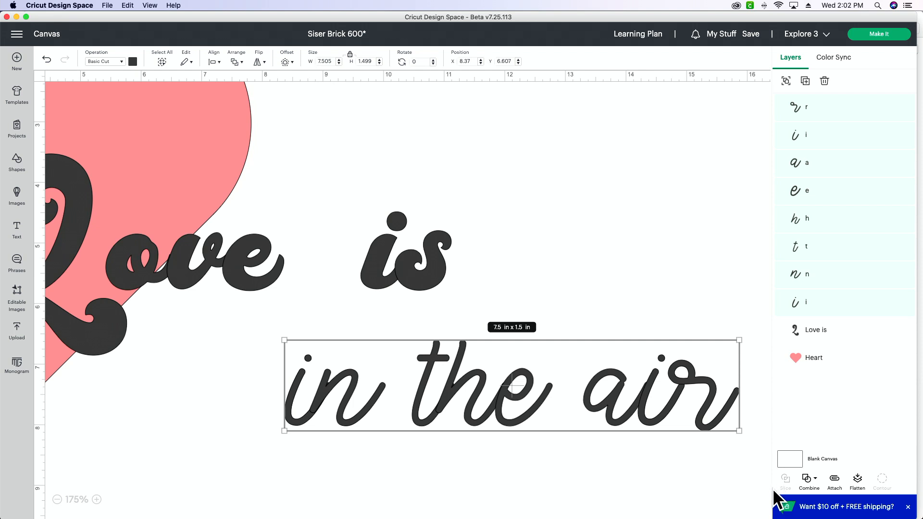
pyautogui.click(812, 484)
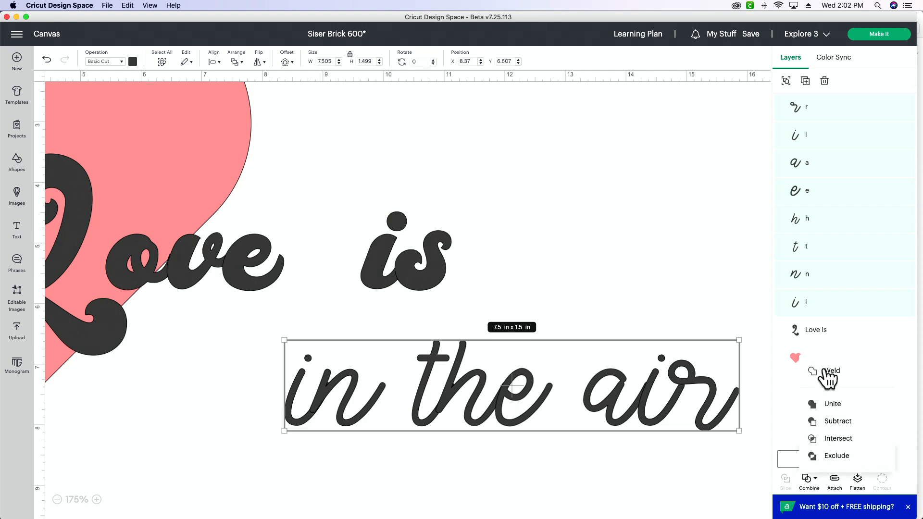
pyautogui.click(835, 405)
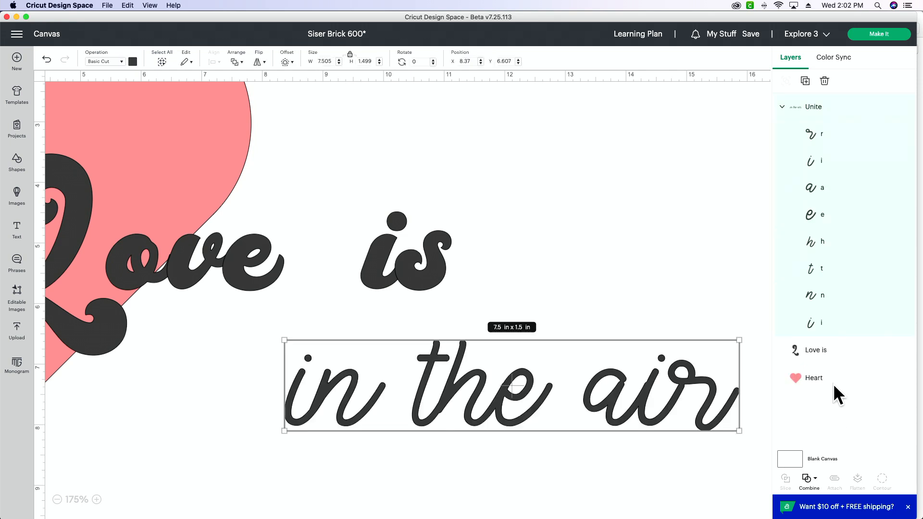
# - Scale the united "in the air" lettering to about 5.65 × 1.13 in and tuck it under "Love is" at about X 5.9, Y 5.8 in
pyautogui.click(629, 163)
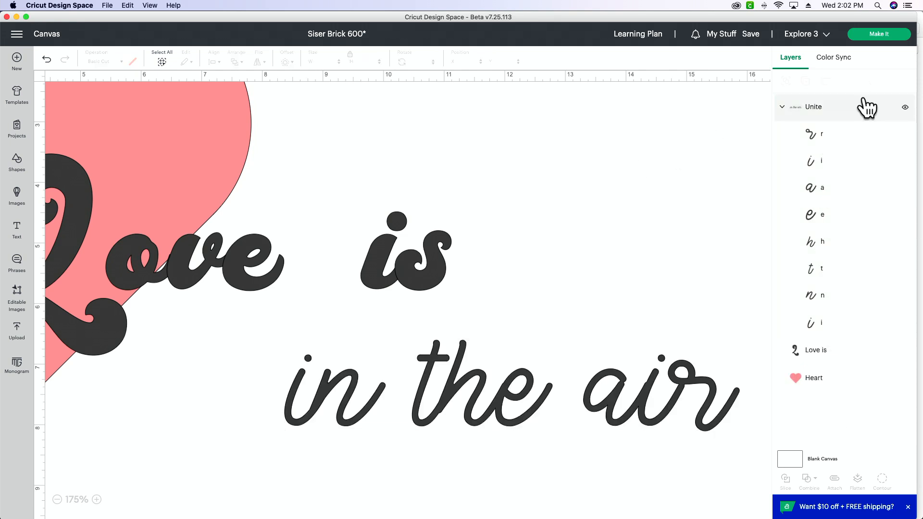
pyautogui.click(855, 110)
pyautogui.moveTo(685, 387); pyautogui.dragTo(542, 337)
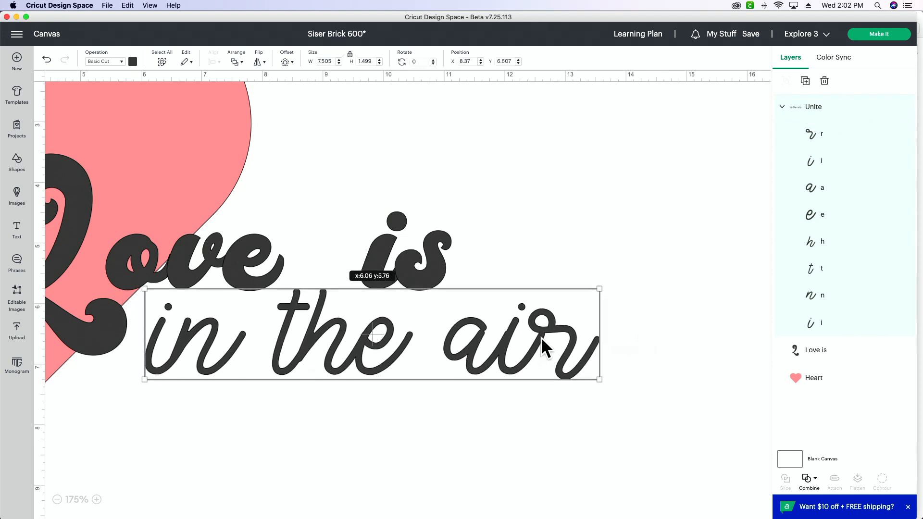
pyautogui.moveTo(599, 379); pyautogui.dragTo(487, 356)
pyautogui.moveTo(414, 333)
pyautogui.mouseDown()
pyautogui.moveTo(630, 311)
pyautogui.moveTo(400, 321)
pyautogui.mouseUp()
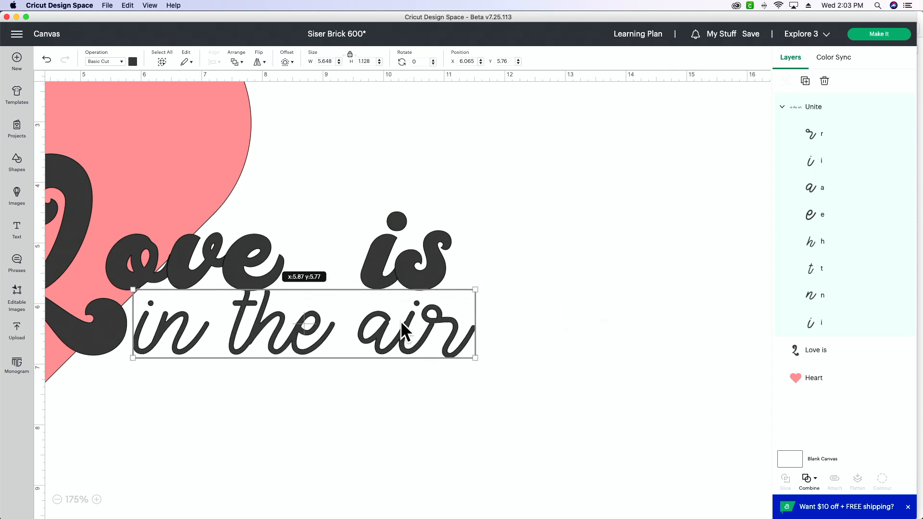
# - Nudge the "Love is" text slightly up and place the heart behind the lettering at about X 3.9, Y 2.6 in
pyautogui.moveTo(142, 156)
pyautogui.mouseDown()
pyautogui.moveTo(338, 193)
pyautogui.moveTo(140, 156)
pyautogui.mouseUp()
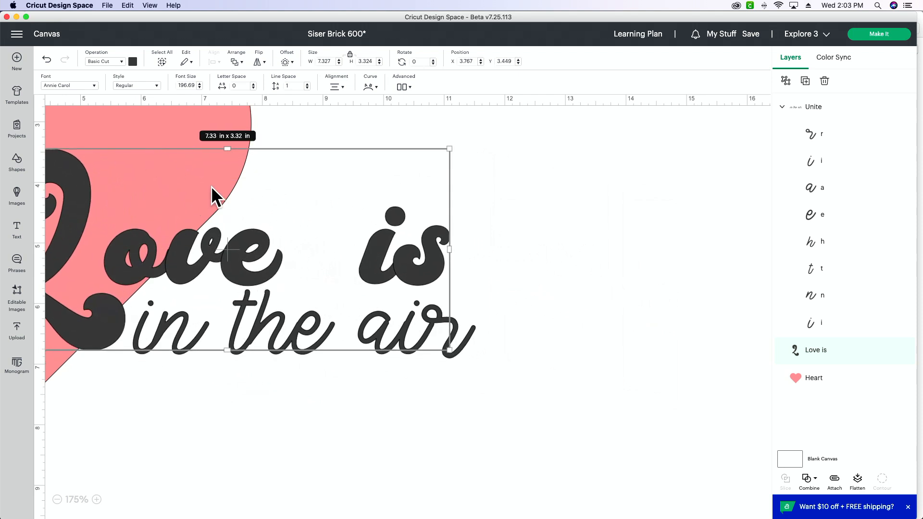
pyautogui.hscroll(-5, 446, 379)
pyautogui.moveTo(144, 300); pyautogui.dragTo(383, 402)
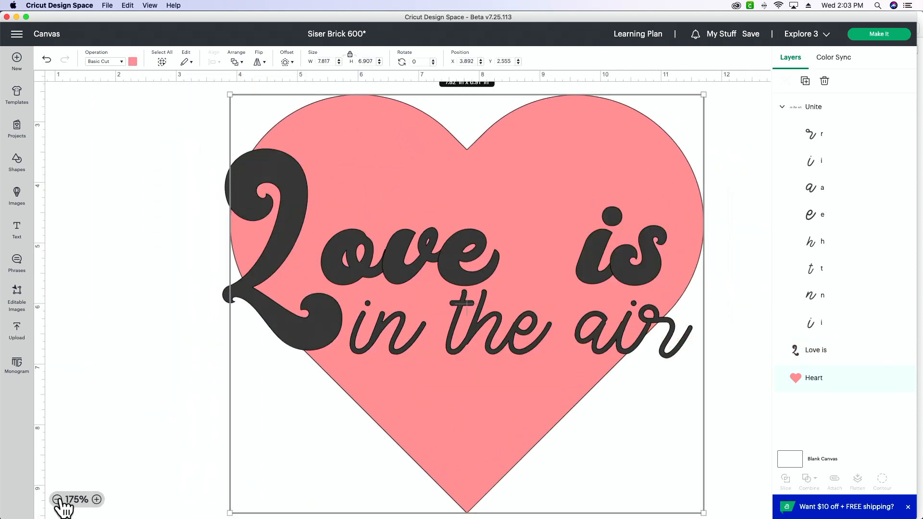
pyautogui.click(57, 499)
pyautogui.click(58, 500)
pyautogui.click(535, 474)
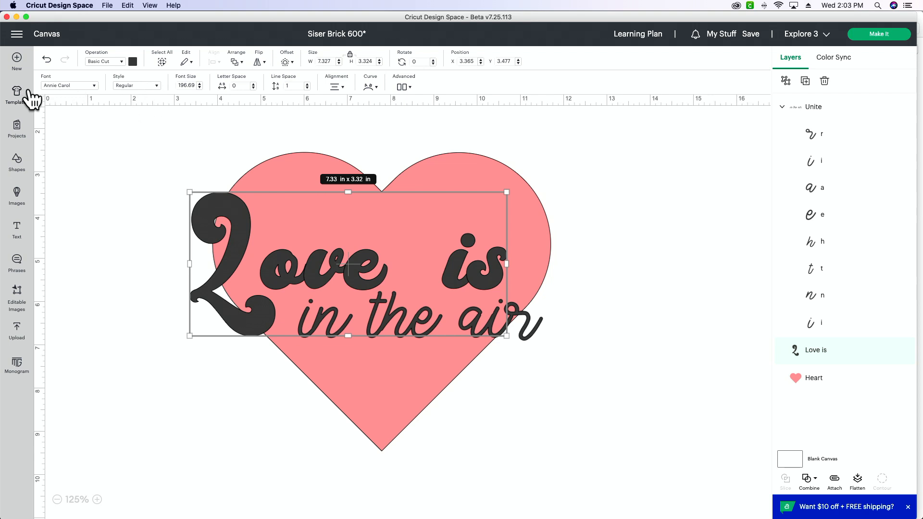
# - Check the font styles offered for "Love is" and try tightening its letter space to -1.1
pyautogui.click(139, 86)
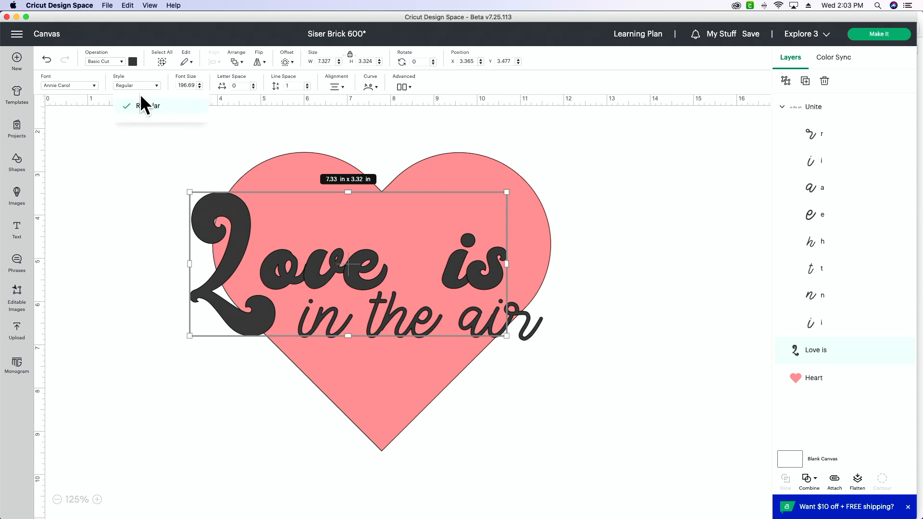
pyautogui.click(145, 141)
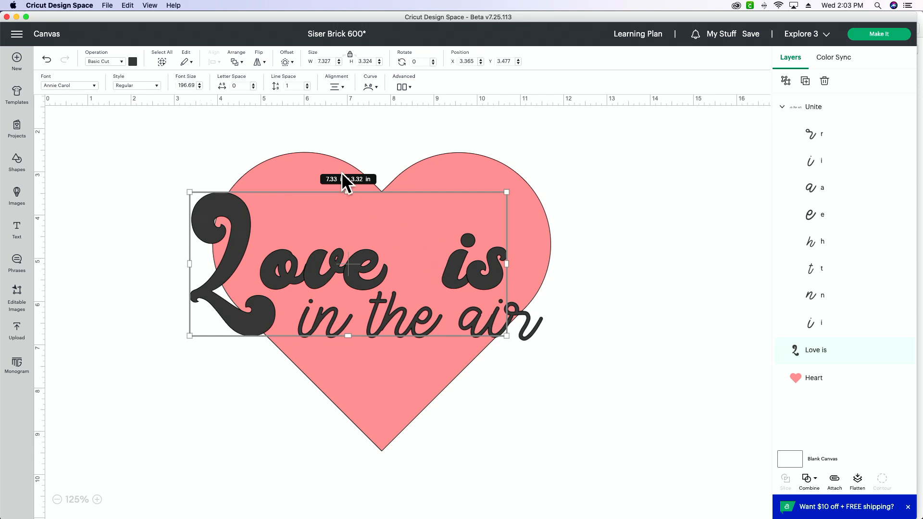
pyautogui.click(253, 88)
pyautogui.click(253, 87)
pyautogui.click(254, 87)
pyautogui.click(254, 88)
pyautogui.click(254, 88)
pyautogui.click(253, 87)
pyautogui.click(254, 88)
pyautogui.click(253, 88)
pyautogui.click(253, 87)
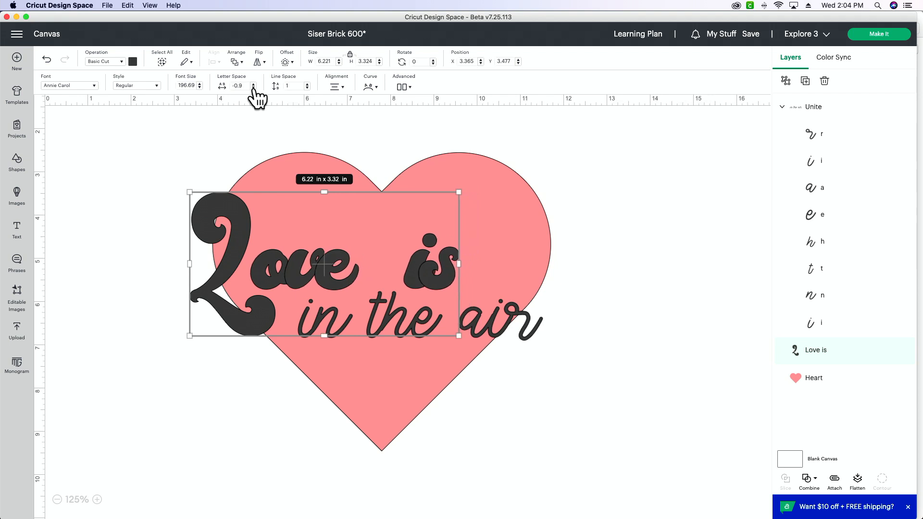
pyautogui.click(253, 88)
pyautogui.click(253, 87)
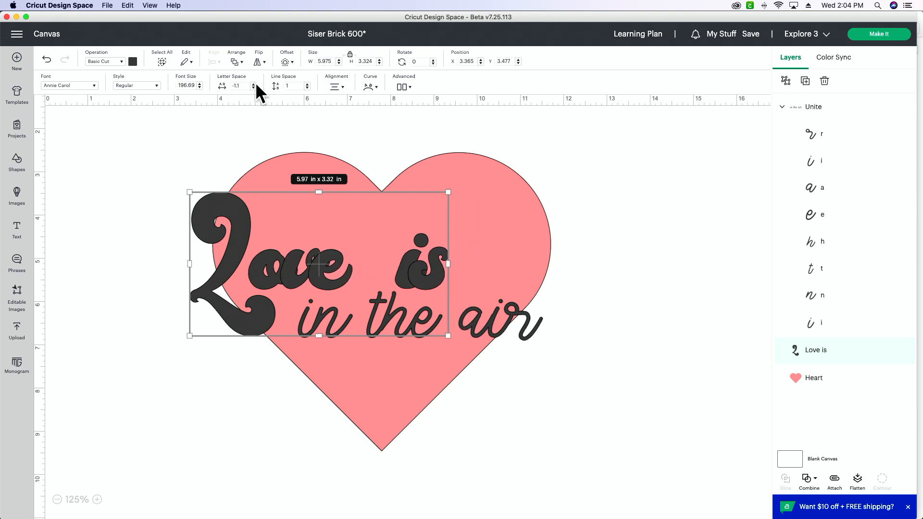
# - Loosen the letter space of "Love is" for comparison and settle it at -0.2
pyautogui.click(254, 84)
pyautogui.click(253, 84)
pyautogui.click(254, 84)
pyautogui.click(253, 84)
pyautogui.click(253, 84)
pyautogui.click(253, 84)
pyautogui.click(254, 84)
pyautogui.click(253, 84)
pyautogui.click(253, 84)
pyautogui.click(253, 84)
pyautogui.click(253, 84)
pyautogui.click(253, 84)
pyautogui.click(253, 84)
pyautogui.click(254, 84)
pyautogui.click(254, 84)
pyautogui.click(254, 84)
pyautogui.click(254, 84)
pyautogui.click(253, 84)
pyautogui.click(253, 84)
pyautogui.click(254, 87)
pyautogui.click(253, 88)
pyautogui.click(253, 88)
pyautogui.click(253, 88)
pyautogui.click(253, 87)
pyautogui.click(253, 88)
pyautogui.click(253, 87)
pyautogui.click(253, 87)
pyautogui.click(253, 87)
pyautogui.click(254, 88)
pyautogui.click(254, 88)
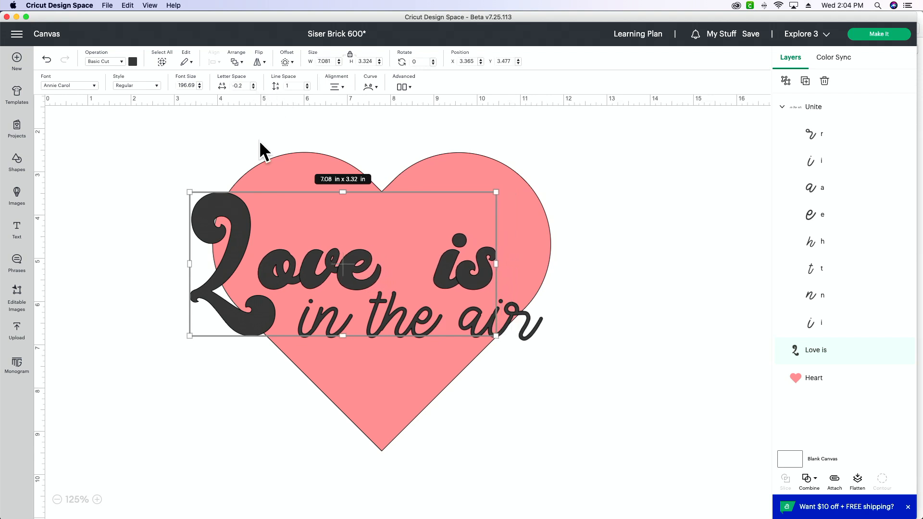
# - Move the "Love is" text to the empty area below the heart, at about X 1.6, Y 8.5 in
pyautogui.moveTo(314, 253); pyautogui.dragTo(253, 213)
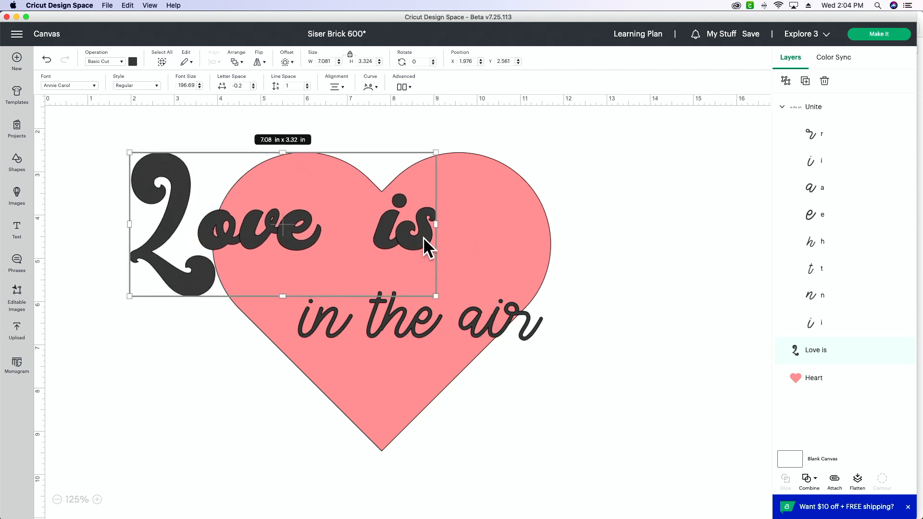
pyautogui.moveTo(246, 211); pyautogui.dragTo(197, 408)
pyautogui.scroll(-5, 212, 380)
pyautogui.moveTo(218, 364); pyautogui.dragTo(264, 357)
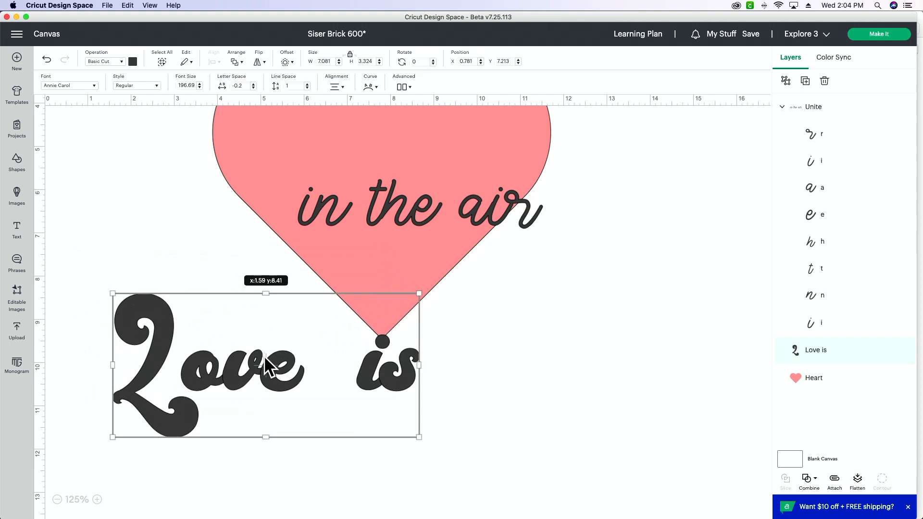
# - Add "in the air" as a second line of the "Love is" text
pyautogui.doubleClick(414, 381)
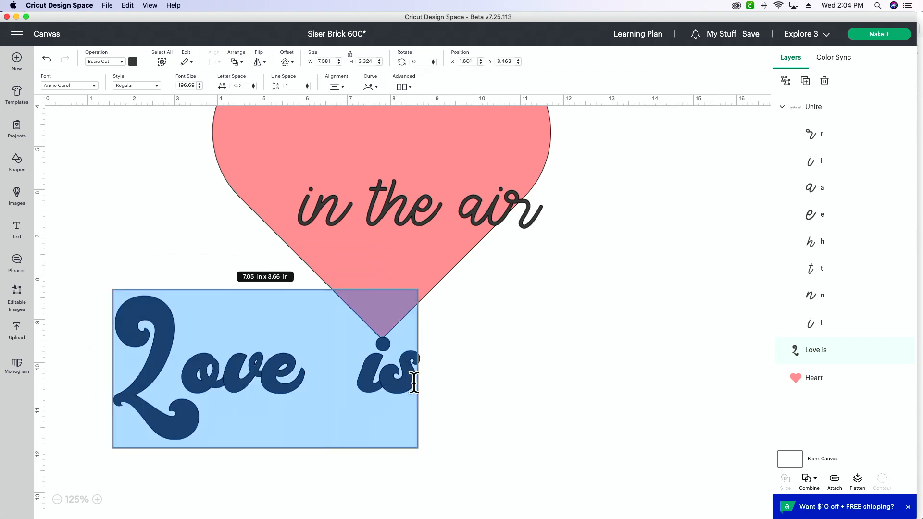
pyautogui.press('Right')
pyautogui.press('Return')
pyautogui.write('in the air')
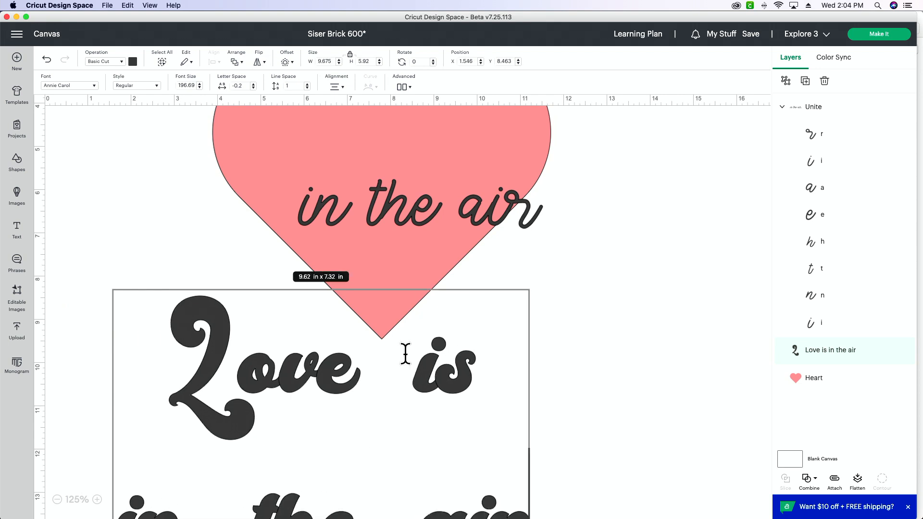
pyautogui.scroll(-3, 360, 346)
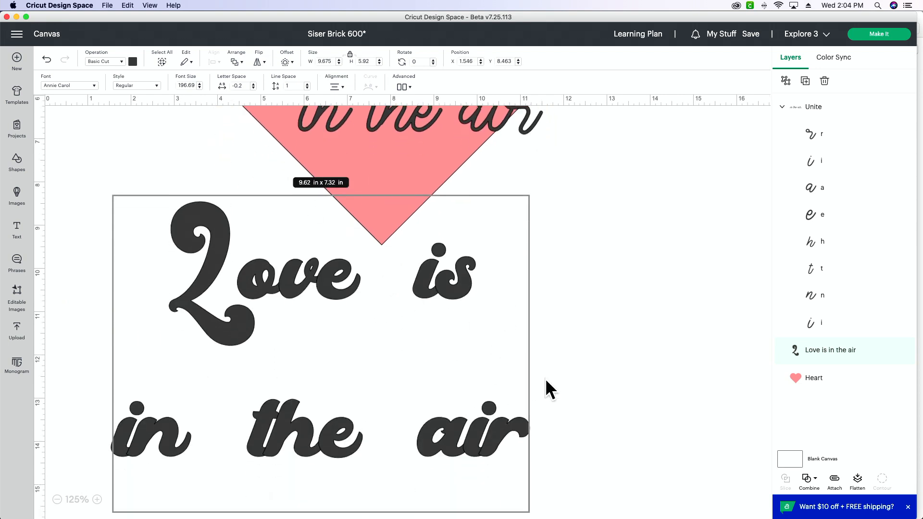
pyautogui.click(567, 388)
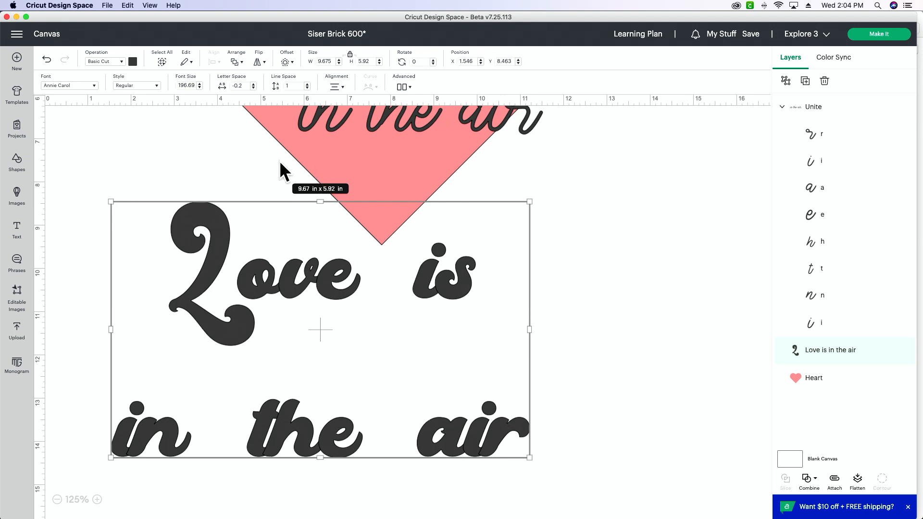
# - Try reducing the line space of the two-line "Love is in the air" text to -0.8
pyautogui.click(306, 88)
pyautogui.click(307, 88)
pyautogui.click(306, 89)
pyautogui.click(306, 88)
pyautogui.click(306, 89)
pyautogui.click(306, 88)
pyautogui.click(306, 88)
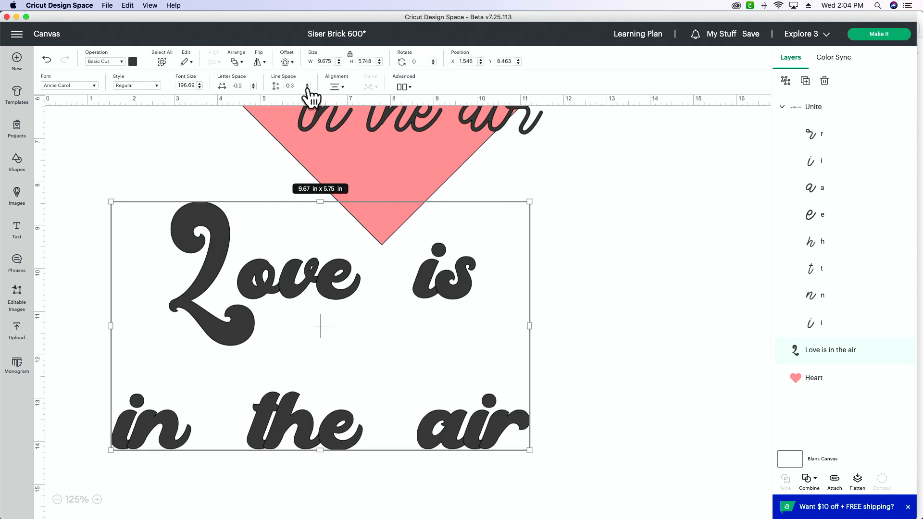
pyautogui.click(306, 88)
pyautogui.click(307, 89)
pyautogui.click(307, 88)
pyautogui.click(307, 88)
pyautogui.click(307, 89)
pyautogui.click(307, 89)
pyautogui.click(306, 89)
pyautogui.click(306, 88)
# - Set the line space of the two-line text to -4 and tighten it further to -6
pyautogui.doubleClick(301, 85)
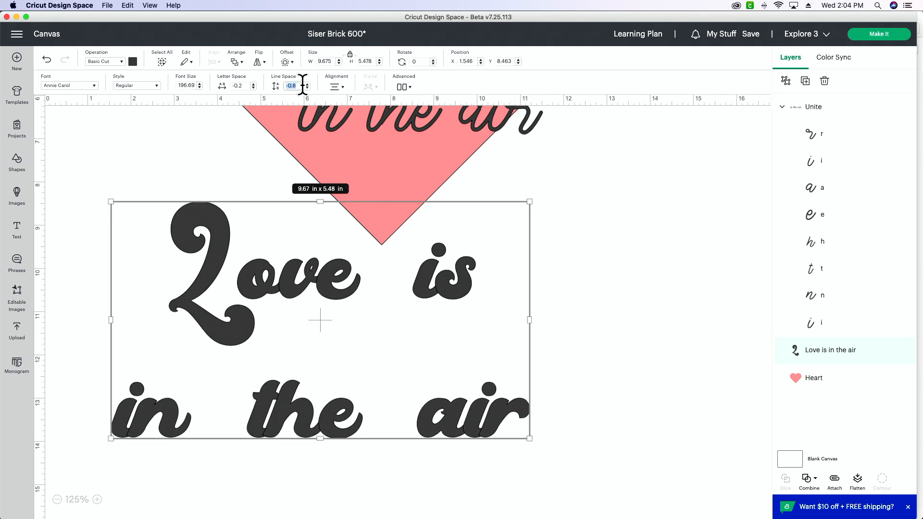
pyautogui.write('-4')
pyautogui.press('Return')
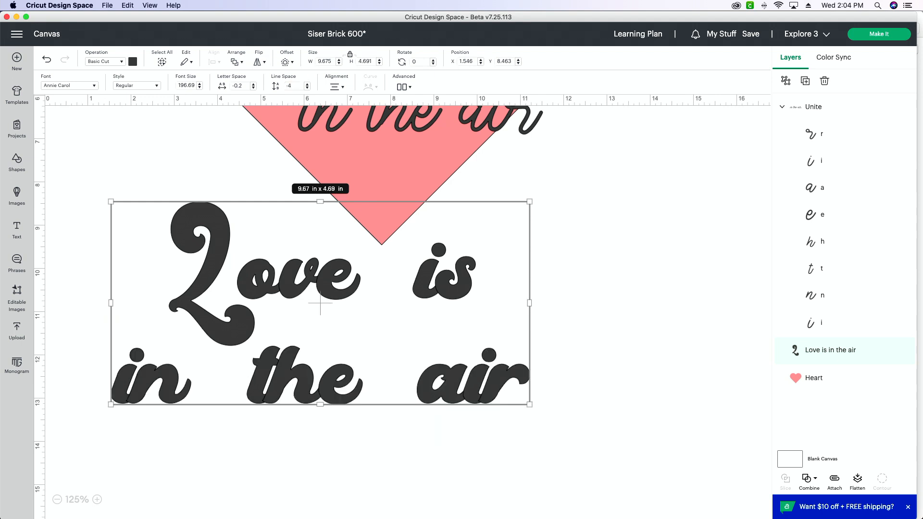
pyautogui.click(300, 85)
pyautogui.write('6')
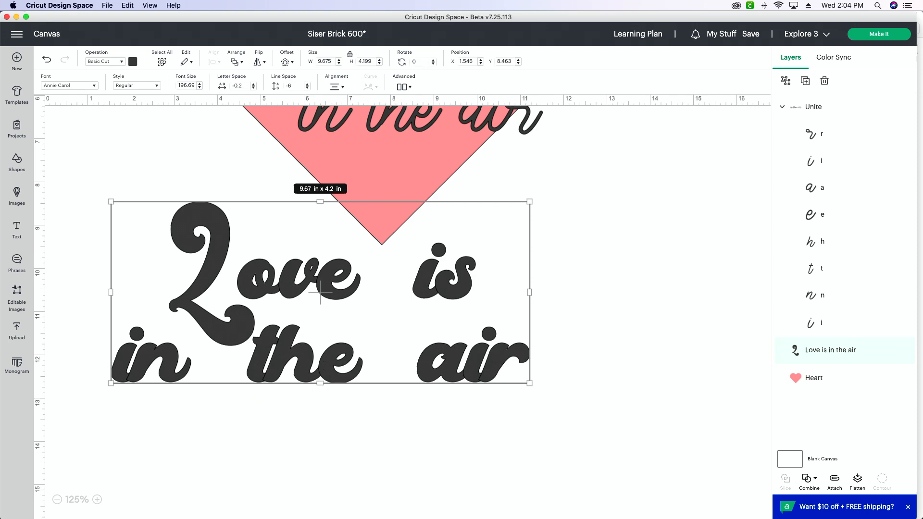
pyautogui.click(417, 427)
# - Move the two-line text to about X 4.3, Y 9.7 in and delete its second line, leaving only "Love is"
pyautogui.moveTo(339, 292); pyautogui.dragTo(435, 340)
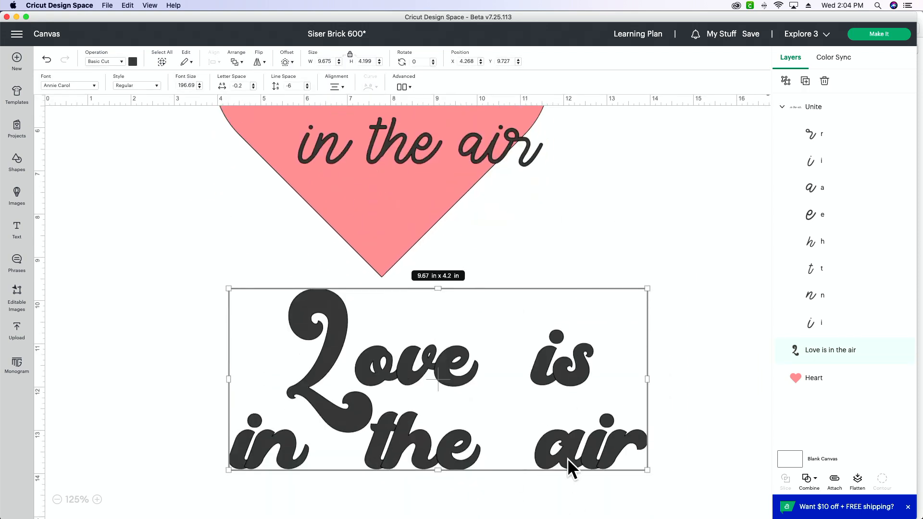
pyautogui.doubleClick(603, 433)
pyautogui.click(635, 446)
pyautogui.moveTo(635, 447); pyautogui.dragTo(233, 449)
pyautogui.press('BackSpace')
pyautogui.press('BackSpace')
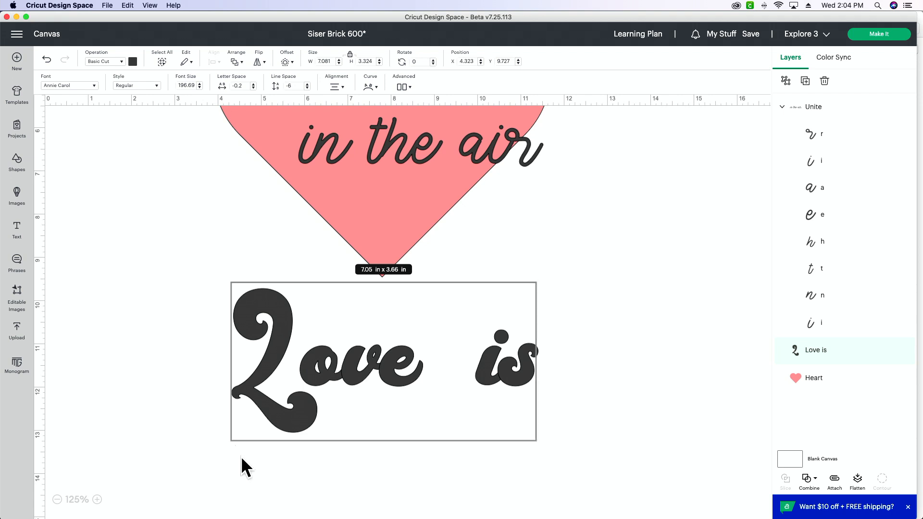
# - Move "Love is" back onto the heart at about X 3.8, Y 3.4 in and set its alignment to Left
pyautogui.scroll(2, 299, 436)
pyautogui.scroll(1, 299, 437)
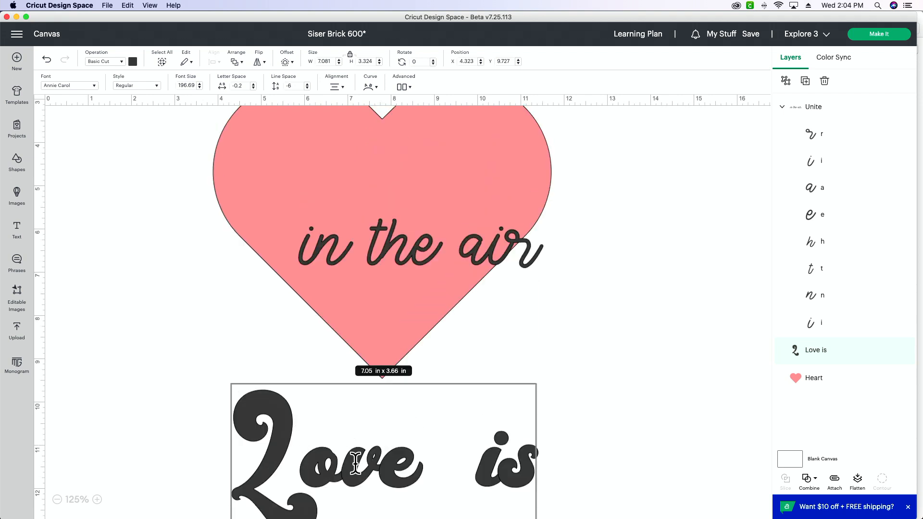
pyautogui.click(172, 392)
pyautogui.moveTo(288, 443); pyautogui.dragTo(266, 169)
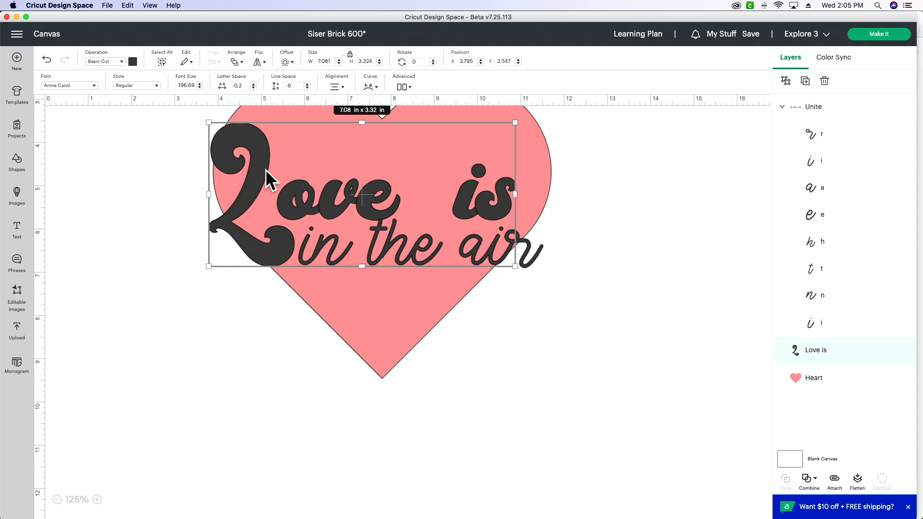
pyautogui.moveTo(368, 194); pyautogui.dragTo(368, 186)
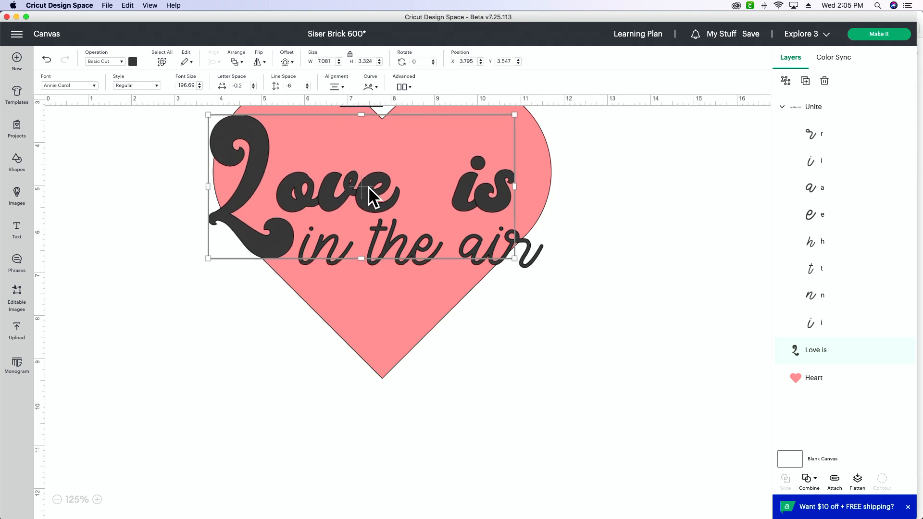
pyautogui.scroll(2, 316, 227)
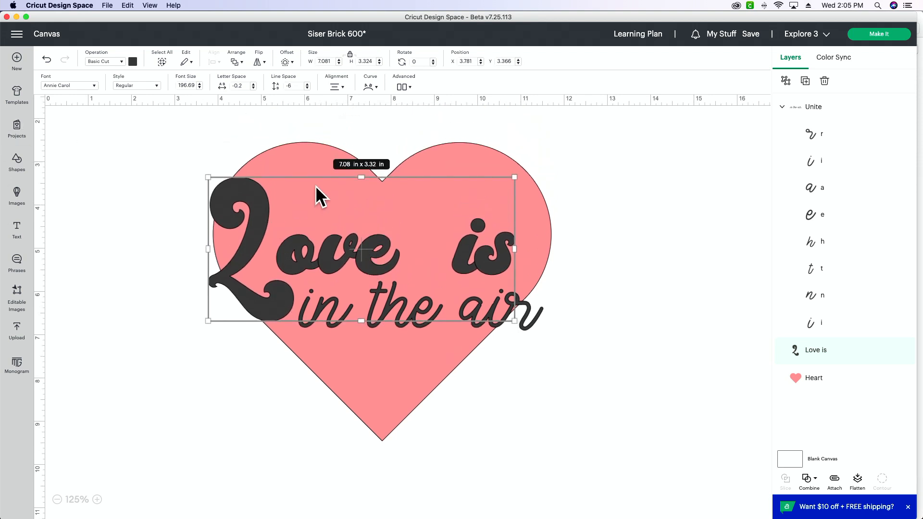
pyautogui.click(336, 88)
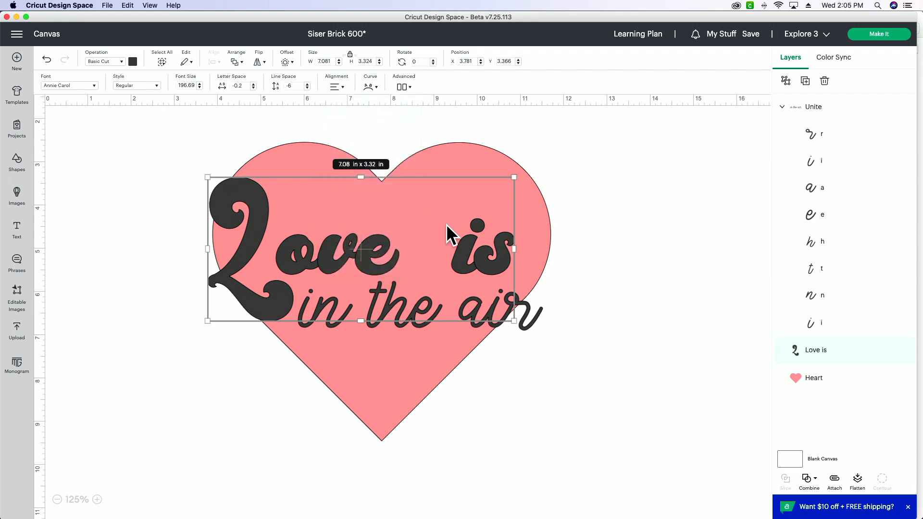
# - Enlarge the "Love is" text to about 11.25 × 5.28 in and move it down to about X 2.6, Y 7.0 in
pyautogui.moveTo(513, 320); pyautogui.dragTo(553, 406)
pyautogui.moveTo(482, 318); pyautogui.dragTo(429, 477)
pyautogui.scroll(-3, 407, 412)
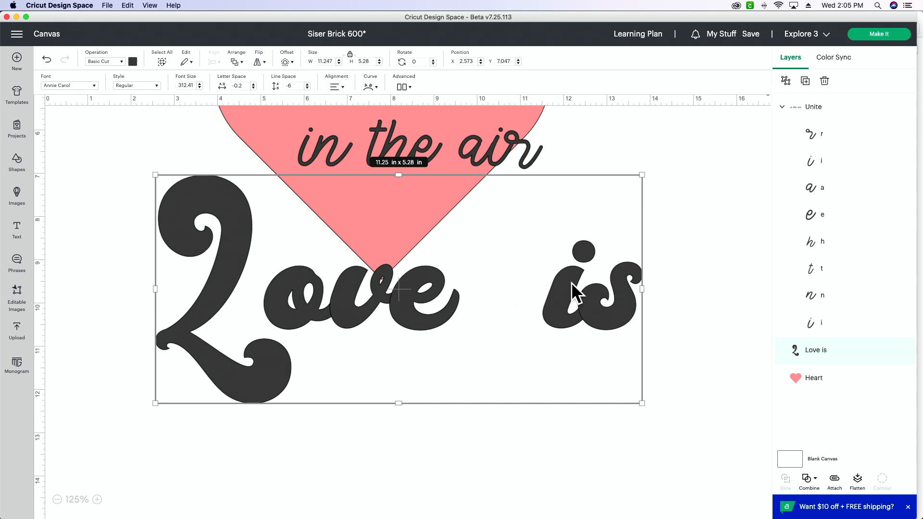
# - Append a second line reading "in the air" to the enlarged "Love is" text
pyautogui.doubleClick(618, 303)
pyautogui.click(620, 303)
pyautogui.press('Return')
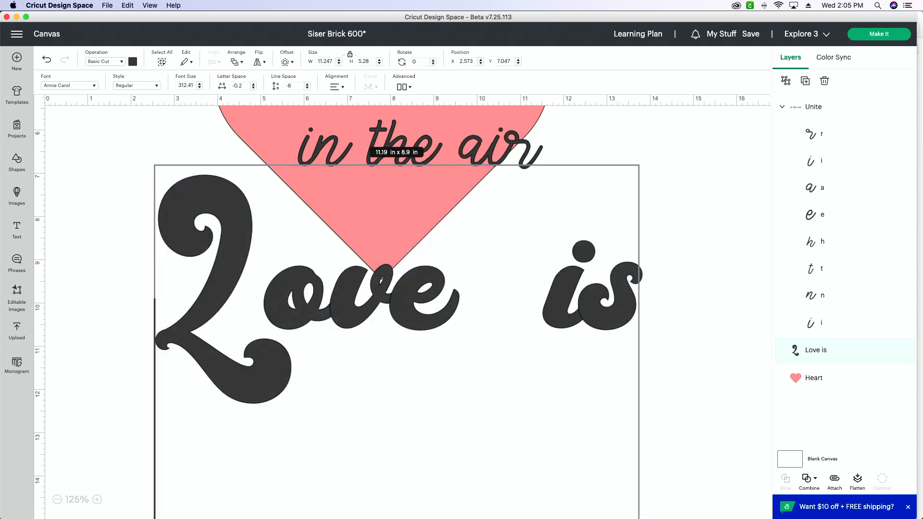
pyautogui.write('oi')
pyautogui.press('BackSpace')
pyautogui.press('BackSpace')
pyautogui.write('in the air')
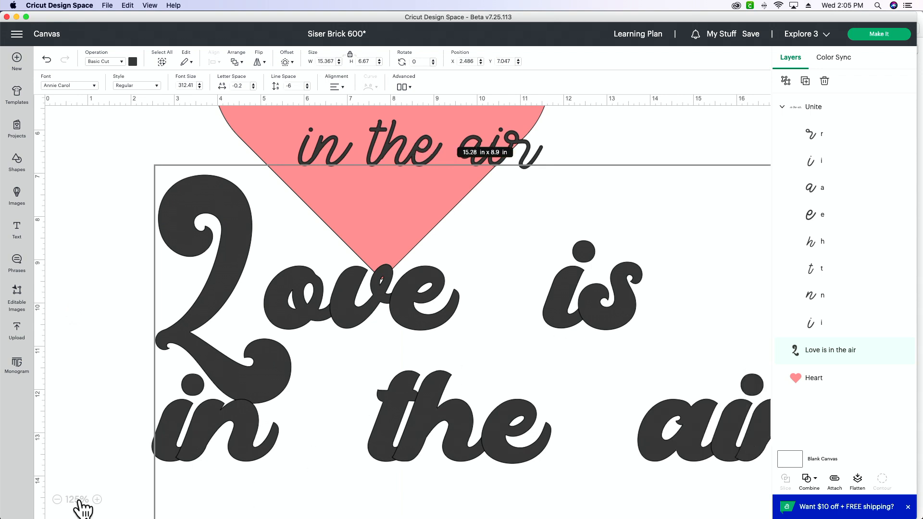
# - Move the enlarged two-line text clear of the heart to about X 9.6, Y 8.5 in
pyautogui.click(58, 500)
pyautogui.click(259, 363)
pyautogui.click(276, 471)
pyautogui.moveTo(321, 382); pyautogui.dragTo(507, 419)
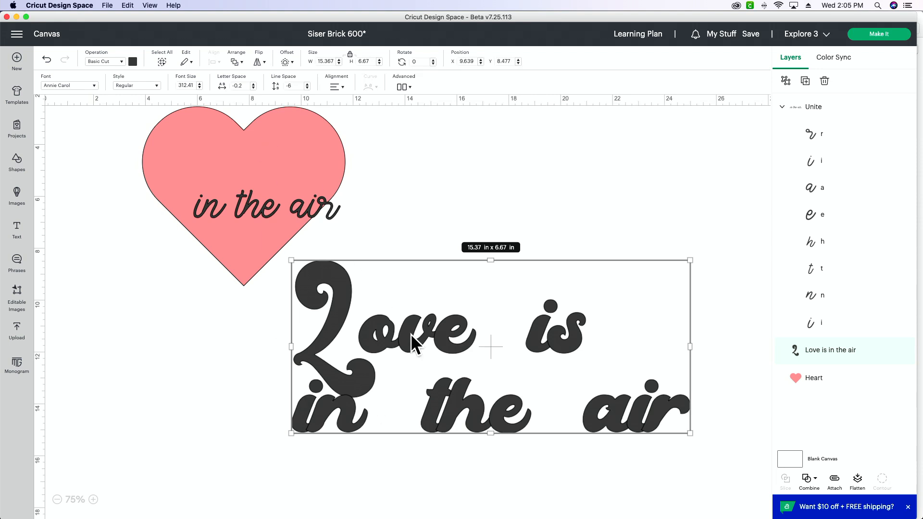
# - Set the horizontal alignment of the two-line "Love is in the air" text to Center and, for comparison, to Right
pyautogui.click(336, 87)
pyautogui.click(357, 121)
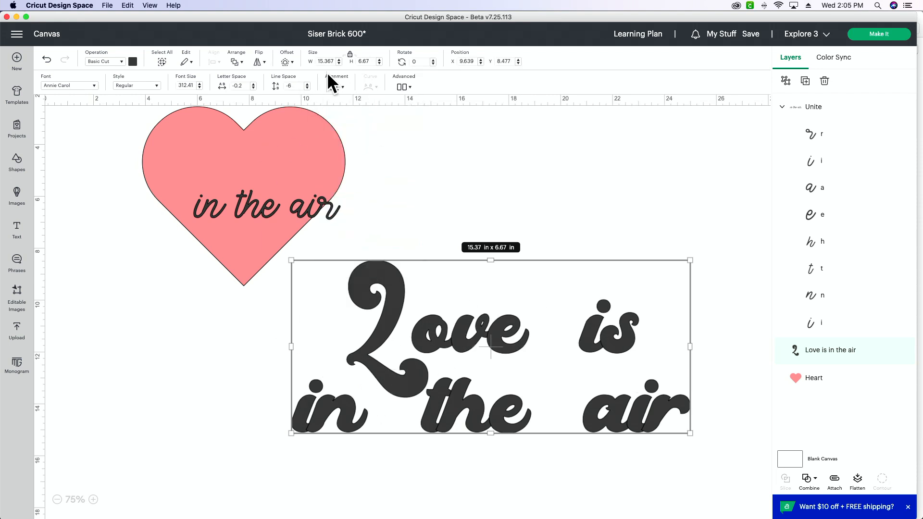
pyautogui.click(338, 87)
pyautogui.click(346, 141)
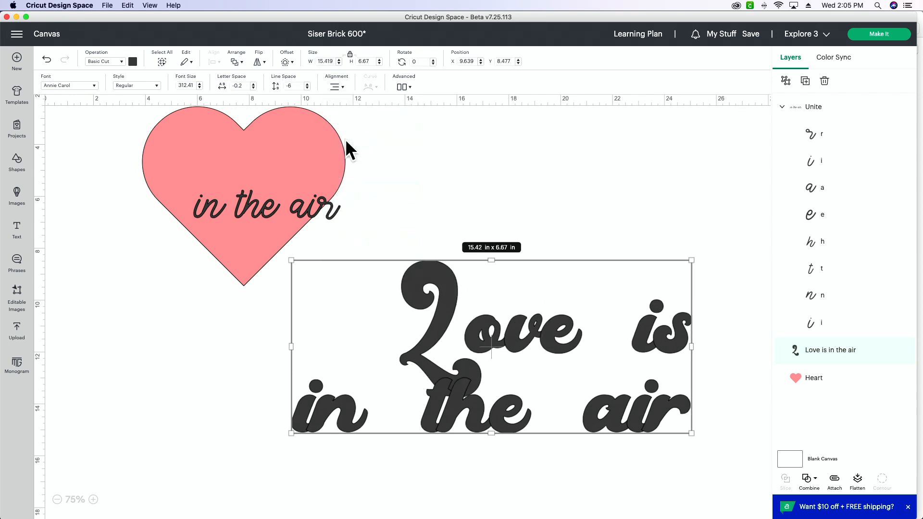
# - Set the two-line text's vertical alignment to Top and stretch its text box upward to about 10.93 in high
pyautogui.click(336, 87)
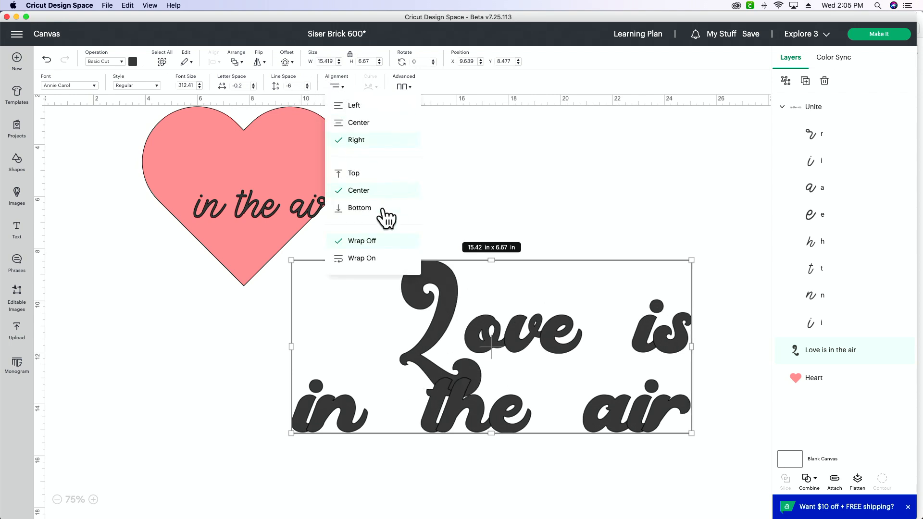
pyautogui.click(368, 172)
pyautogui.click(332, 86)
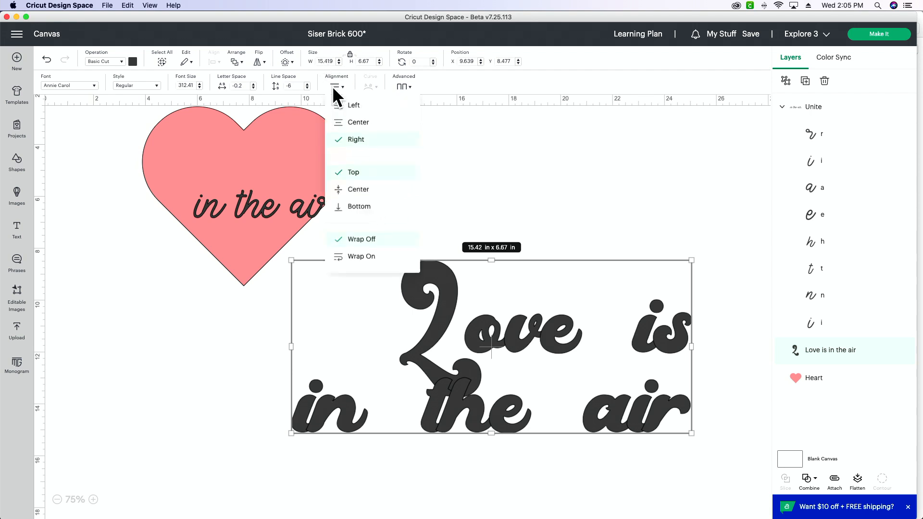
pyautogui.click(488, 258)
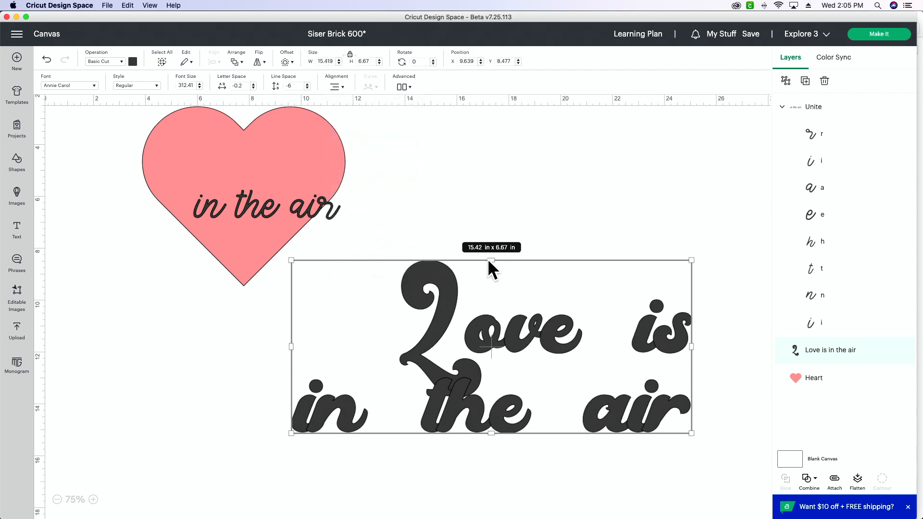
pyautogui.moveTo(491, 260); pyautogui.dragTo(493, 143)
# - Switch the text's vertical alignment within the taller box to Bottom, to Top and finally to Center
pyautogui.click(336, 87)
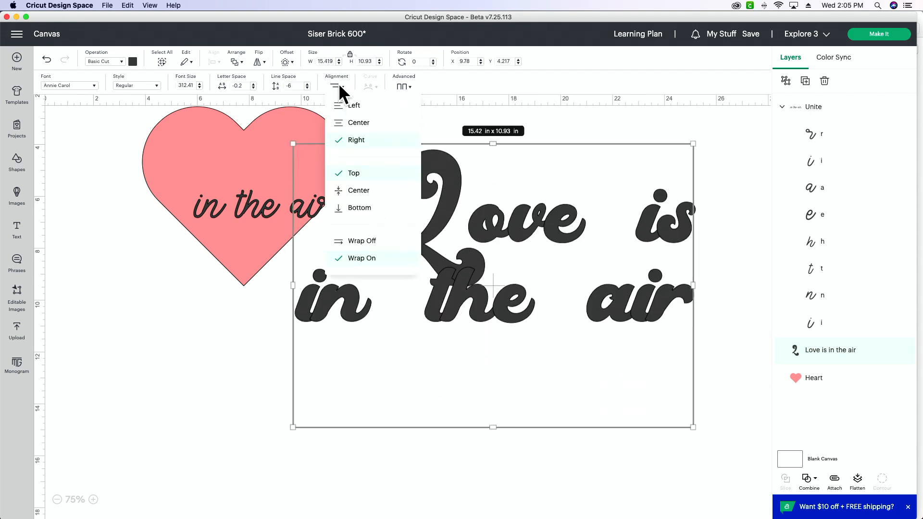
pyautogui.click(370, 195)
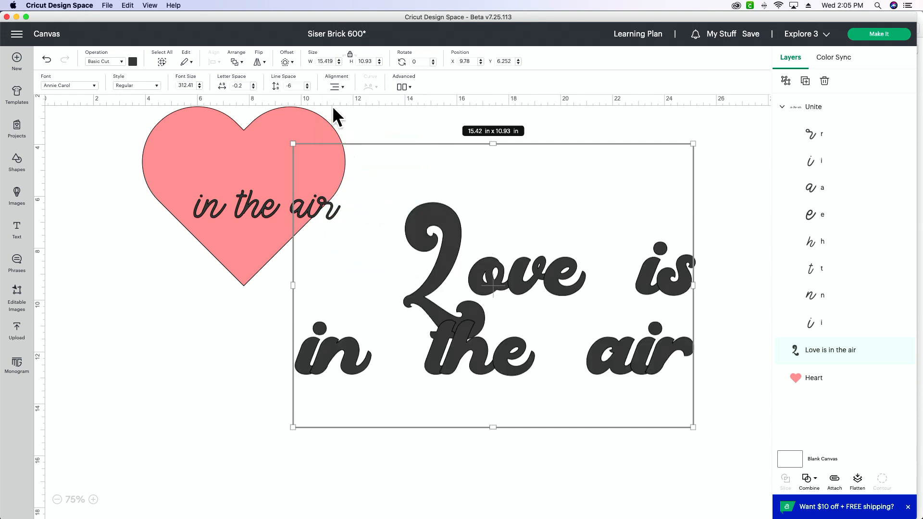
pyautogui.click(342, 96)
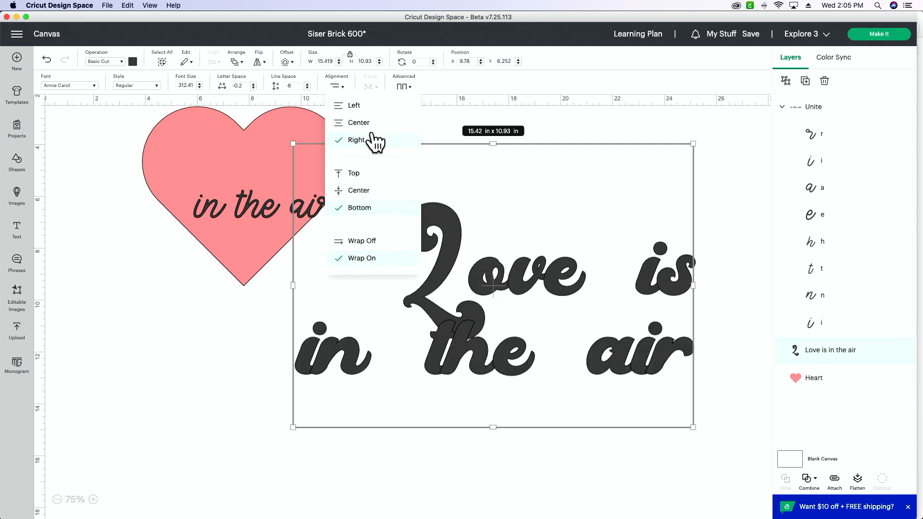
pyautogui.click(371, 174)
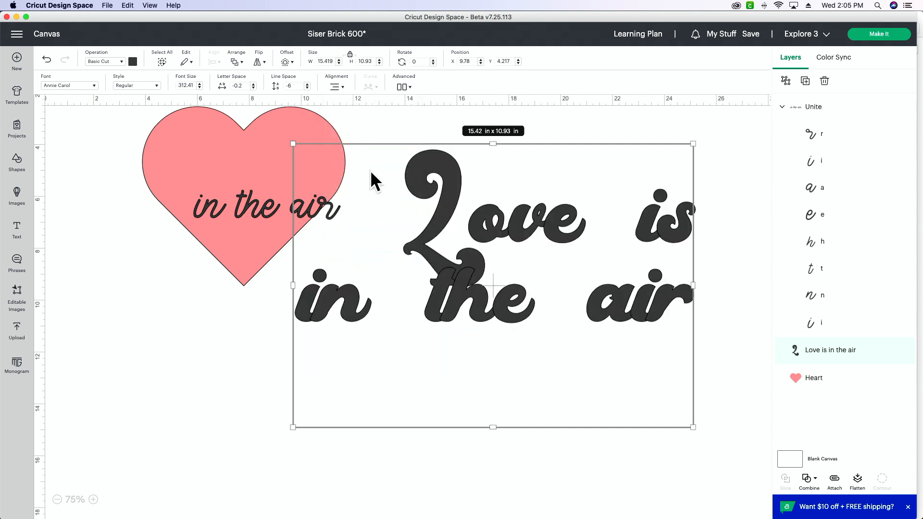
pyautogui.click(336, 86)
pyautogui.click(354, 191)
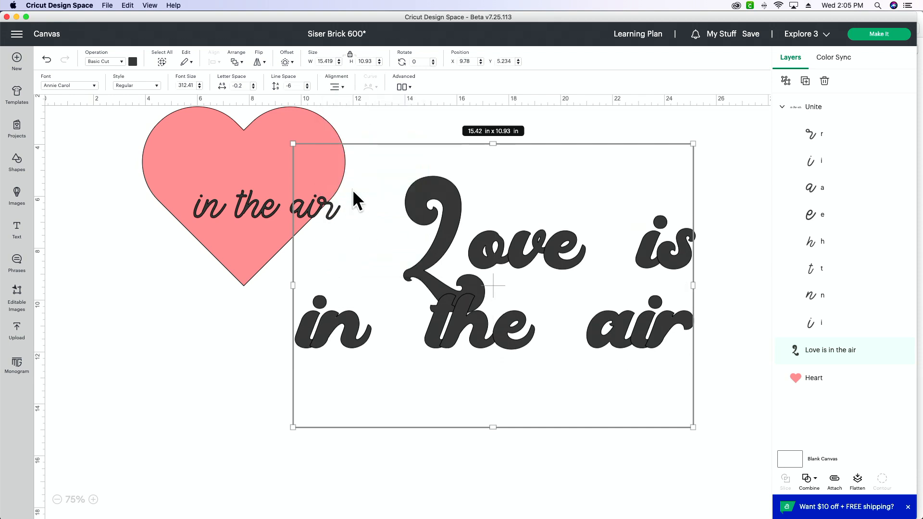
# - Center the two text lines horizontally and move the text box to about X 10.5, Y 7.1 in
pyautogui.click(333, 84)
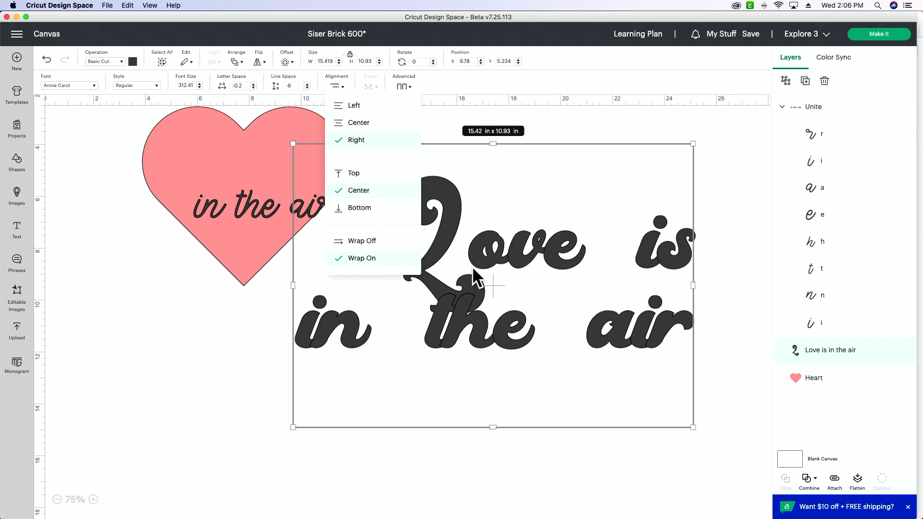
pyautogui.click(255, 316)
pyautogui.click(340, 88)
pyautogui.click(366, 123)
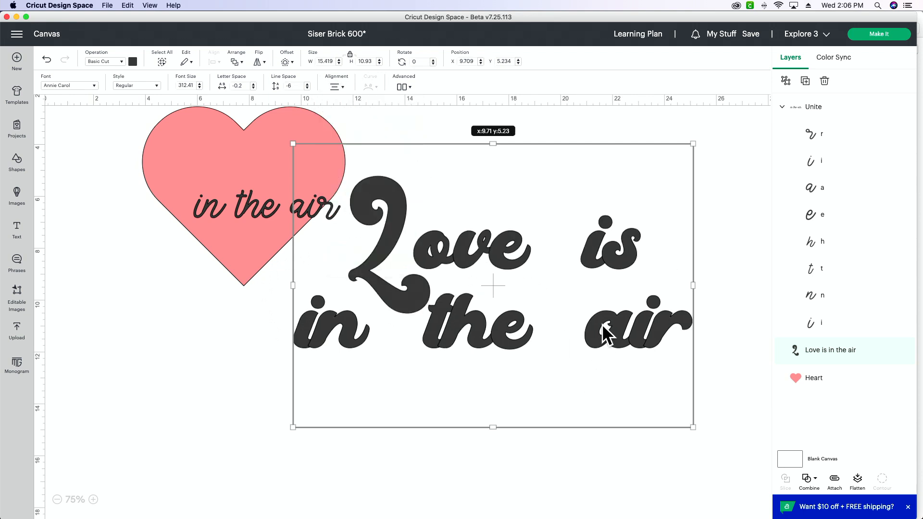
pyautogui.moveTo(602, 324); pyautogui.dragTo(619, 373)
pyautogui.click(406, 88)
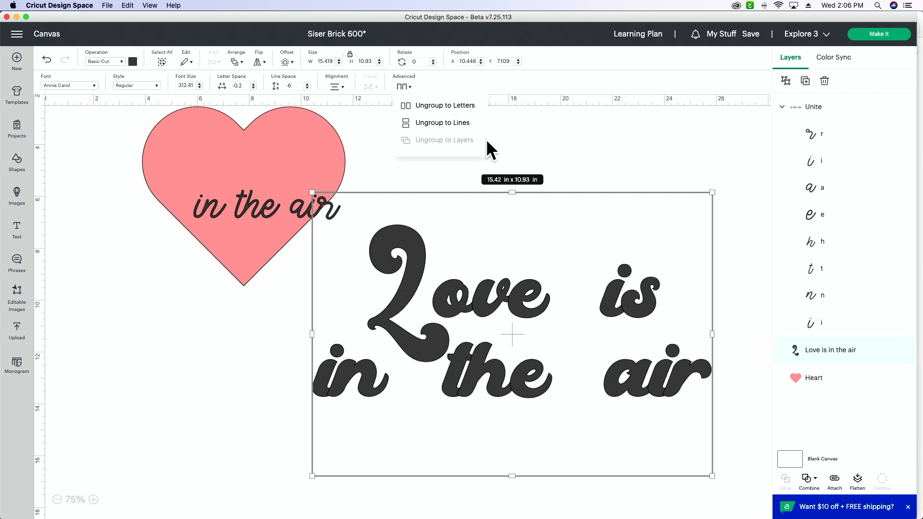
pyautogui.click(548, 309)
pyautogui.moveTo(646, 318); pyautogui.dragTo(649, 316)
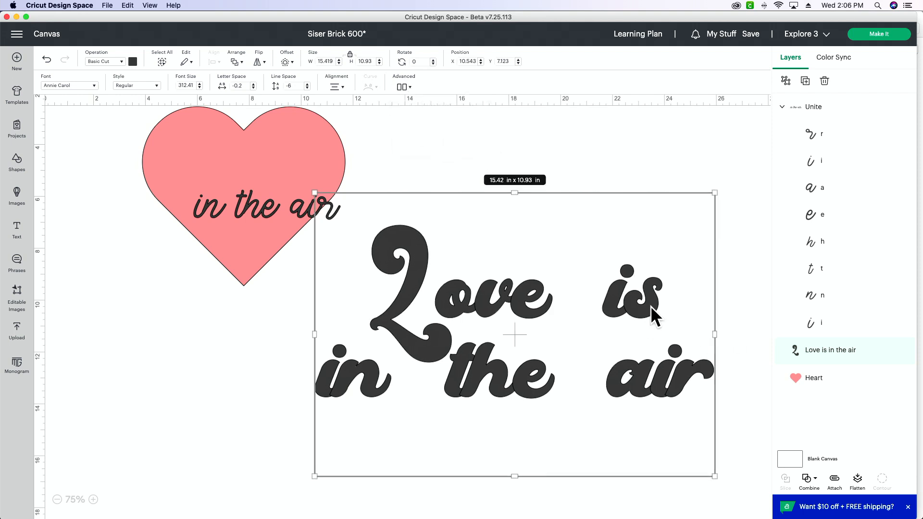
# - Delete the second line "in the air" from the large bold text, keeping only "Love is"
pyautogui.doubleClick(655, 318)
pyautogui.moveTo(707, 377); pyautogui.dragTo(313, 366)
pyautogui.press('BackSpace')
pyautogui.press('BackSpace')
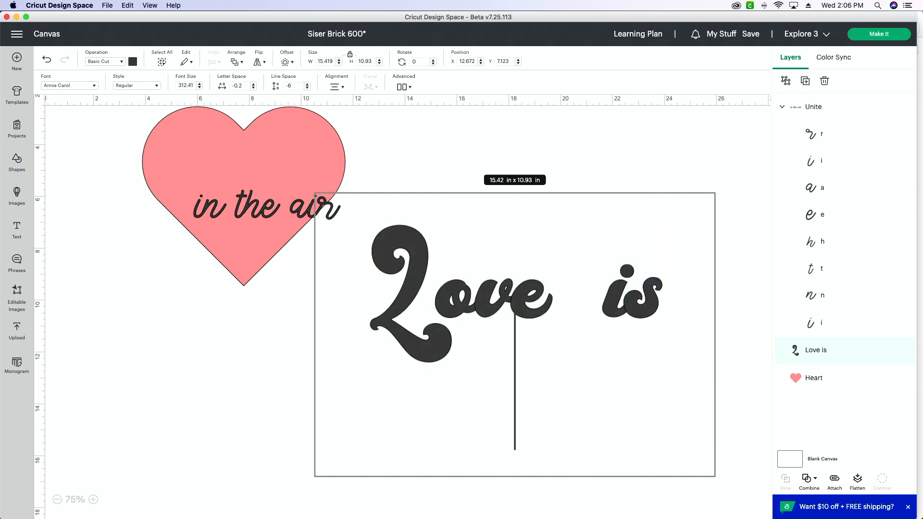
pyautogui.click(287, 390)
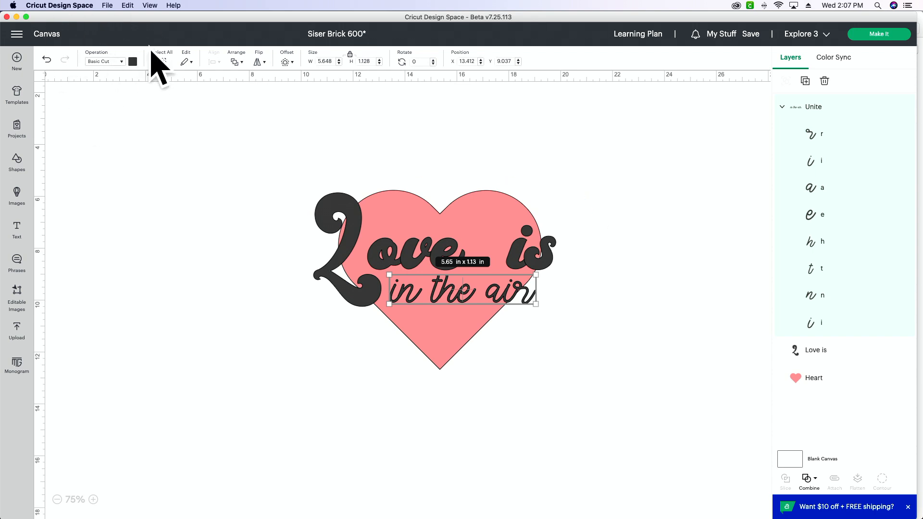
# - Change the operation of the thin script "in the air" lettering from a cut to Pen
pyautogui.click(120, 62)
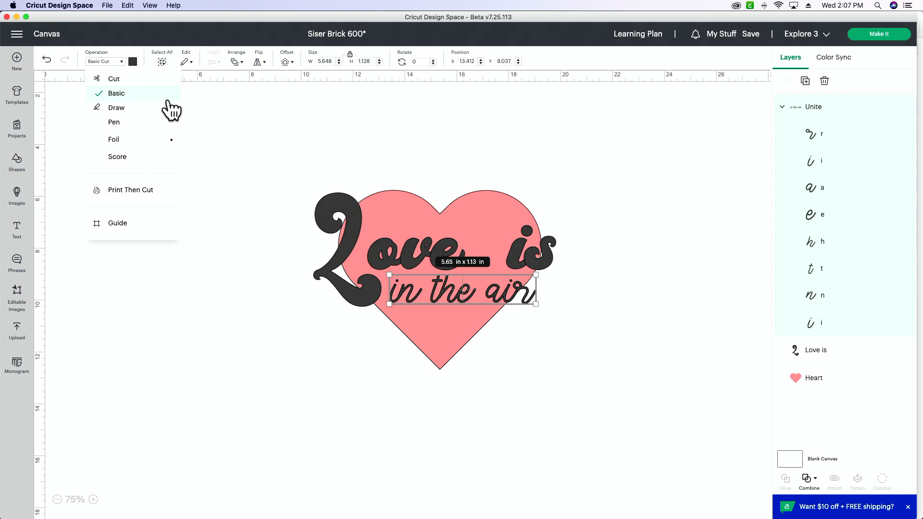
pyautogui.click(114, 122)
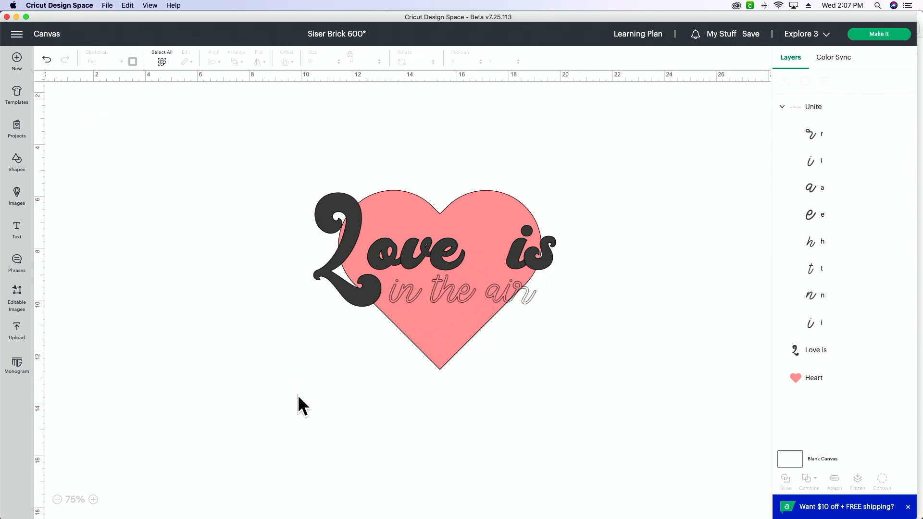
pyautogui.click(93, 500)
pyautogui.click(93, 499)
pyautogui.click(93, 500)
pyautogui.click(93, 499)
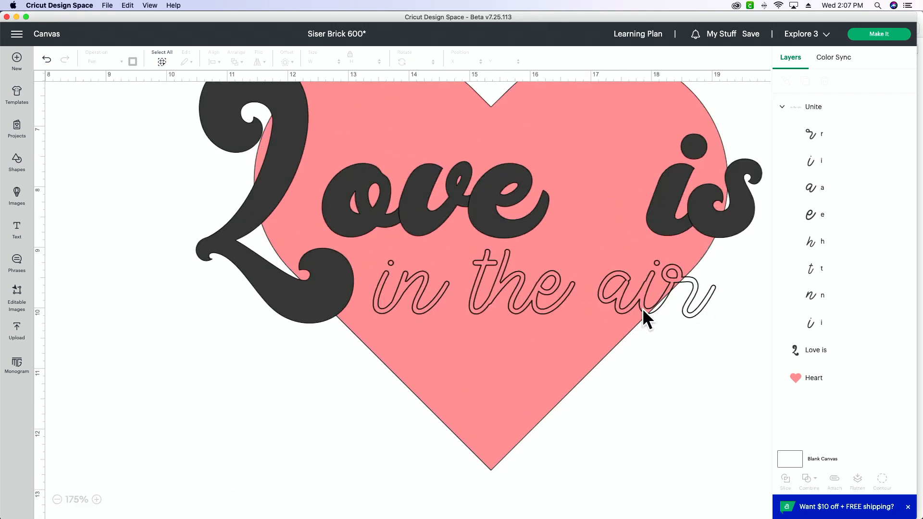
pyautogui.scroll(3, 243, 329)
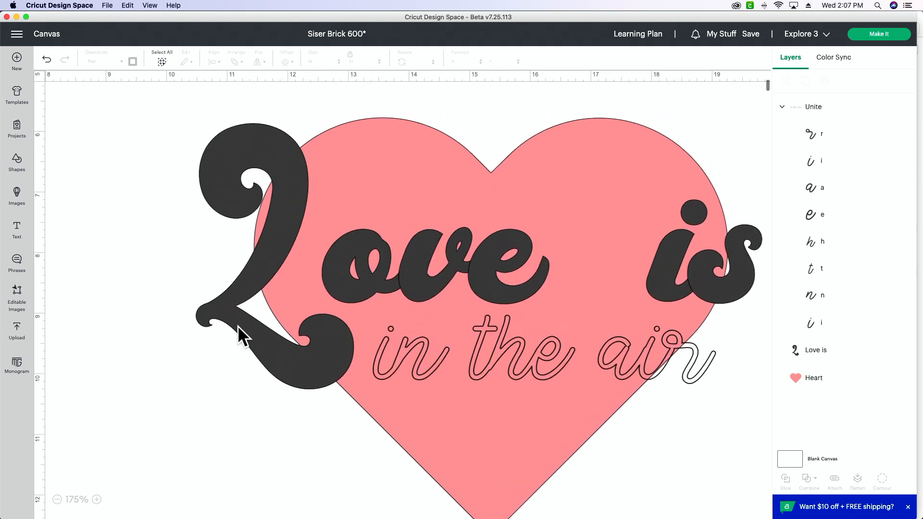
# - View the Foil weight options for the thin "in the air" lettering and set its operation to Score
pyautogui.click(385, 367)
pyautogui.click(119, 61)
pyautogui.moveTo(136, 143)
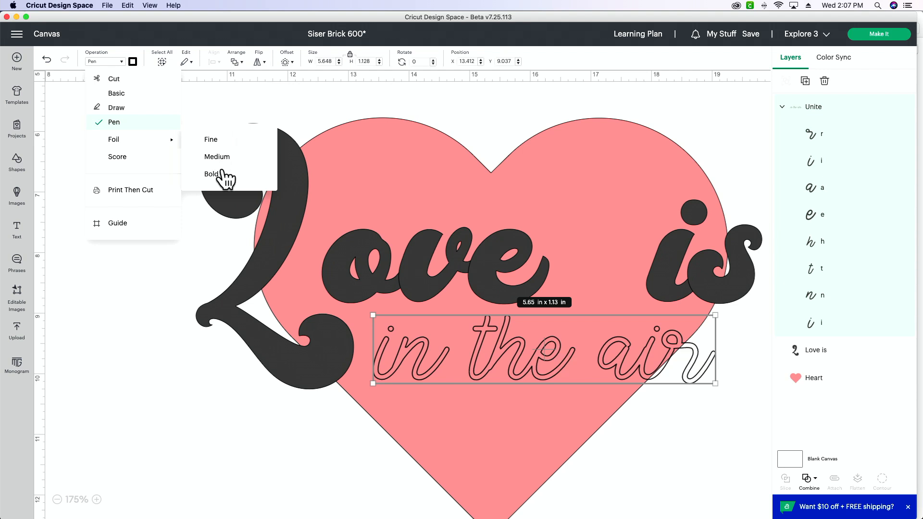
pyautogui.click(127, 157)
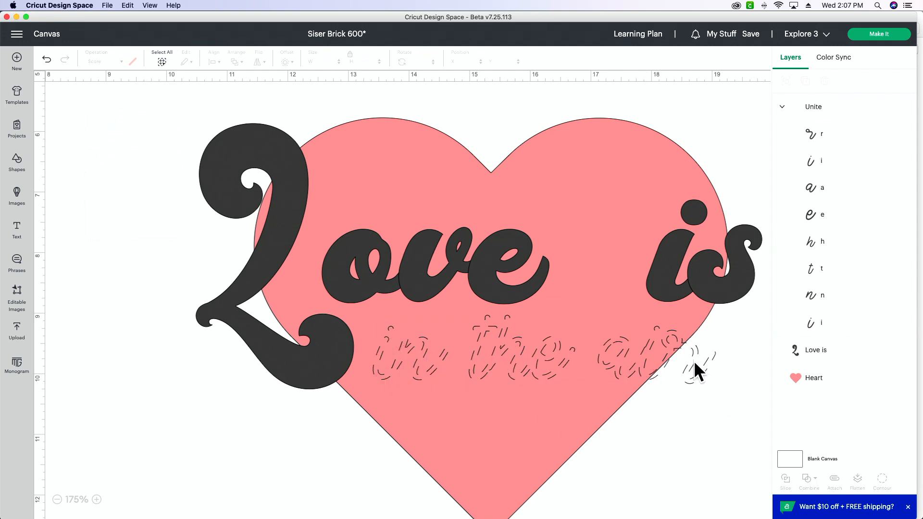
# - Change the operation of the thin "in the air" lettering to Print Then Cut
pyautogui.click(524, 356)
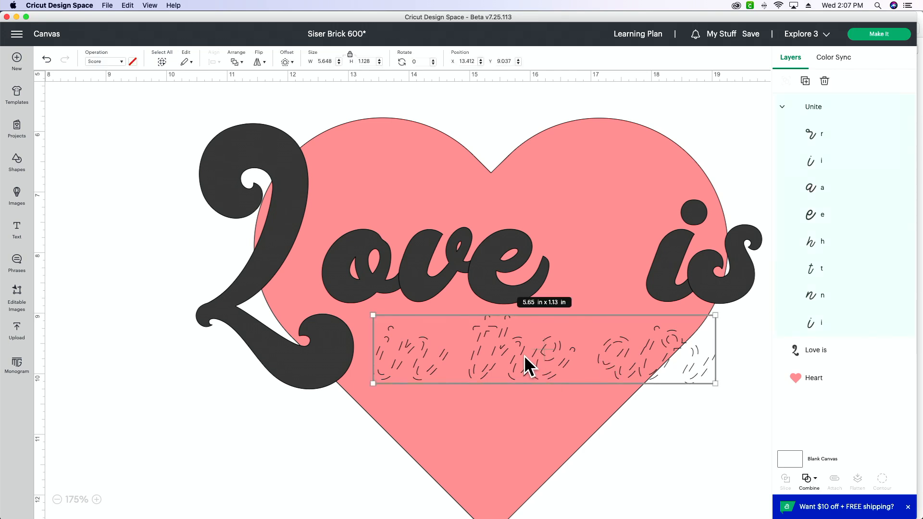
pyautogui.click(97, 62)
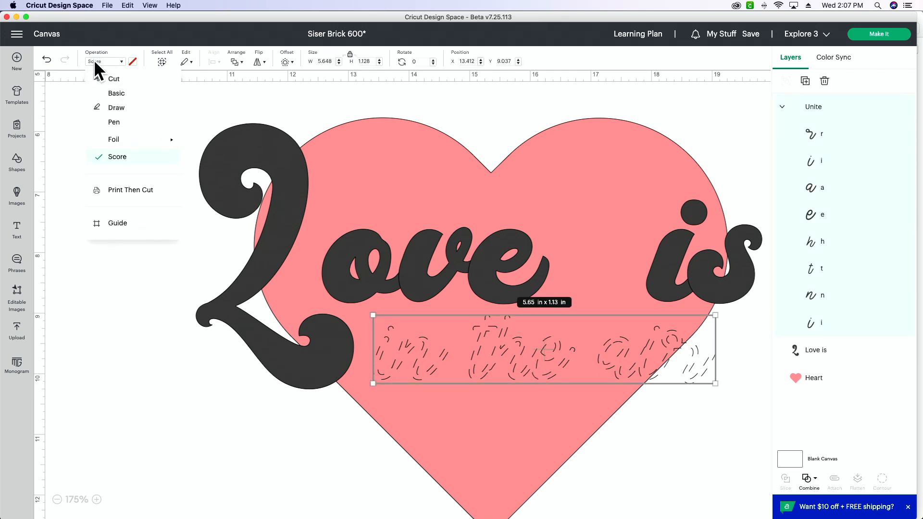
pyautogui.click(139, 191)
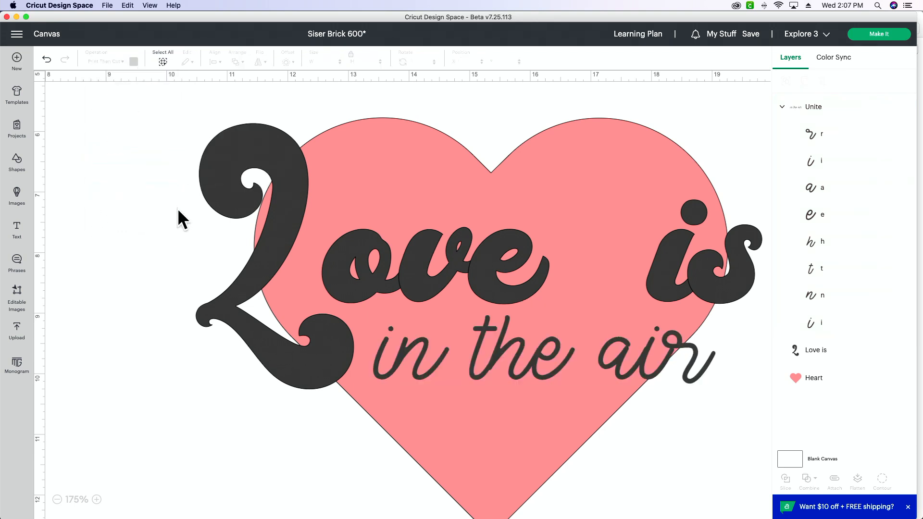
pyautogui.click(425, 358)
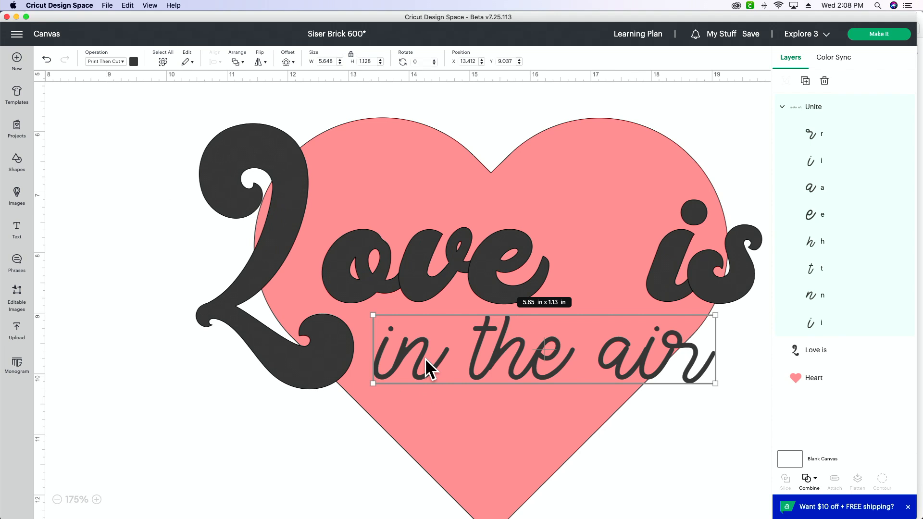
pyautogui.scroll(6, 425, 359)
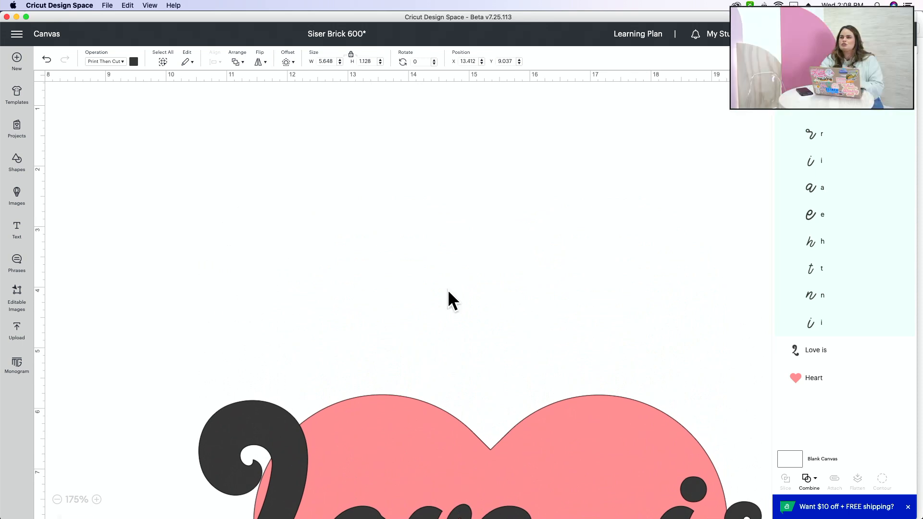
pyautogui.scroll(-6, 448, 290)
pyautogui.click(57, 499)
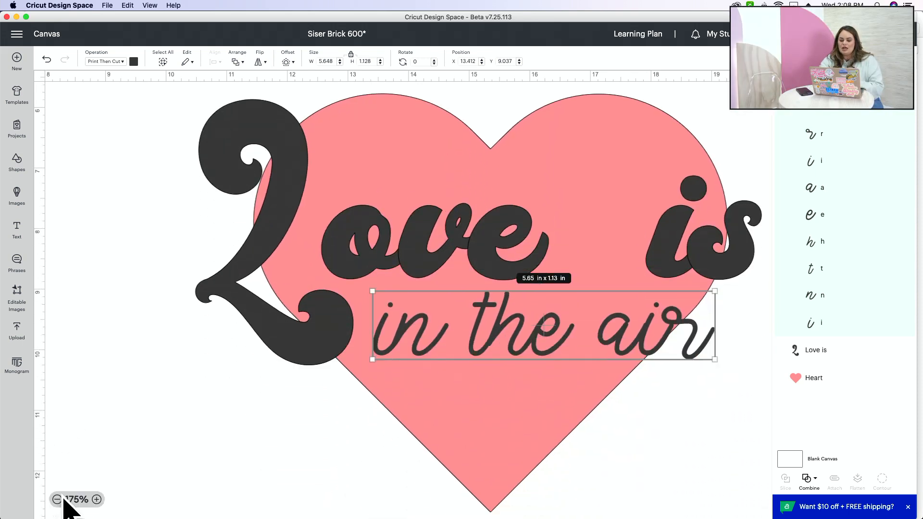
pyautogui.click(56, 500)
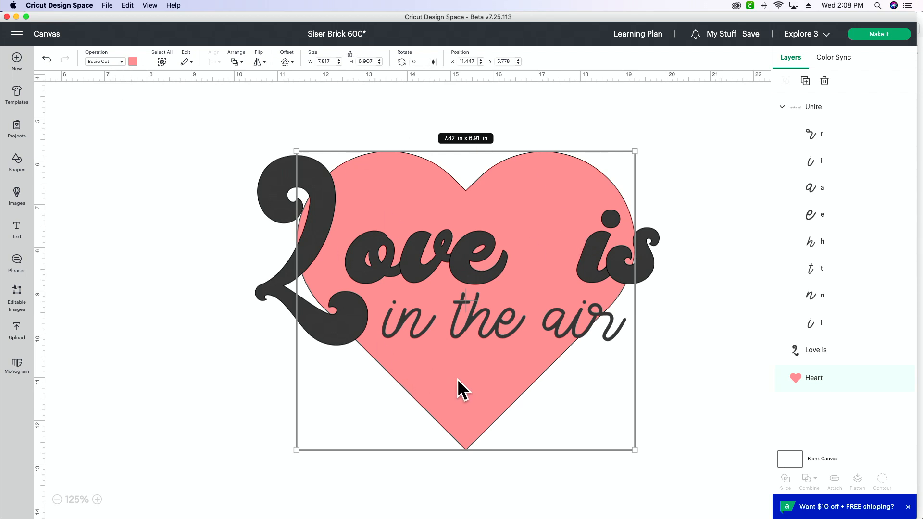
# - Change the operation of the pink heart to Guide
pyautogui.scroll(-1, 458, 379)
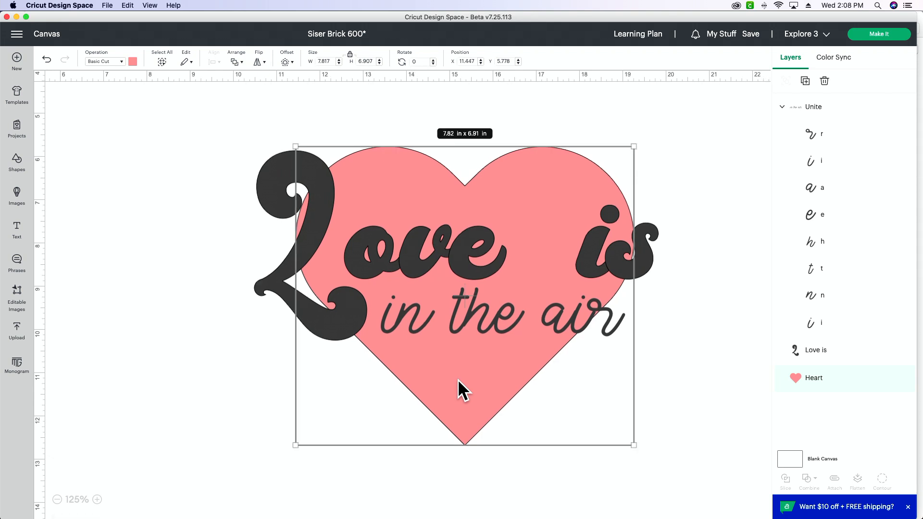
pyautogui.click(119, 61)
pyautogui.click(124, 224)
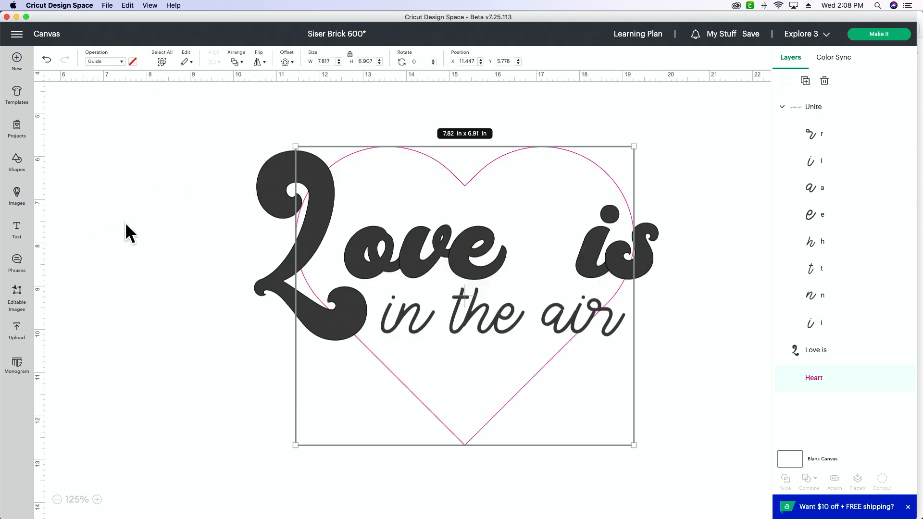
pyautogui.hscroll(-1, 296, 221)
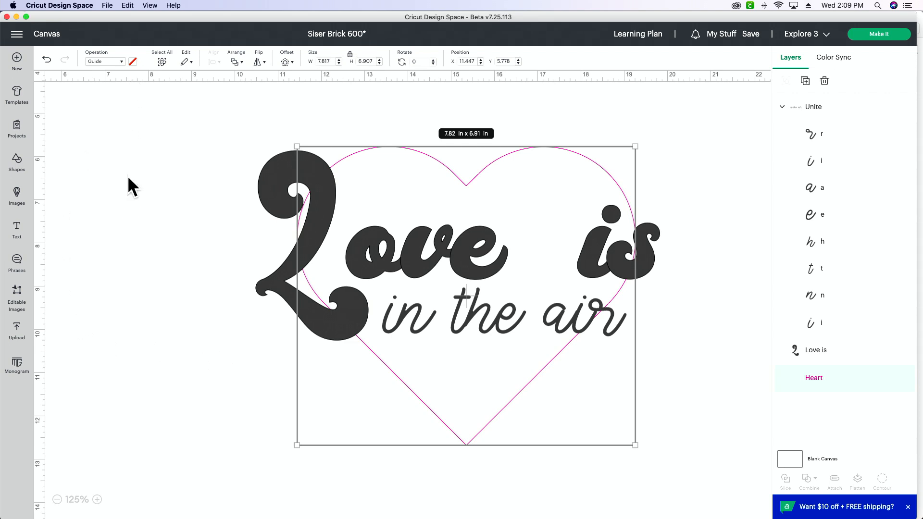
# - Set the heart's operation back to Basic Cut and recolor it light pink
pyautogui.click(117, 61)
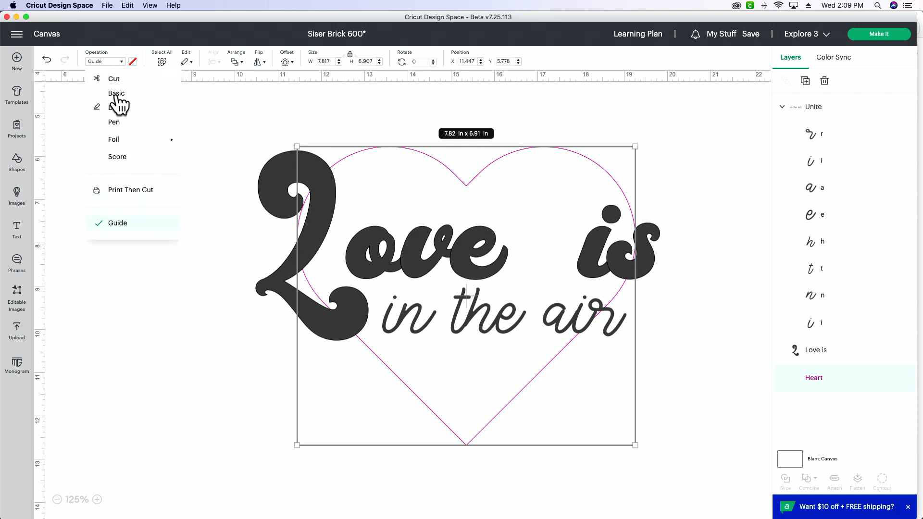
pyautogui.click(116, 94)
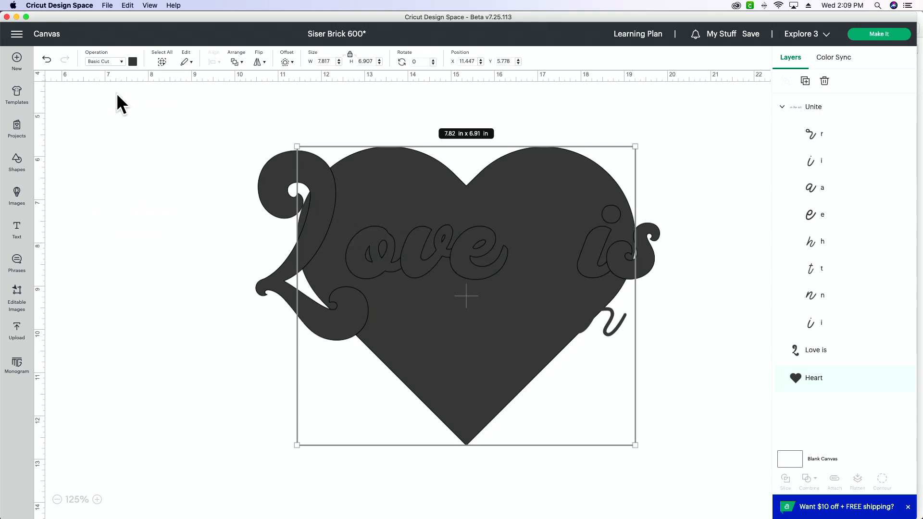
pyautogui.click(133, 62)
pyautogui.click(143, 118)
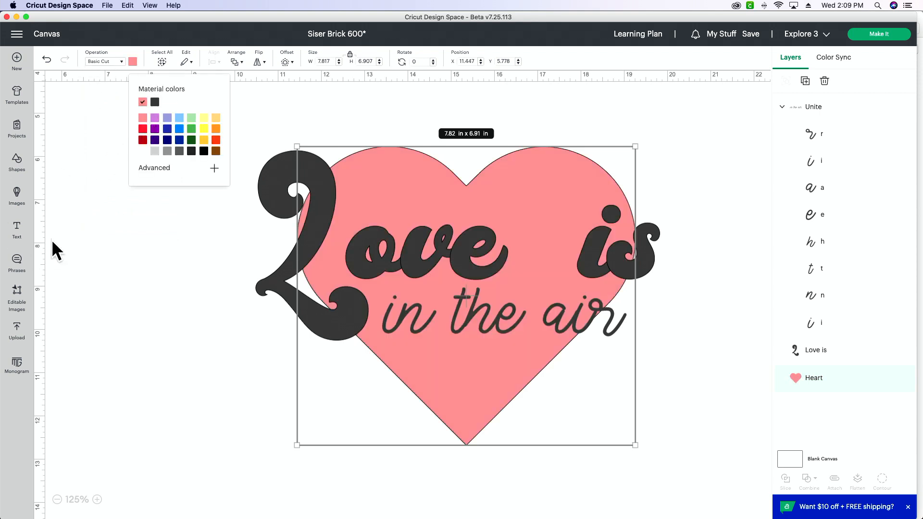
# - Select the "Love is" text and view its Edit options for cutting, copying, pasting, duplicating and deleting
pyautogui.click(66, 244)
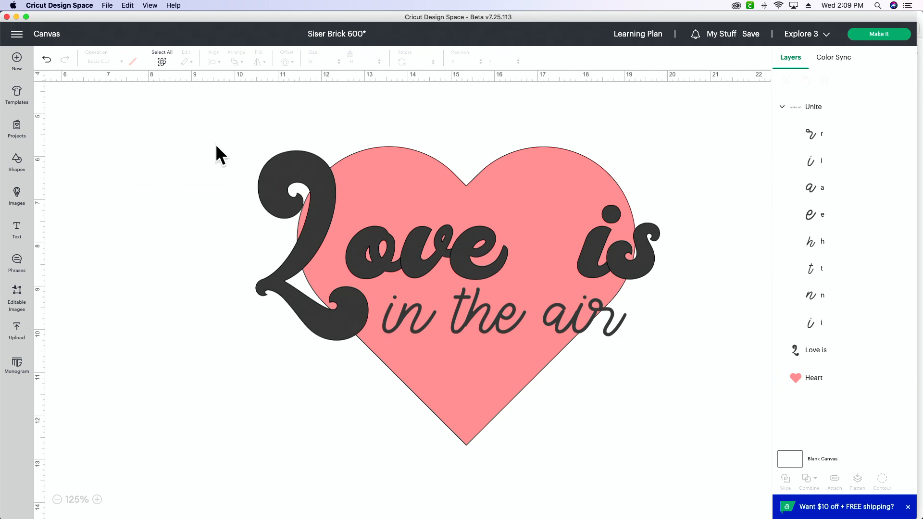
pyautogui.click(279, 156)
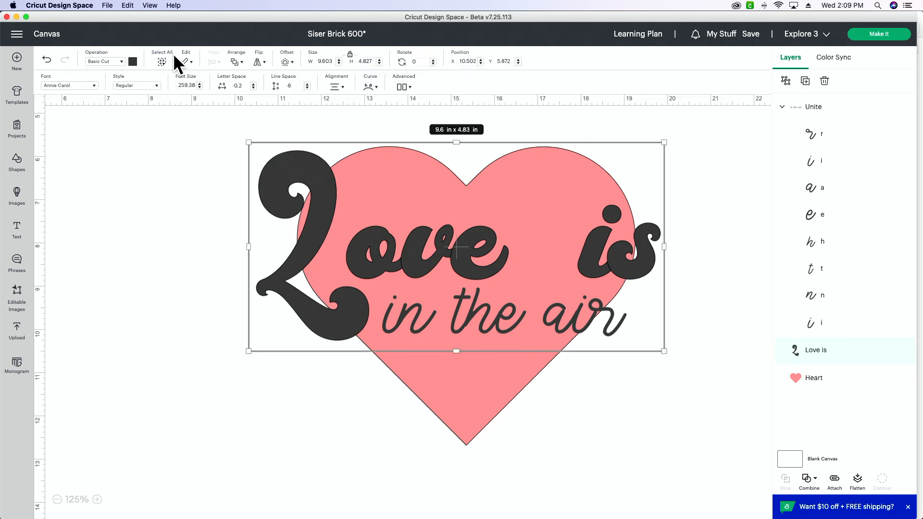
pyautogui.click(185, 61)
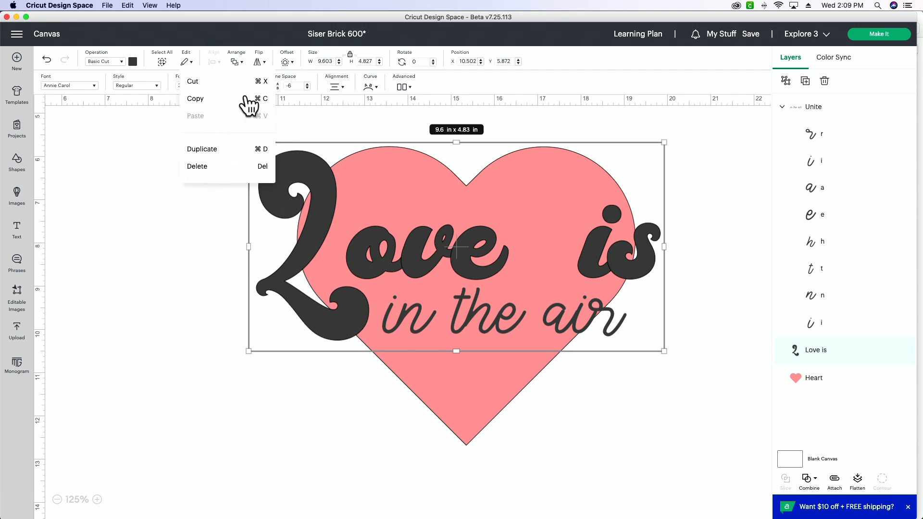
pyautogui.click(179, 221)
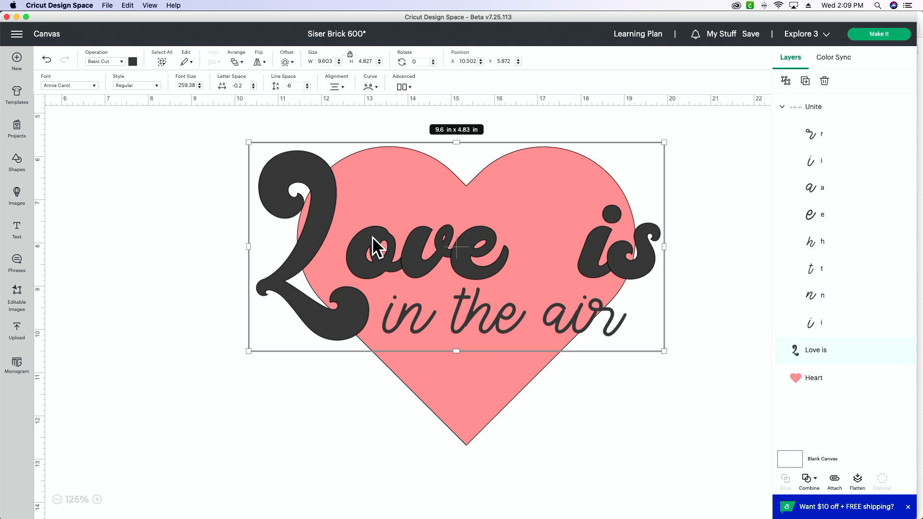
# - Paste a copy of the "Love is" text over the design and undo the paste
pyautogui.press('super+v')
pyautogui.moveTo(279, 178); pyautogui.dragTo(244, 419)
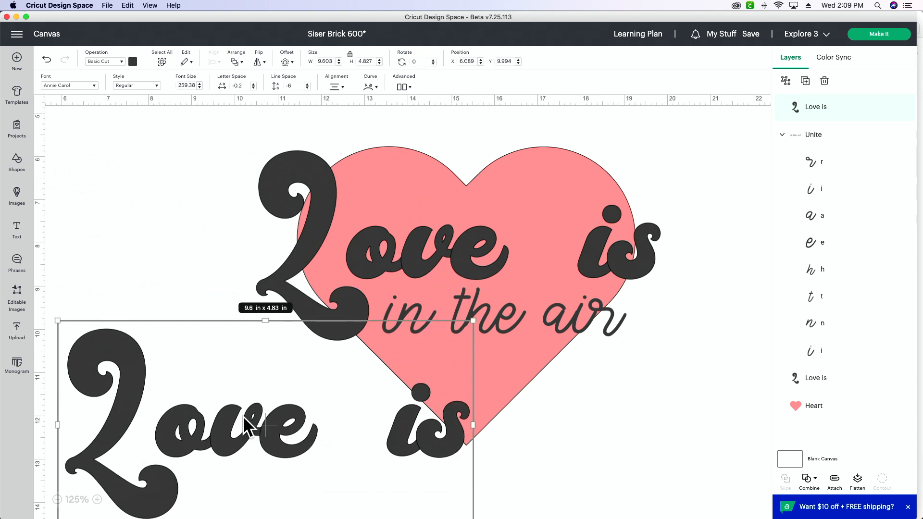
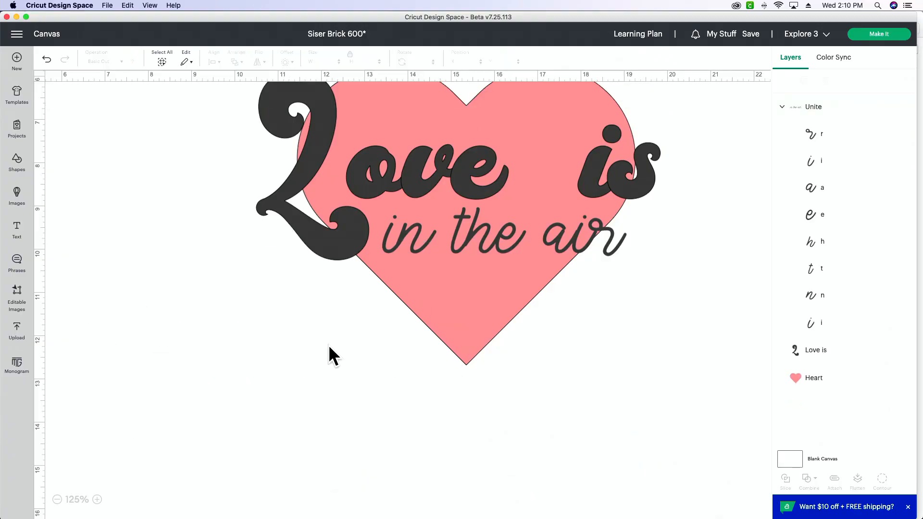
pyautogui.press('super+v')
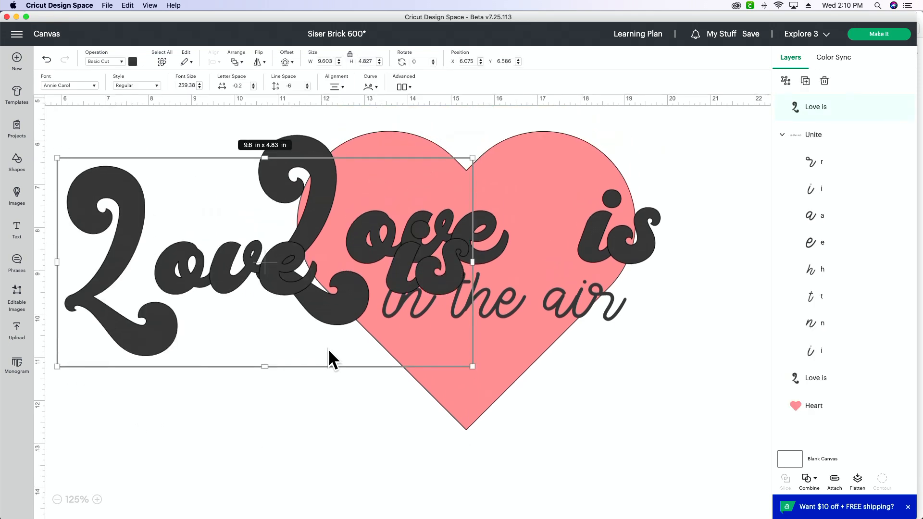
pyautogui.press('super+z')
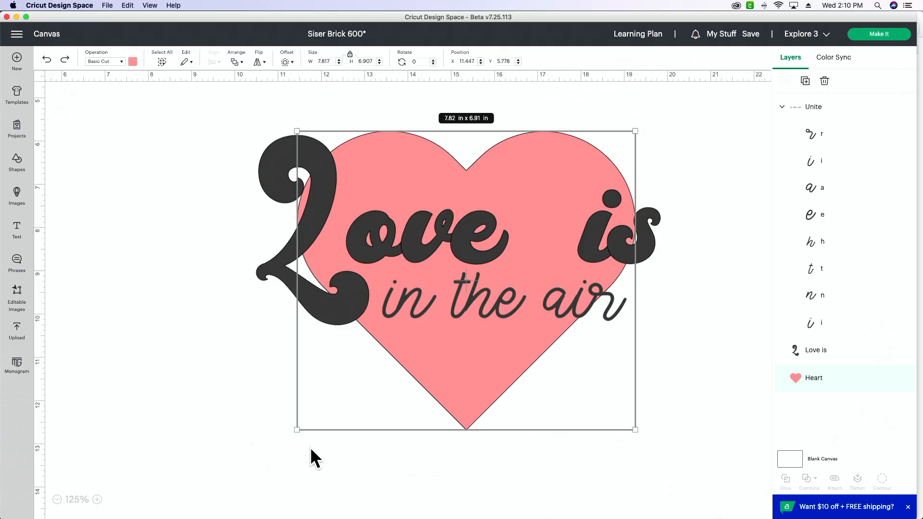
pyautogui.click(229, 308)
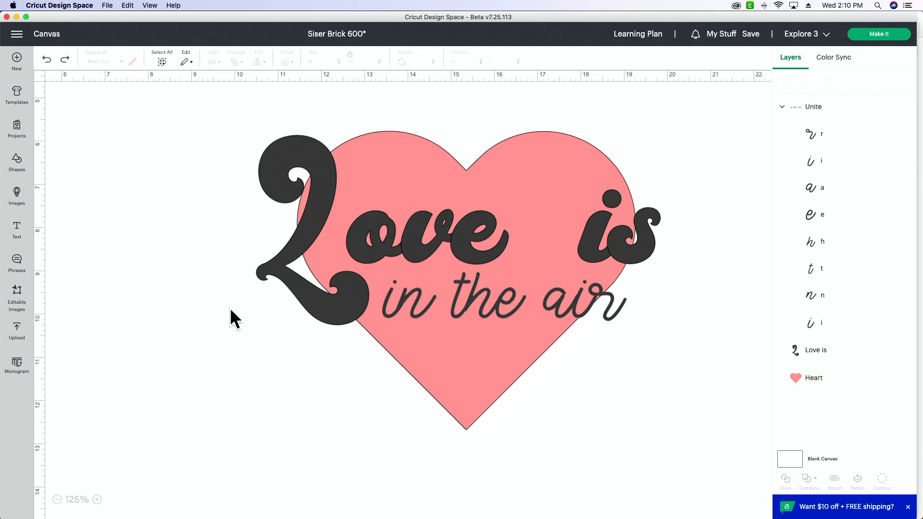
# - Select the heart and both text layers and center them horizontally with each other
pyautogui.click(464, 373)
pyautogui.moveTo(150, 149); pyautogui.dragTo(601, 363)
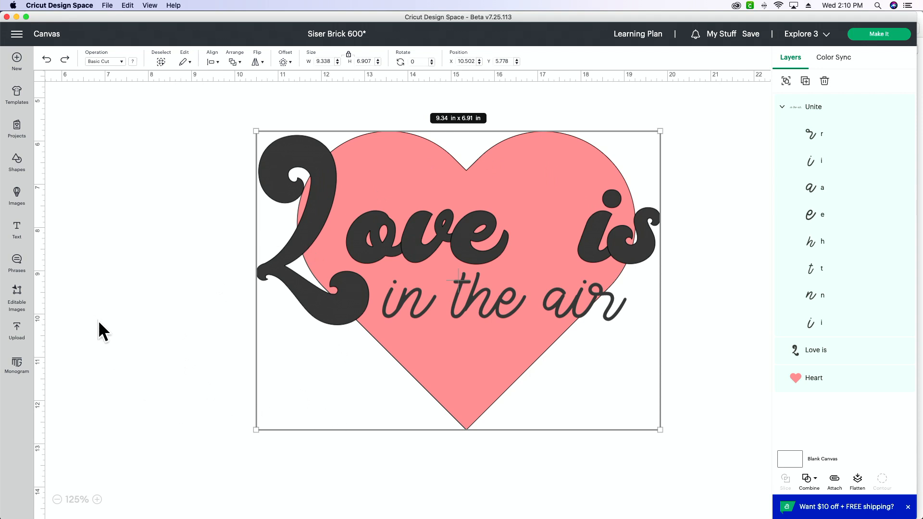
pyautogui.click(214, 61)
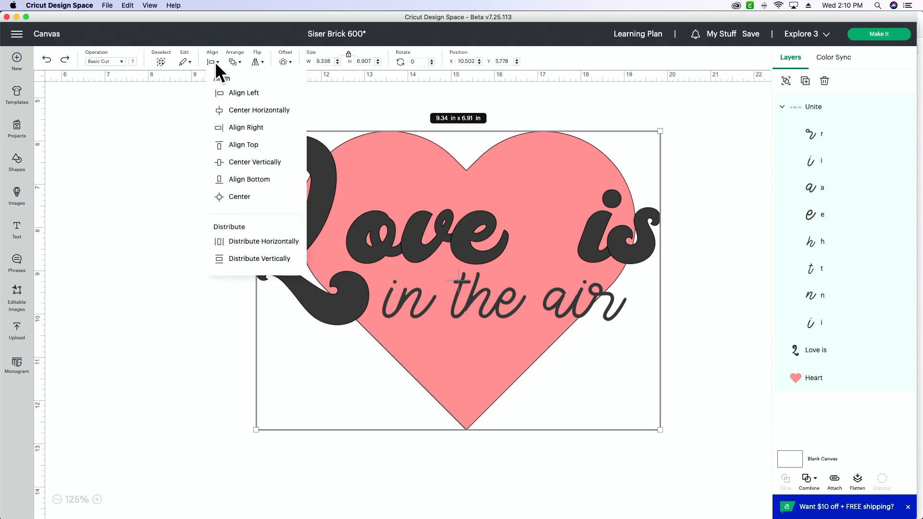
pyautogui.click(213, 61)
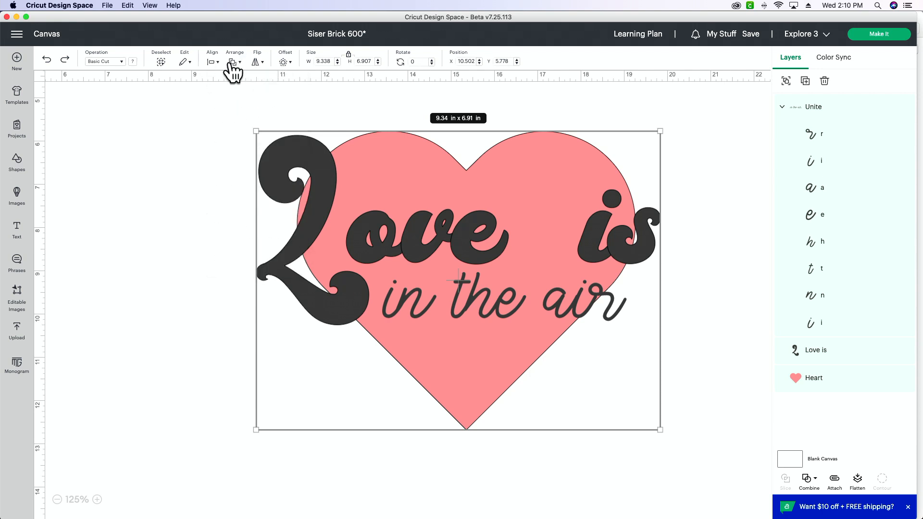
pyautogui.click(214, 63)
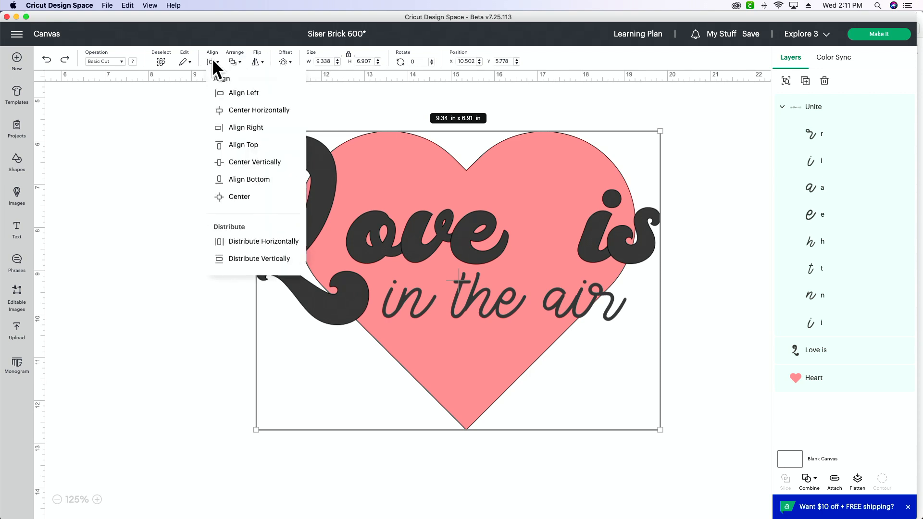
pyautogui.click(261, 110)
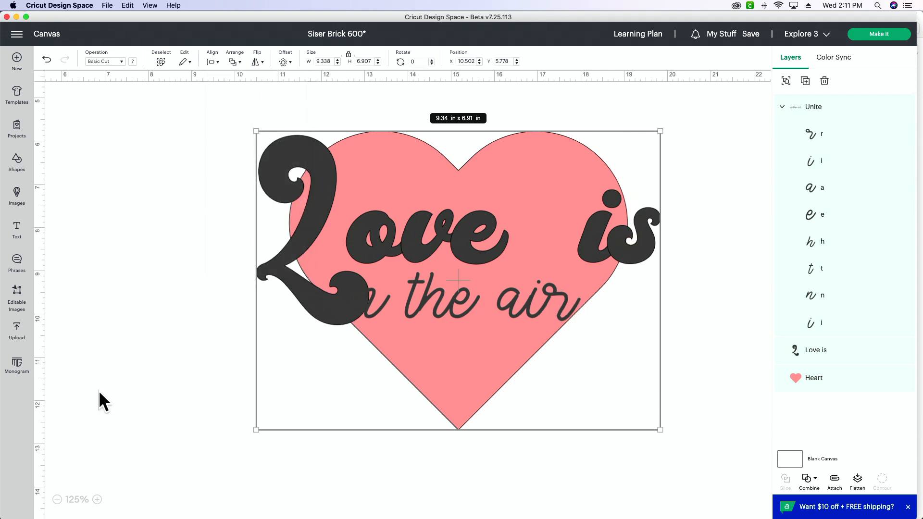
# - Move the "in the air" lettering clear of the large L's tail, under "Love is"
pyautogui.click(107, 373)
pyautogui.moveTo(486, 305); pyautogui.dragTo(537, 297)
pyautogui.click(514, 446)
# - Try centering the heart and both text layers vertically and undo the alignment
pyautogui.moveTo(514, 446); pyautogui.dragTo(410, 327)
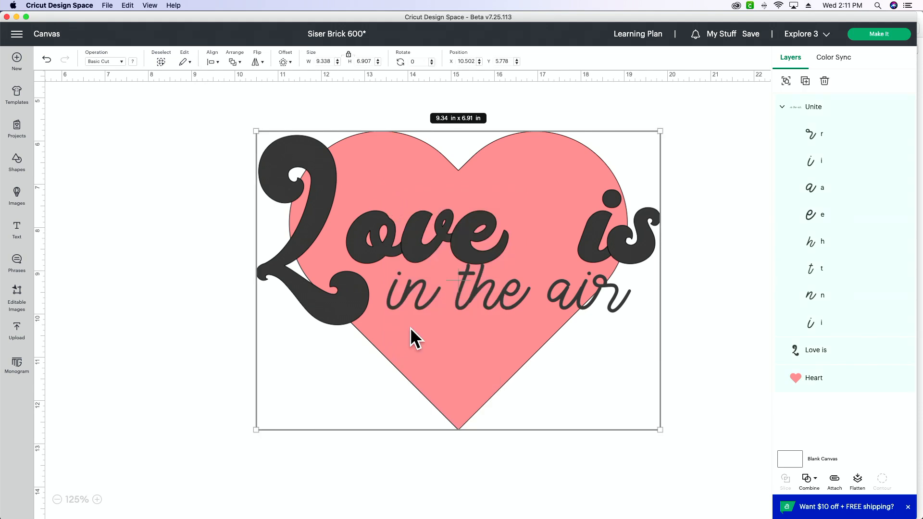
pyautogui.click(217, 63)
pyautogui.click(249, 163)
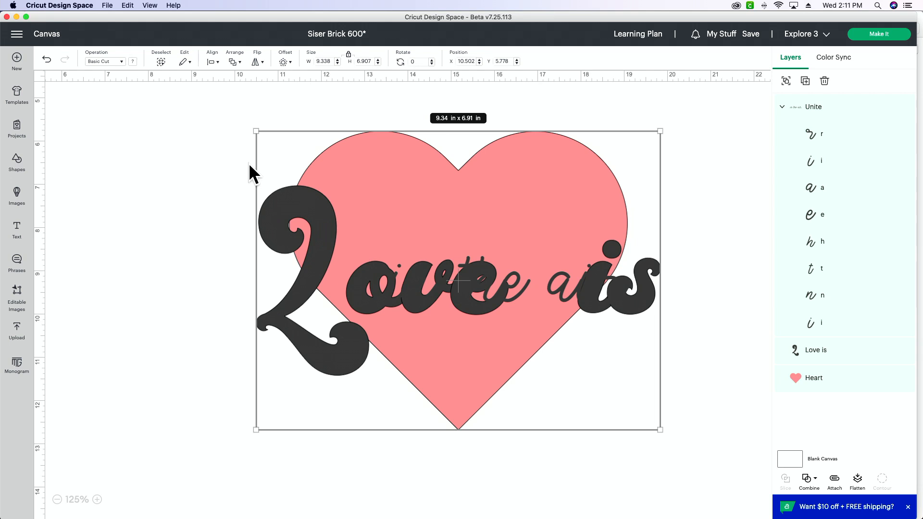
pyautogui.press('super+z')
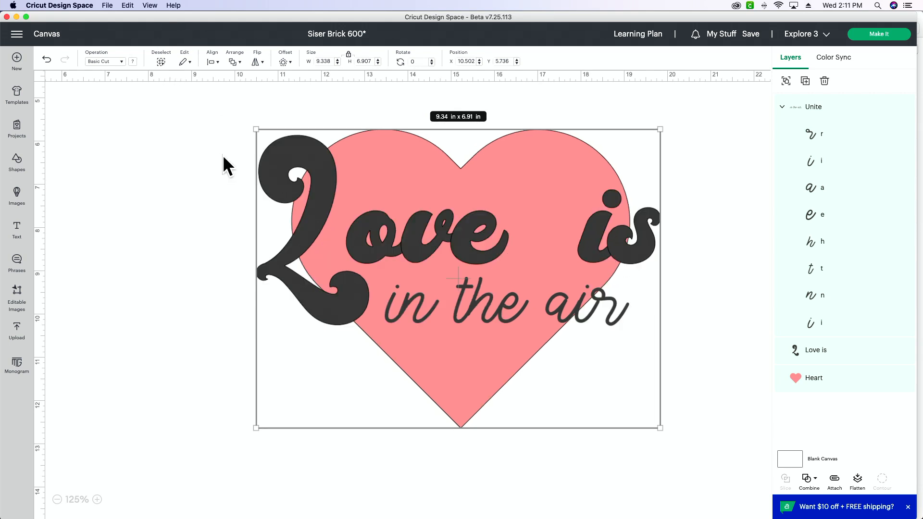
# - Try flipping the whole design horizontally and moving it, and undo the move and the flip
pyautogui.click(256, 63)
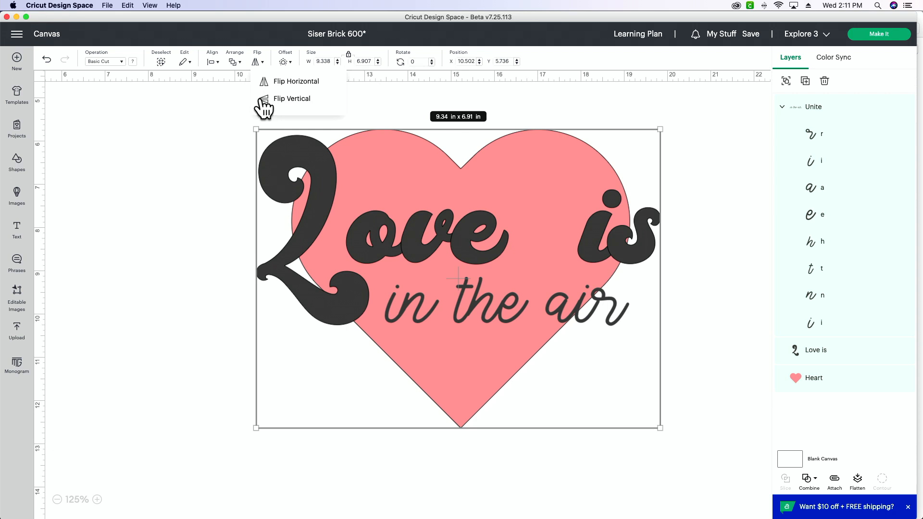
pyautogui.click(293, 82)
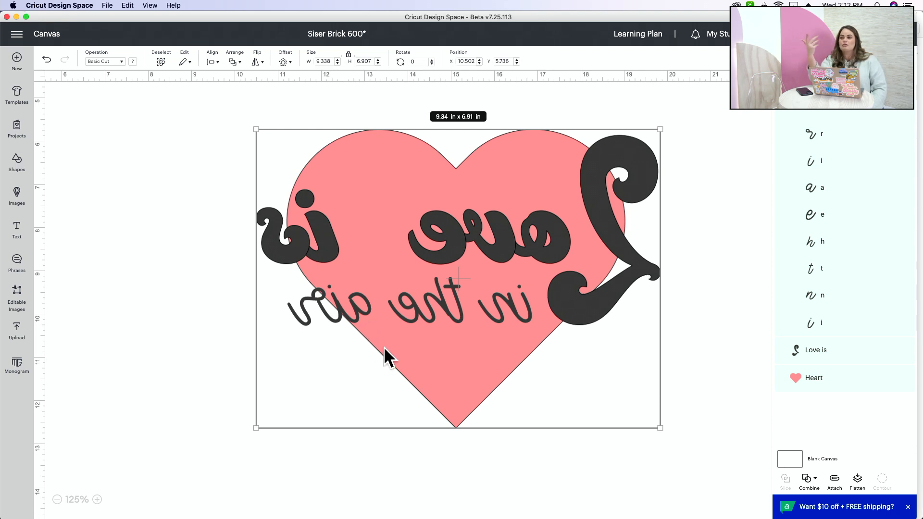
pyautogui.moveTo(493, 313); pyautogui.dragTo(414, 316)
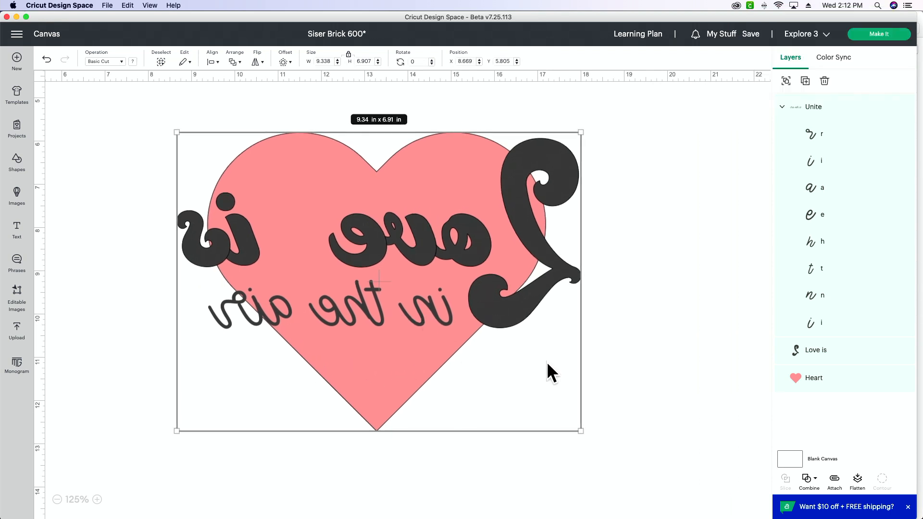
pyautogui.press('super+z')
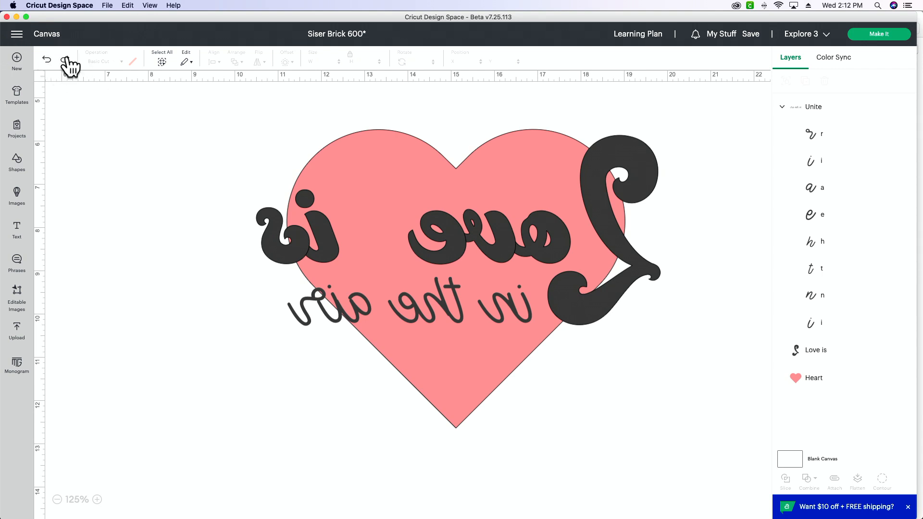
pyautogui.click(46, 59)
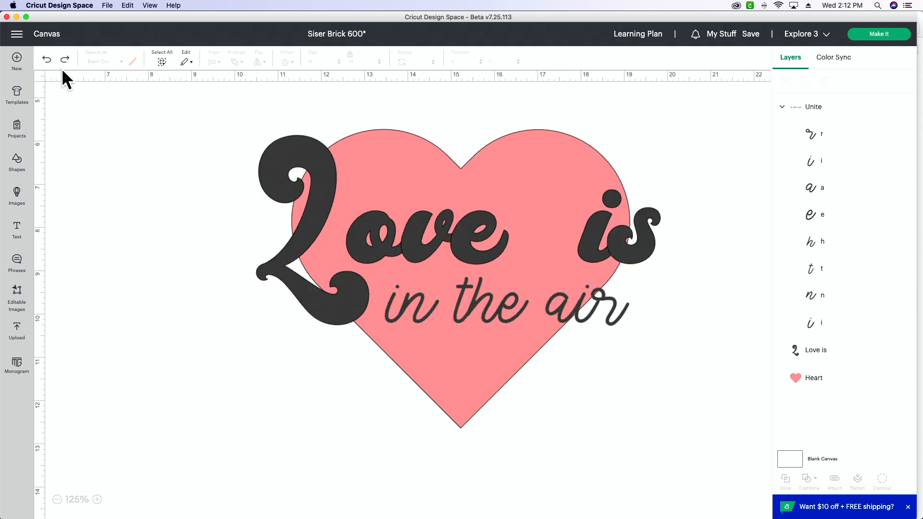
# - Move the whole design slightly left and down and flatten it into one Print Then Cut layer
pyautogui.moveTo(172, 191); pyautogui.dragTo(664, 455)
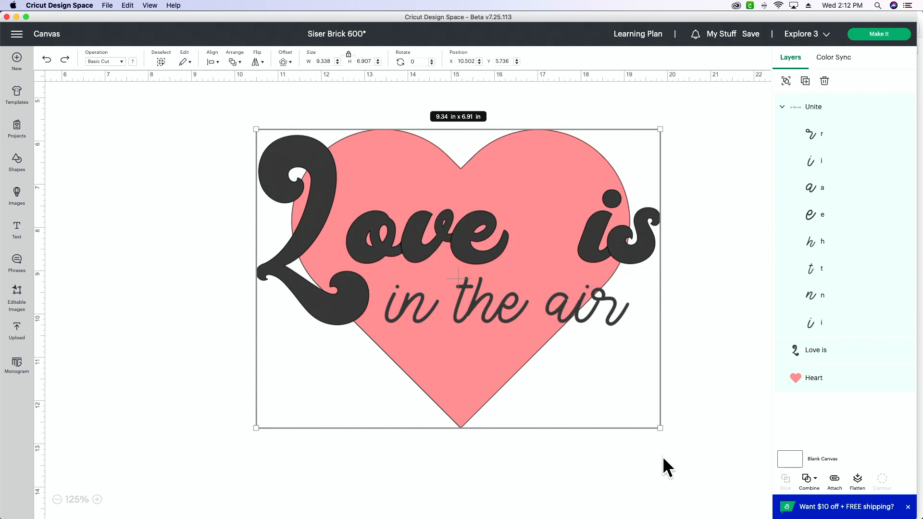
pyautogui.moveTo(548, 315); pyautogui.dragTo(487, 329)
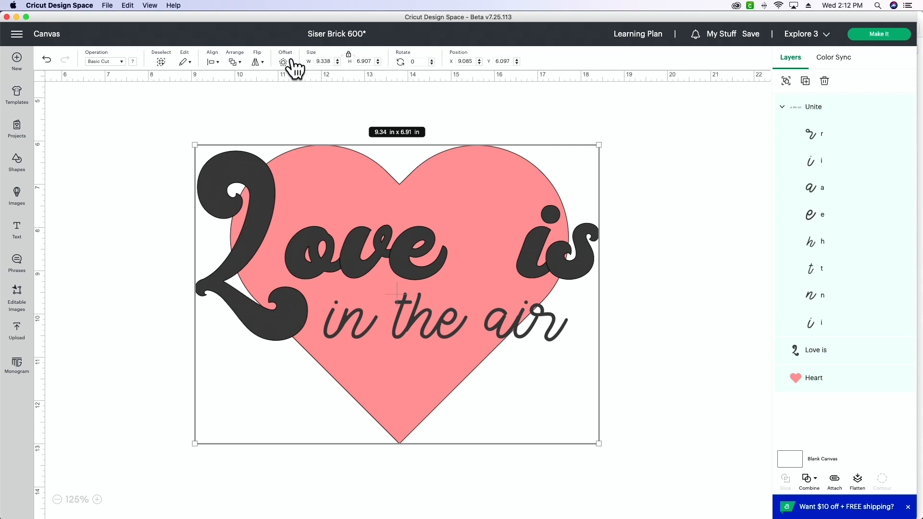
pyautogui.moveTo(676, 173); pyautogui.dragTo(227, 431)
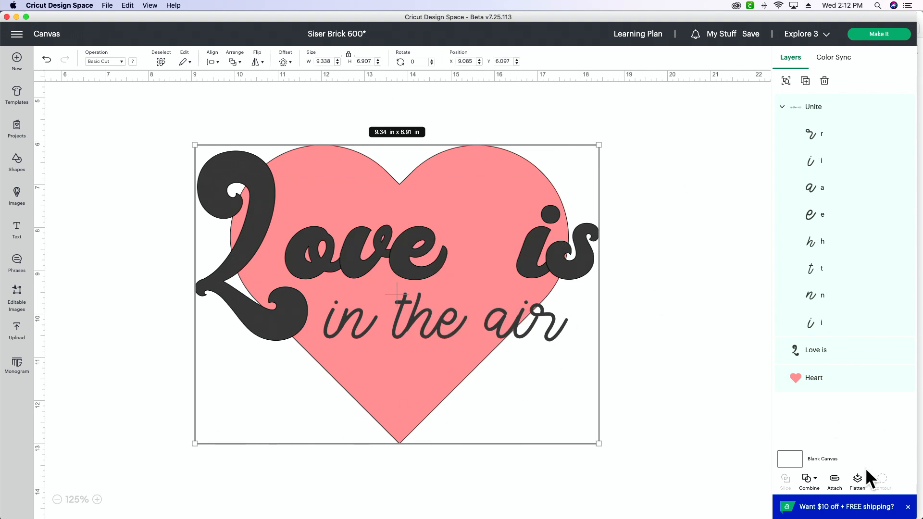
pyautogui.click(858, 479)
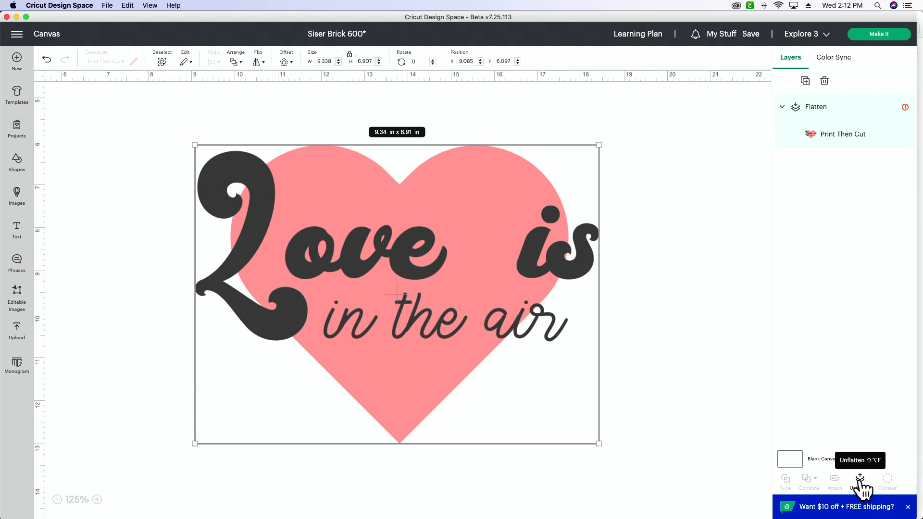
# - Apply a 0.15 in offset with rounded corners and Weld Offsets enabled around the flattened design
pyautogui.click(286, 62)
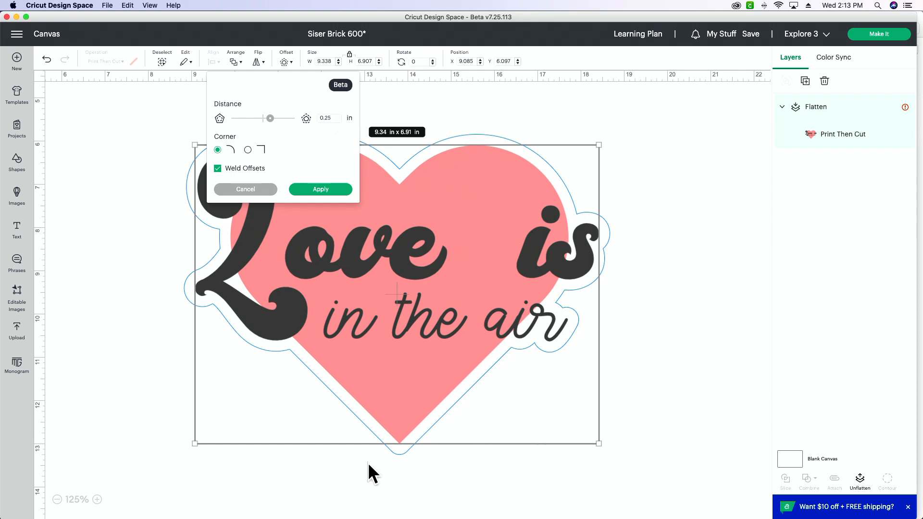
pyautogui.click(338, 119)
pyautogui.press('BackSpace')
pyautogui.press('BackSpace')
pyautogui.press('Return')
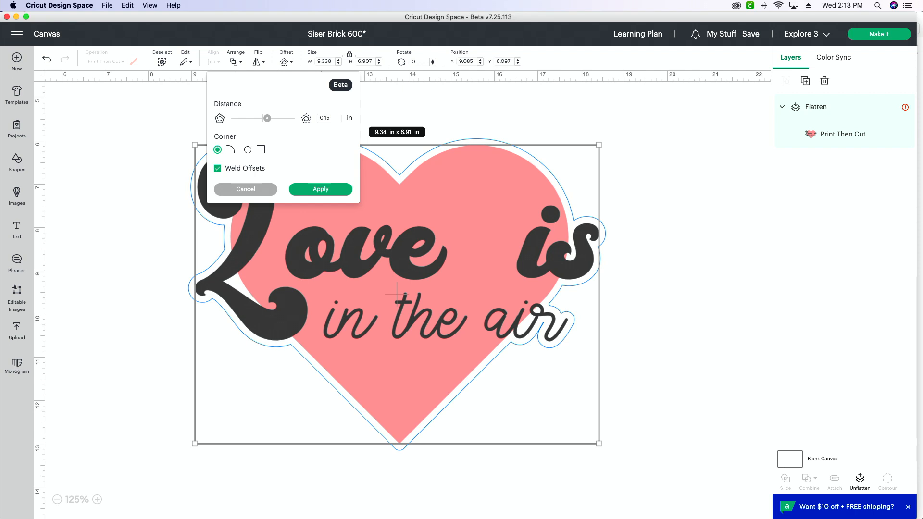
pyautogui.click(248, 150)
pyautogui.click(218, 150)
pyautogui.click(322, 190)
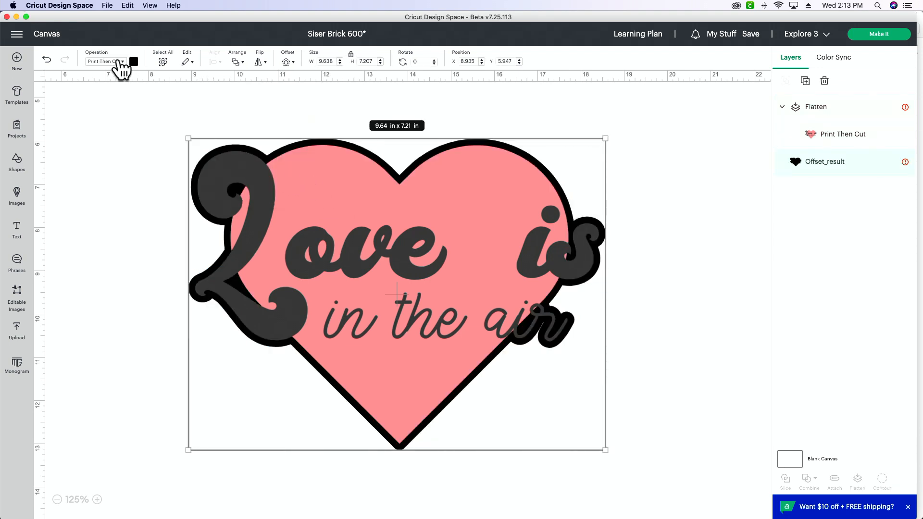
# - Recolor the offset layer behind the design white
pyautogui.click(133, 62)
pyautogui.click(144, 170)
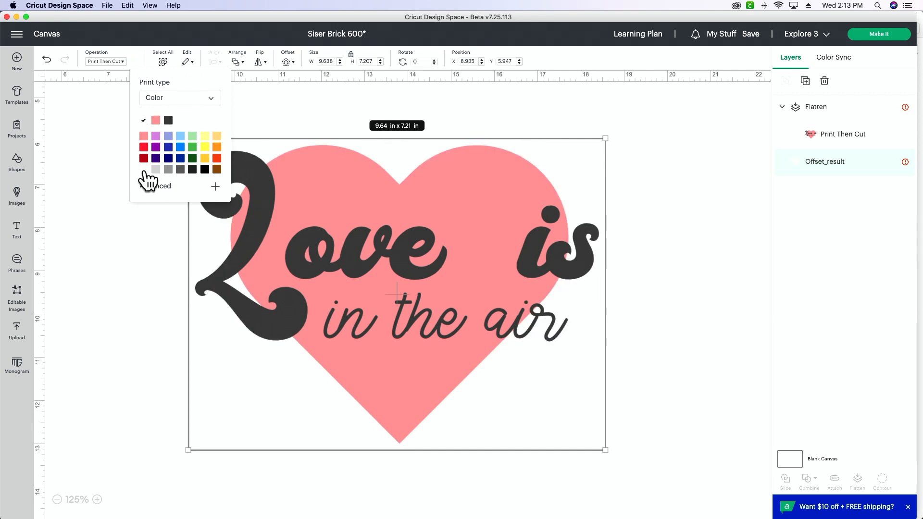
pyautogui.click(117, 284)
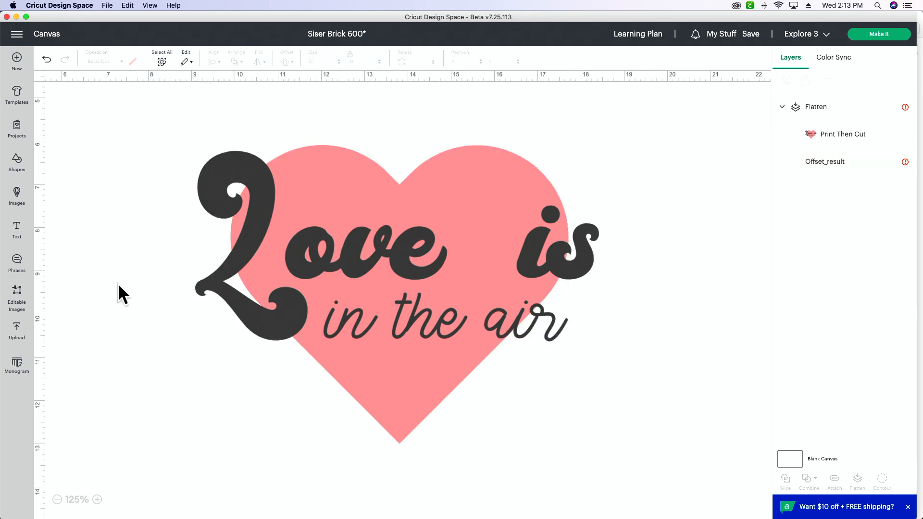
# - Flatten the white offset and the flattened heart design together into one Print Then Cut layer
pyautogui.moveTo(679, 343); pyautogui.dragTo(417, 245)
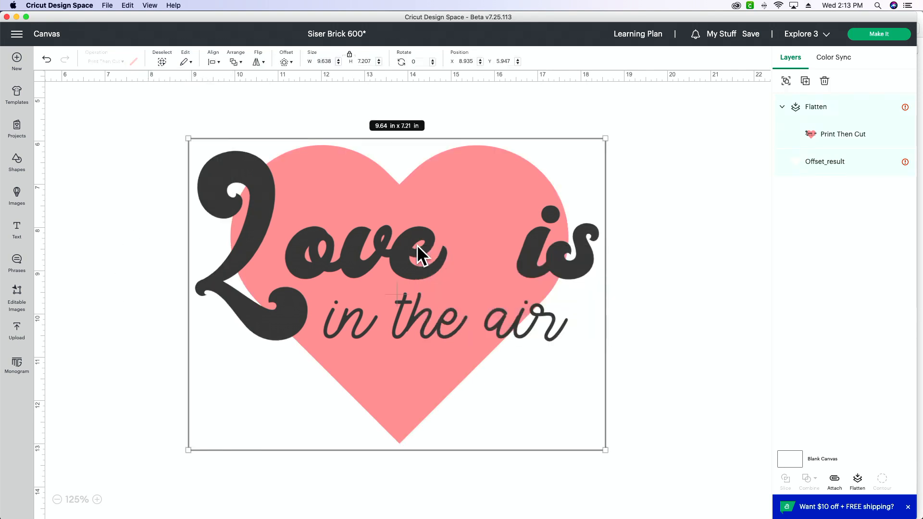
pyautogui.click(673, 239)
pyautogui.click(851, 173)
pyautogui.click(838, 142)
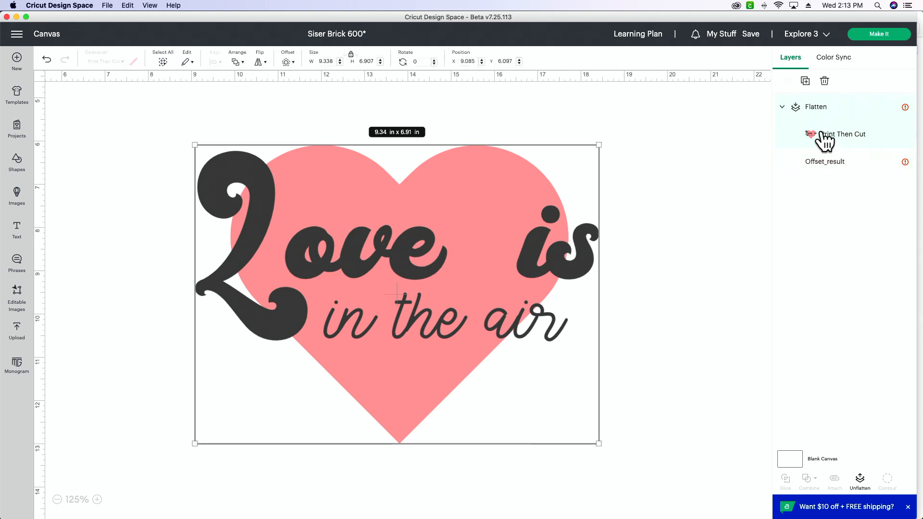
pyautogui.moveTo(685, 283); pyautogui.dragTo(350, 217)
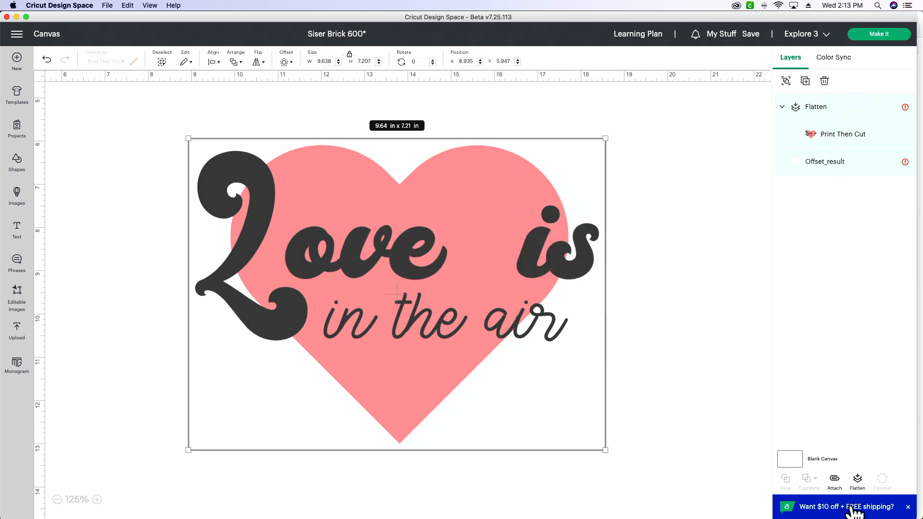
pyautogui.click(859, 481)
pyautogui.click(654, 375)
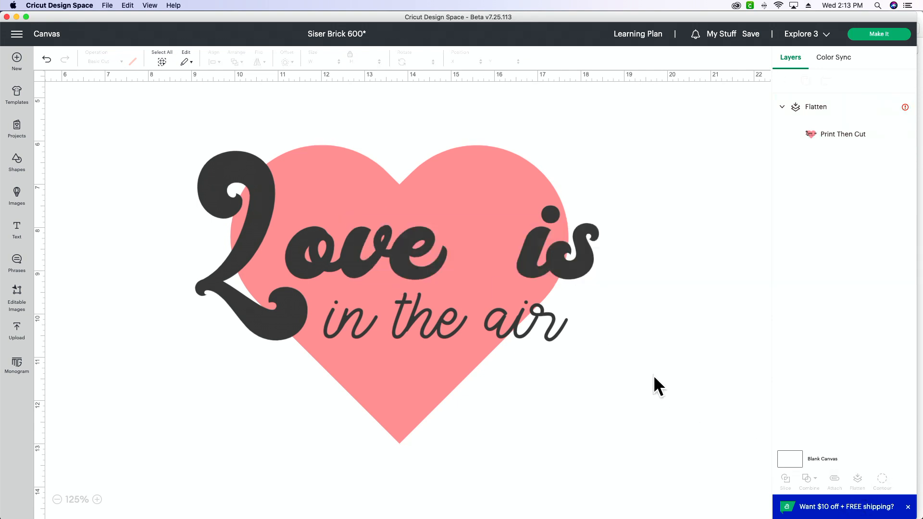
# - Move the flattened design around the canvas as one piece, leaving it at about X 6.8, Y 5.67
pyautogui.moveTo(428, 217); pyautogui.dragTo(328, 221)
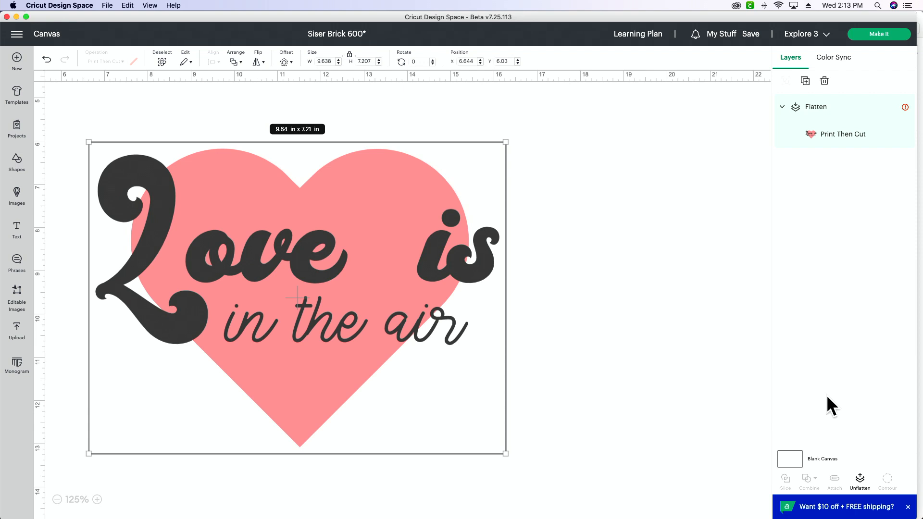
pyautogui.moveTo(415, 305); pyautogui.dragTo(566, 298)
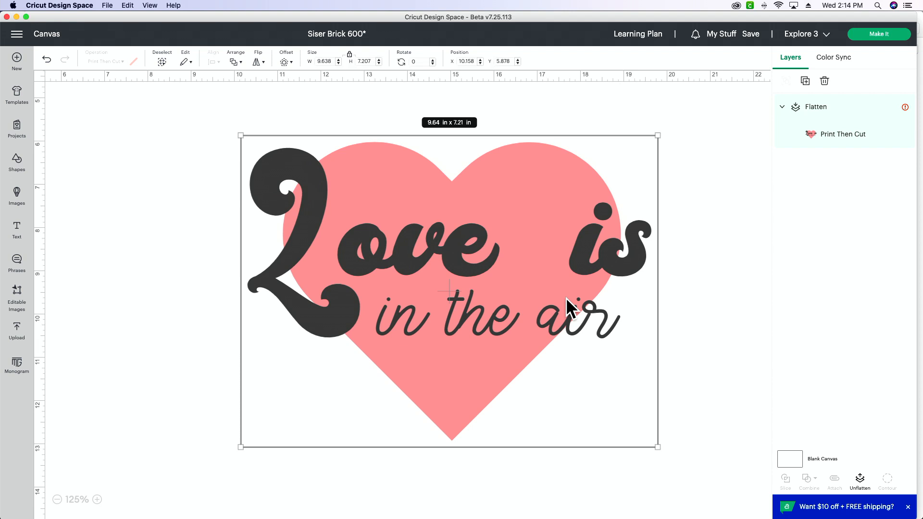
pyautogui.moveTo(518, 260); pyautogui.dragTo(373, 251)
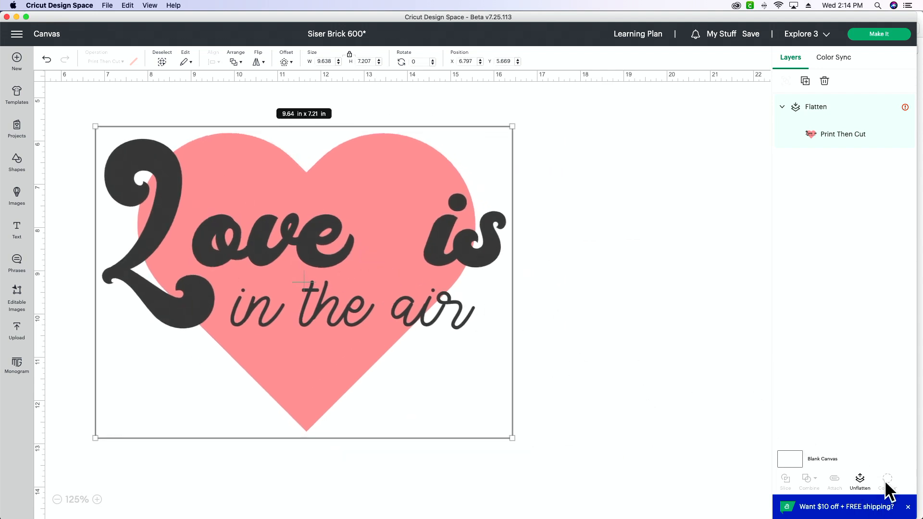
# - Unflatten the combined design, then unflatten the heart design again to separate the text, heart and offset layers
pyautogui.click(860, 478)
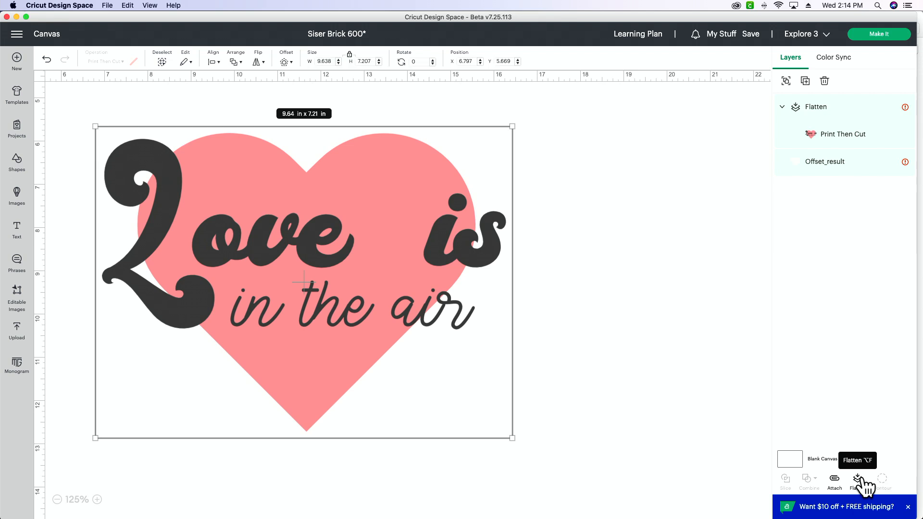
pyautogui.click(538, 351)
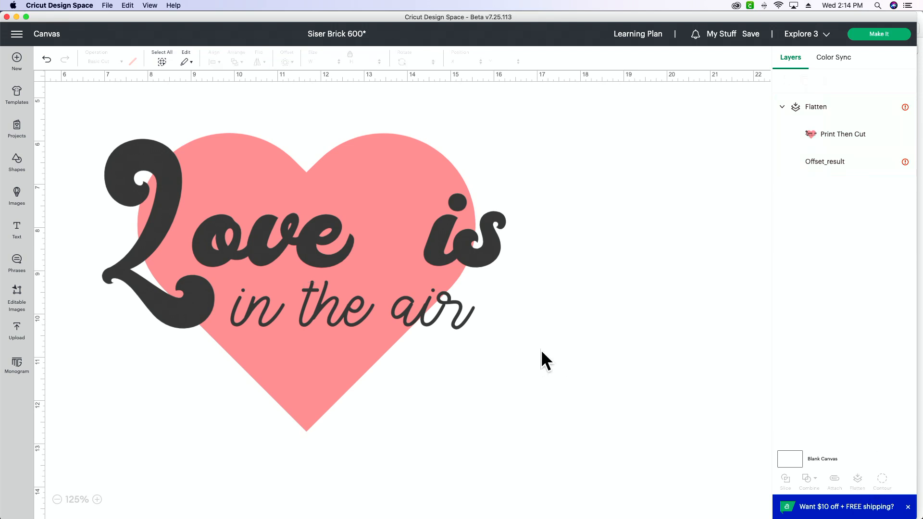
pyautogui.click(314, 217)
pyautogui.click(860, 481)
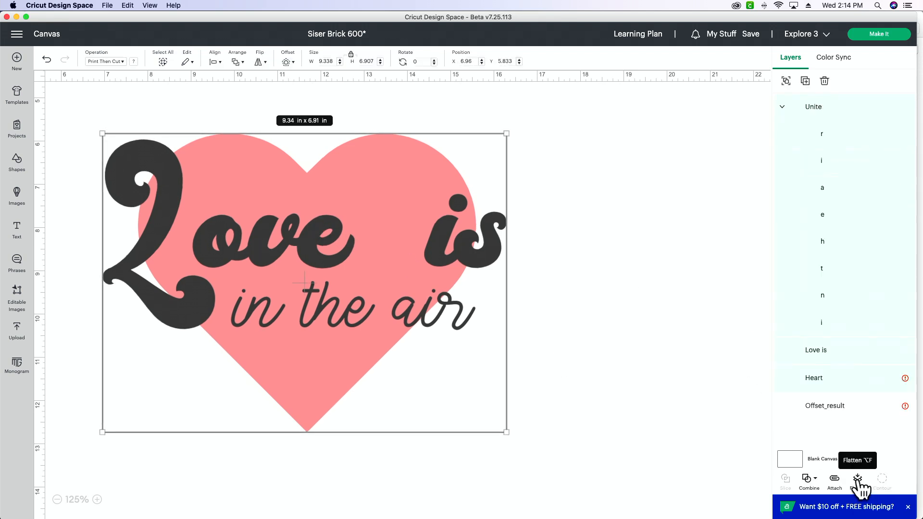
# - Move the selected heart and text layers to about X 10.86, Y 6.42 and weld them into one shape
pyautogui.moveTo(388, 255); pyautogui.dragTo(554, 272)
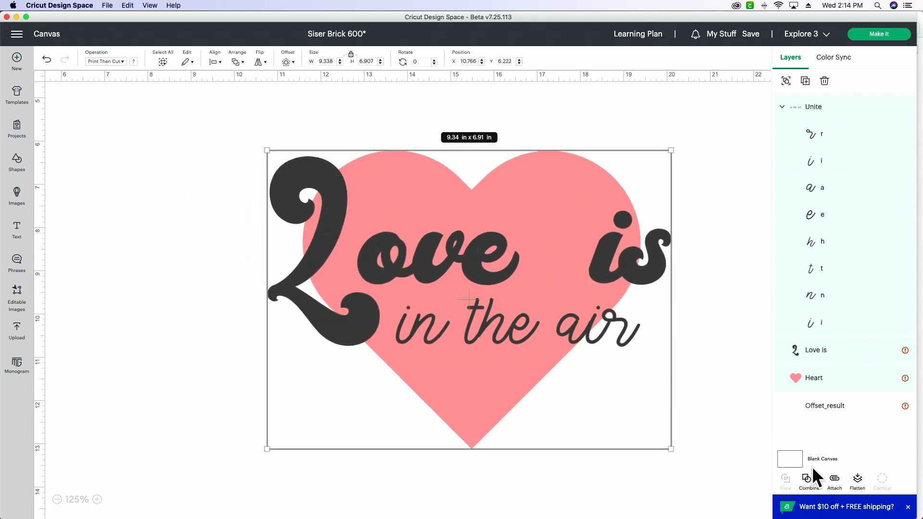
pyautogui.moveTo(480, 229); pyautogui.dragTo(474, 277)
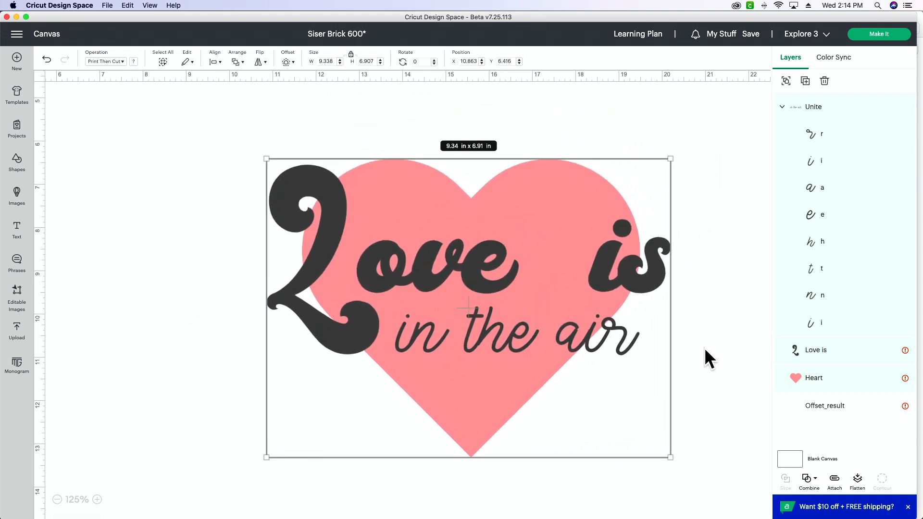
pyautogui.scroll(-1, 483, 291)
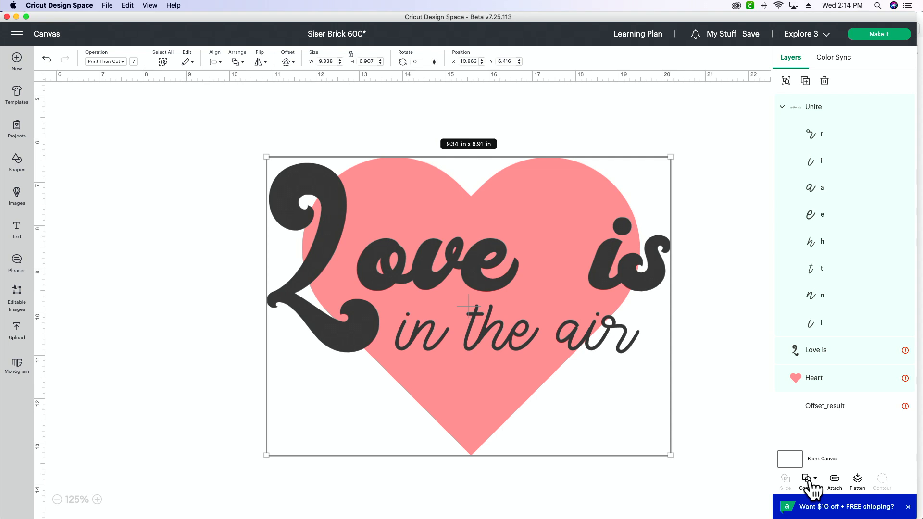
pyautogui.click(810, 478)
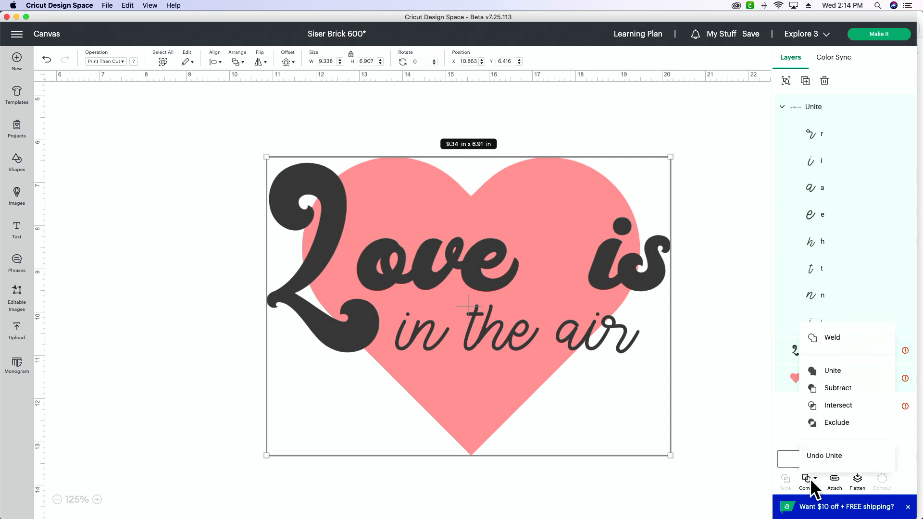
pyautogui.click(832, 338)
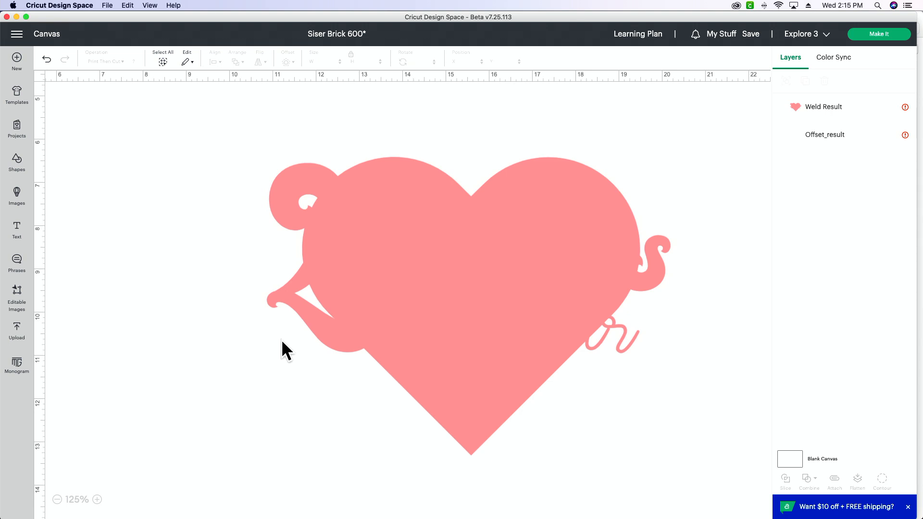
# - Undo the weld and move the heart together with both text lines further down and to the right on the canvas
pyautogui.press('super+z')
pyautogui.moveTo(644, 401); pyautogui.dragTo(468, 169)
pyautogui.click(704, 406)
pyautogui.moveTo(696, 383); pyautogui.dragTo(594, 187)
pyautogui.moveTo(604, 299); pyautogui.dragTo(683, 379)
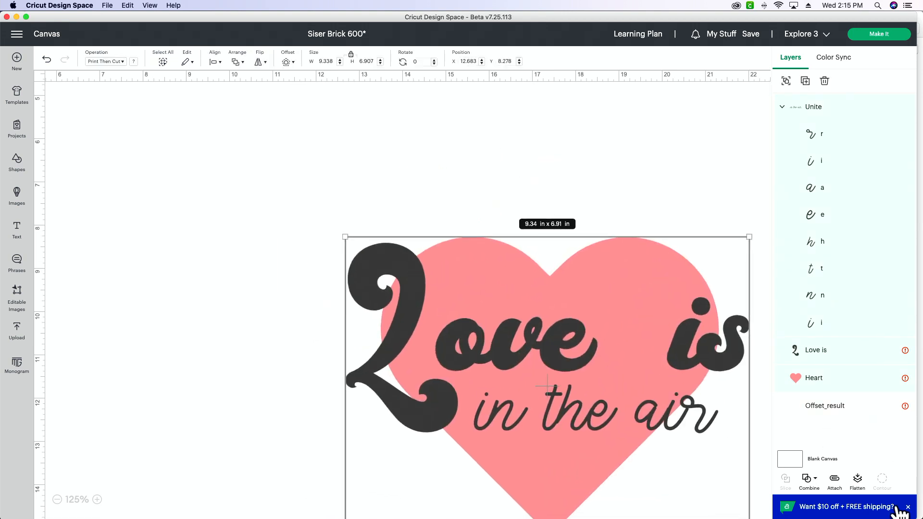
# - Combine the heart, "Love is" and "in the air" with the Unite operation
pyautogui.scroll(-3, 588, 400)
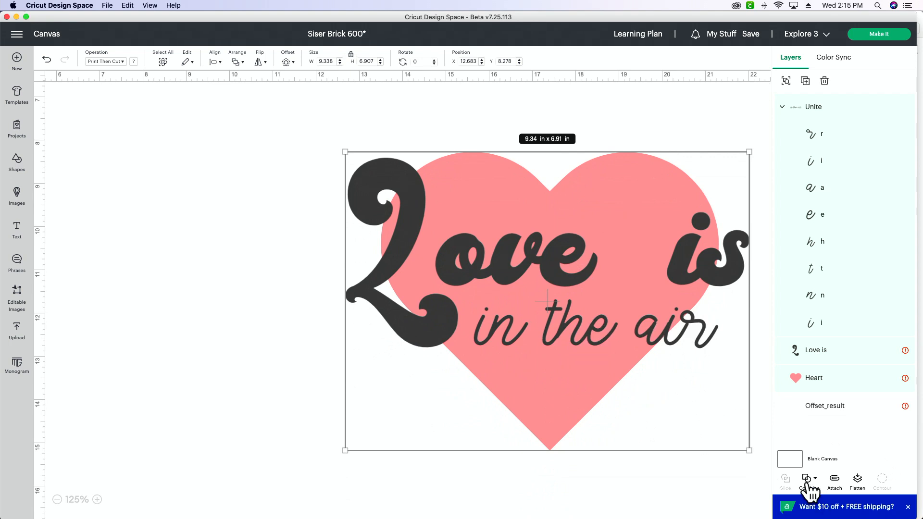
pyautogui.click(808, 483)
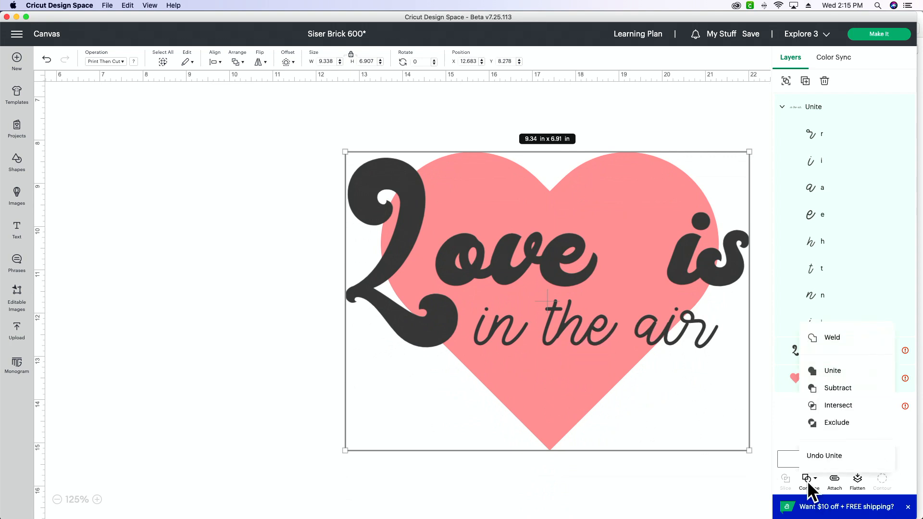
pyautogui.click(832, 375)
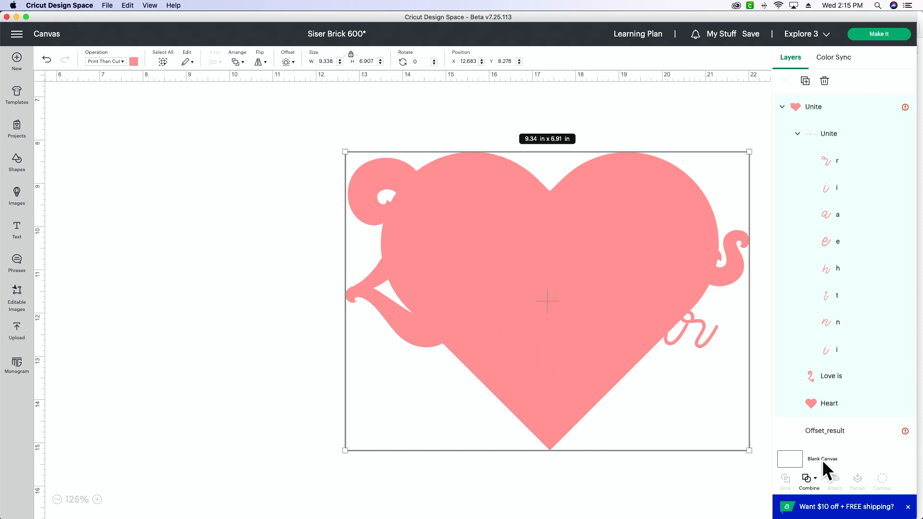
# - Within the united shape, move "Love is" down below the heart and place "in the air" directly beneath it
pyautogui.click(826, 376)
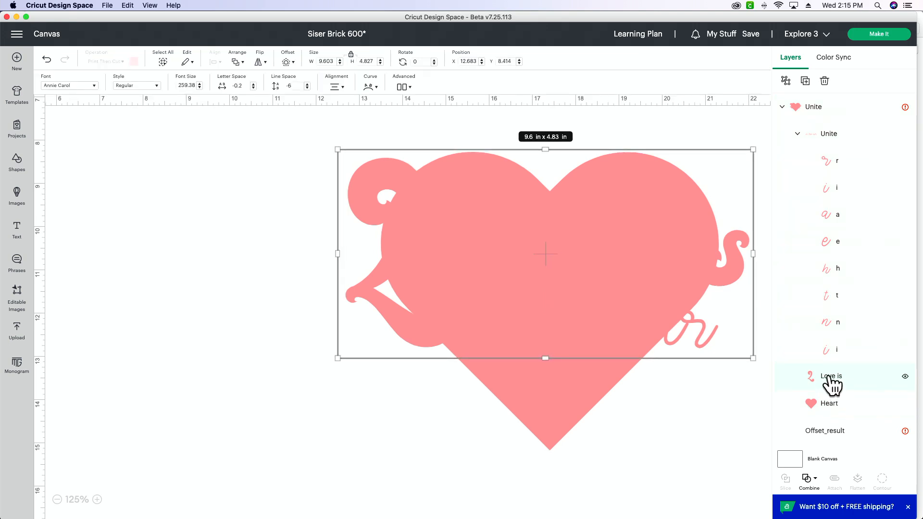
pyautogui.moveTo(365, 183); pyautogui.dragTo(332, 397)
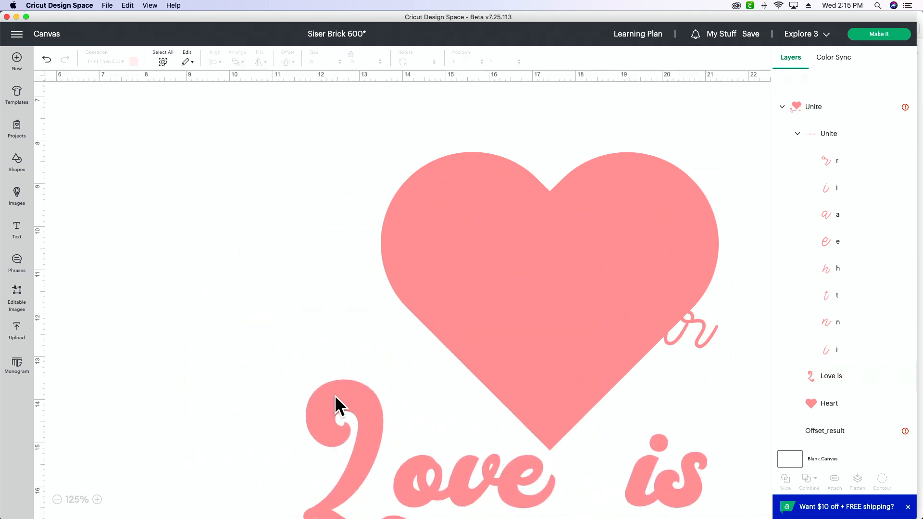
pyautogui.scroll(-5, 333, 397)
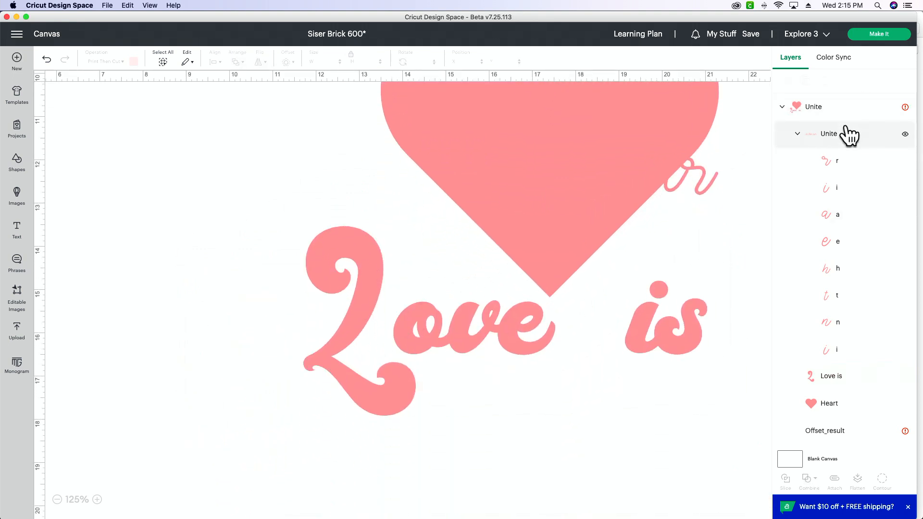
pyautogui.click(849, 135)
pyautogui.moveTo(700, 177); pyautogui.dragTo(654, 382)
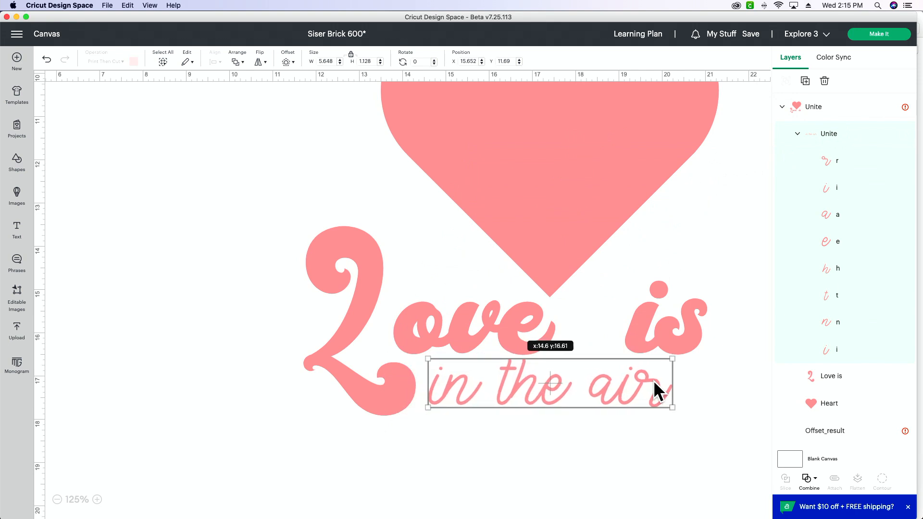
pyautogui.scroll(2, 652, 380)
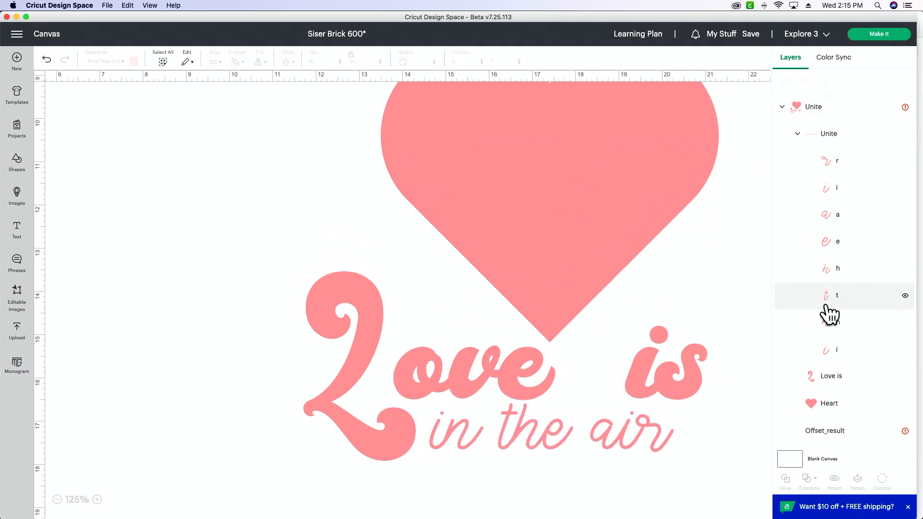
# - Shrink the united shape's heart to about 4.18 x 3.7 in and position it between "Love" and "is"
pyautogui.click(839, 407)
pyautogui.moveTo(719, 339); pyautogui.dragTo(512, 124)
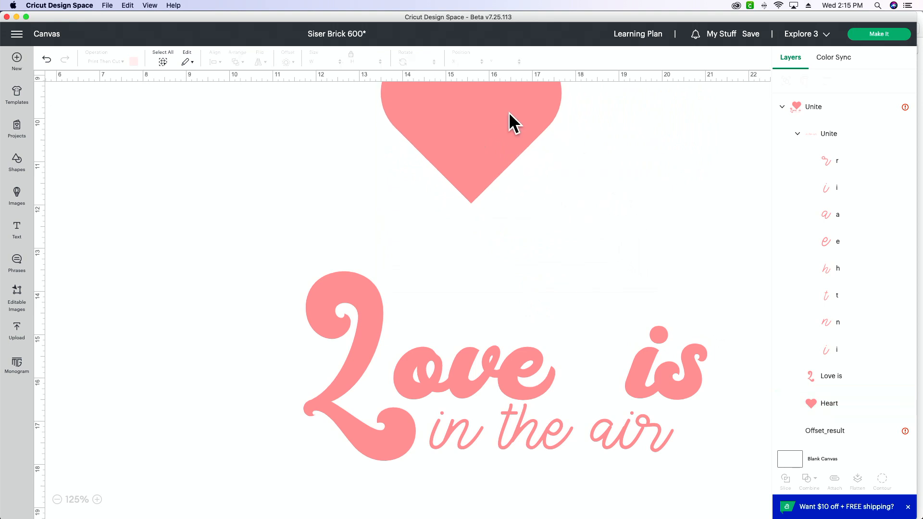
pyautogui.click(875, 411)
pyautogui.moveTo(504, 128); pyautogui.dragTo(621, 280)
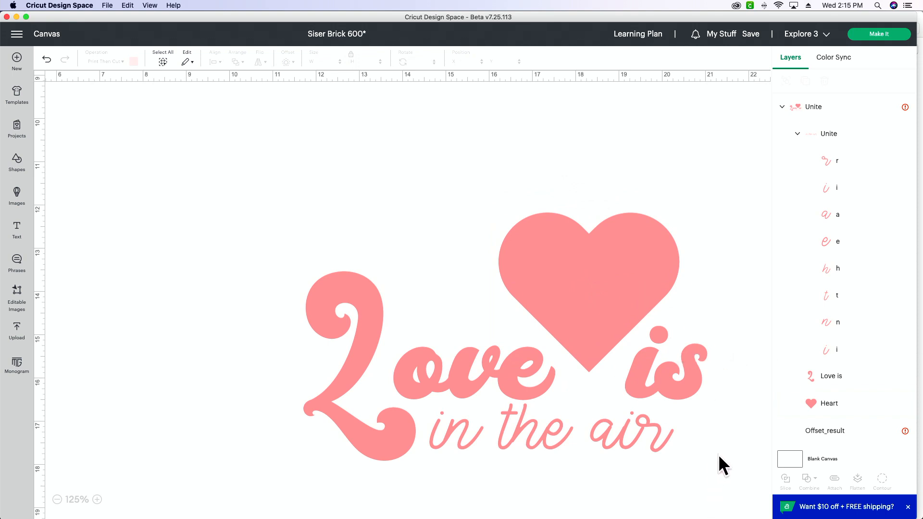
# - Undo the outer Unite so the heart, "Love is" and "in the air" become separate layers again
pyautogui.moveTo(739, 483); pyautogui.dragTo(486, 251)
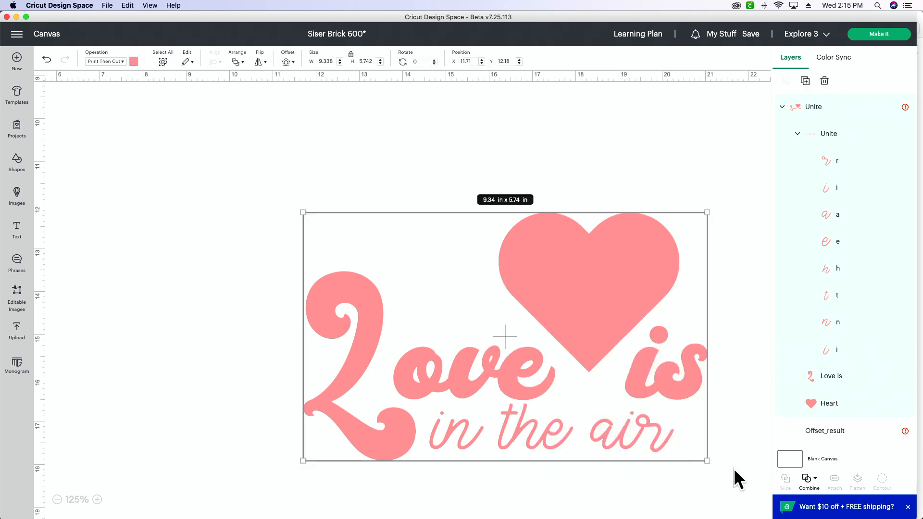
pyautogui.click(812, 480)
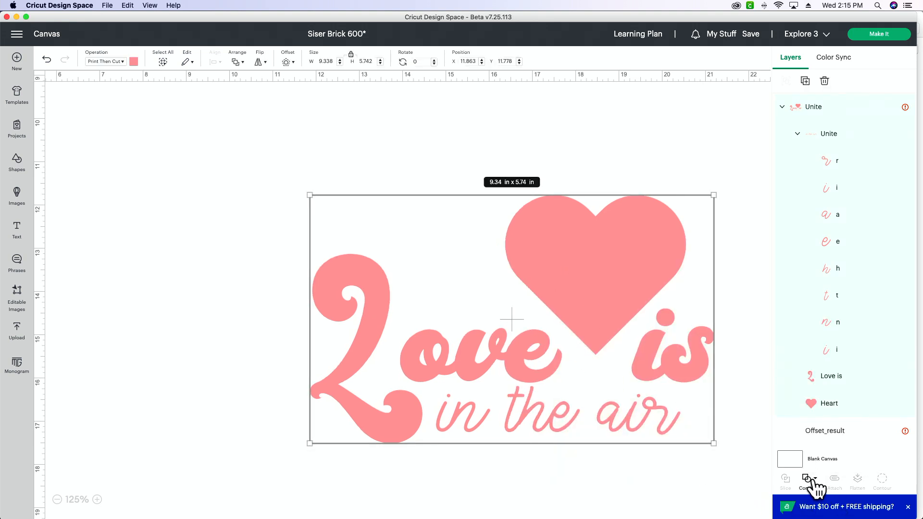
pyautogui.click(811, 479)
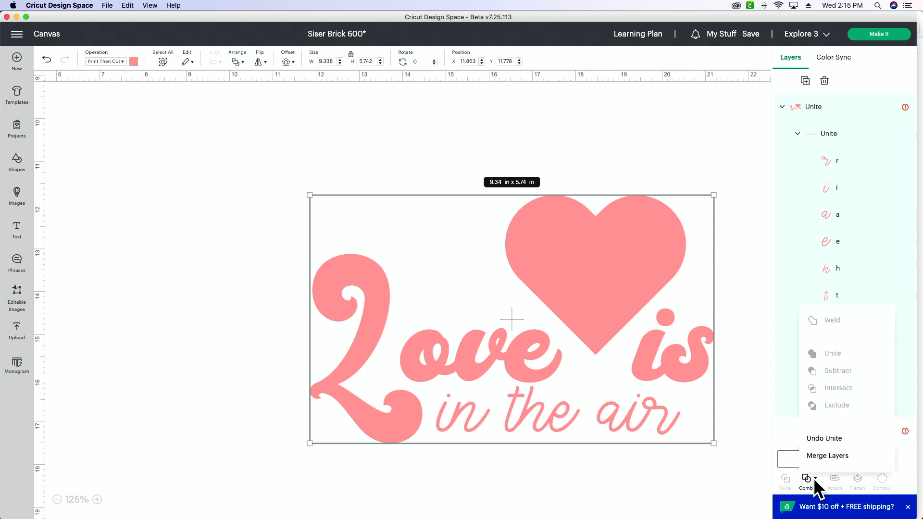
pyautogui.click(820, 444)
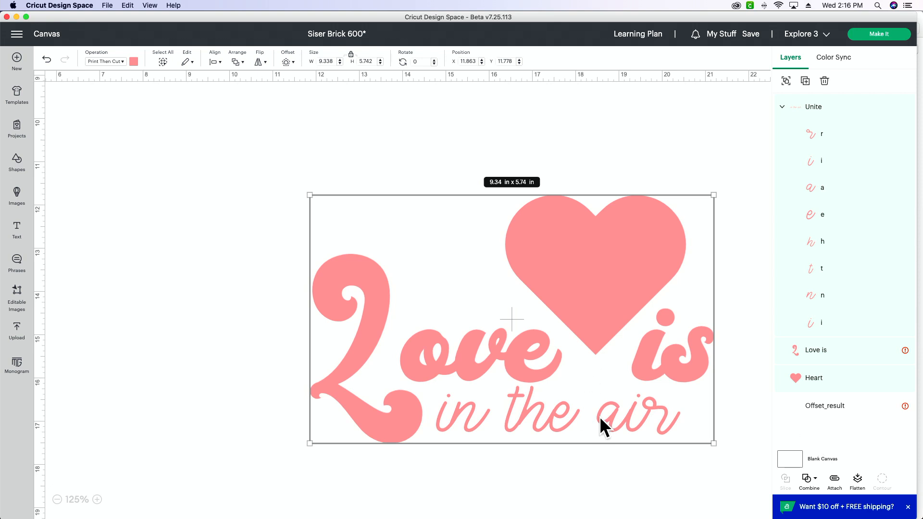
# - Move the heart to overlap the word "is" and subtract "Love is" from it
pyautogui.click(613, 471)
pyautogui.moveTo(618, 256); pyautogui.dragTo(665, 282)
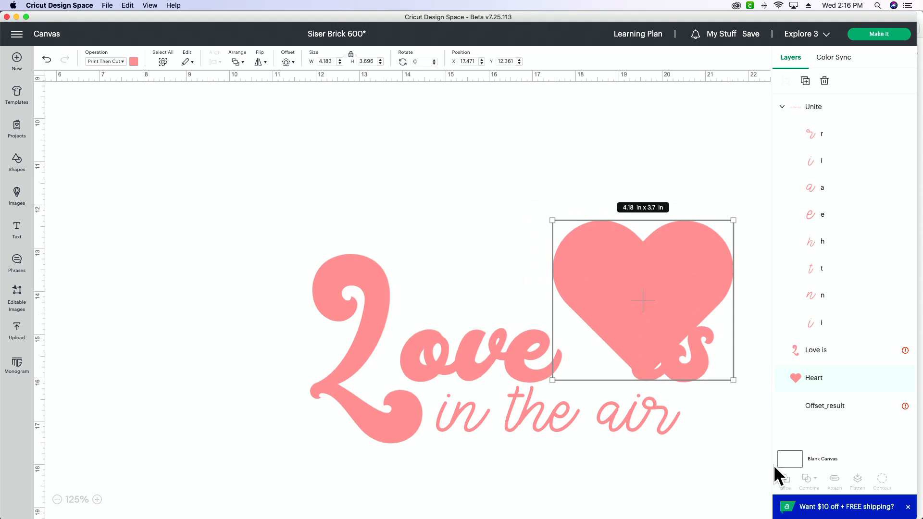
pyautogui.keyDown('shift'); pyautogui.click(670, 359); pyautogui.keyUp('shift')
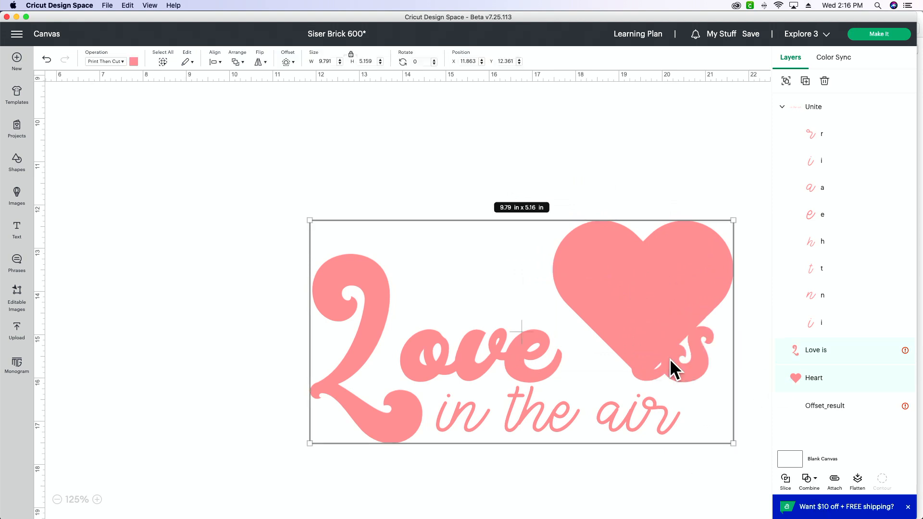
pyautogui.click(809, 480)
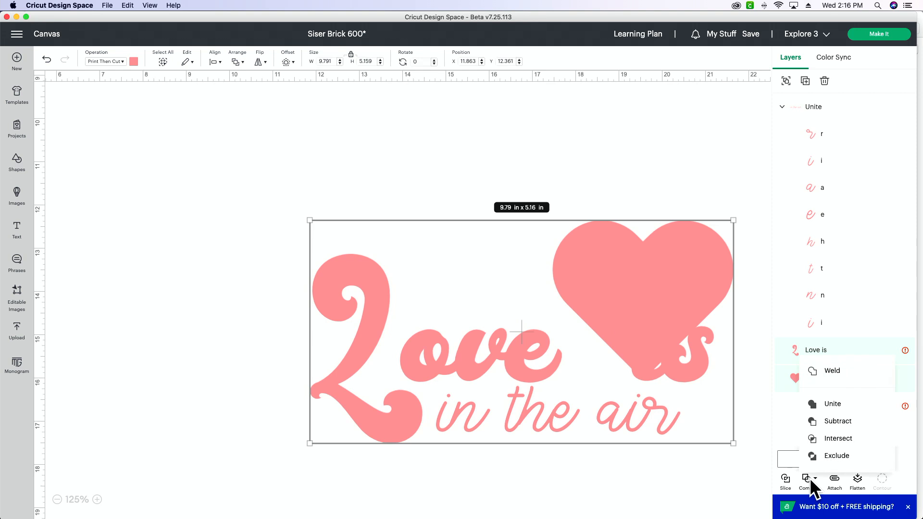
pyautogui.click(837, 422)
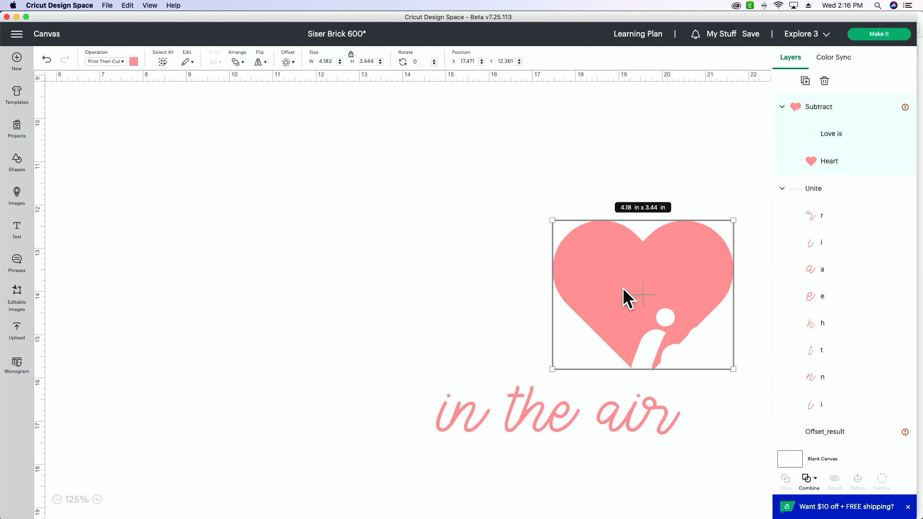
# - Undo the subtraction of "Love is" from the small heart
pyautogui.click(634, 348)
pyautogui.press('super+z')
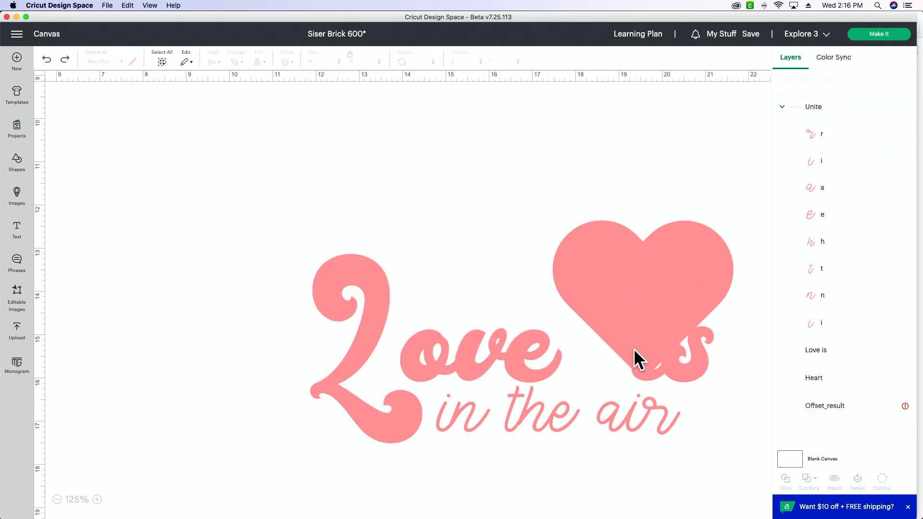
pyautogui.moveTo(698, 170); pyautogui.dragTo(609, 381)
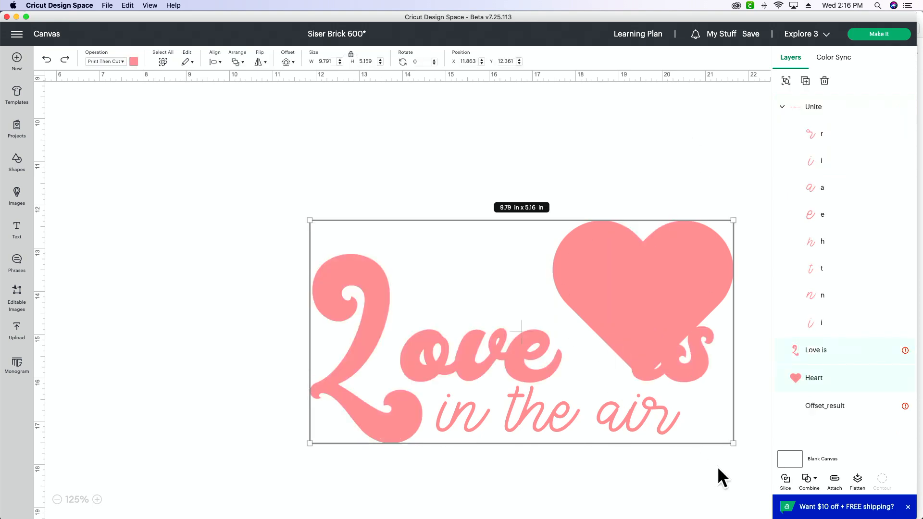
pyautogui.click(809, 482)
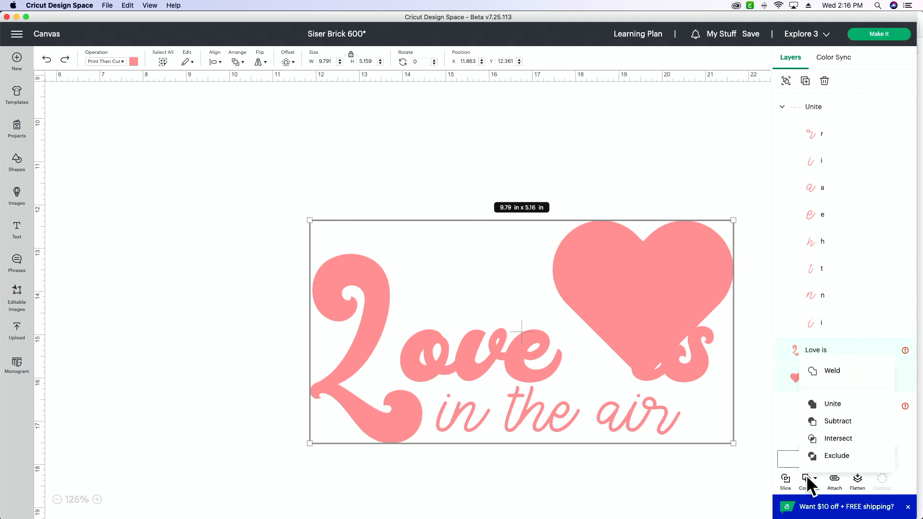
pyautogui.click(620, 462)
pyautogui.click(634, 143)
# - Move "Love is" up and to the left, and enlarge the heart to about 9.55 x 8.44 in around "Love"
pyautogui.moveTo(625, 257); pyautogui.dragTo(550, 192)
pyautogui.moveTo(721, 247); pyautogui.dragTo(387, 139)
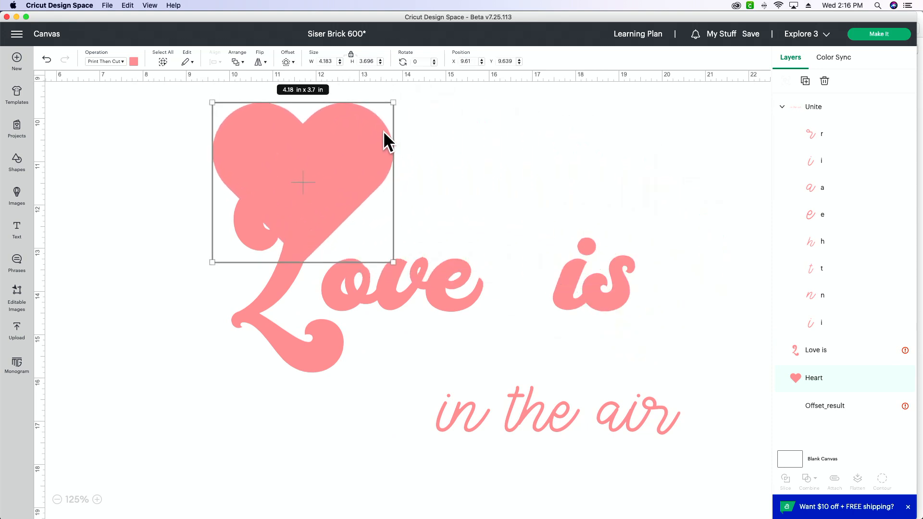
pyautogui.moveTo(451, 380); pyautogui.dragTo(515, 458)
pyautogui.moveTo(555, 112); pyautogui.dragTo(508, 114)
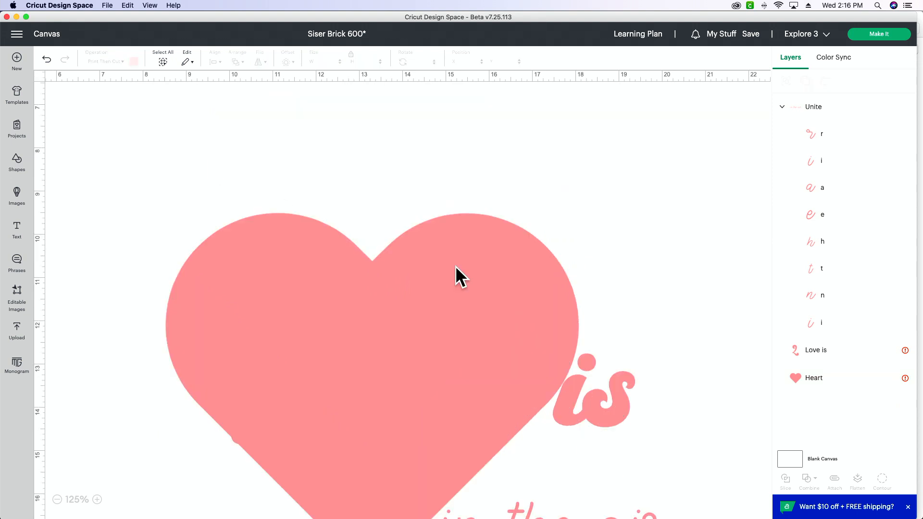
# - Try subtracting "Love is" from the enlarged heart and undo the operation
pyautogui.moveTo(683, 281); pyautogui.dragTo(459, 413)
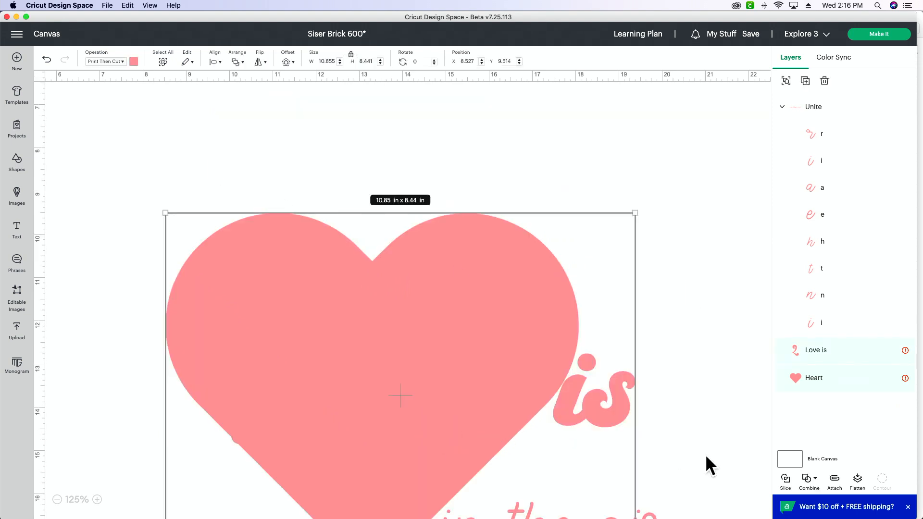
pyautogui.click(809, 480)
pyautogui.click(829, 422)
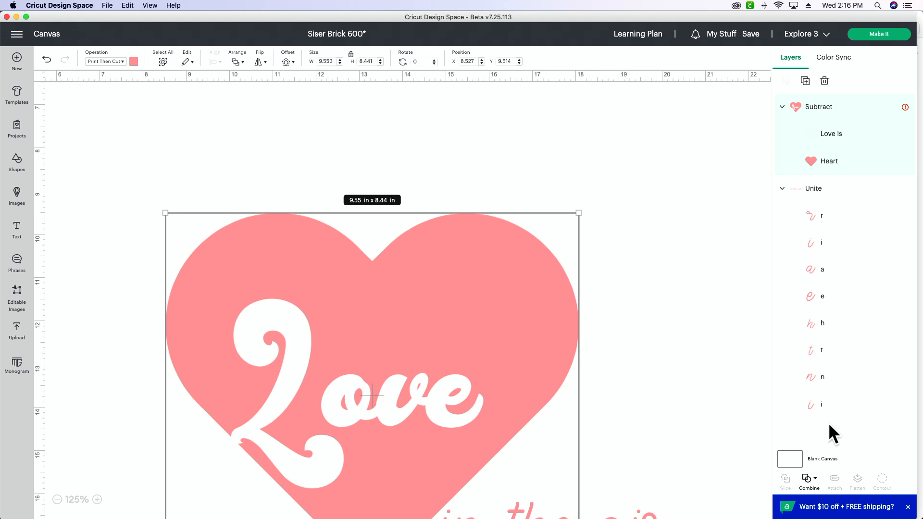
pyautogui.press('super+z')
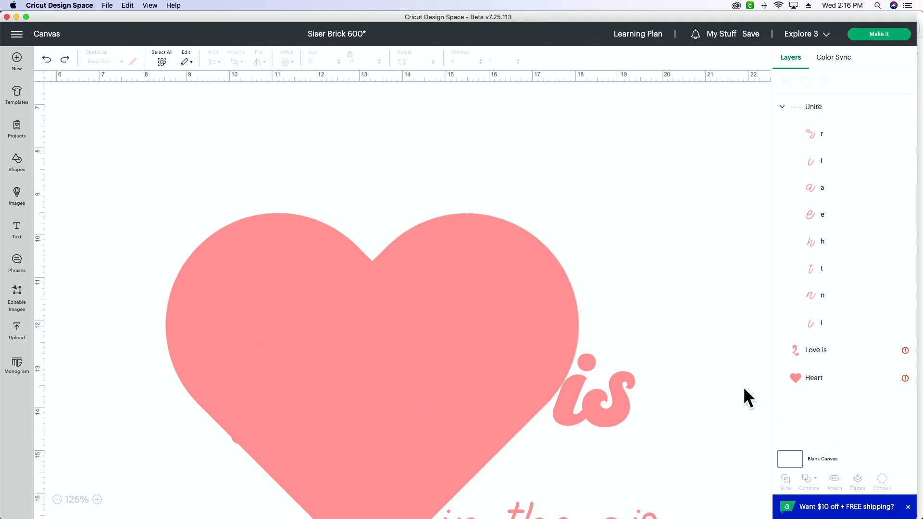
# - Select the large heart and "Love is" again and apply the Subtract operation to them
pyautogui.moveTo(720, 306); pyautogui.dragTo(468, 441)
pyautogui.click(811, 485)
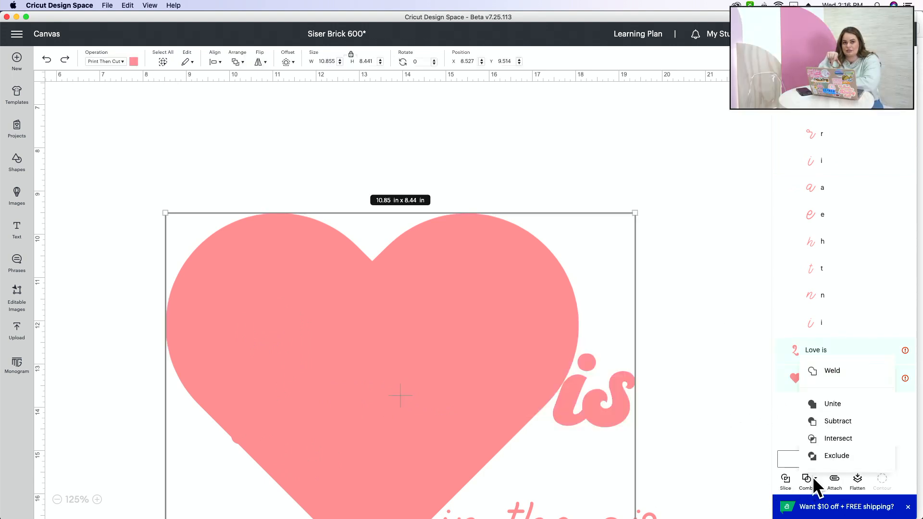
pyautogui.click(830, 420)
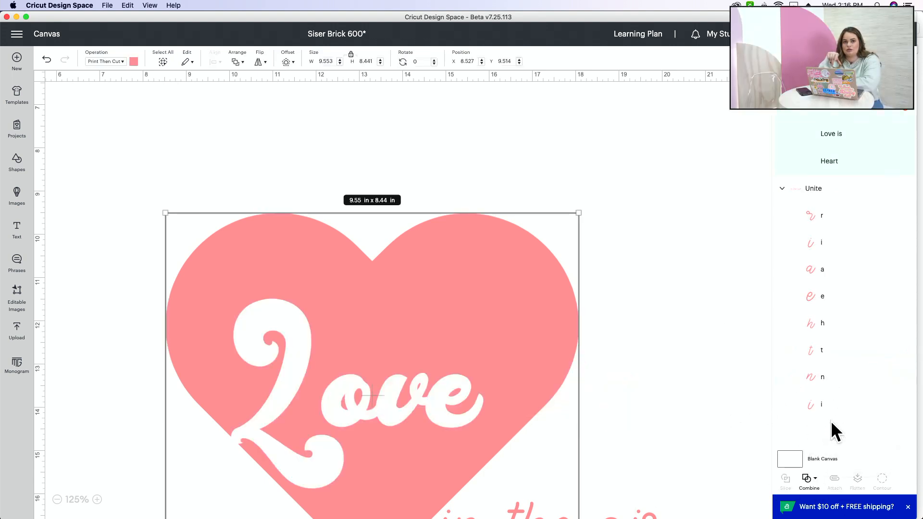
# - Shift the "Love is" cut-out up and to the right within the subtracted heart, and undo the subtraction
pyautogui.click(836, 135)
pyautogui.moveTo(606, 390); pyautogui.dragTo(627, 373)
pyautogui.click(835, 136)
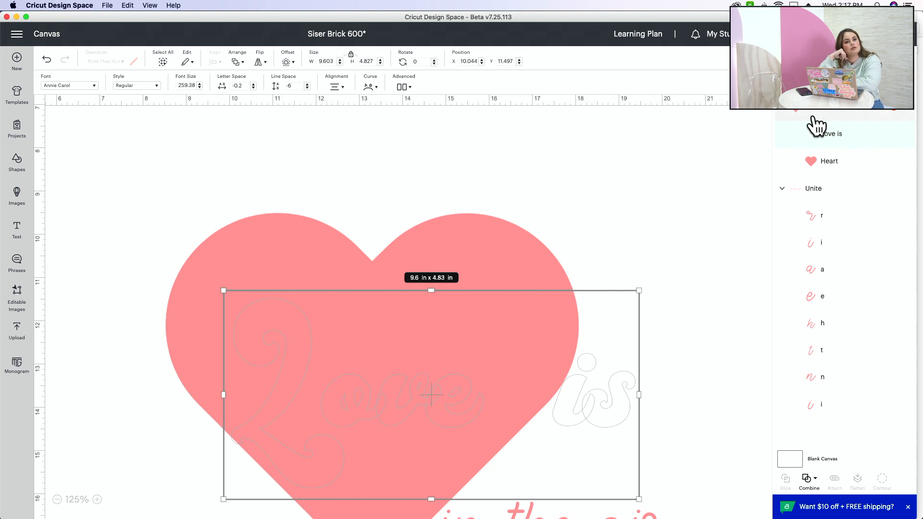
pyautogui.moveTo(592, 397); pyautogui.dragTo(622, 368)
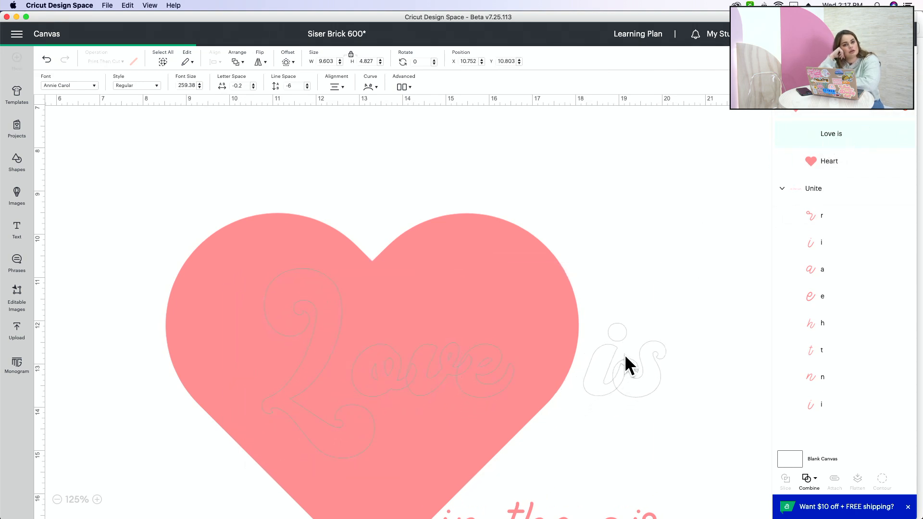
pyautogui.click(720, 277)
pyautogui.scroll(-2, 653, 347)
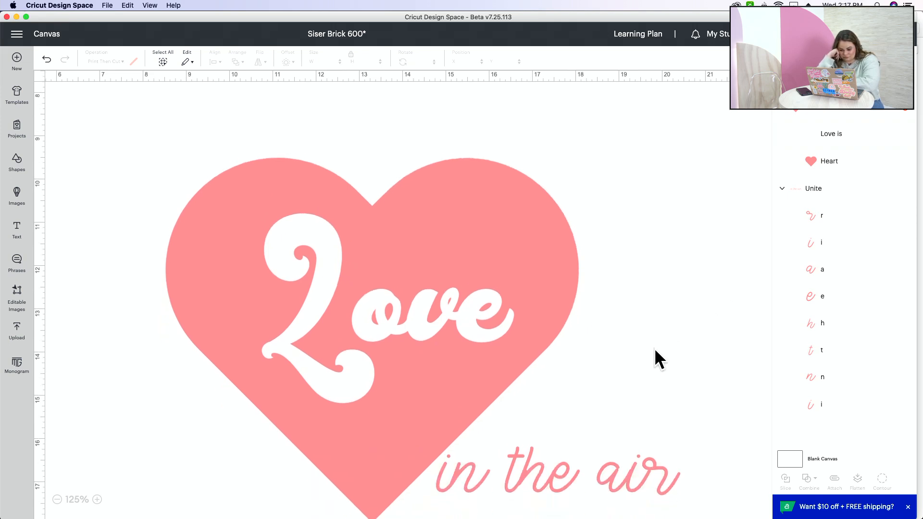
pyautogui.press('super+z')
# - Intersect "Love is" with the large heart and undo the operation
pyautogui.moveTo(727, 219); pyautogui.dragTo(528, 380)
pyautogui.click(802, 478)
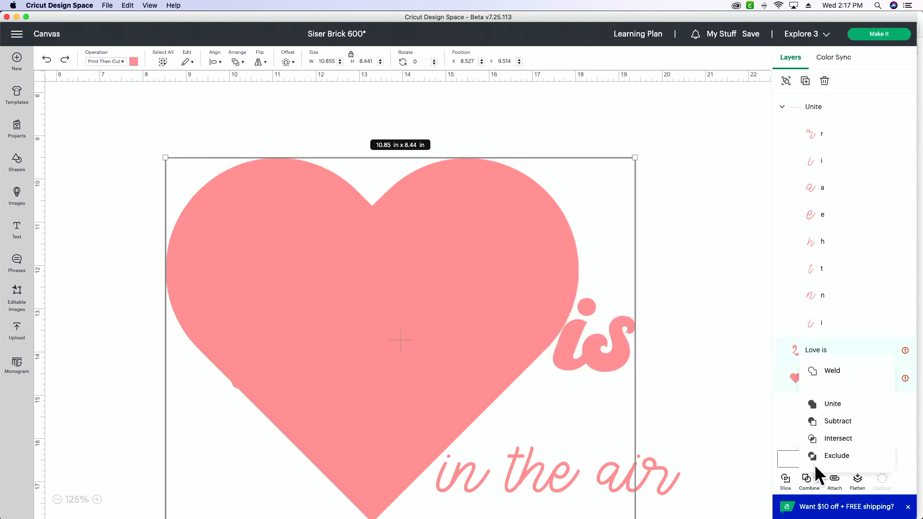
pyautogui.click(837, 438)
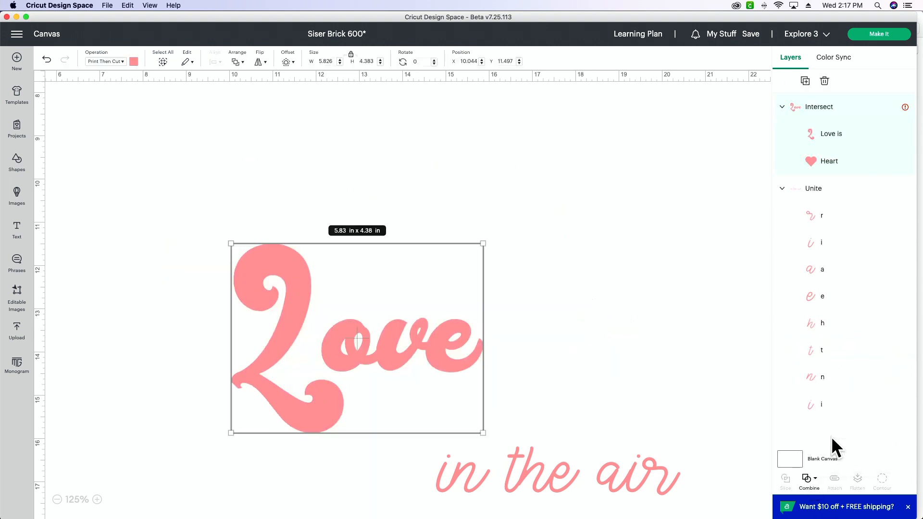
pyautogui.press('super+z')
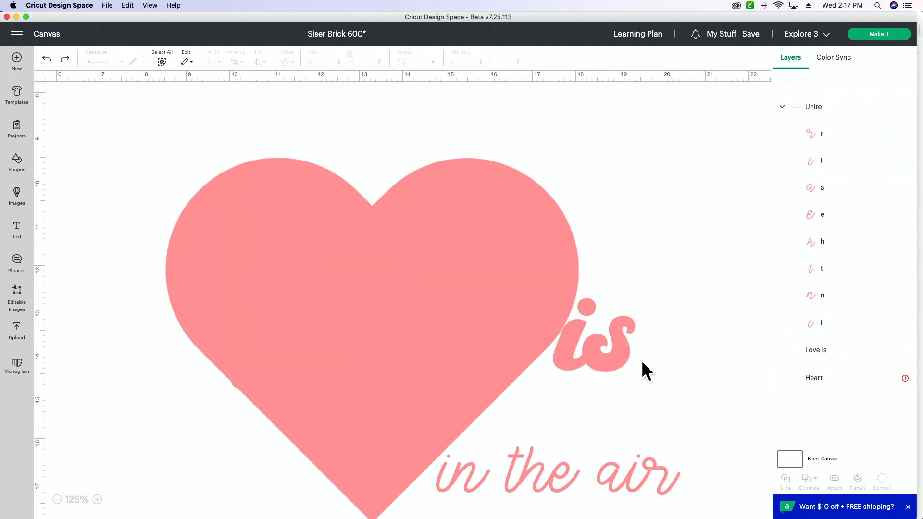
# - Move "Love is" down and left across the heart's lower half, and combine the two with Exclude
pyautogui.moveTo(611, 339); pyautogui.dragTo(565, 386)
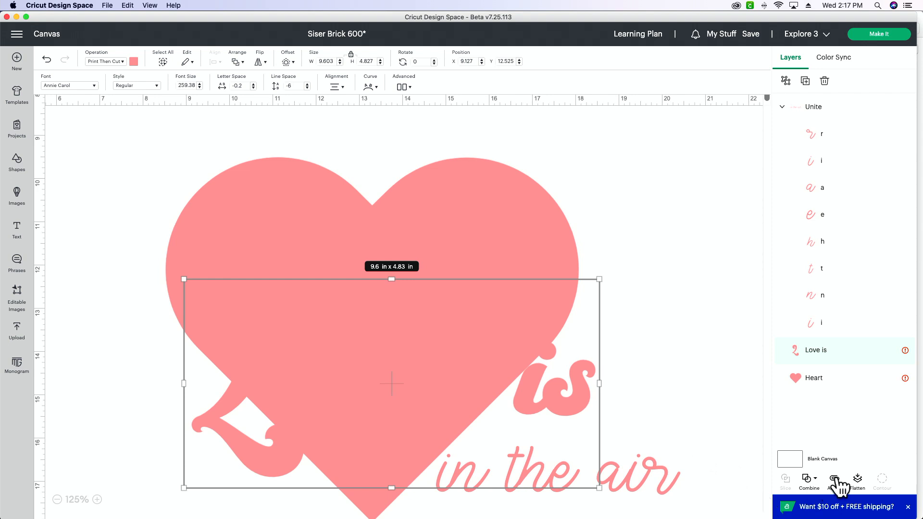
pyautogui.click(809, 482)
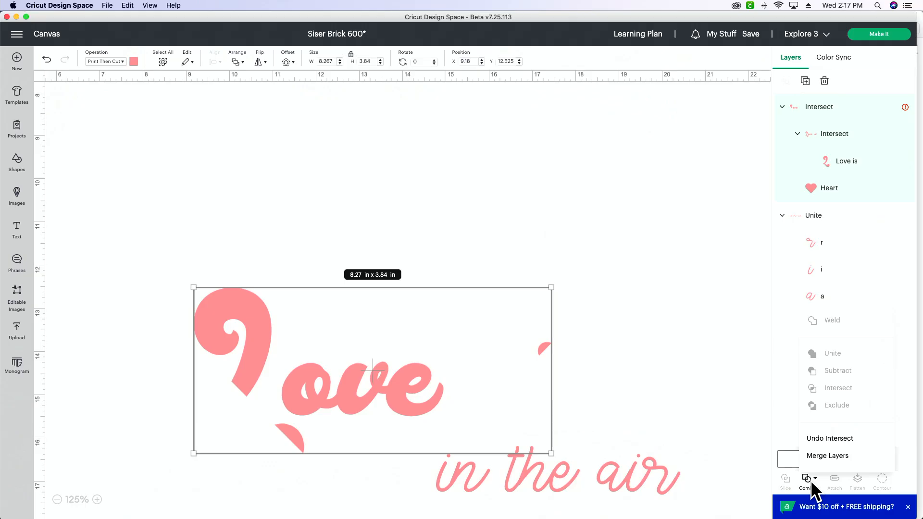
pyautogui.click(810, 481)
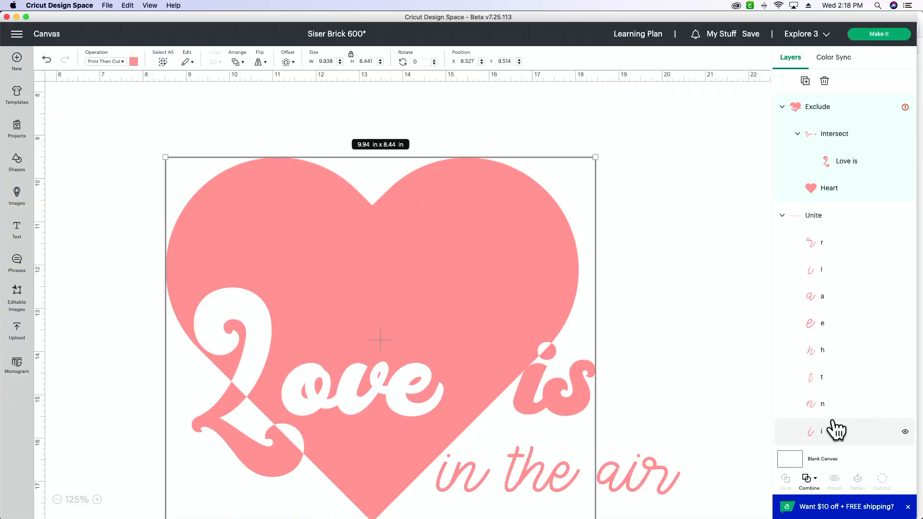
# - Change the blank canvas background colour to light grey
pyautogui.scroll(-3, 684, 392)
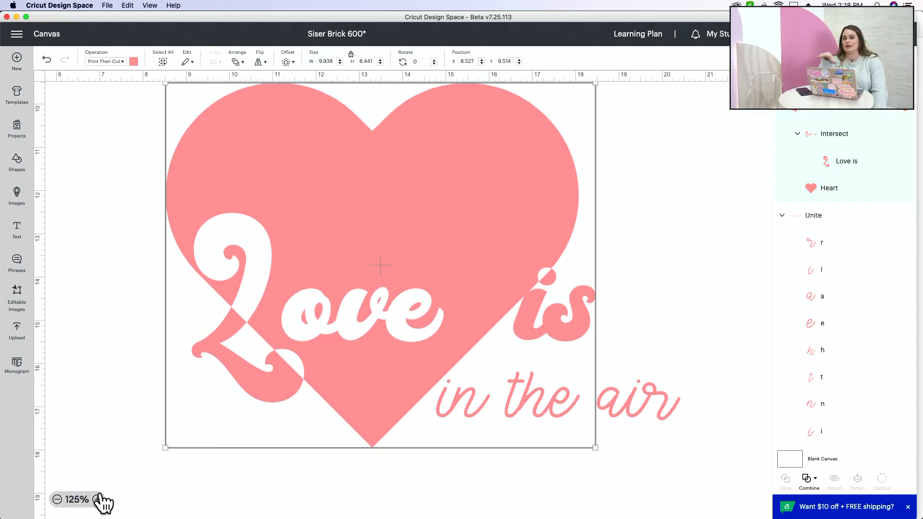
pyautogui.click(58, 499)
pyautogui.click(58, 499)
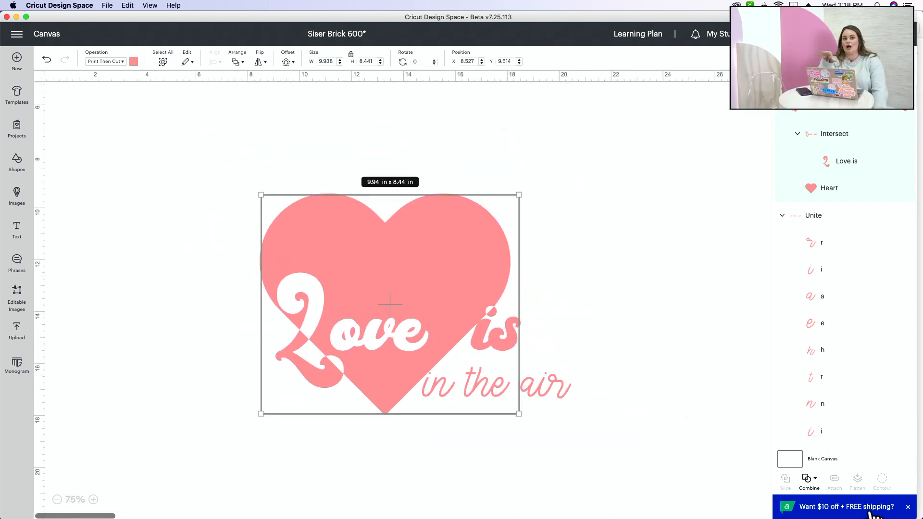
pyautogui.click(798, 464)
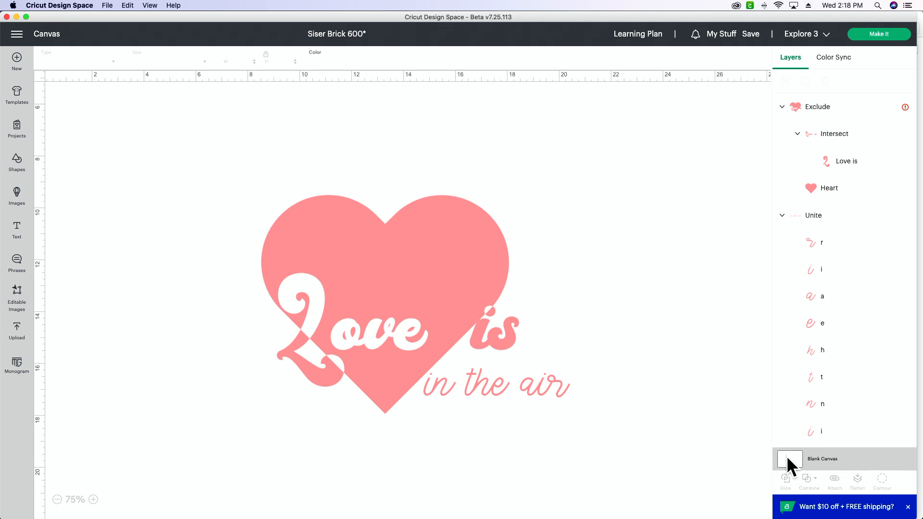
pyautogui.click(313, 62)
pyautogui.click(335, 145)
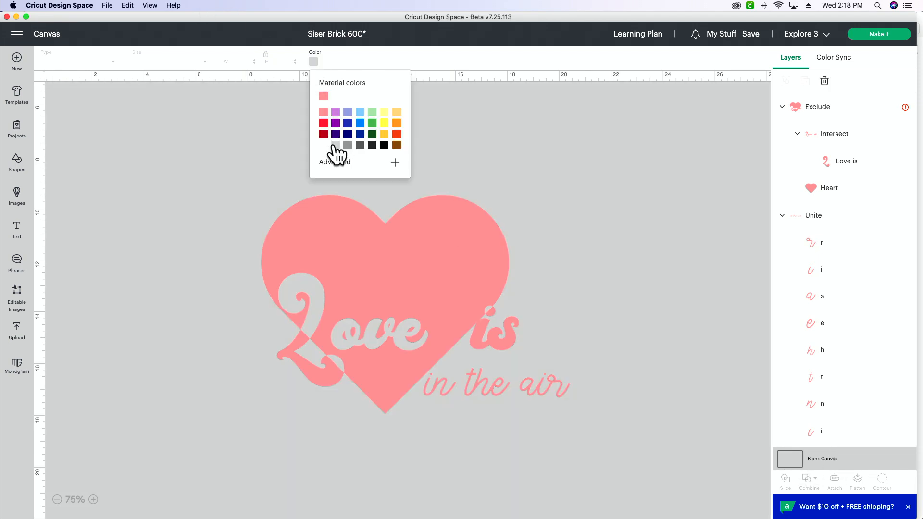
pyautogui.click(579, 336)
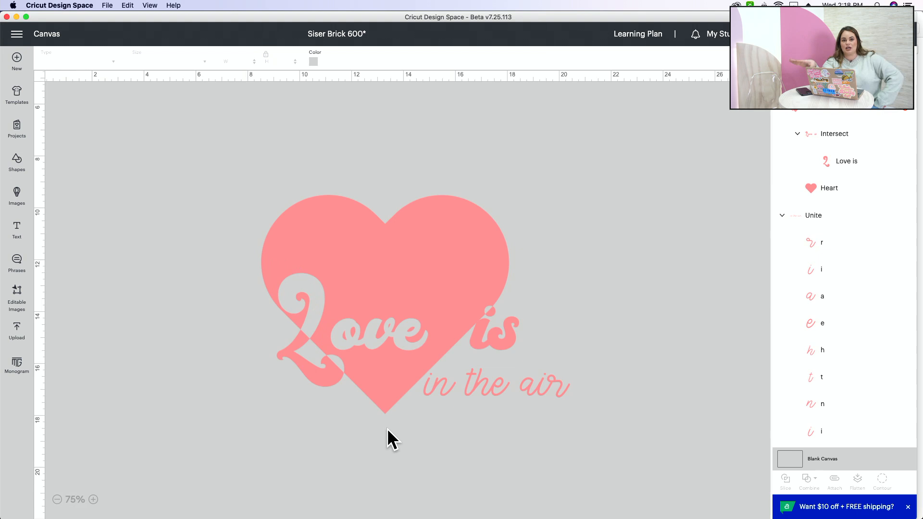
pyautogui.moveTo(282, 437); pyautogui.dragTo(249, 325)
pyautogui.click(408, 454)
pyautogui.click(407, 302)
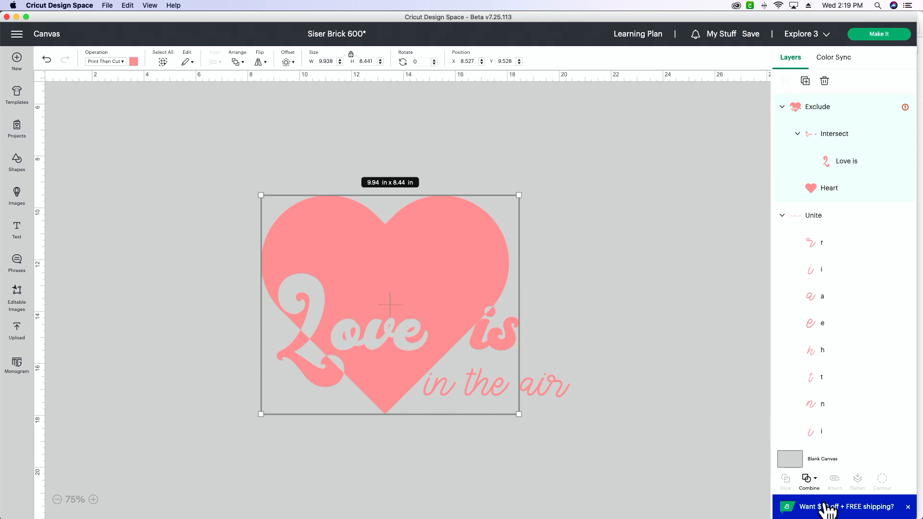
pyautogui.click(793, 456)
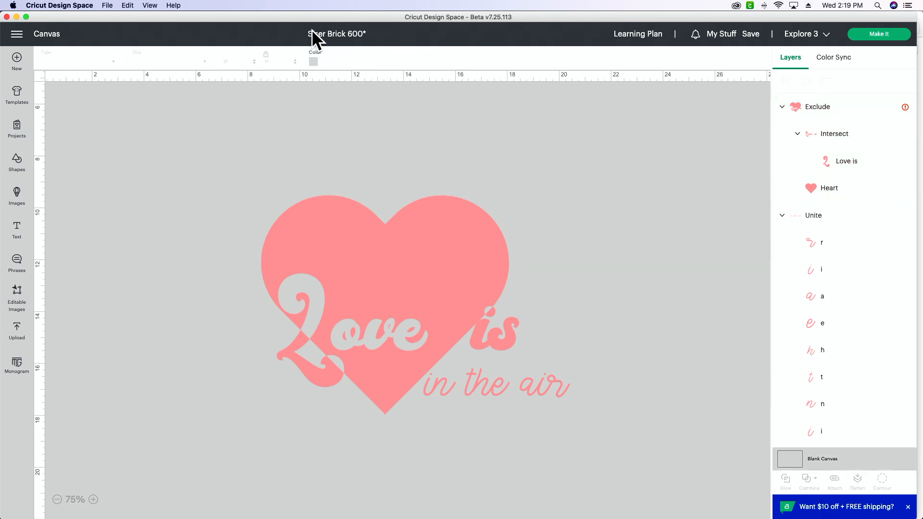
pyautogui.click(314, 61)
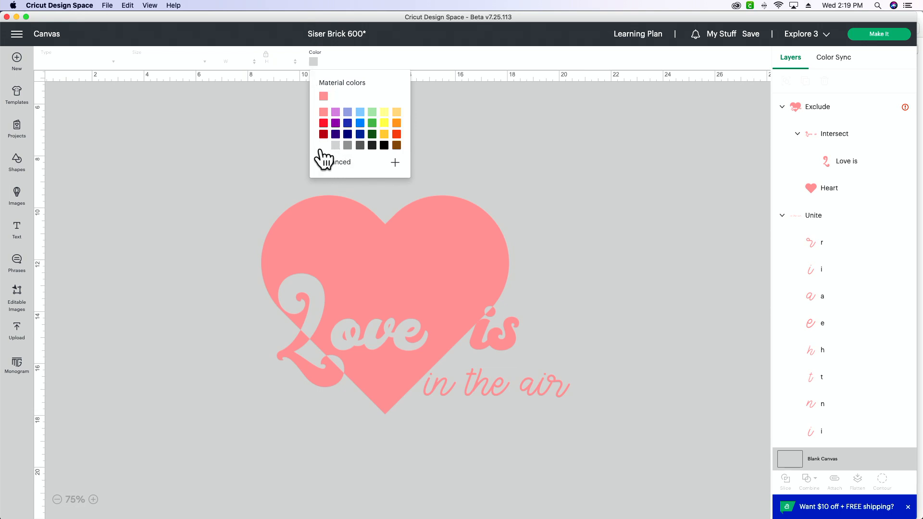
pyautogui.click(583, 229)
# - Add a 0.25 in offset with rounded corners around the excluded heart design and colour it white
pyautogui.moveTo(638, 193); pyautogui.dragTo(402, 345)
pyautogui.click(286, 62)
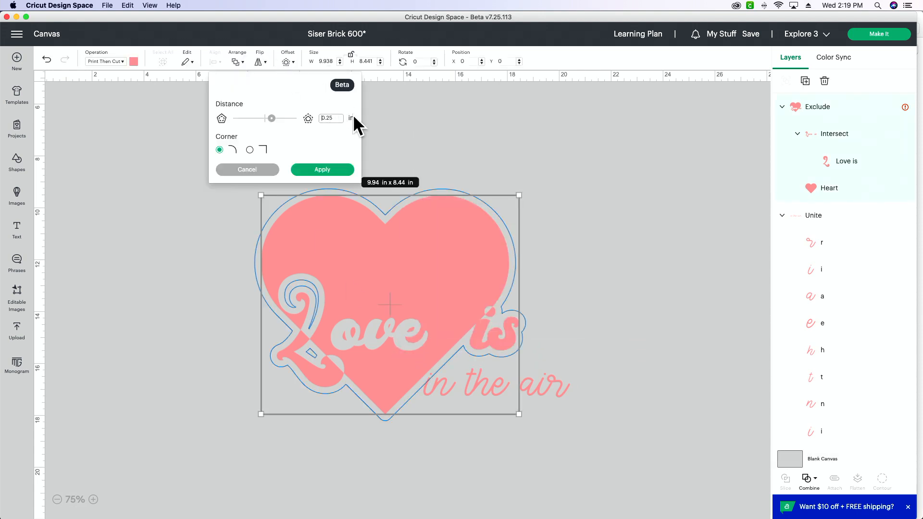
pyautogui.click(322, 169)
pyautogui.click(134, 62)
pyautogui.click(143, 170)
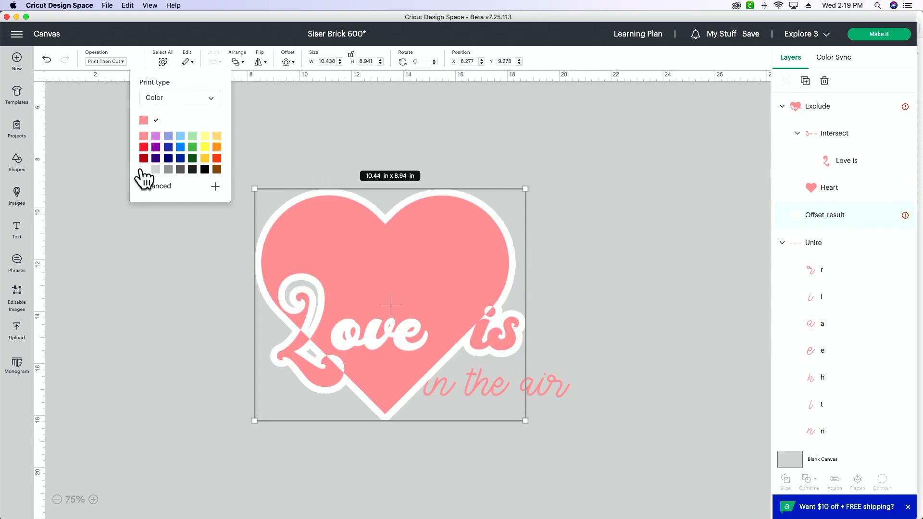
pyautogui.click(573, 242)
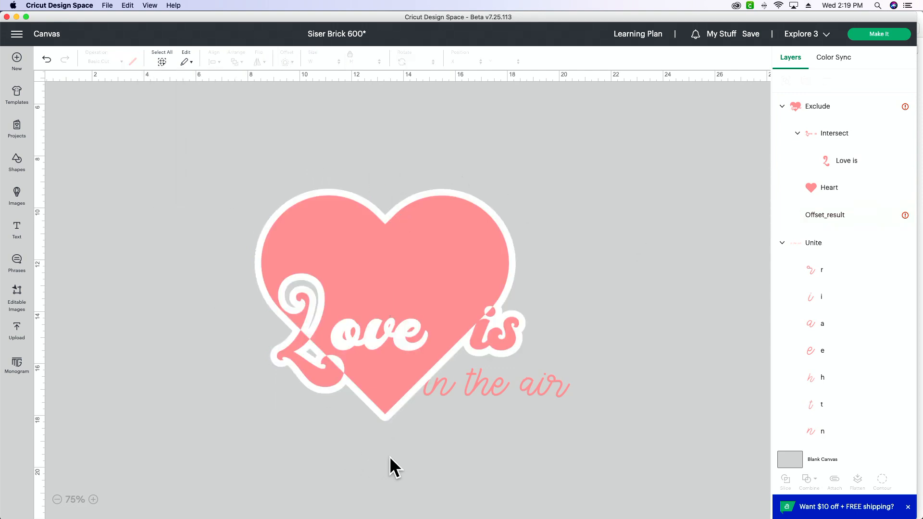
# - Undo and redo the offset's white colour, try flattening it with the heart design, and undo back to before the offset
pyautogui.press('super+z')
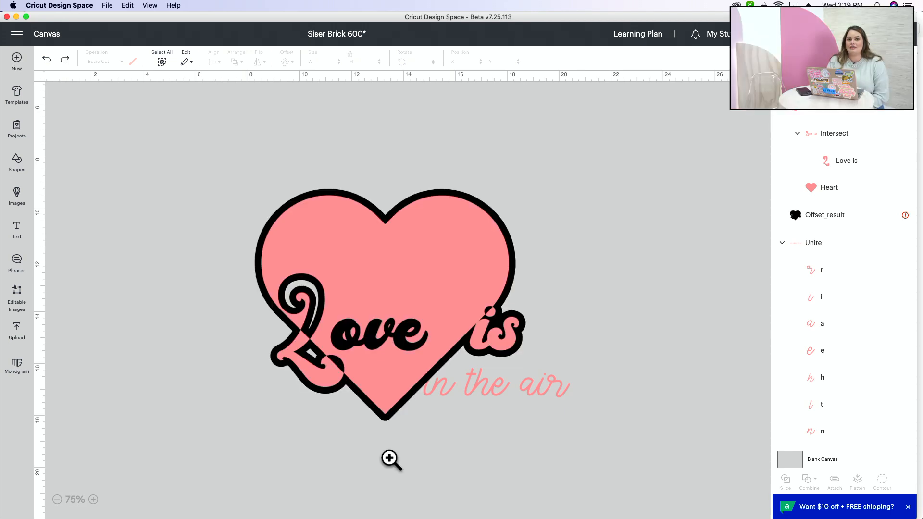
pyautogui.click(64, 59)
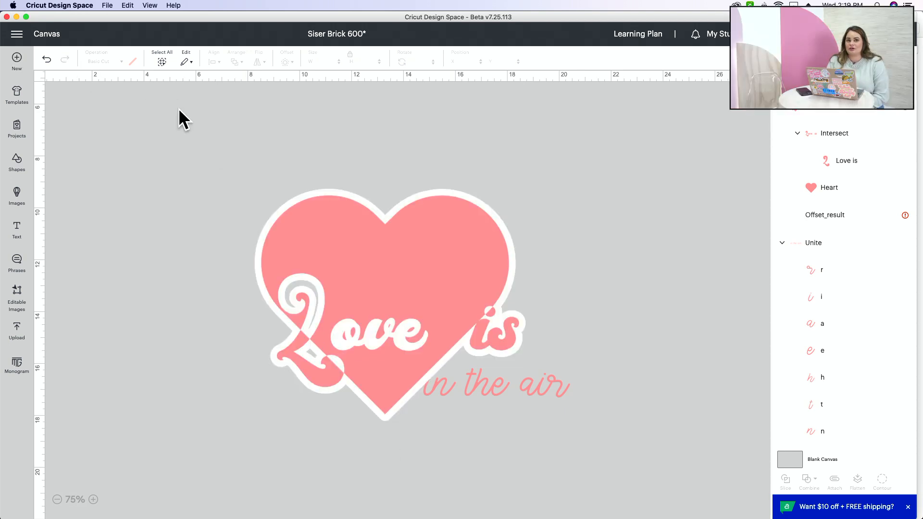
pyautogui.click(473, 262)
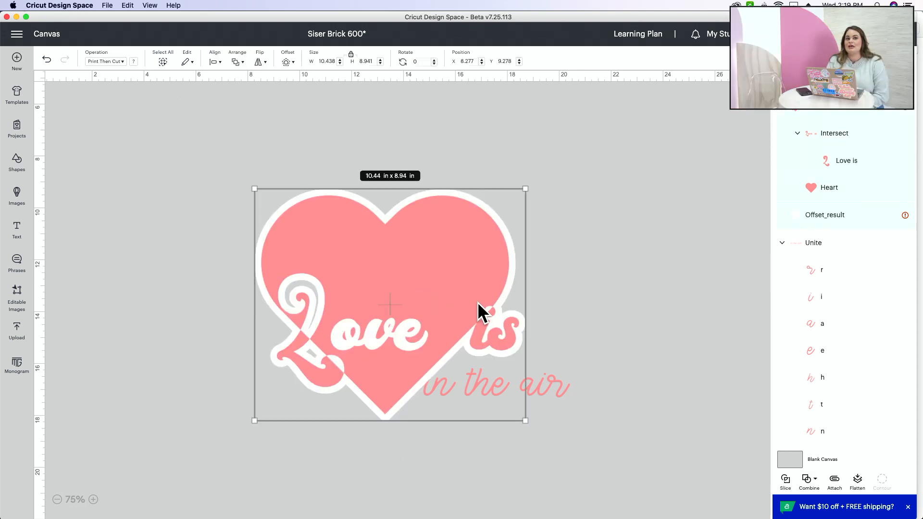
pyautogui.click(859, 480)
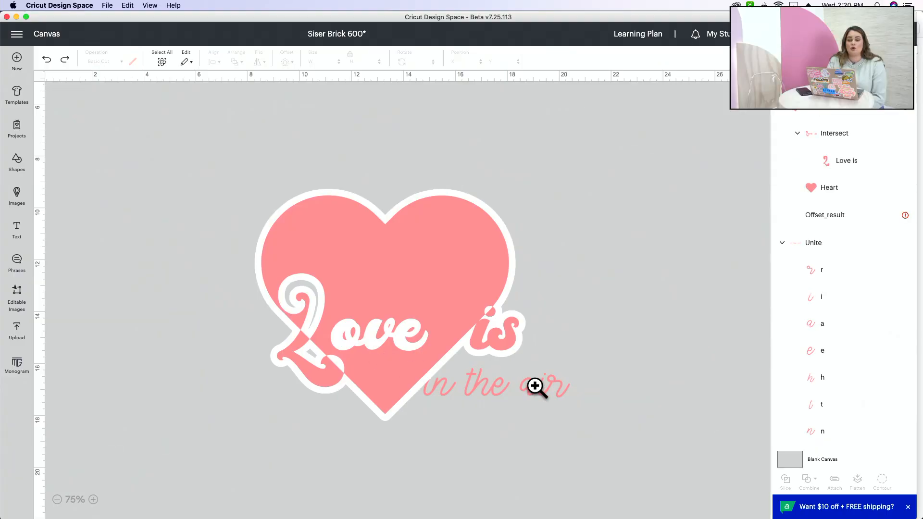
pyautogui.press('super+z')
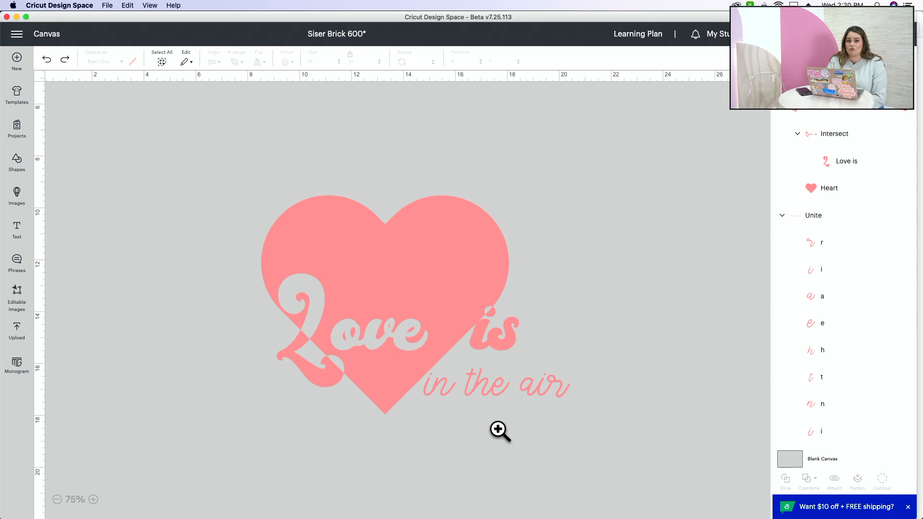
# - Select "Love is" inside the Exclude group and move it up and left across the middle of the heart
pyautogui.click(486, 263)
pyautogui.click(846, 163)
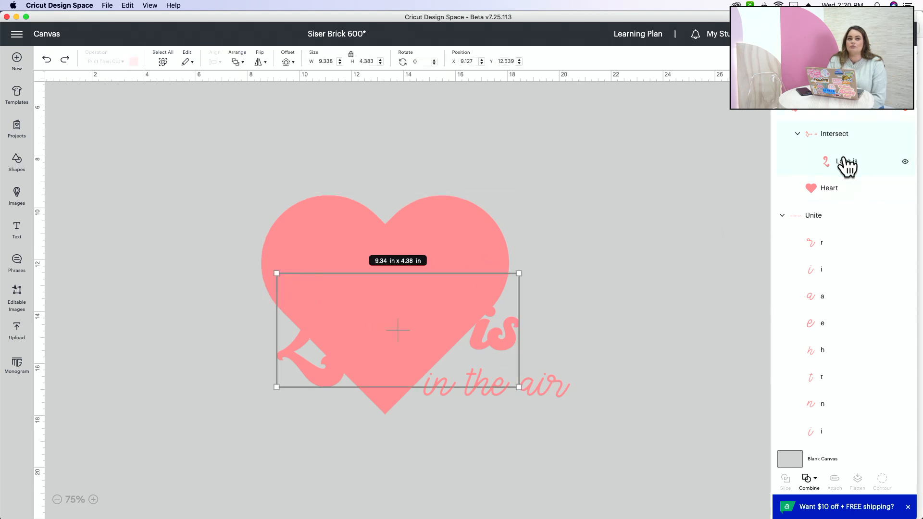
pyautogui.click(520, 297)
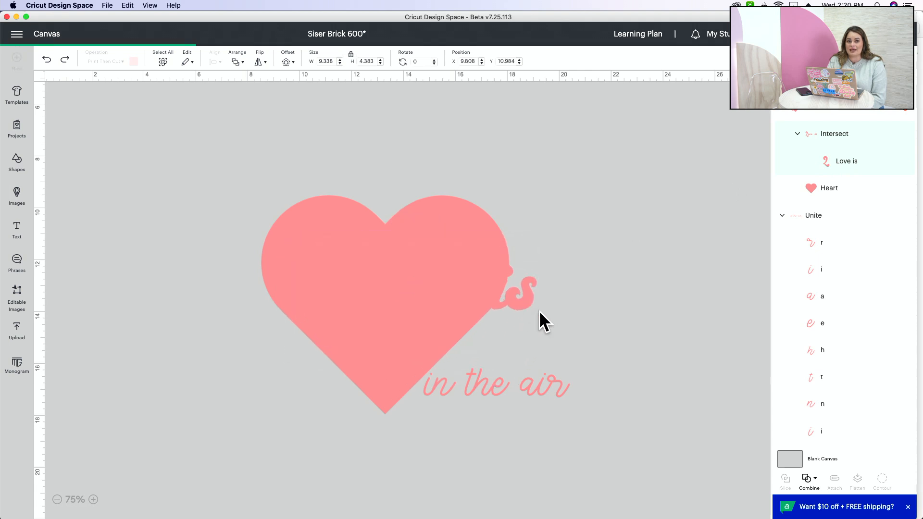
pyautogui.click(825, 169)
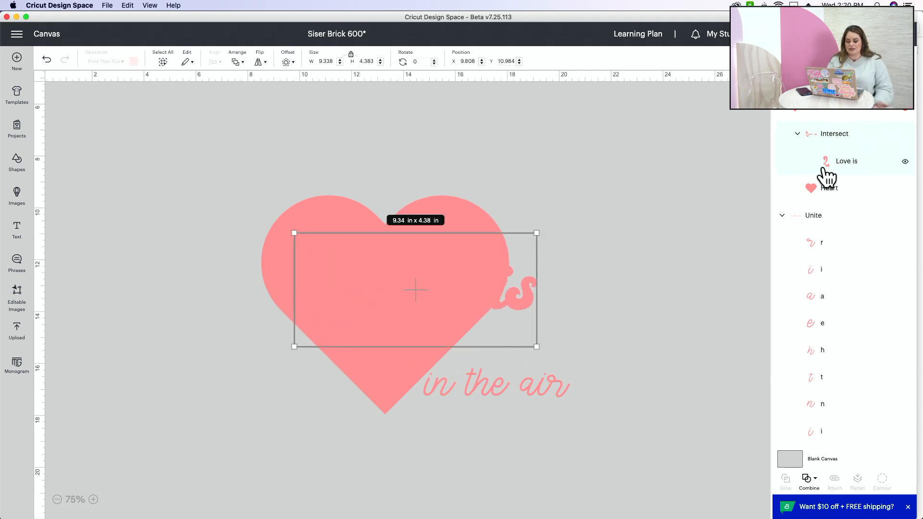
pyautogui.moveTo(522, 303); pyautogui.dragTo(488, 297)
pyautogui.click(562, 323)
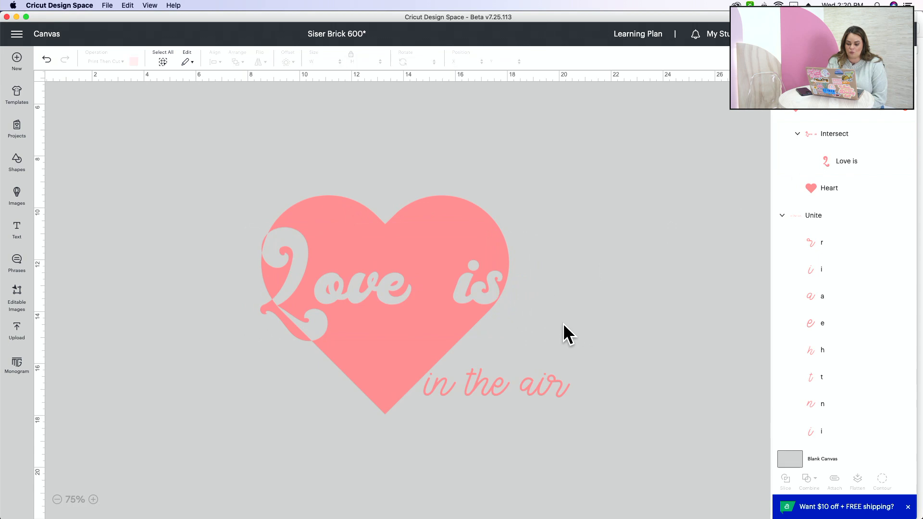
pyautogui.click(828, 163)
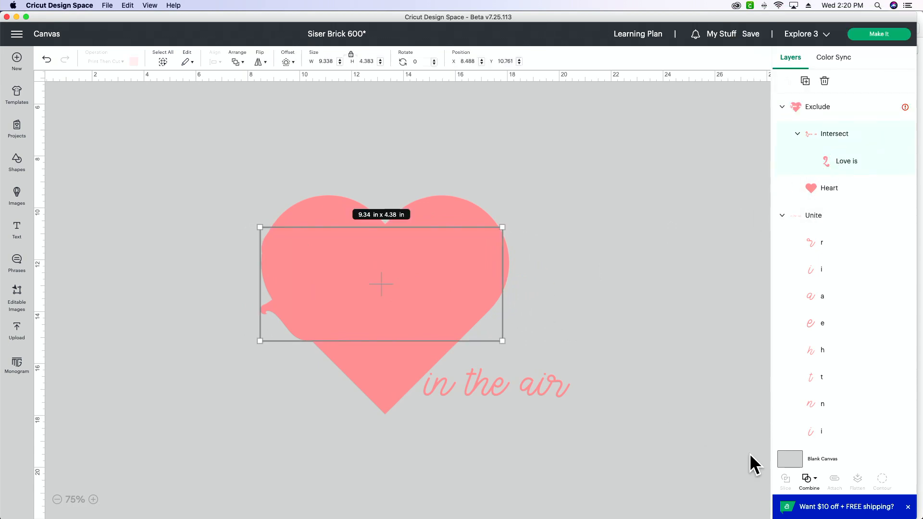
pyautogui.click(809, 480)
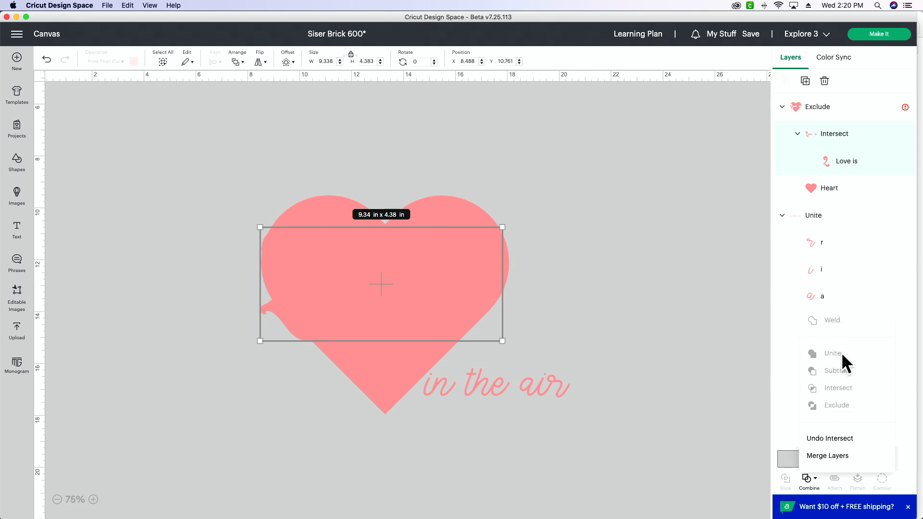
pyautogui.click(842, 163)
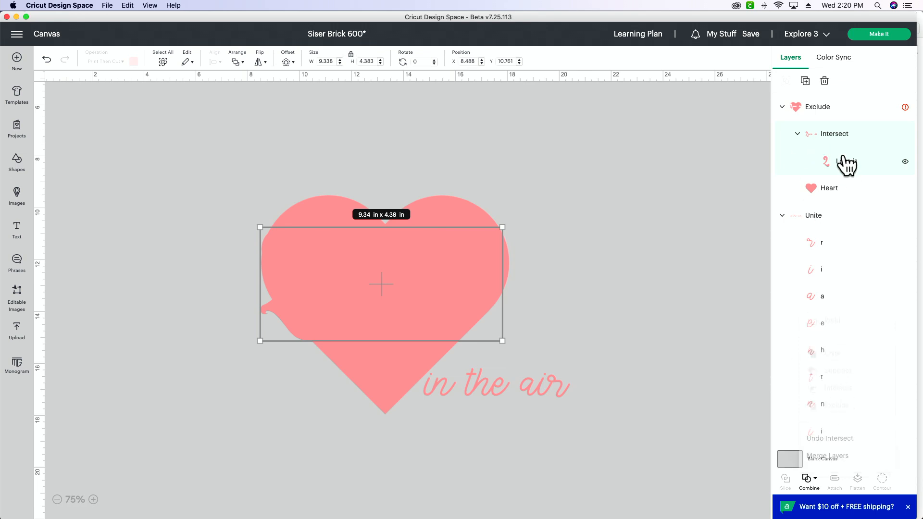
pyautogui.click(645, 230)
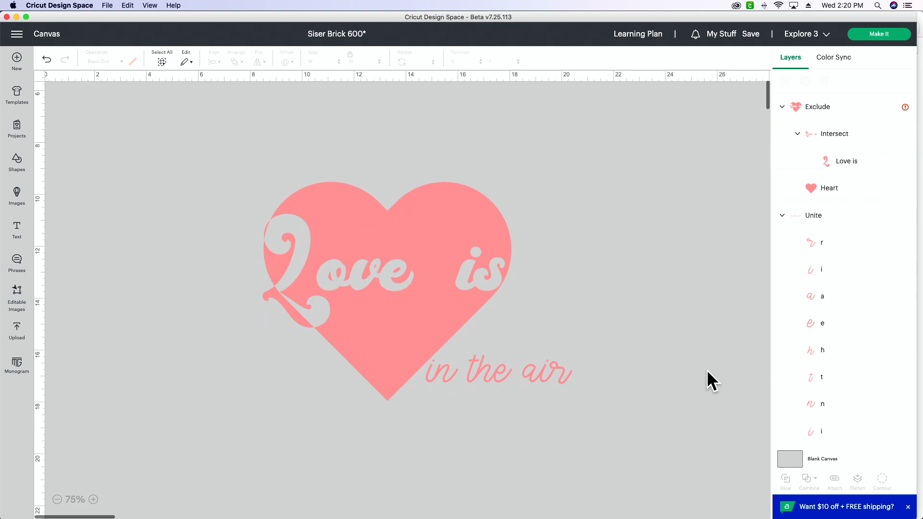
# - Set the blank canvas background colour back to white
pyautogui.scroll(5, 557, 367)
pyautogui.click(792, 457)
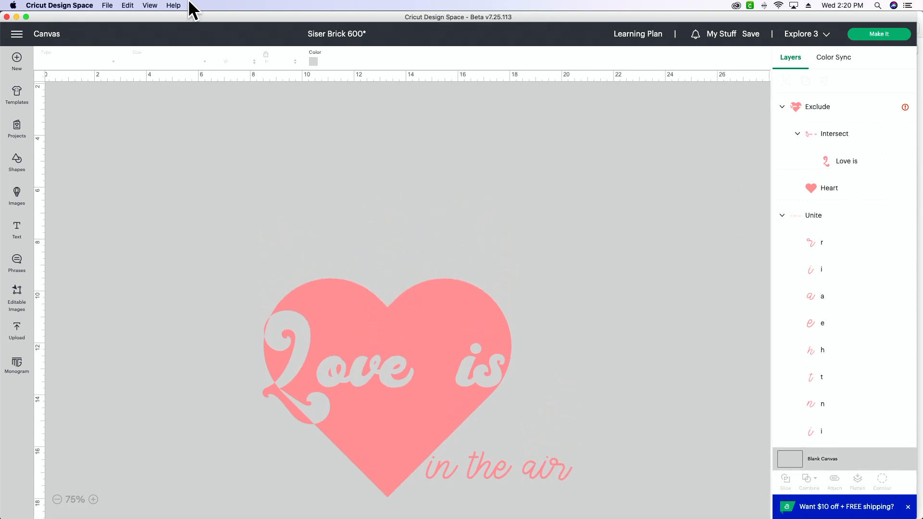
pyautogui.click(313, 62)
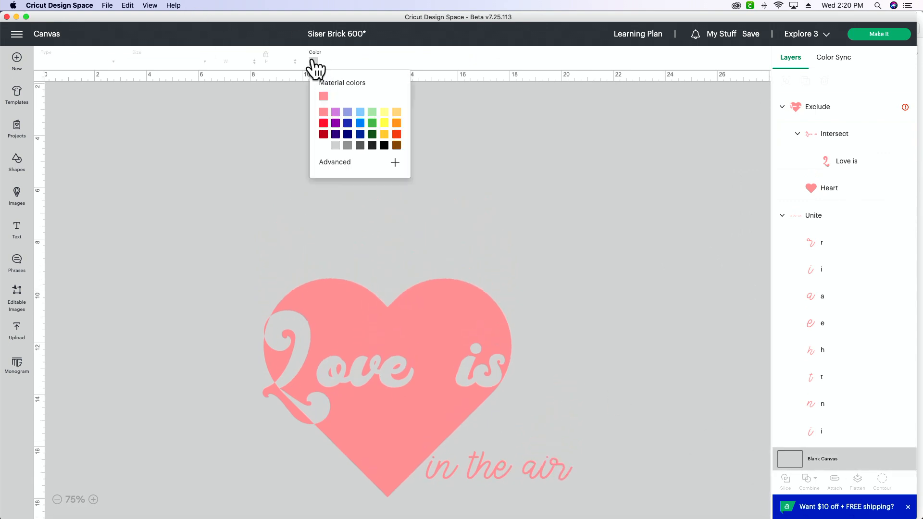
pyautogui.click(323, 145)
pyautogui.scroll(-6, 568, 192)
# - Move the excluded heart design to the right over "in the air" and undo its Exclude operation
pyautogui.moveTo(638, 173); pyautogui.dragTo(356, 269)
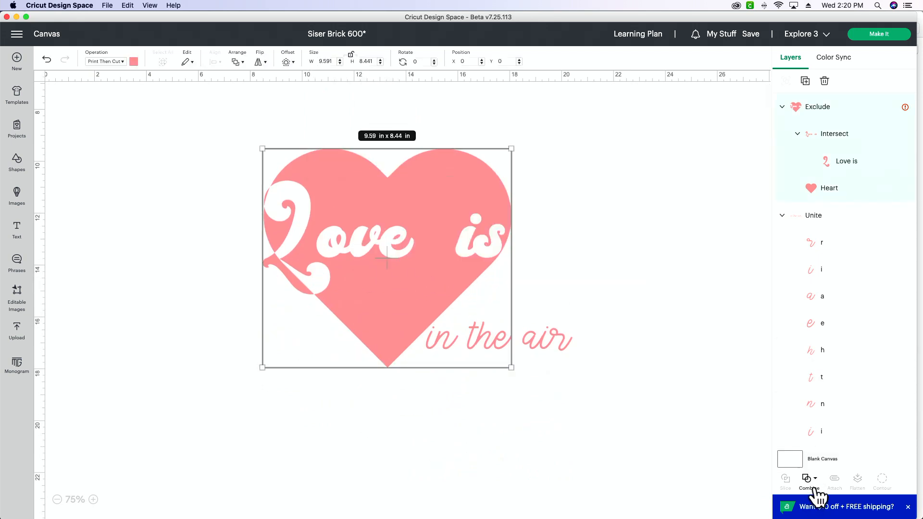
pyautogui.click(538, 402)
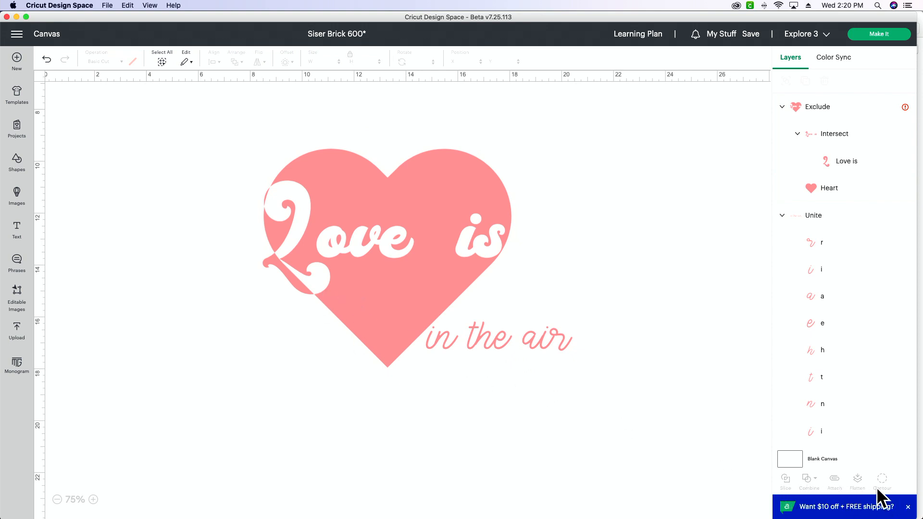
pyautogui.moveTo(422, 277); pyautogui.dragTo(652, 268)
pyautogui.click(809, 479)
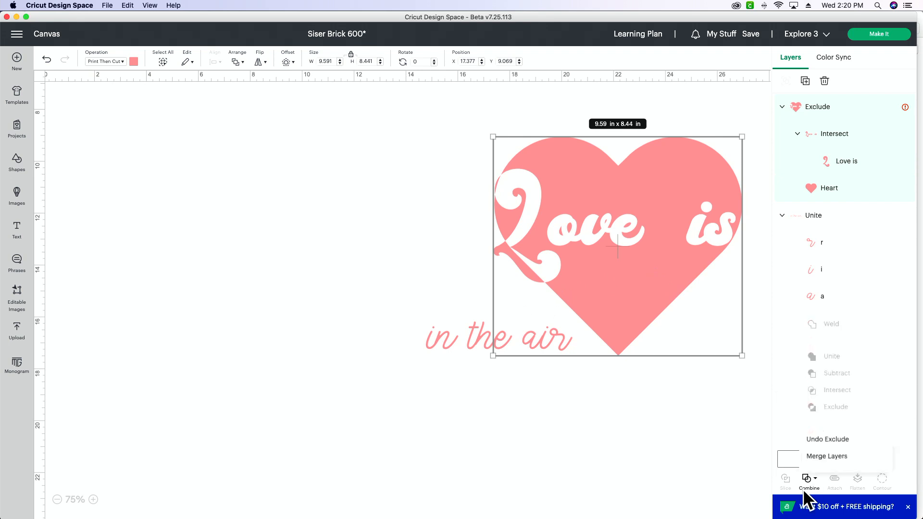
pyautogui.click(823, 439)
# - Separate "Love is" from the heart, placing the text to the left above "in the air" and the heart to the right
pyautogui.click(562, 416)
pyautogui.moveTo(515, 257); pyautogui.dragTo(274, 334)
pyautogui.moveTo(550, 342)
pyautogui.mouseDown()
pyautogui.moveTo(492, 334)
pyautogui.moveTo(559, 334)
pyautogui.mouseUp()
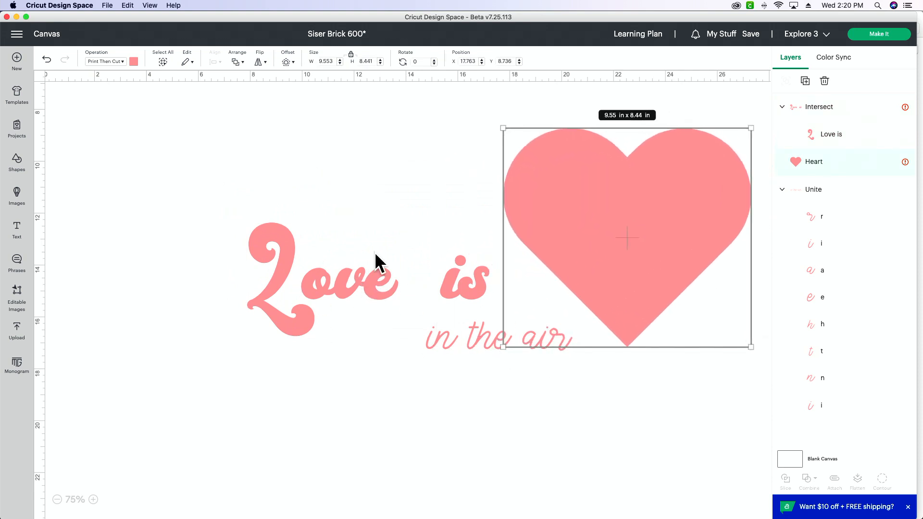
# - Shorten the "Love is" text in the Intersect group to "Love"
pyautogui.click(469, 281)
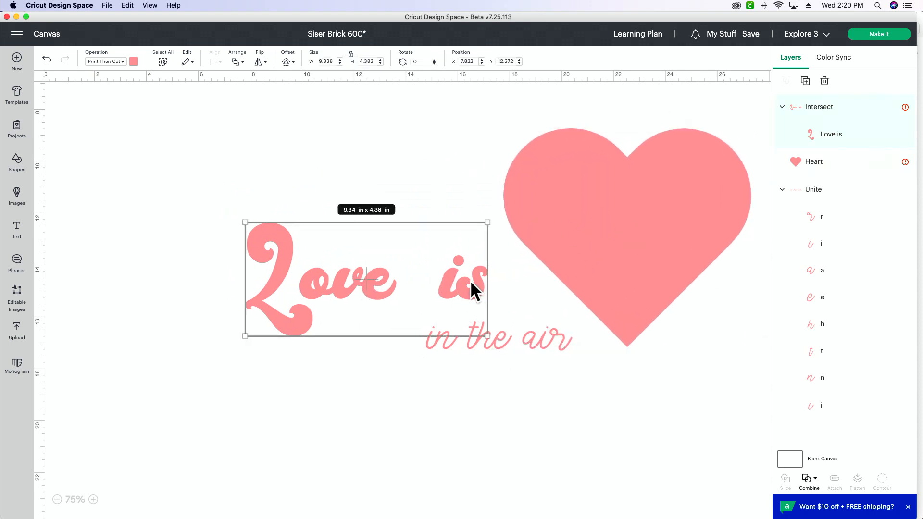
pyautogui.doubleClick(472, 283)
pyautogui.click(476, 284)
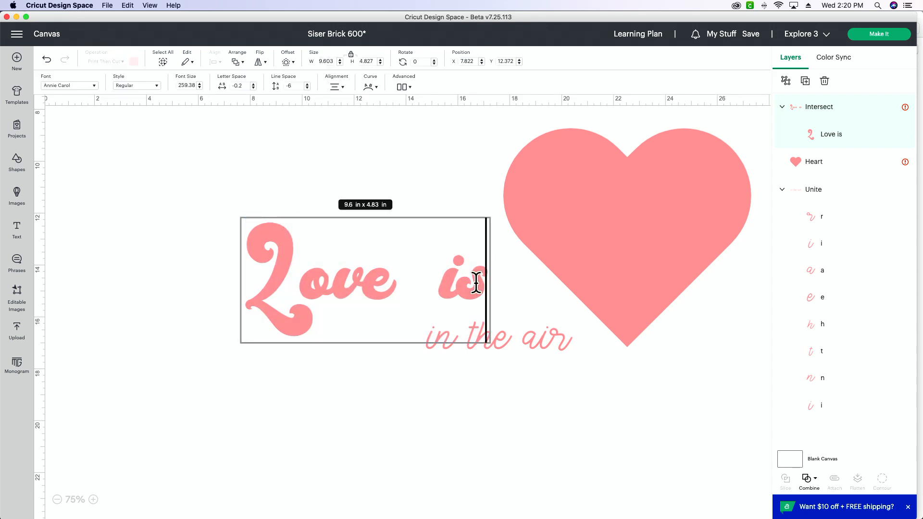
pyautogui.press('BackSpace')
pyautogui.press('BackSpace')
pyautogui.press('BackSpace')
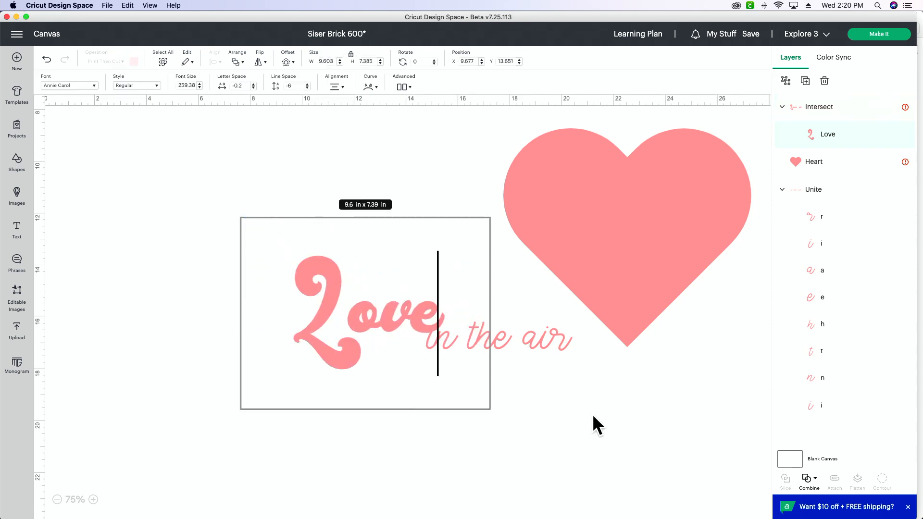
pyautogui.click(595, 415)
# - Rearrange the heart and "Love" above "in the air", with the heart to the right and "Love" overlapping its edge
pyautogui.moveTo(540, 346); pyautogui.dragTo(491, 439)
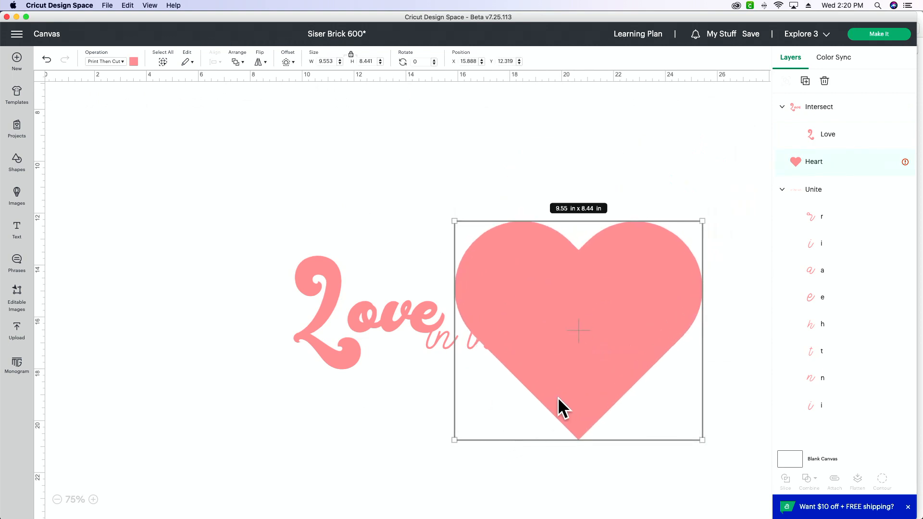
pyautogui.moveTo(548, 409); pyautogui.dragTo(579, 317)
pyautogui.moveTo(413, 315); pyautogui.dragTo(473, 249)
# - Change the colour of the "Love" text to purple
pyautogui.click(132, 62)
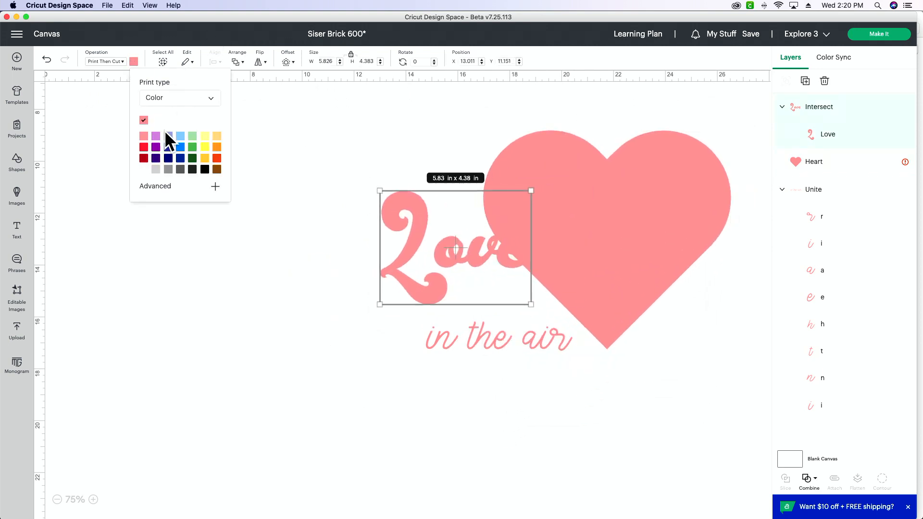
pyautogui.click(157, 157)
pyautogui.click(210, 153)
# - Place the purple "Love" over the heart and enlarge it to about 6.94 x 5.22 in
pyautogui.moveTo(448, 264); pyautogui.dragTo(596, 235)
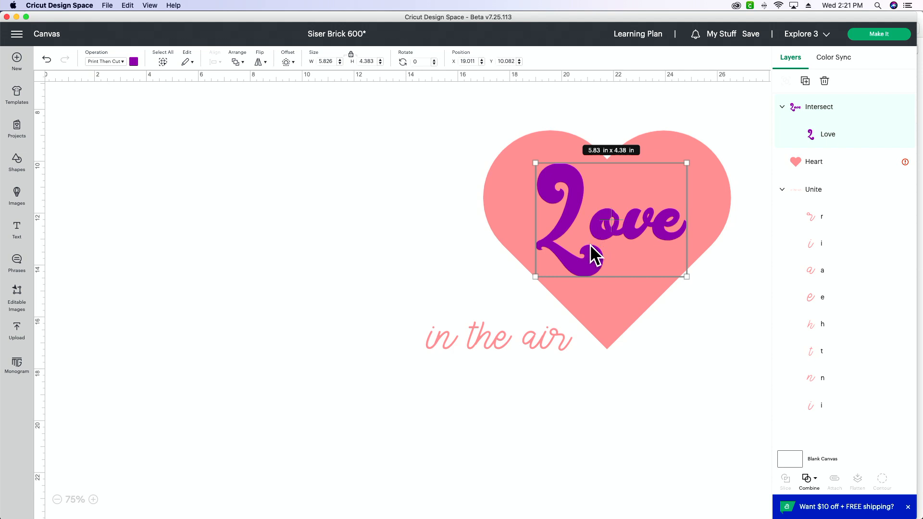
pyautogui.moveTo(534, 274); pyautogui.dragTo(518, 286)
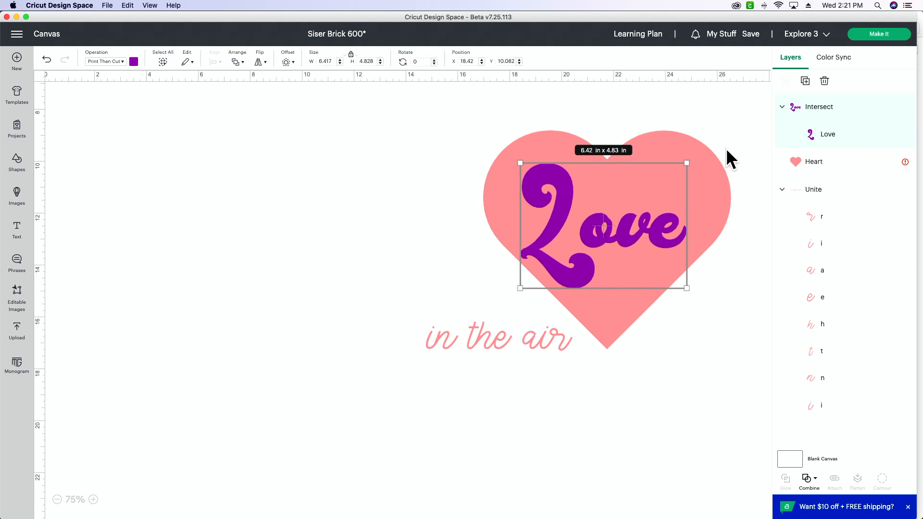
pyautogui.moveTo(685, 159); pyautogui.dragTo(700, 153)
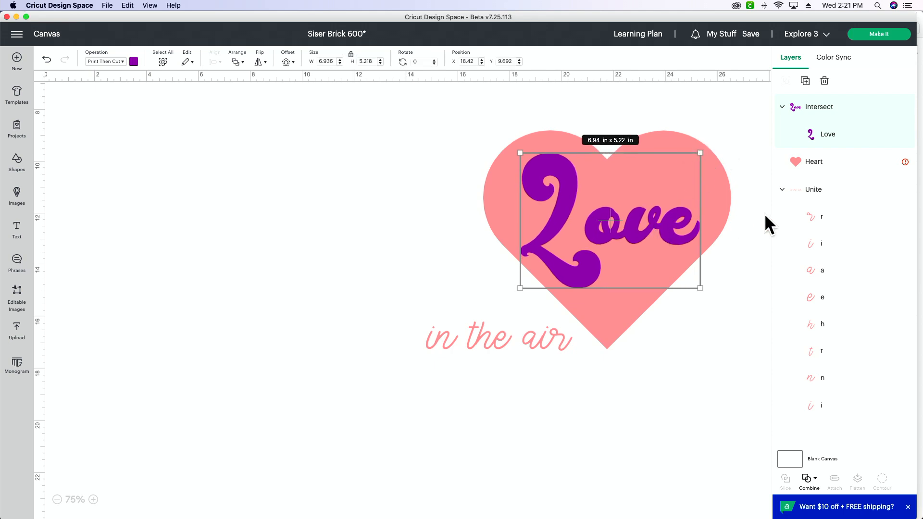
# - Slice "Love" out of the heart and move the cut heart to the left of "in the air"
pyautogui.moveTo(732, 251); pyautogui.dragTo(639, 186)
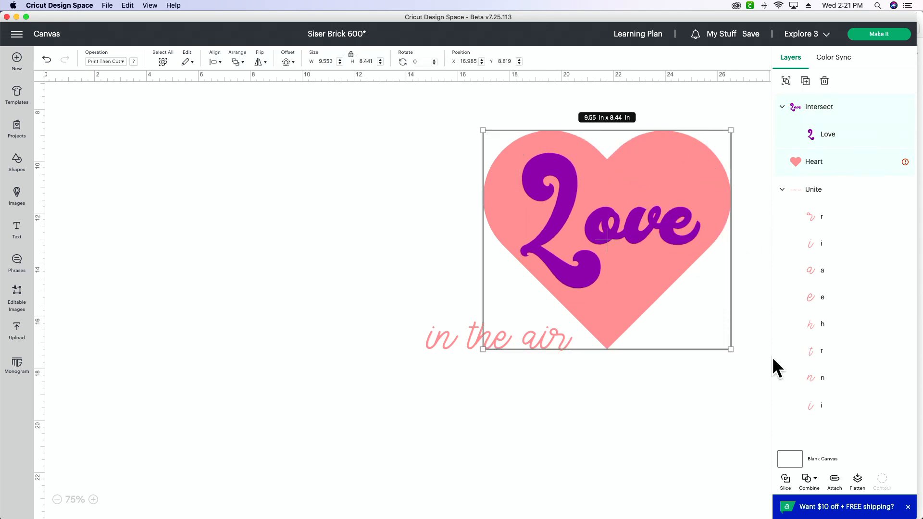
pyautogui.click(786, 478)
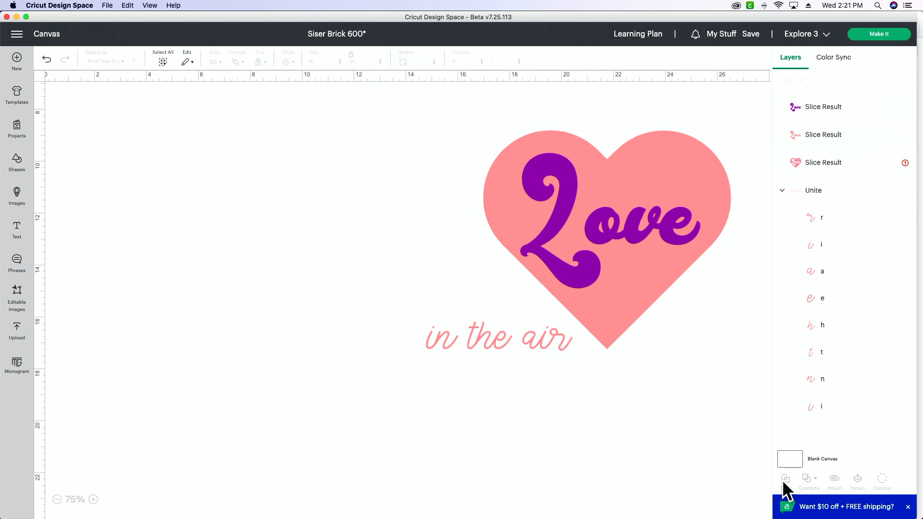
pyautogui.moveTo(635, 295); pyautogui.dragTo(329, 287)
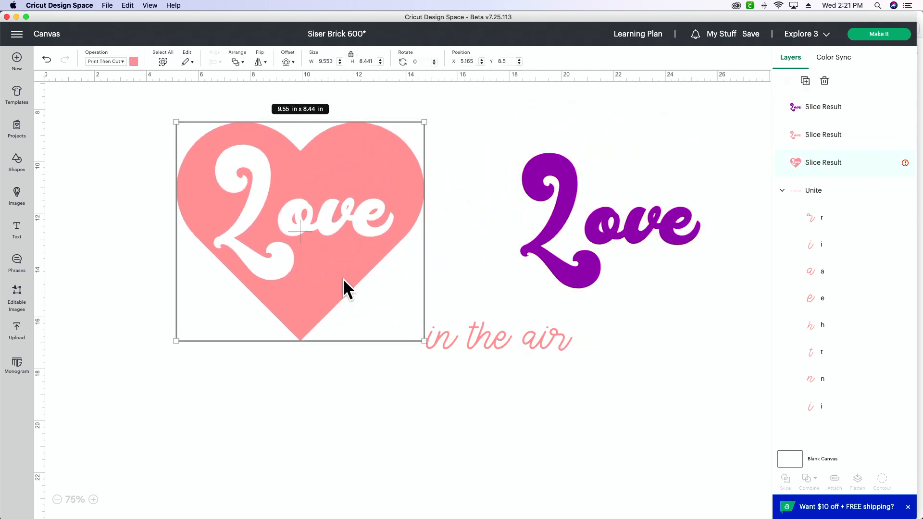
# - Delete the two leftover "Love" slices and shift the cut heart slightly right and down
pyautogui.moveTo(639, 221); pyautogui.dragTo(657, 196)
pyautogui.moveTo(754, 300); pyautogui.dragTo(617, 155)
pyautogui.press('Delete')
pyautogui.click(296, 255)
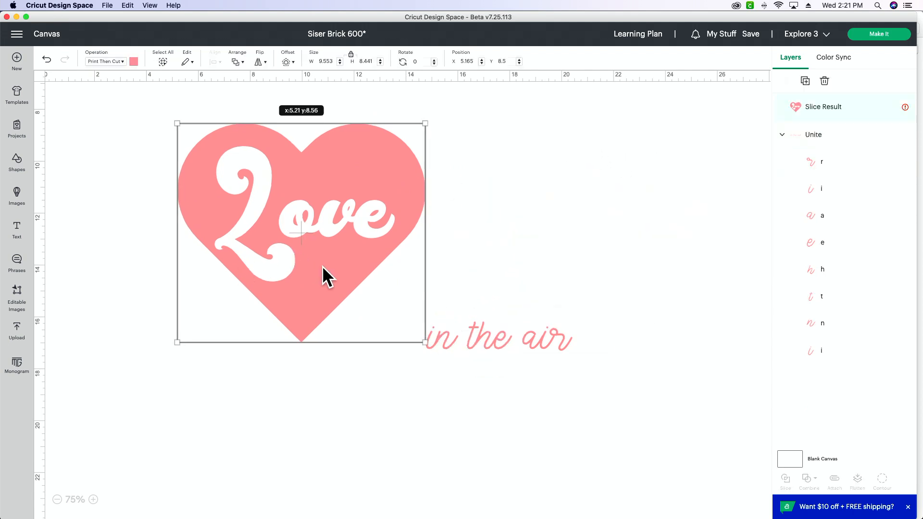
pyautogui.moveTo(295, 253); pyautogui.dragTo(336, 267)
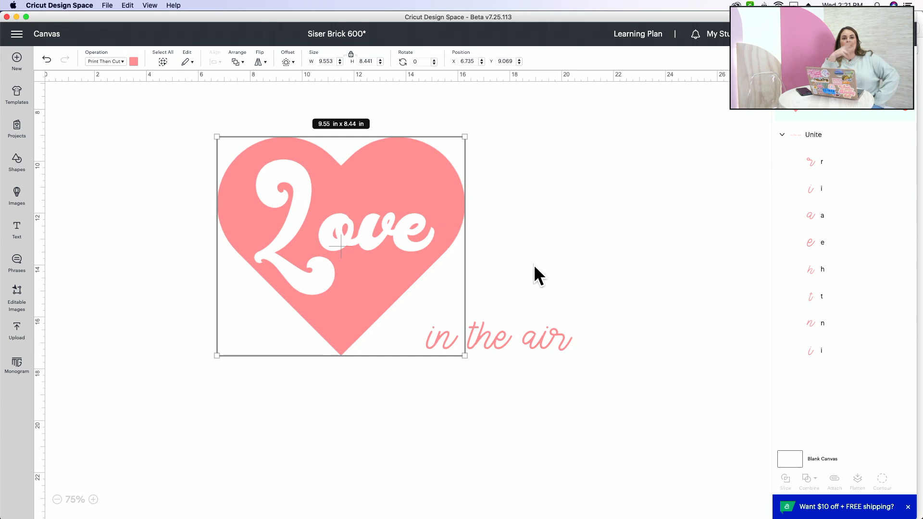
# - Undo the deletion of the "Love" slices and move the purple one off the pink one
pyautogui.press('super+z')
pyautogui.press('super+z')
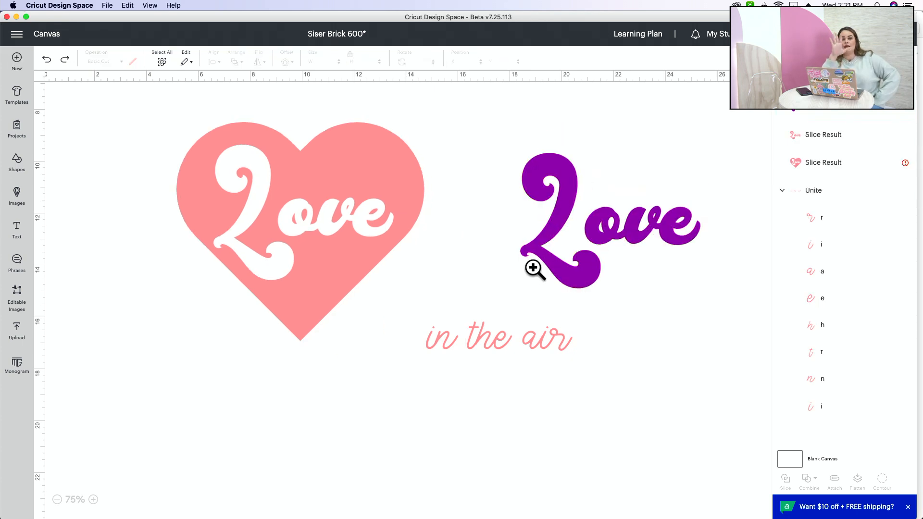
pyautogui.click(670, 244)
pyautogui.moveTo(669, 245); pyautogui.dragTo(728, 256)
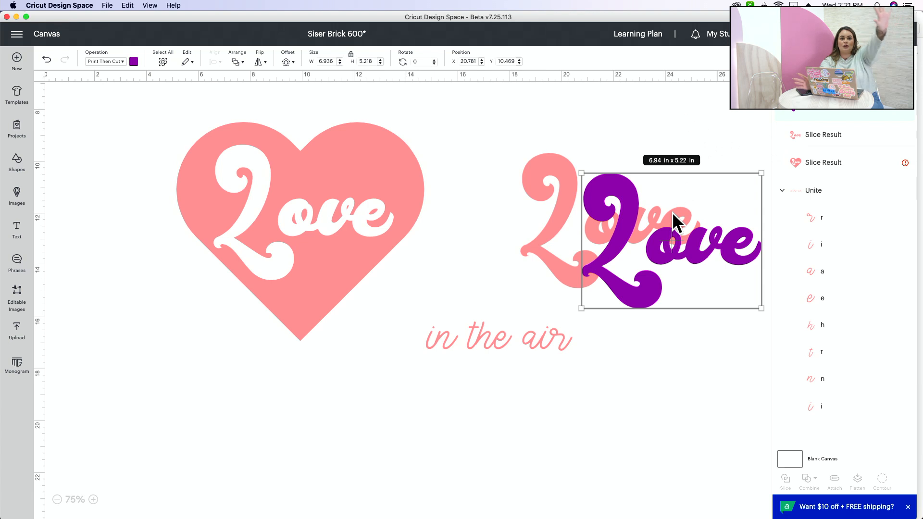
# - Undo the moves of the sliced pieces and the Slice itself, restoring the editable "Love" on the heart
pyautogui.press('super+z')
pyautogui.press('super+z')
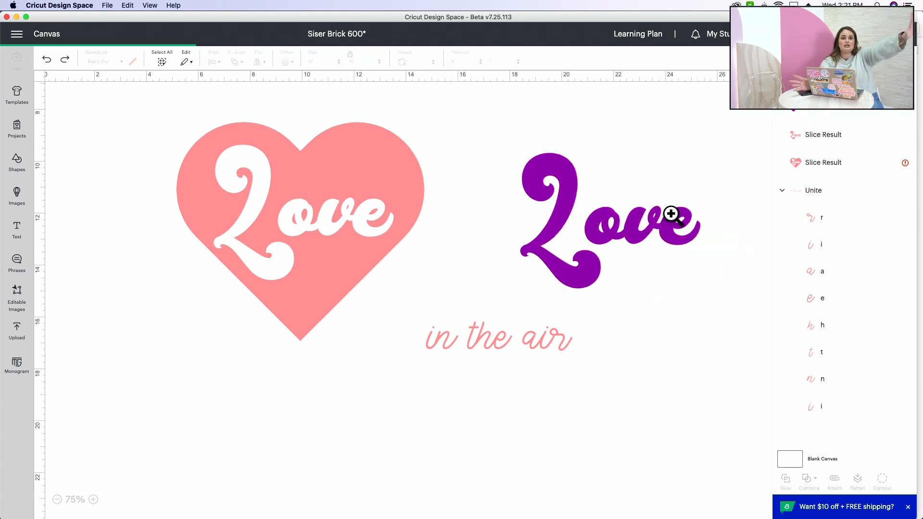
pyautogui.press('super+z')
pyautogui.moveTo(681, 227); pyautogui.dragTo(481, 204)
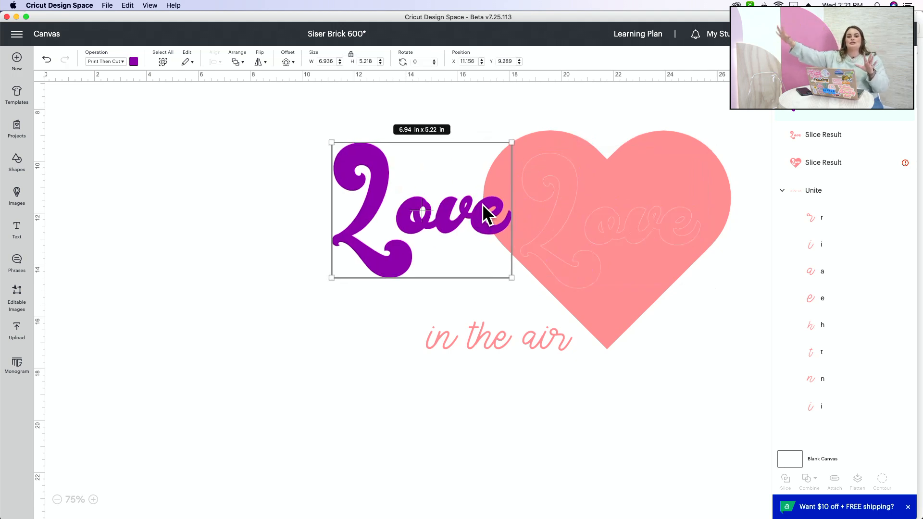
pyautogui.press('super+z')
# - Nudge "Love" up on the heart, then combine the text and the heart with Exclude
pyautogui.moveTo(597, 217)
pyautogui.mouseDown()
pyautogui.moveTo(460, 215)
pyautogui.moveTo(615, 216)
pyautogui.moveTo(602, 212)
pyautogui.mouseUp()
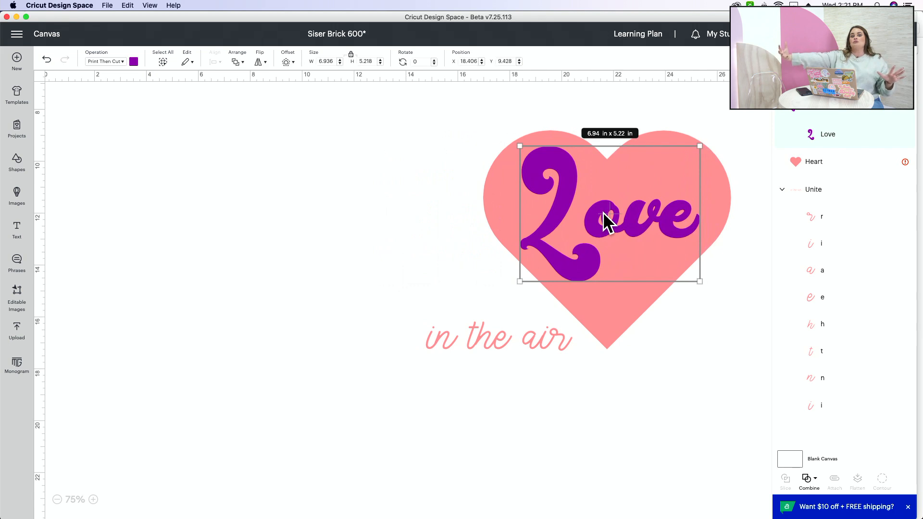
pyautogui.moveTo(648, 236); pyautogui.dragTo(621, 204)
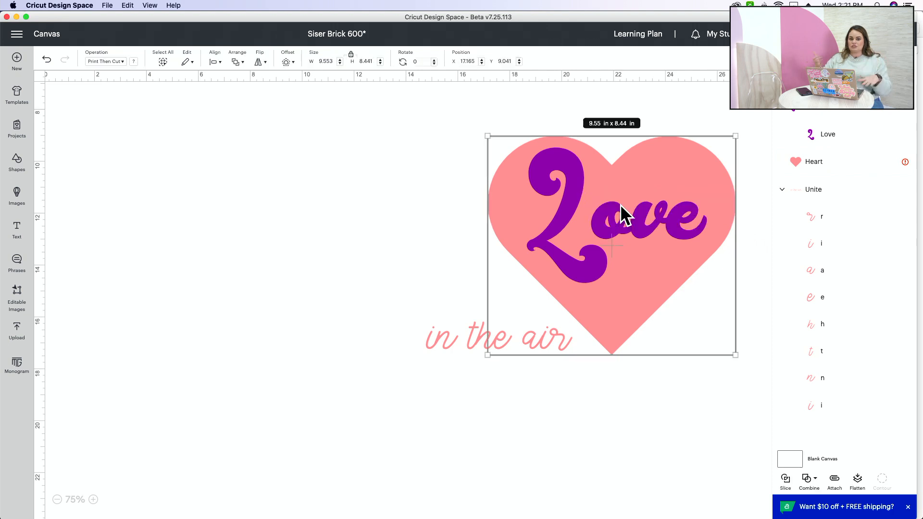
pyautogui.click(816, 480)
pyautogui.click(837, 429)
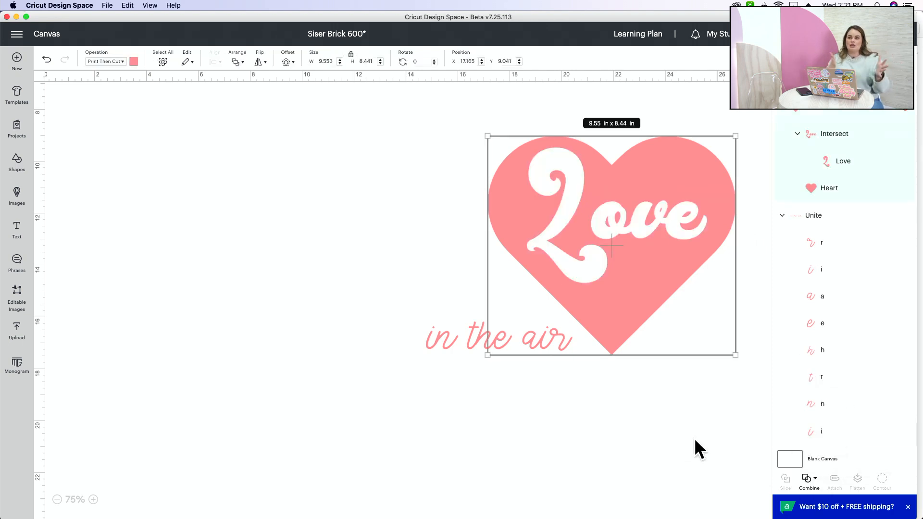
pyautogui.click(654, 423)
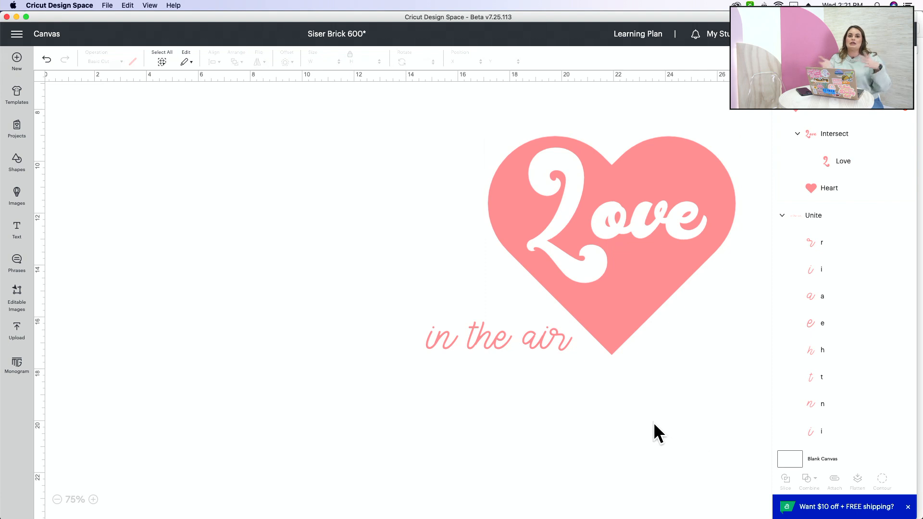
# - Move "Love" inside the Exclude group out to the left of the heart and back over its middle
pyautogui.click(859, 169)
pyautogui.moveTo(650, 179); pyautogui.dragTo(374, 243)
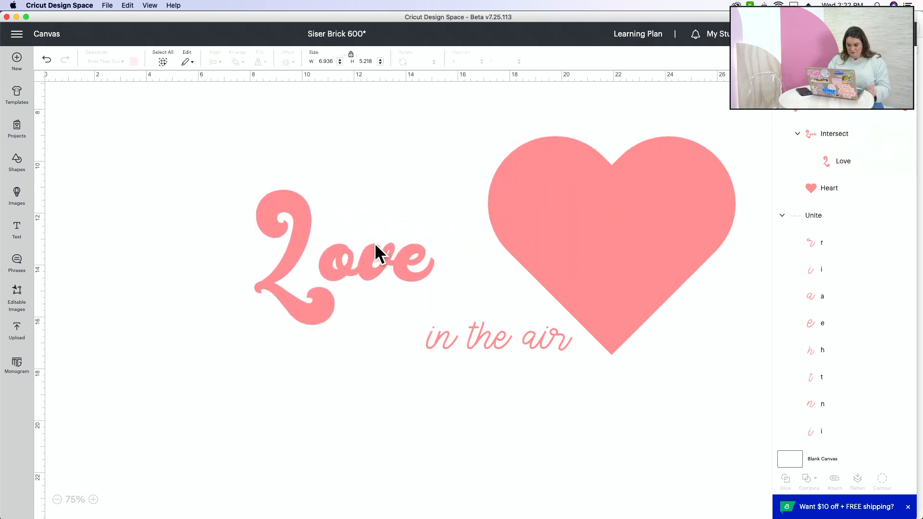
pyautogui.click(827, 165)
pyautogui.moveTo(403, 261); pyautogui.dragTo(672, 232)
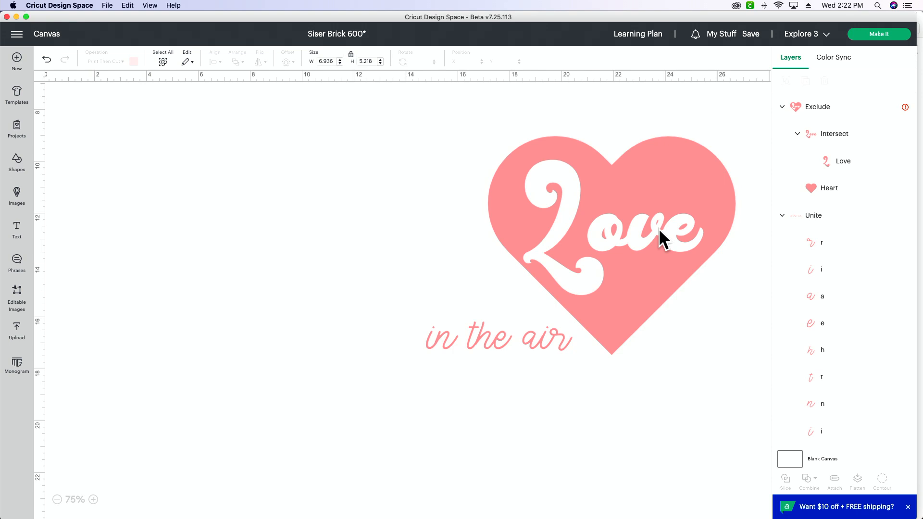
# - Move the excluded heart design left and shift "in the air" up and right beside the heart's lower edge
pyautogui.moveTo(675, 224); pyautogui.dragTo(434, 262)
pyautogui.click(548, 284)
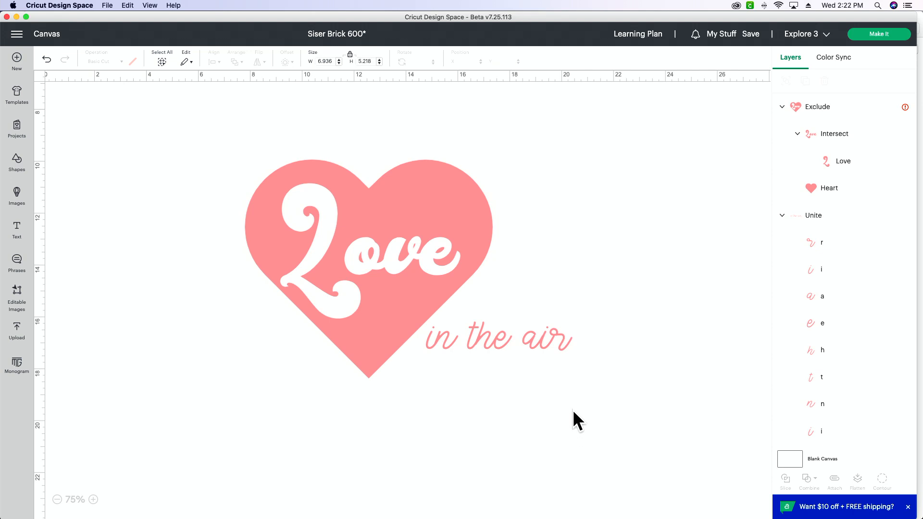
pyautogui.moveTo(502, 339); pyautogui.dragTo(533, 320)
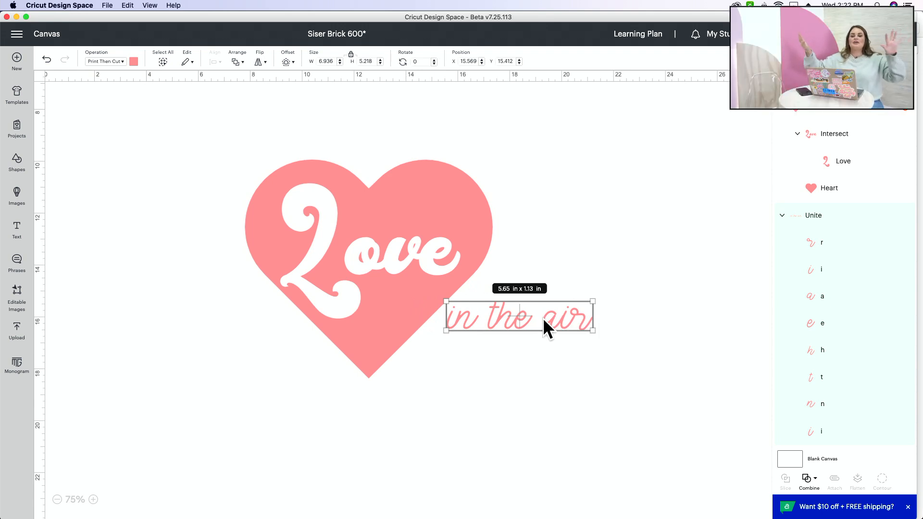
# - Edit the "Love" text inside the Exclude group to read "Love is"
pyautogui.click(381, 244)
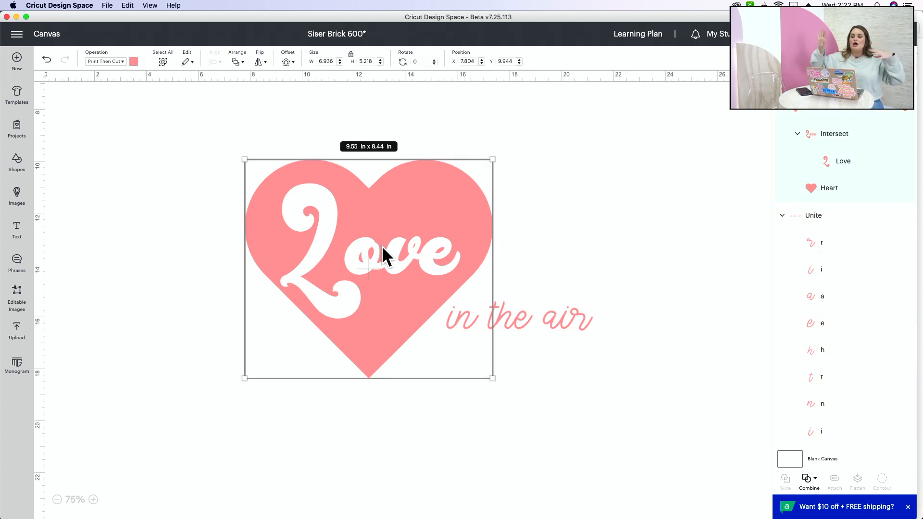
pyautogui.click(832, 163)
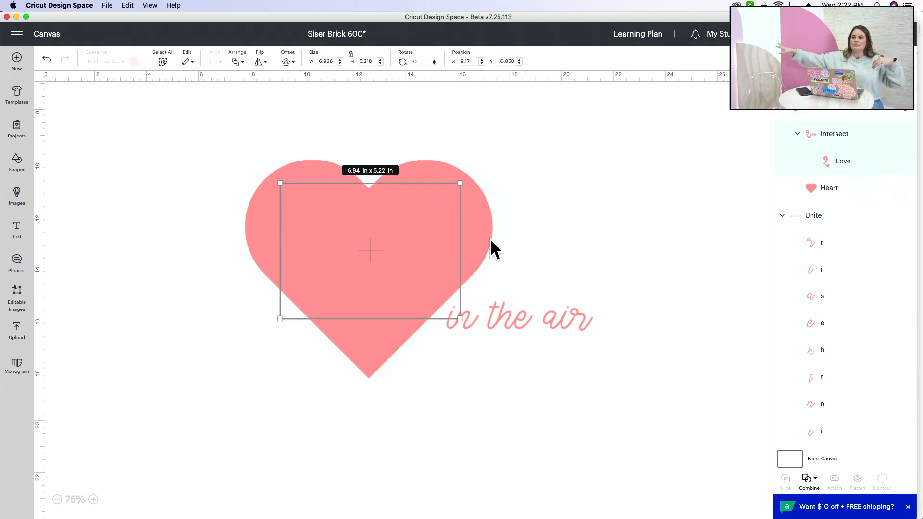
pyautogui.doubleClick(448, 252)
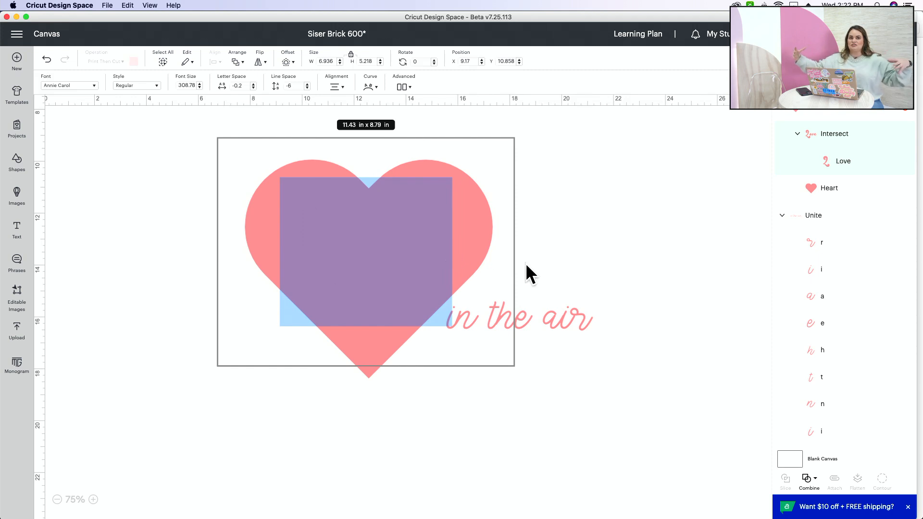
pyautogui.press('Right')
pyautogui.write('is')
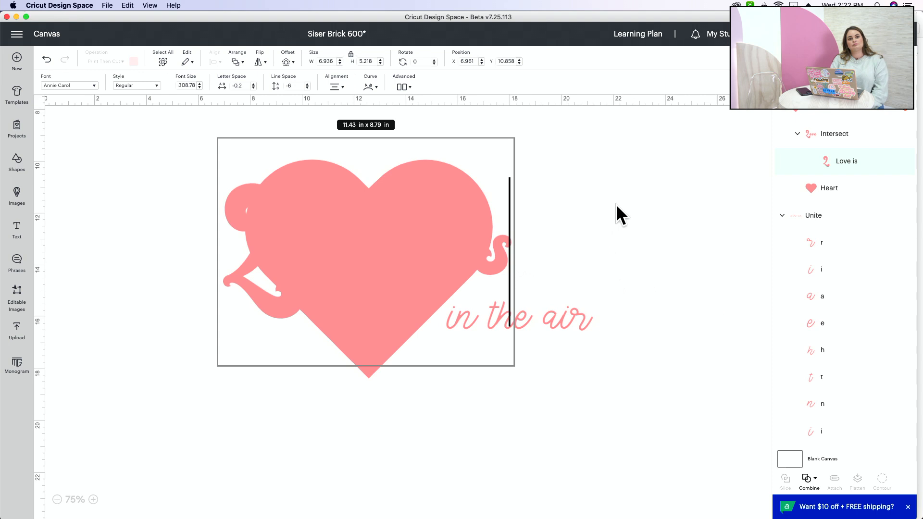
pyautogui.click(630, 220)
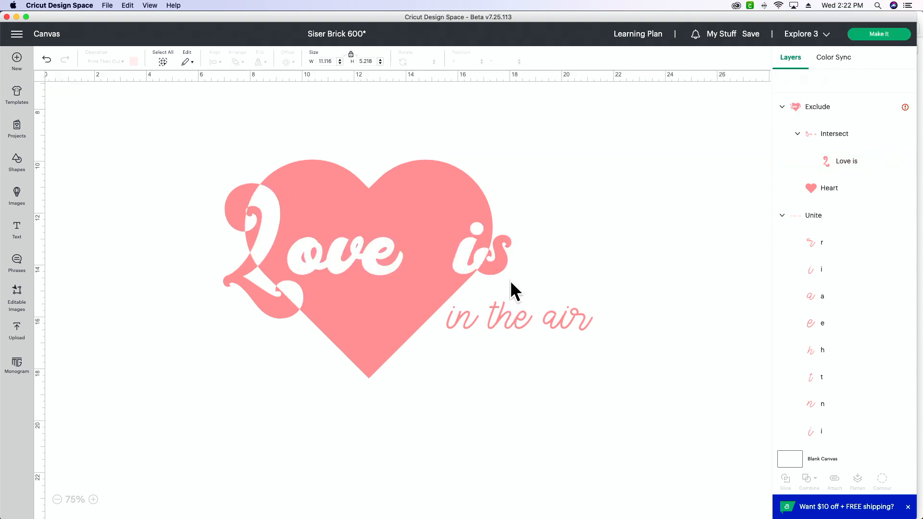
# - Shrink "Love is" inside the Exclude group to about 5.24 x 2.46 in and place it across the heart's middle
pyautogui.click(842, 157)
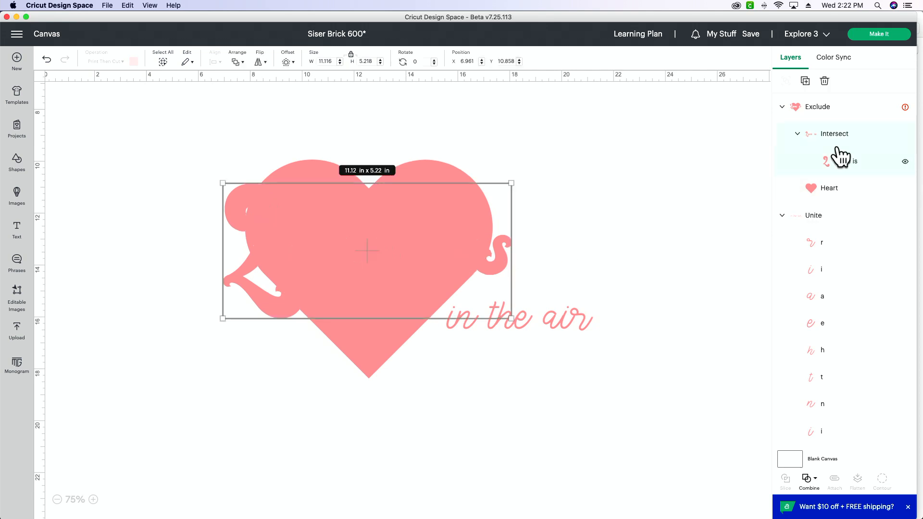
pyautogui.moveTo(508, 180); pyautogui.dragTo(319, 261)
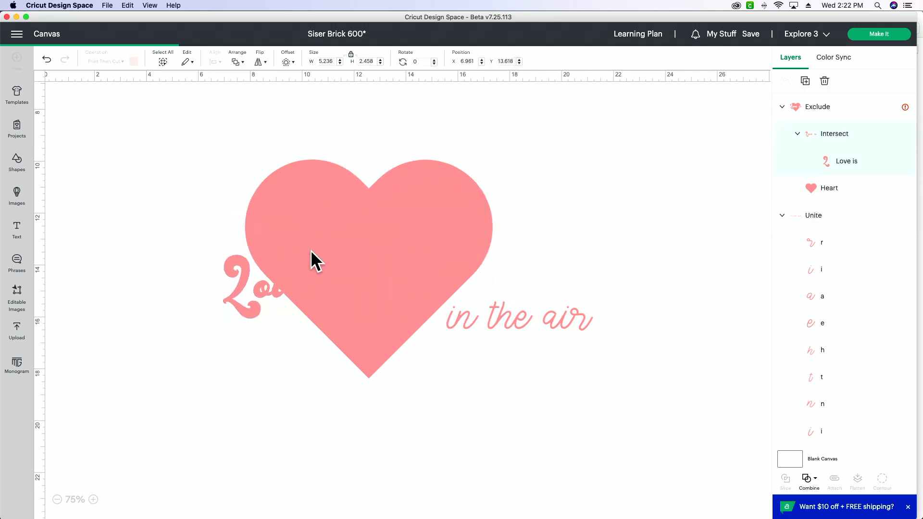
pyautogui.click(832, 135)
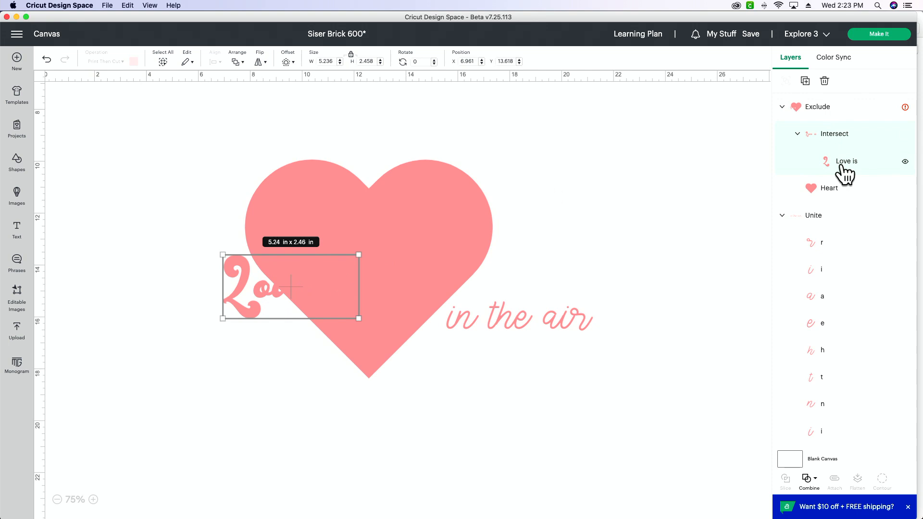
pyautogui.moveTo(243, 303); pyautogui.dragTo(317, 264)
pyautogui.click(540, 342)
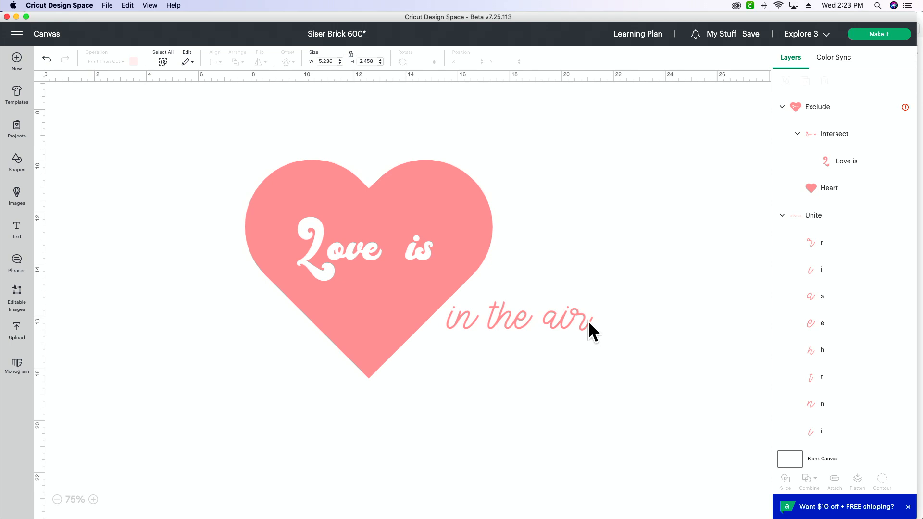
# - Move "in the air" slightly down and right, clear of the heart's lower edge
pyautogui.moveTo(525, 324); pyautogui.dragTo(551, 331)
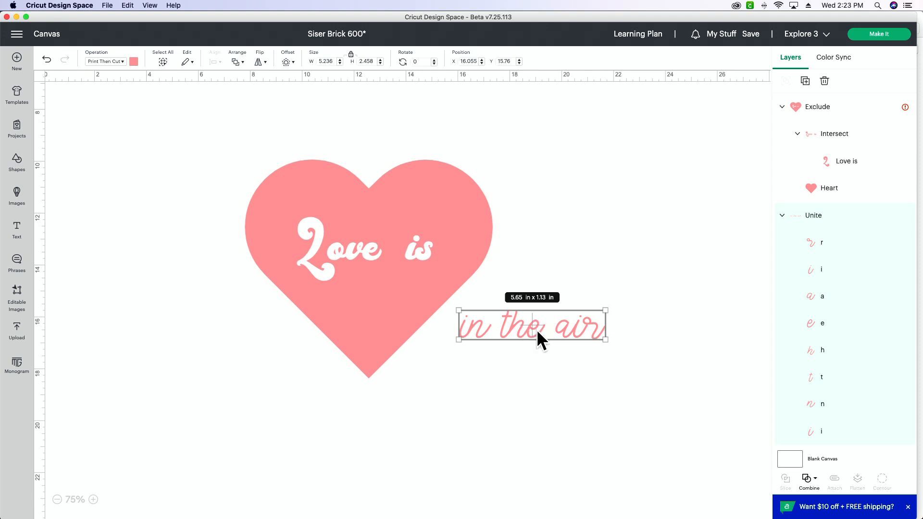
# - Move "in the air" just below the heart's point and center it horizontally with the heart design
pyautogui.moveTo(537, 330); pyautogui.dragTo(367, 400)
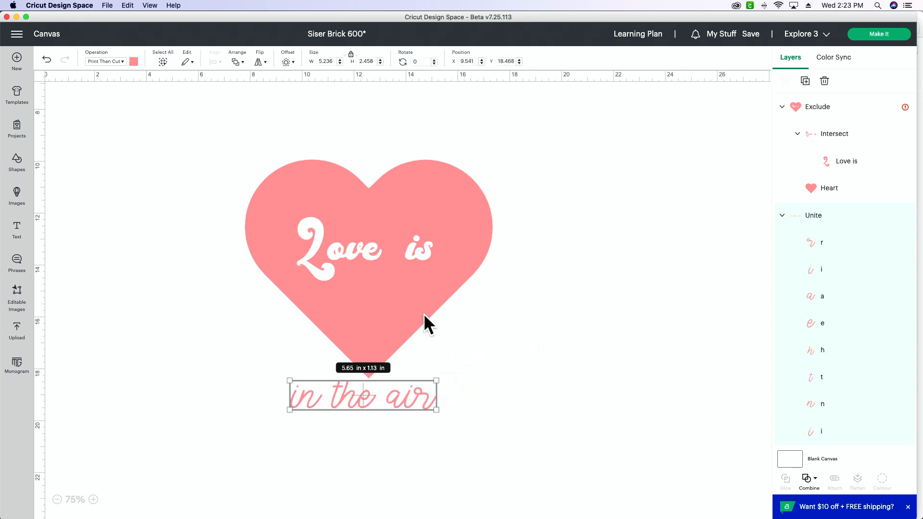
pyautogui.click(530, 355)
pyautogui.moveTo(528, 479); pyautogui.dragTo(261, 128)
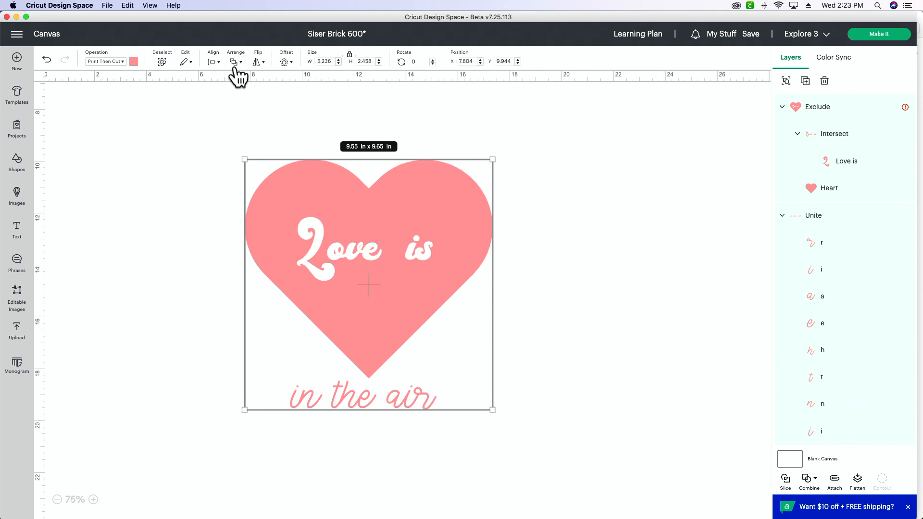
pyautogui.click(212, 63)
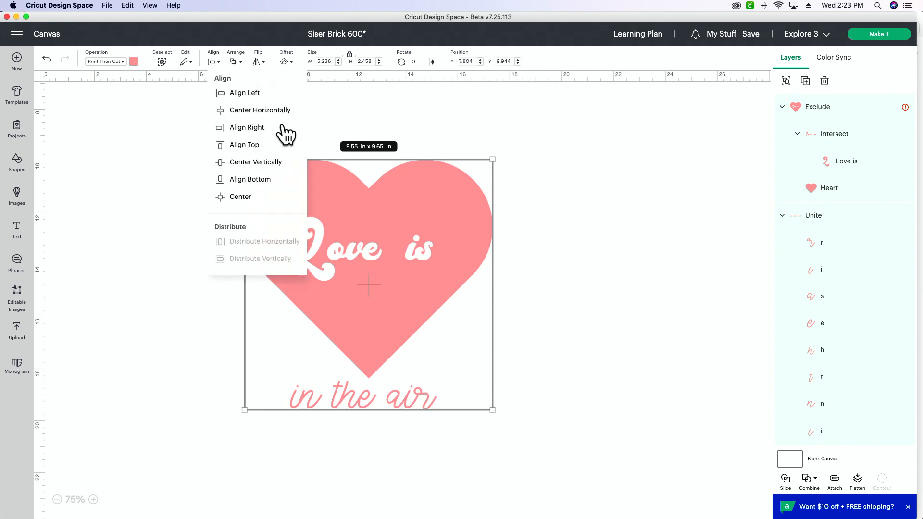
pyautogui.click(262, 110)
pyautogui.click(581, 318)
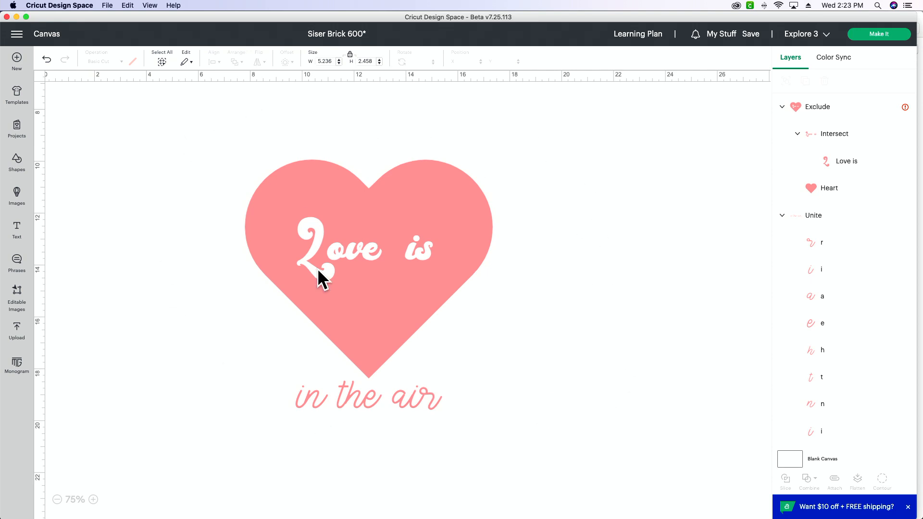
# - Shrink the whole heart design with its text to about 5.61 x 5.67 in and preview it on the mat
pyautogui.click(894, 34)
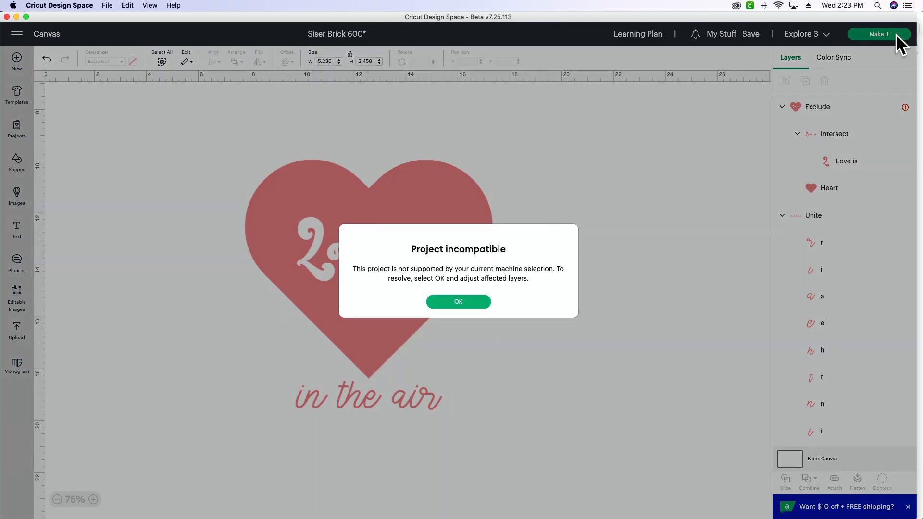
pyautogui.click(455, 303)
pyautogui.click(447, 342)
pyautogui.moveTo(487, 406); pyautogui.dragTo(389, 306)
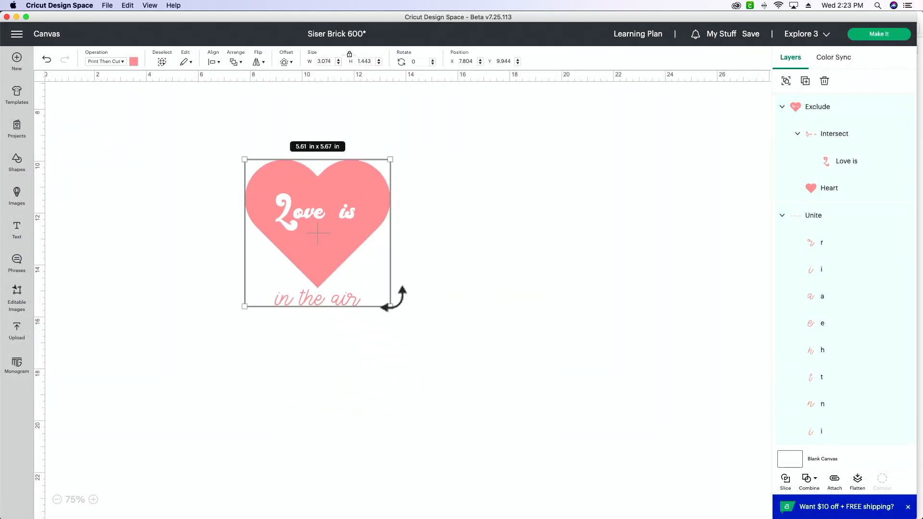
pyautogui.click(885, 34)
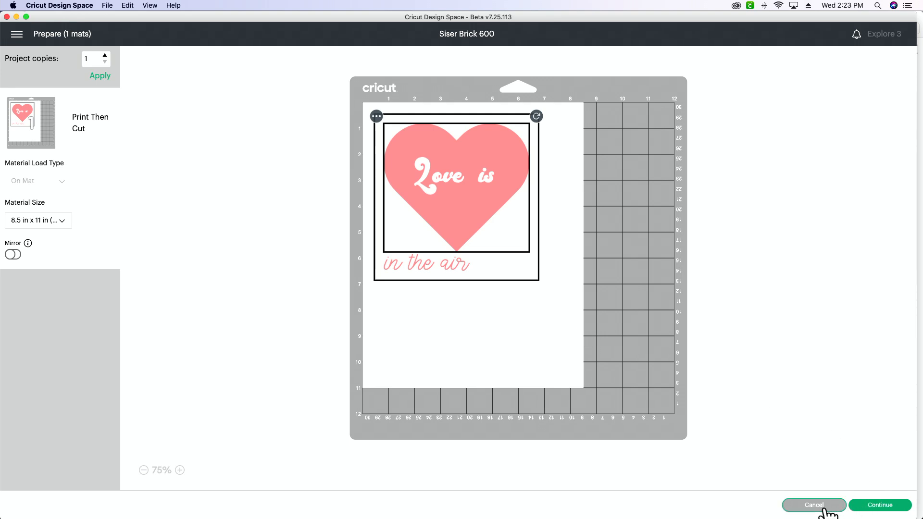
pyautogui.click(822, 505)
# - Attach the heart and "in the air" together and preview the attached layout on the mat
pyautogui.click(835, 479)
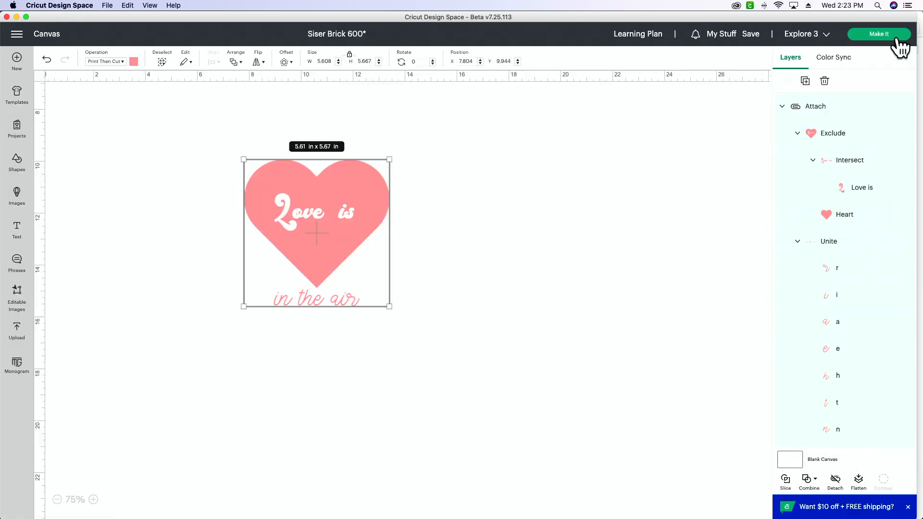
pyautogui.click(897, 35)
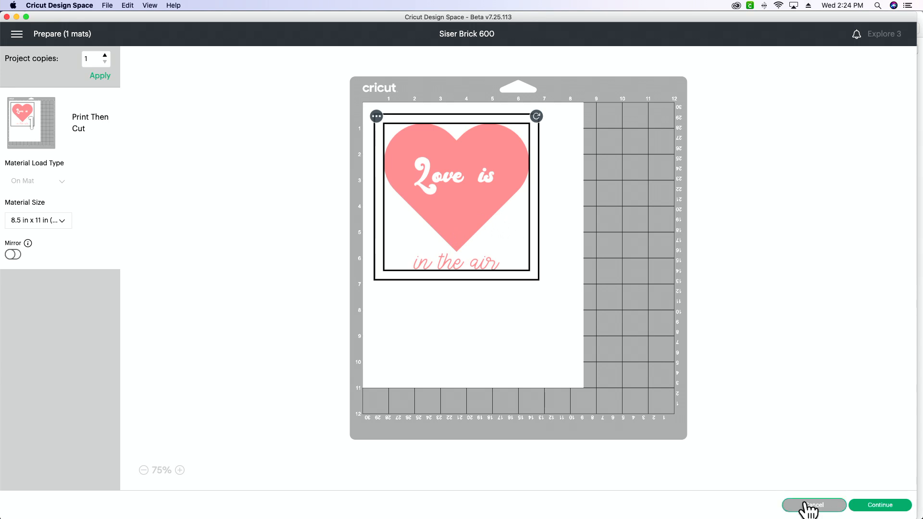
pyautogui.click(812, 505)
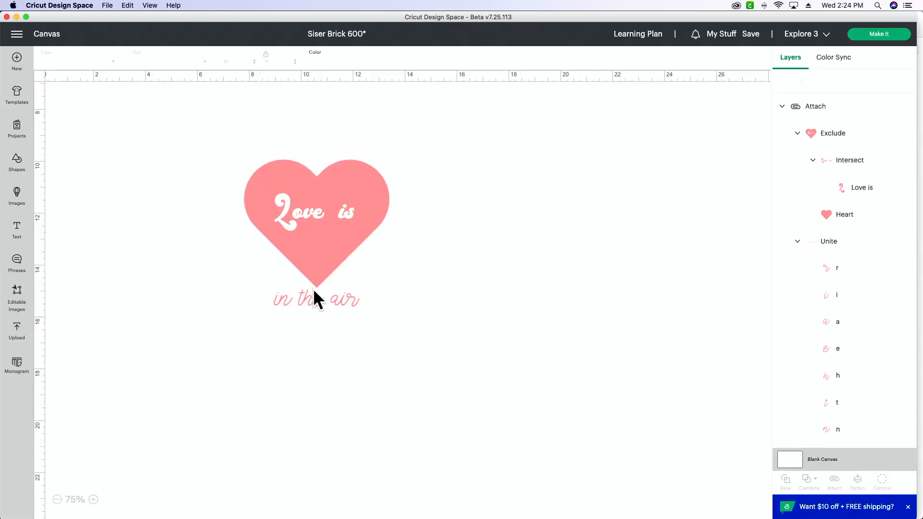
# - Detach the heart design and recolor "in the air" purple
pyautogui.click(319, 305)
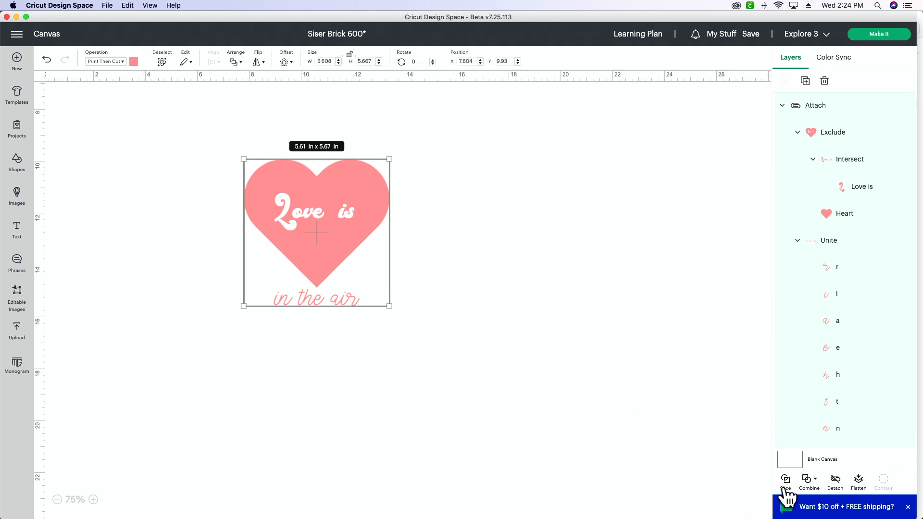
pyautogui.click(836, 480)
pyautogui.click(321, 341)
pyautogui.click(332, 307)
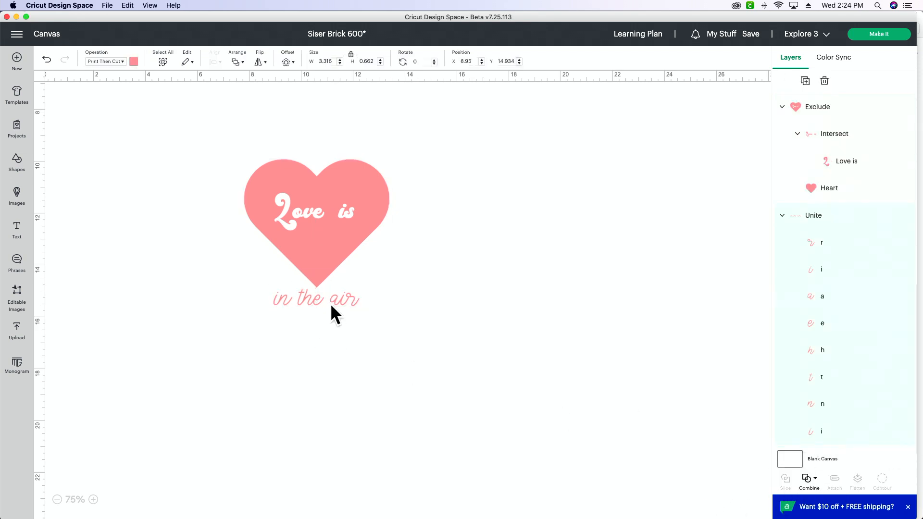
pyautogui.click(134, 61)
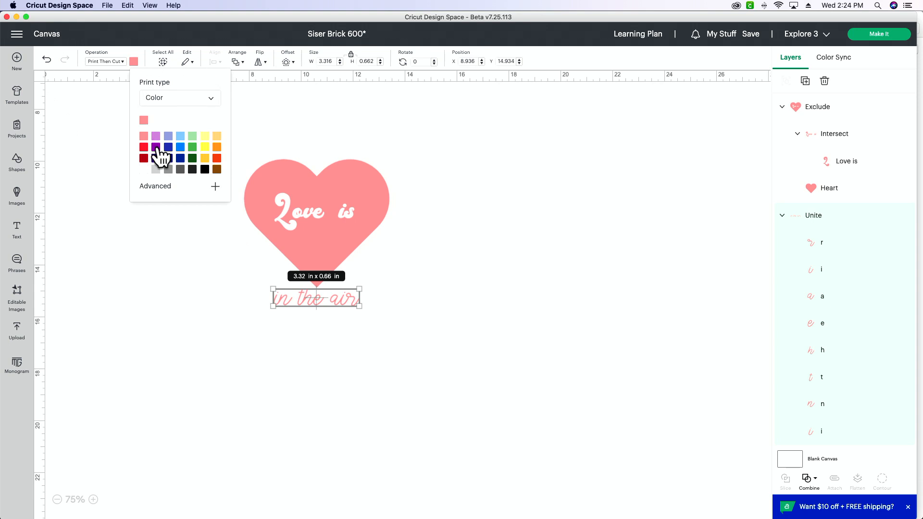
pyautogui.click(156, 147)
# - Attach the pink heart design and the purple "in the air" text together
pyautogui.click(376, 345)
pyautogui.moveTo(403, 358); pyautogui.dragTo(325, 213)
pyautogui.click(835, 480)
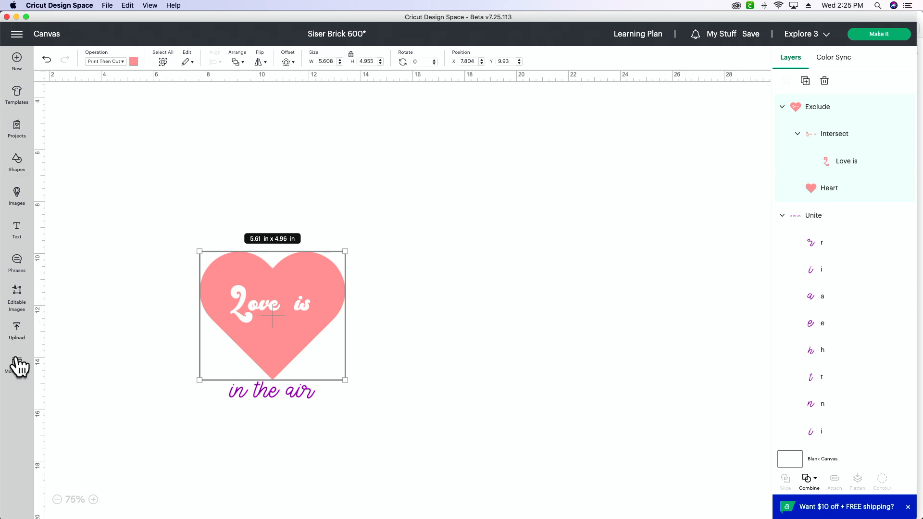
# - Add the uploaded Hogwarts Alumni image to the canvas and place it up and right of the heart
pyautogui.click(17, 331)
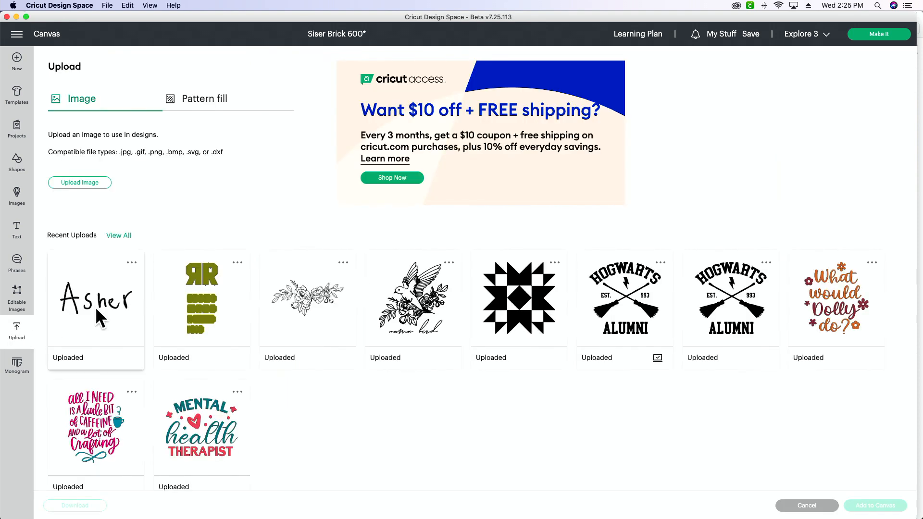
pyautogui.click(630, 316)
pyautogui.click(868, 506)
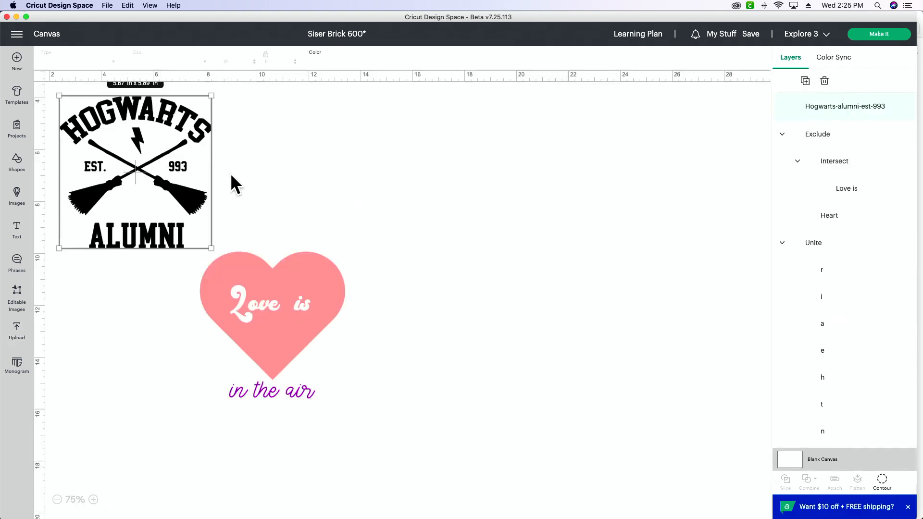
pyautogui.moveTo(211, 178); pyautogui.dragTo(488, 219)
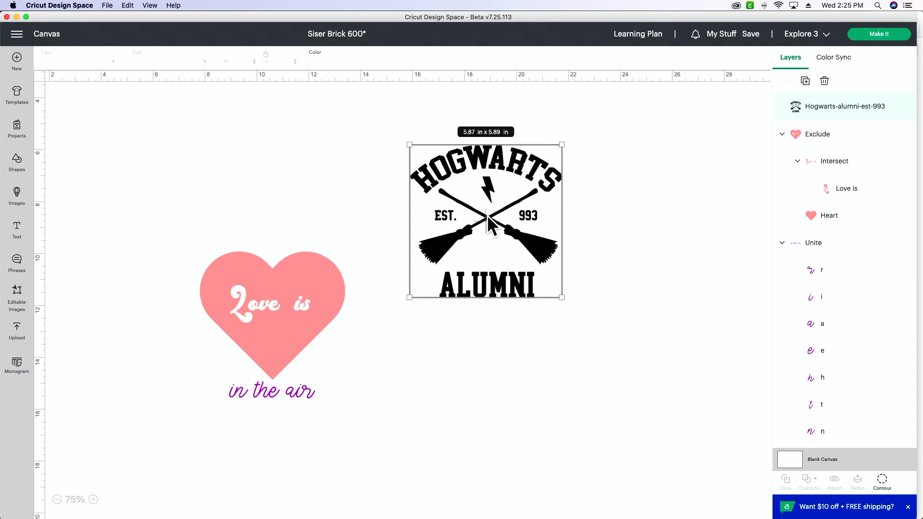
# - Move the heart design down the canvas and enlarge the Hogwarts Alumni image to about 11.81 x 11.85 in above it
pyautogui.moveTo(233, 264); pyautogui.dragTo(294, 480)
pyautogui.moveTo(425, 208); pyautogui.dragTo(252, 238)
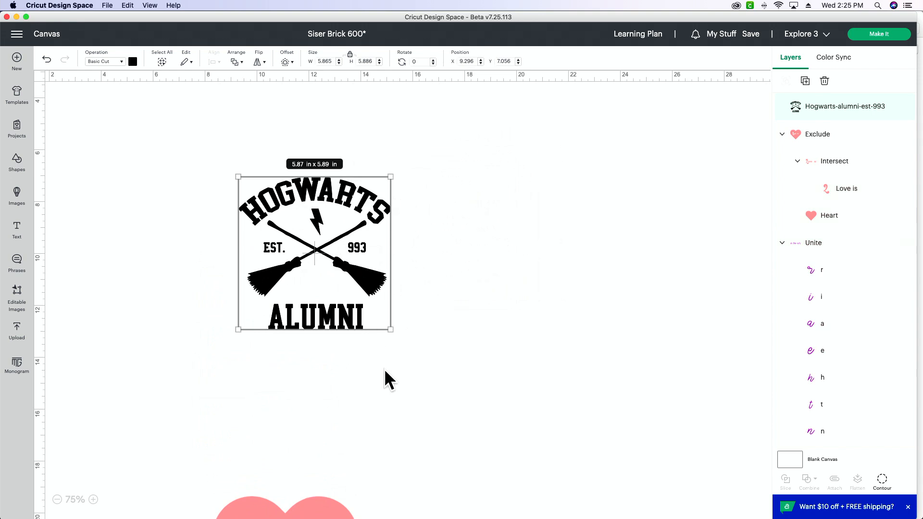
pyautogui.moveTo(391, 326); pyautogui.dragTo(545, 485)
pyautogui.moveTo(420, 407); pyautogui.dragTo(436, 376)
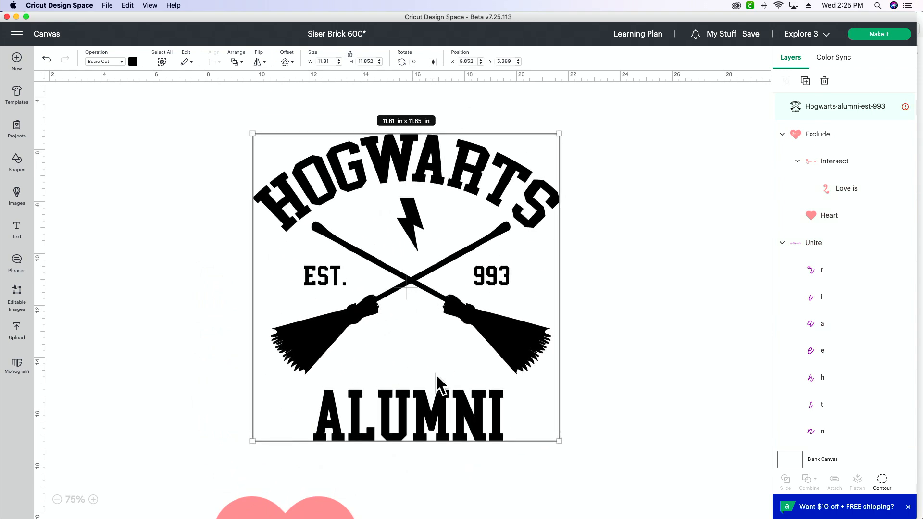
# - Use Contour to hide every letter of ALUMNI in the Hogwarts image, including the inner piece of the A
pyautogui.click(882, 480)
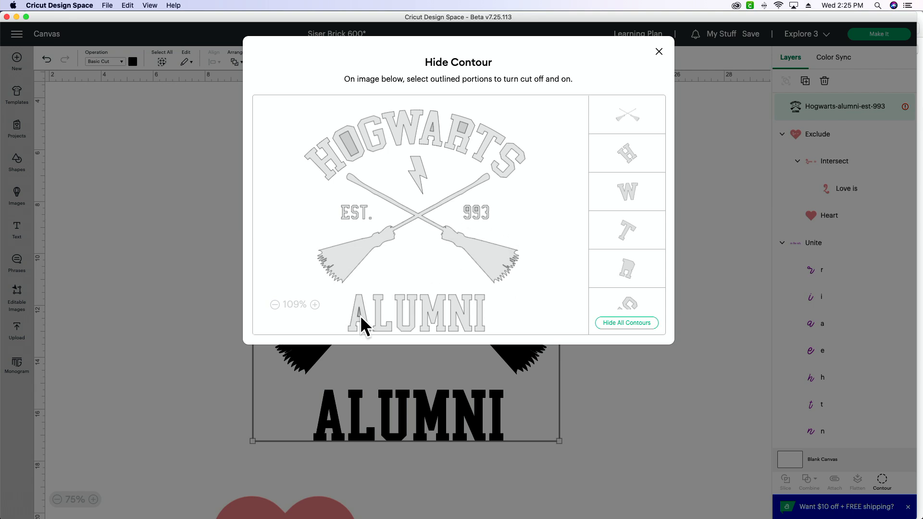
pyautogui.click(368, 330)
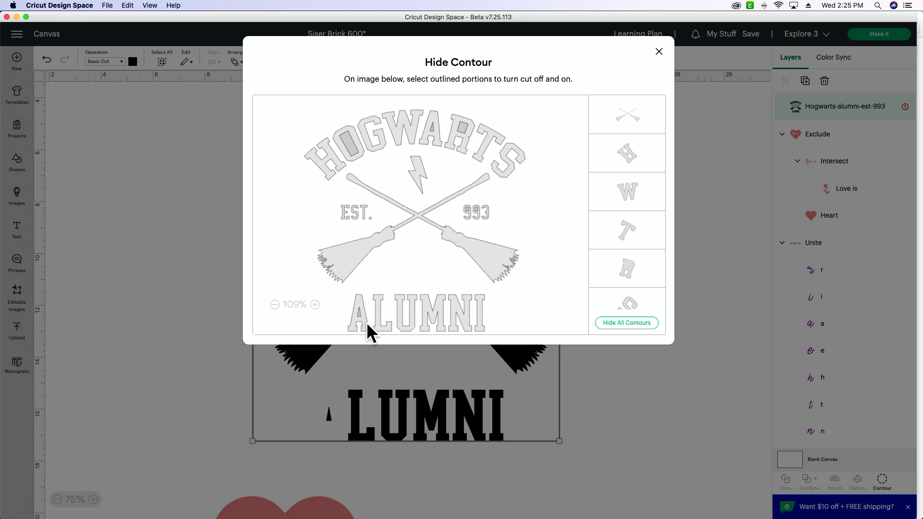
pyautogui.click(382, 325)
pyautogui.click(405, 328)
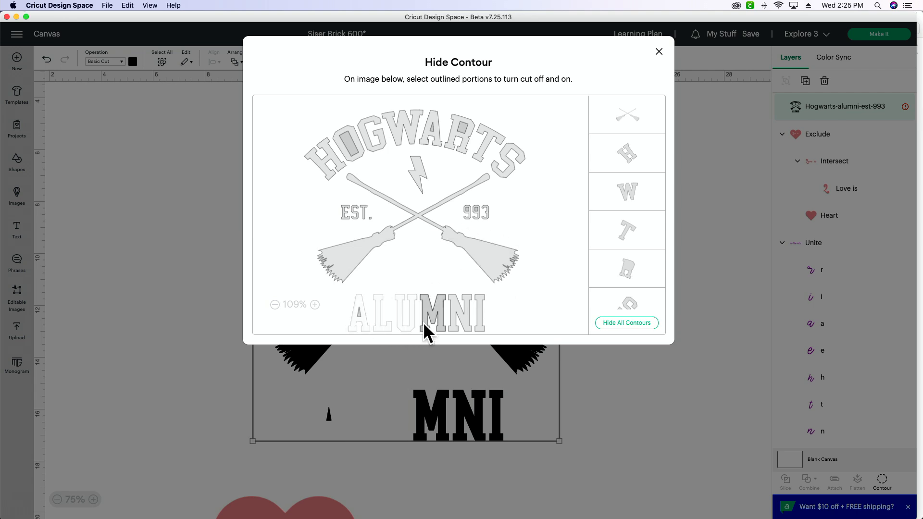
pyautogui.click(426, 327)
pyautogui.click(462, 327)
pyautogui.click(478, 325)
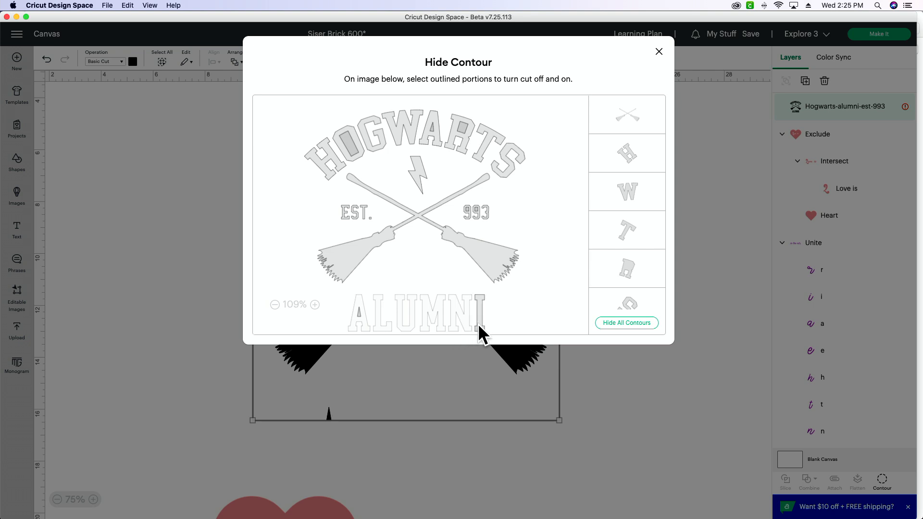
pyautogui.click(358, 313)
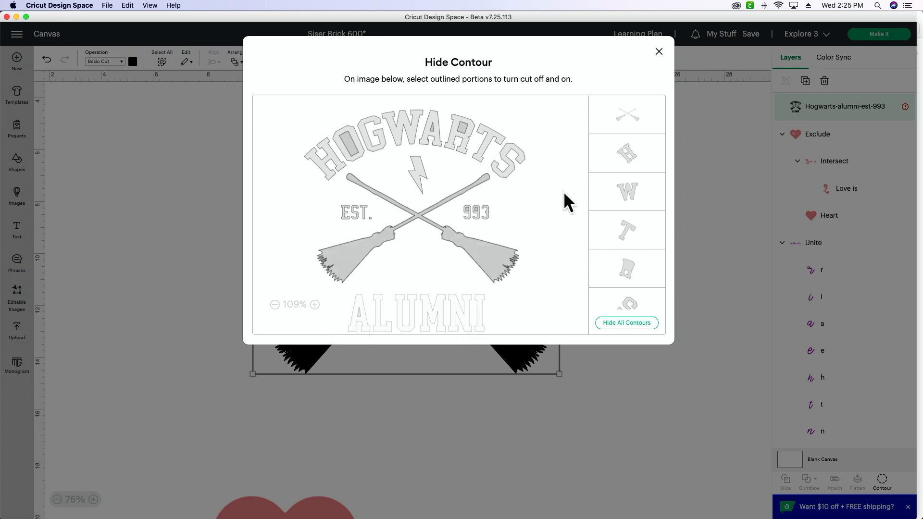
pyautogui.click(659, 52)
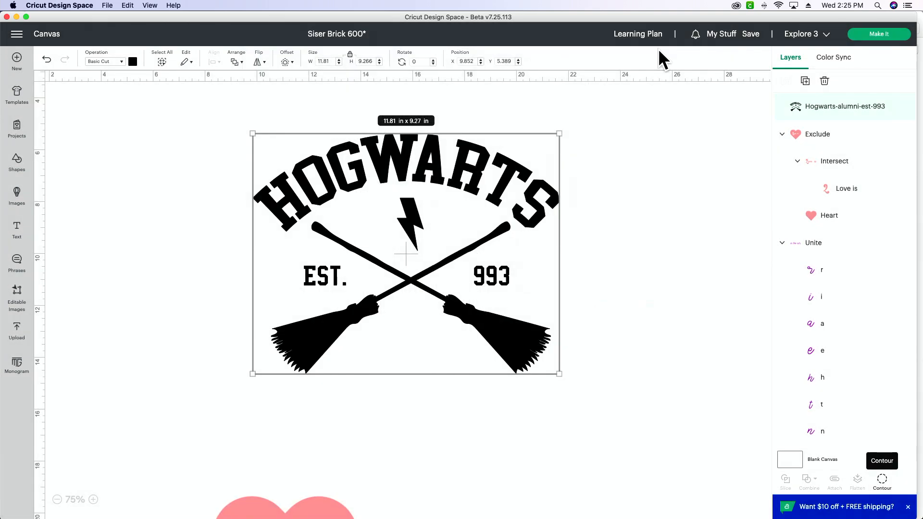
# - Hide all remaining contours of the Hogwarts image, including the crossed brooms, leaving only the lightning bolt
pyautogui.click(511, 440)
pyautogui.click(511, 329)
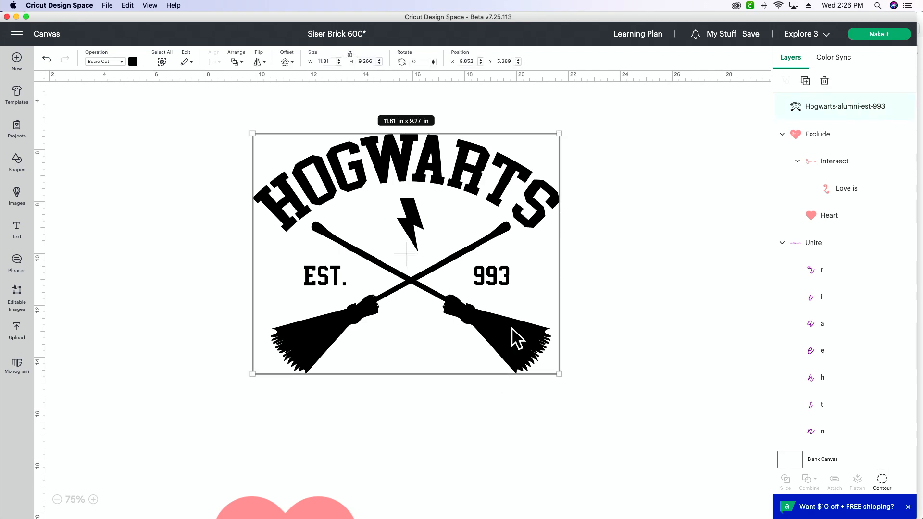
pyautogui.click(883, 480)
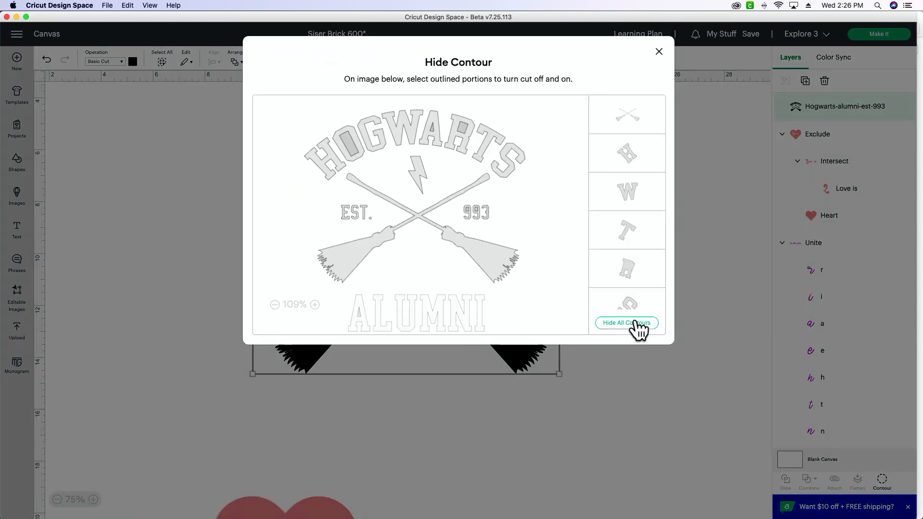
pyautogui.click(637, 325)
pyautogui.click(417, 163)
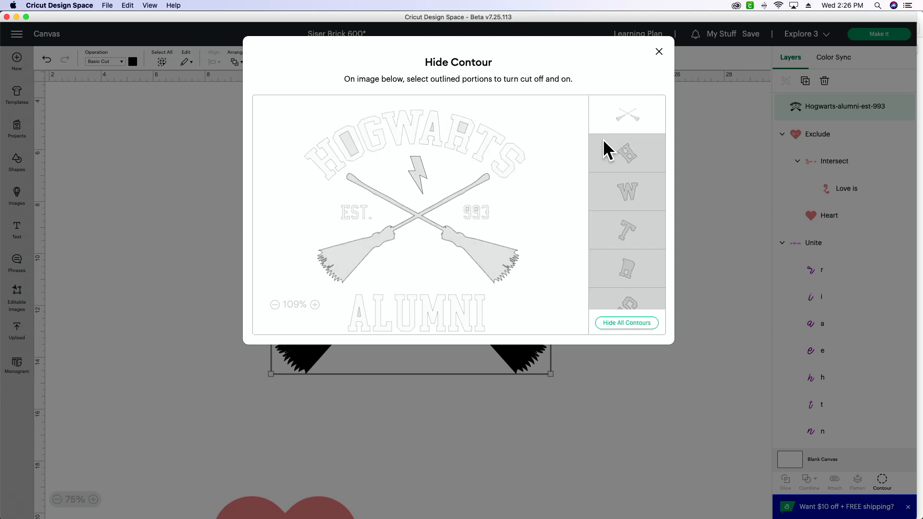
pyautogui.click(635, 115)
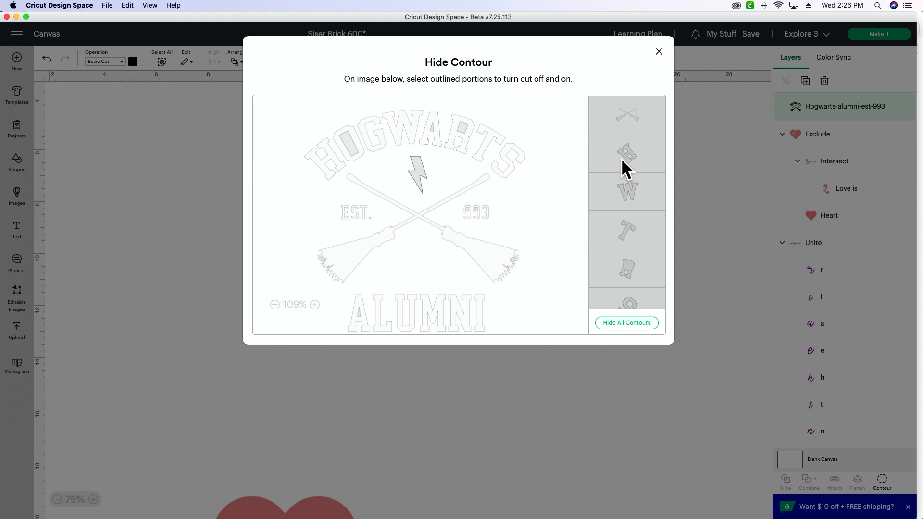
pyautogui.click(659, 52)
# - Enlarge the lightning bolt to about 3.92 x 7.84 in and move it up and left to about X 11, Y 5.19
pyautogui.moveTo(423, 250); pyautogui.dragTo(579, 356)
pyautogui.moveTo(432, 315); pyautogui.dragTo(397, 276)
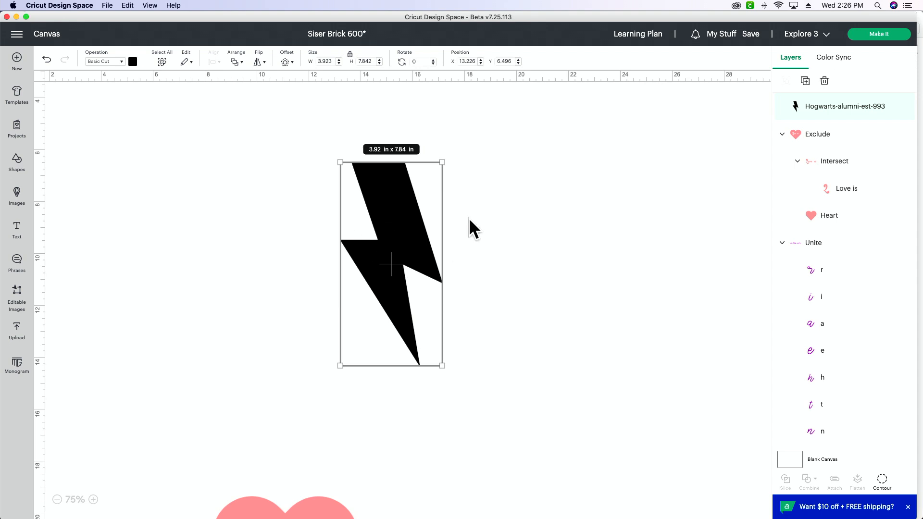
pyautogui.moveTo(425, 237); pyautogui.dragTo(378, 230)
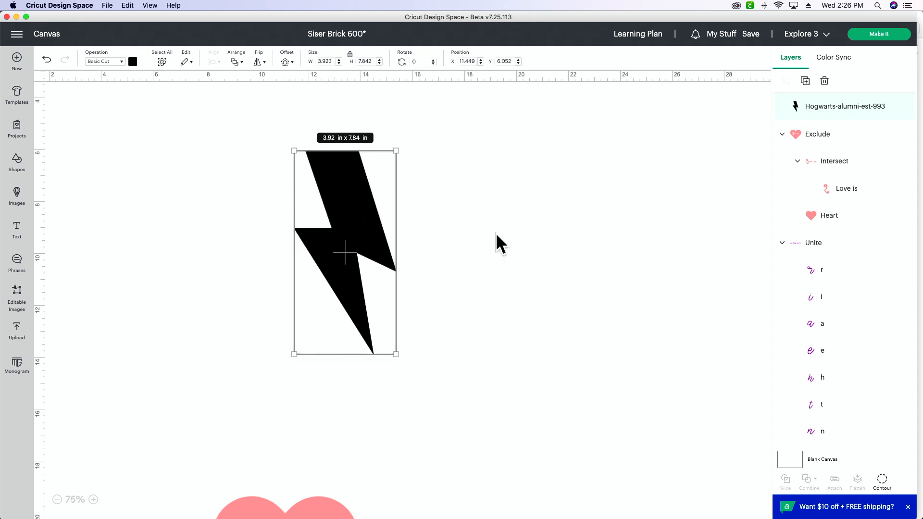
pyautogui.moveTo(364, 212); pyautogui.dragTo(336, 209)
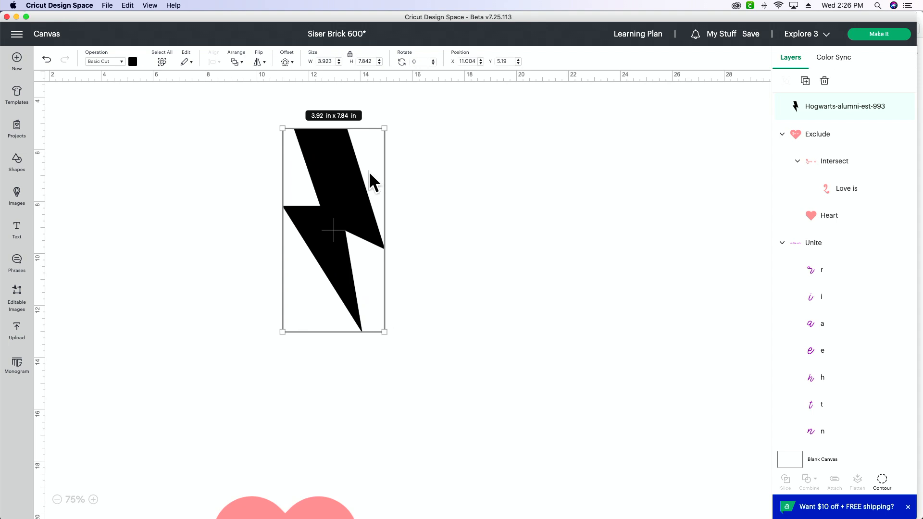
pyautogui.scroll(3, 745, 96)
pyautogui.hscroll(-2, 745, 97)
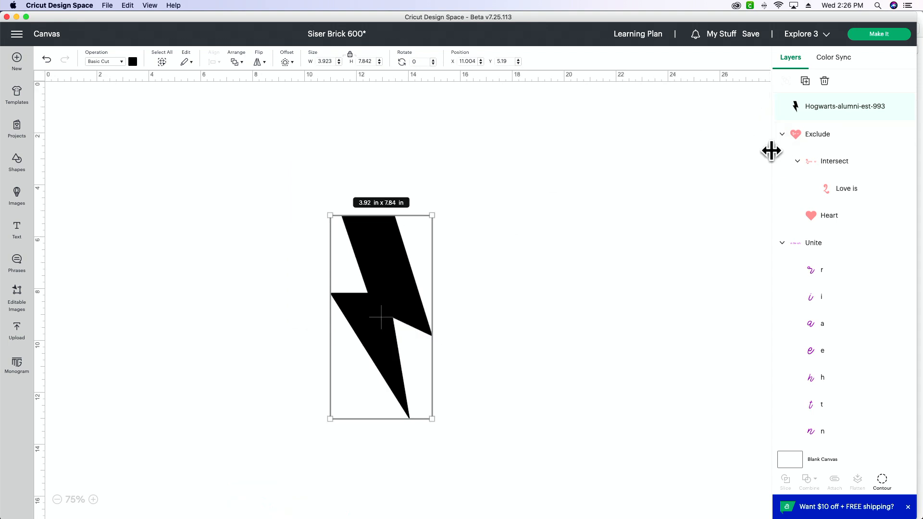
# - Duplicate the lightning bolt twice and place the two copies side by side to its right
pyautogui.click(804, 82)
pyautogui.click(805, 82)
pyautogui.moveTo(127, 173); pyautogui.dragTo(507, 301)
pyautogui.moveTo(103, 179); pyautogui.dragTo(589, 309)
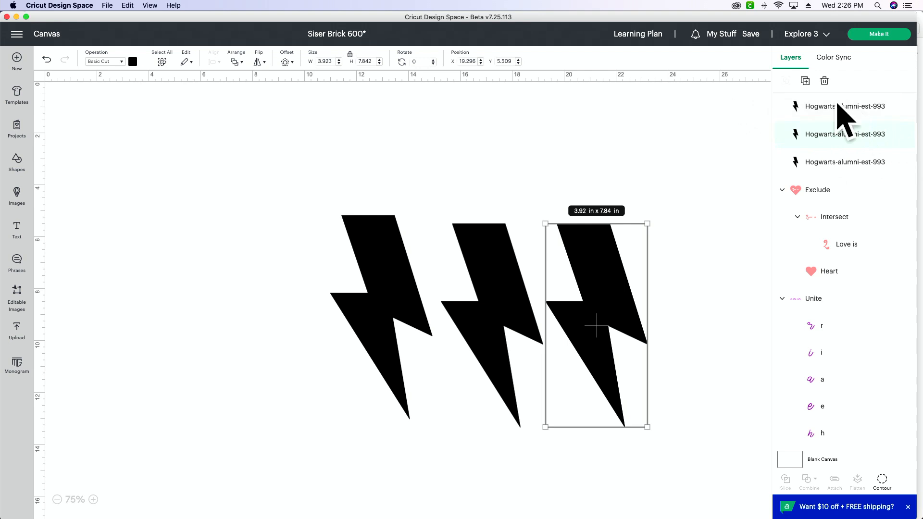
# - Group the three lightning bolts and select the group as one object
pyautogui.click(702, 284)
pyautogui.moveTo(702, 285); pyautogui.dragTo(324, 224)
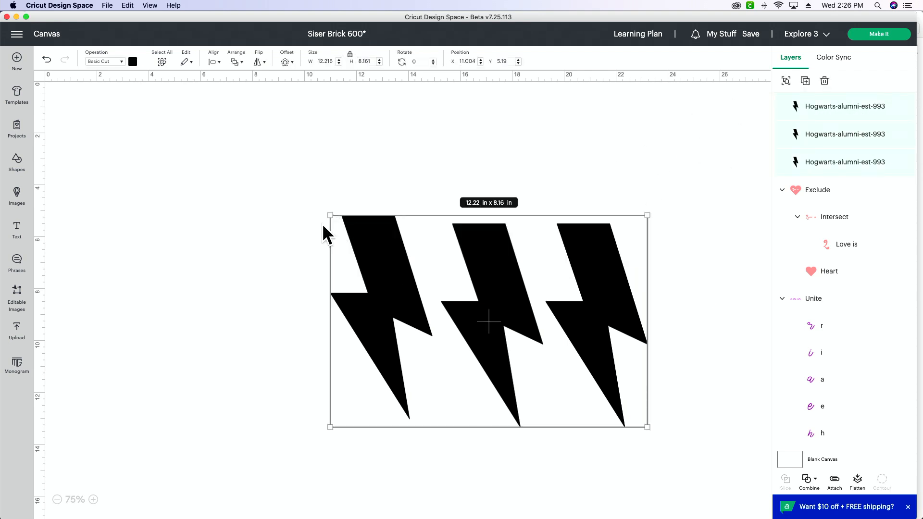
pyautogui.click(787, 81)
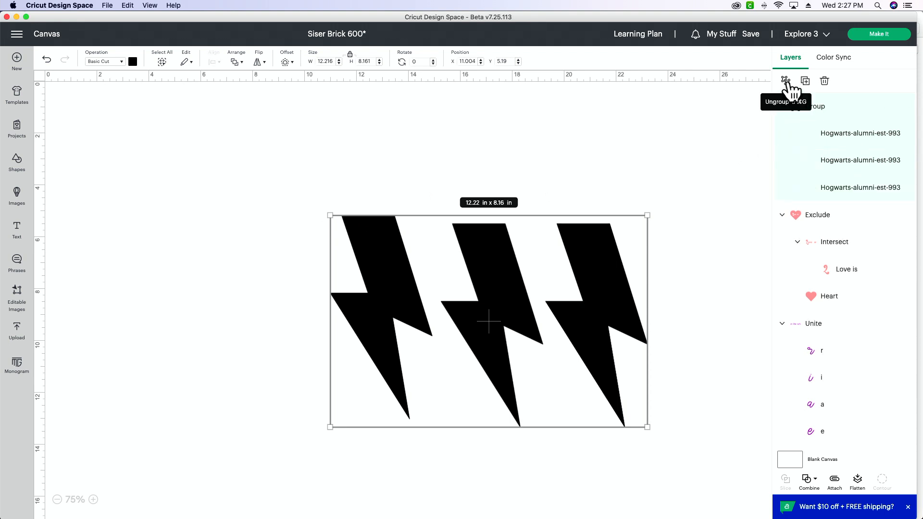
pyautogui.click(712, 143)
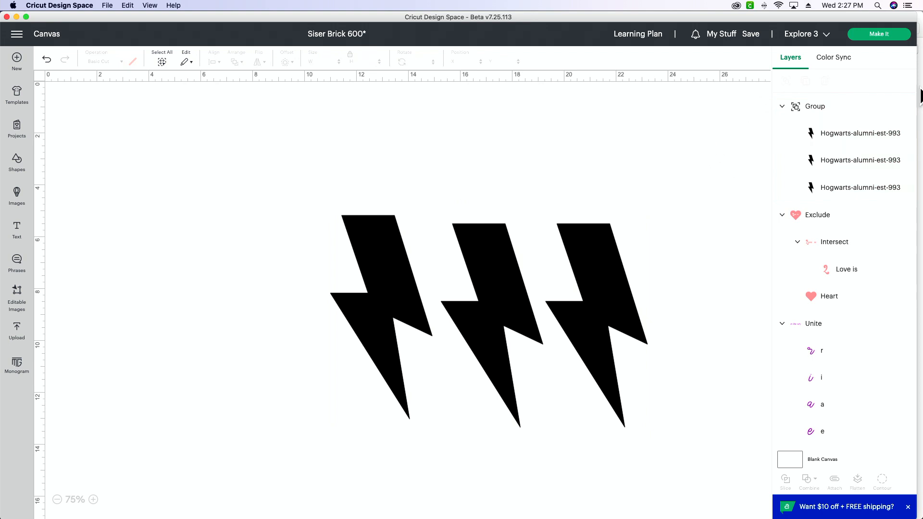
pyautogui.click(490, 279)
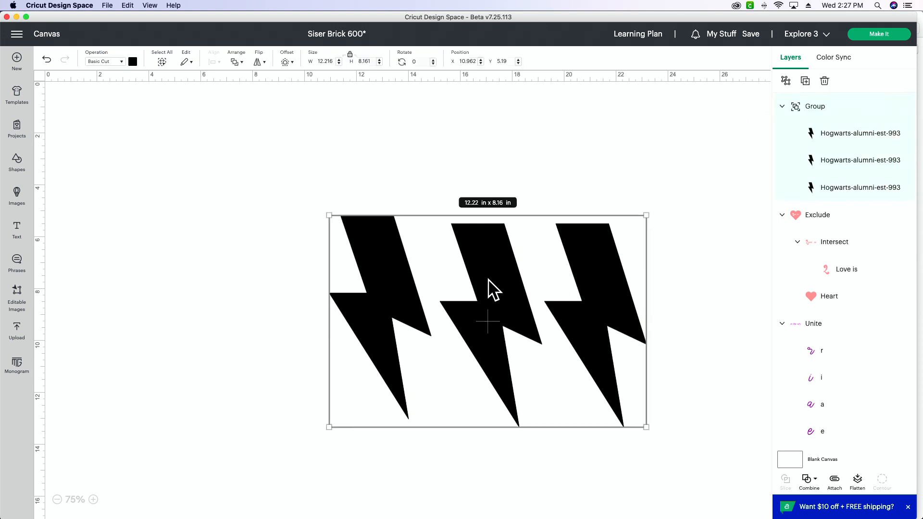
pyautogui.click(689, 128)
pyautogui.click(591, 267)
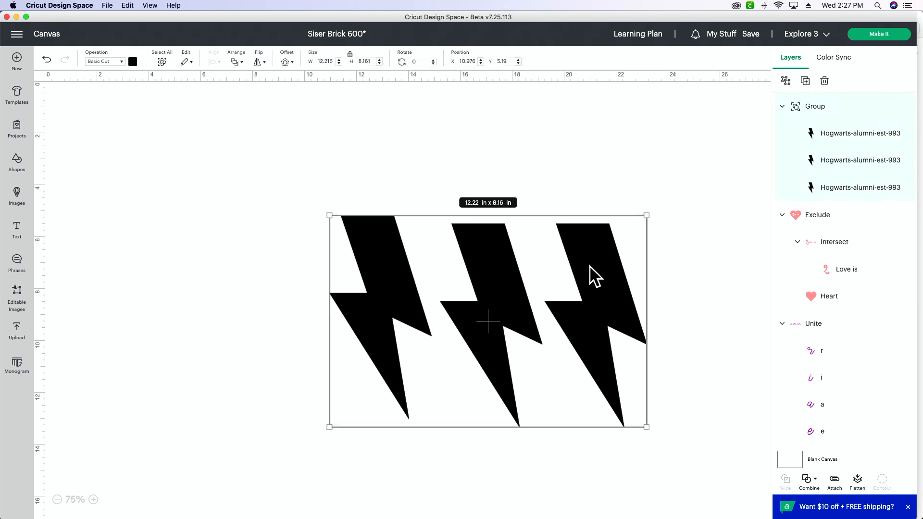
pyautogui.click(648, 197)
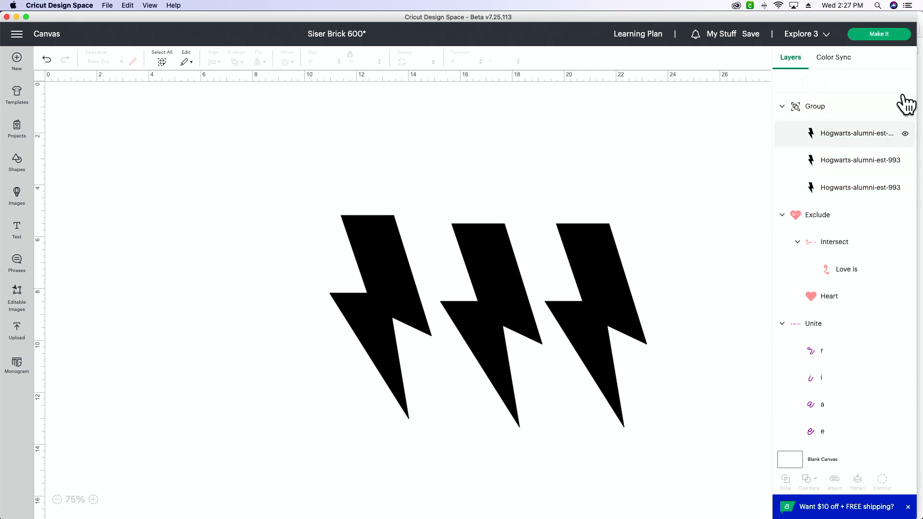
pyautogui.click(841, 115)
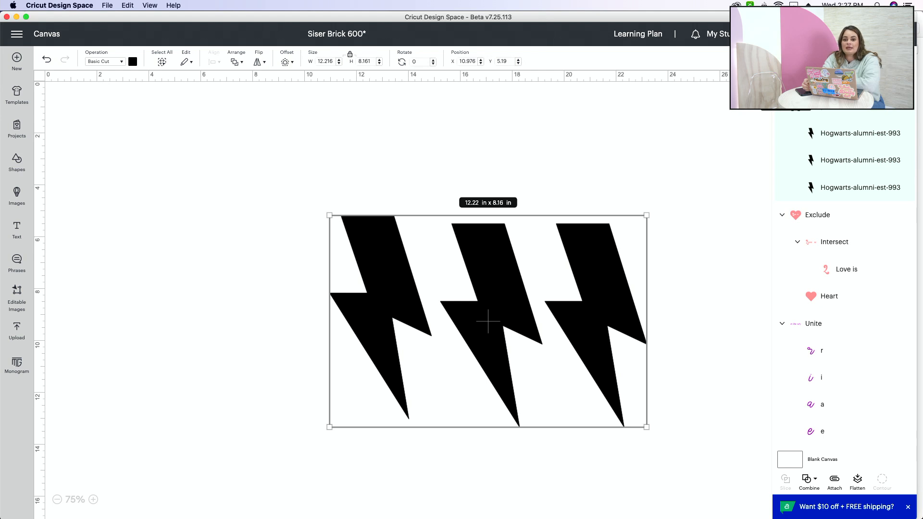
# - Ungroup the three lightning bolts
pyautogui.click(726, 129)
pyautogui.click(602, 255)
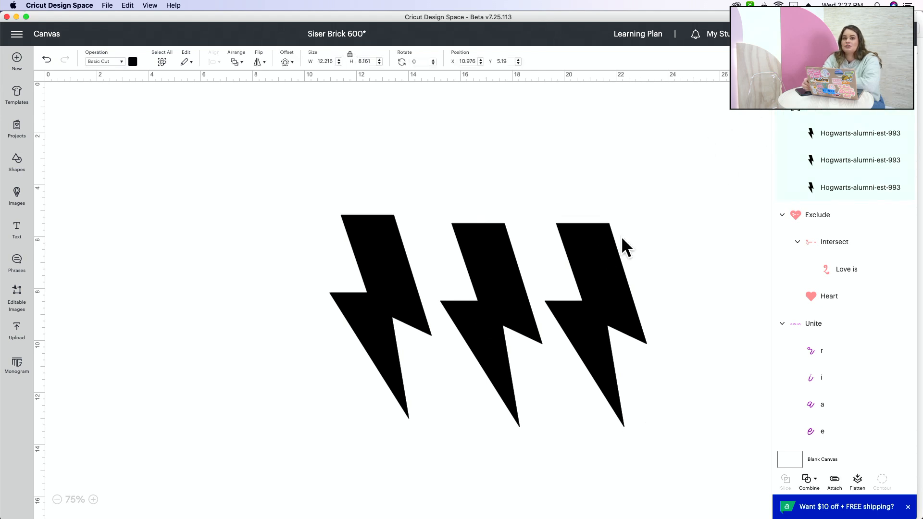
pyautogui.scroll(-5, 600, 165)
pyautogui.click(635, 189)
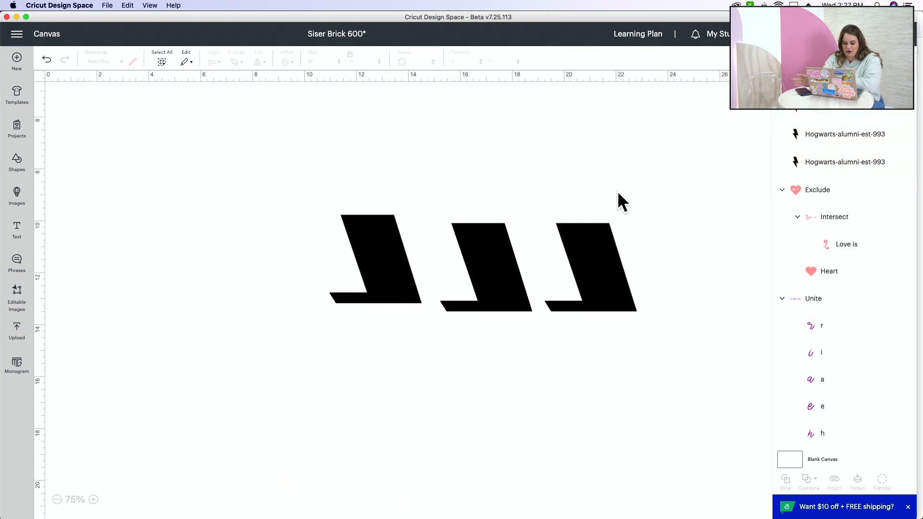
# - Spread the lightning bolts into a triangle, with one bolt above and the other two lower on either side
pyautogui.moveTo(678, 177); pyautogui.dragTo(345, 156)
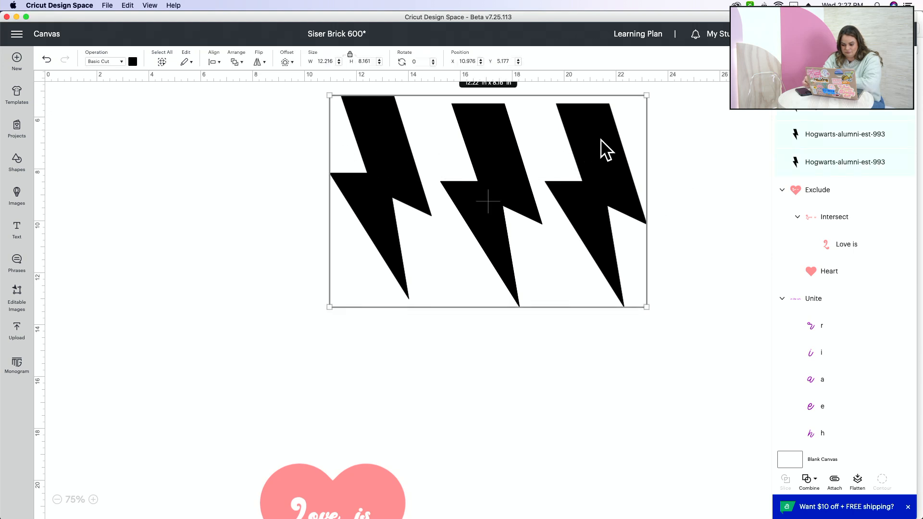
pyautogui.click(683, 175)
pyautogui.moveTo(631, 219); pyautogui.dragTo(705, 266)
pyautogui.moveTo(513, 183); pyautogui.dragTo(209, 248)
pyautogui.moveTo(625, 241); pyautogui.dragTo(540, 264)
pyautogui.moveTo(228, 218); pyautogui.dragTo(296, 219)
pyautogui.moveTo(538, 216); pyautogui.dragTo(494, 224)
pyautogui.moveTo(243, 206); pyautogui.dragTo(283, 221)
# - Group the three spread-out lightning bolts and preview how they are laid out on the cutting mats
pyautogui.moveTo(623, 151); pyautogui.dragTo(212, 275)
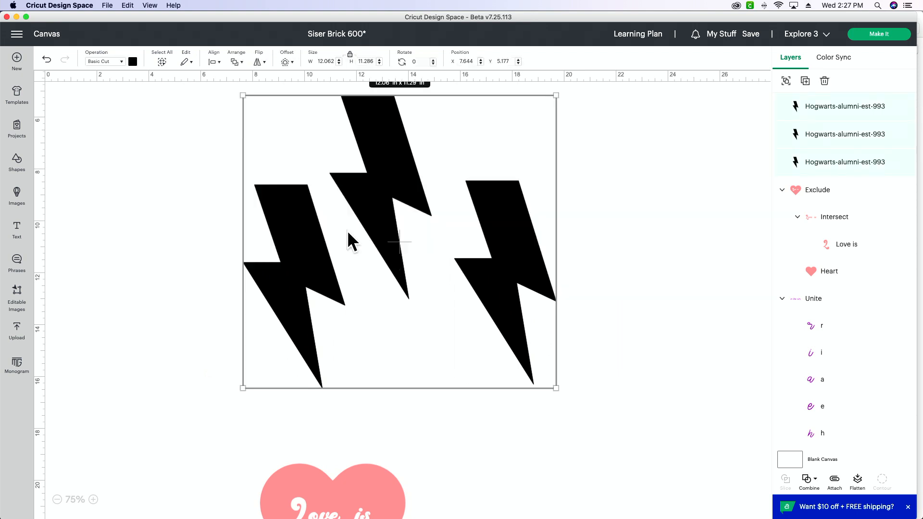
pyautogui.click(786, 82)
pyautogui.click(889, 34)
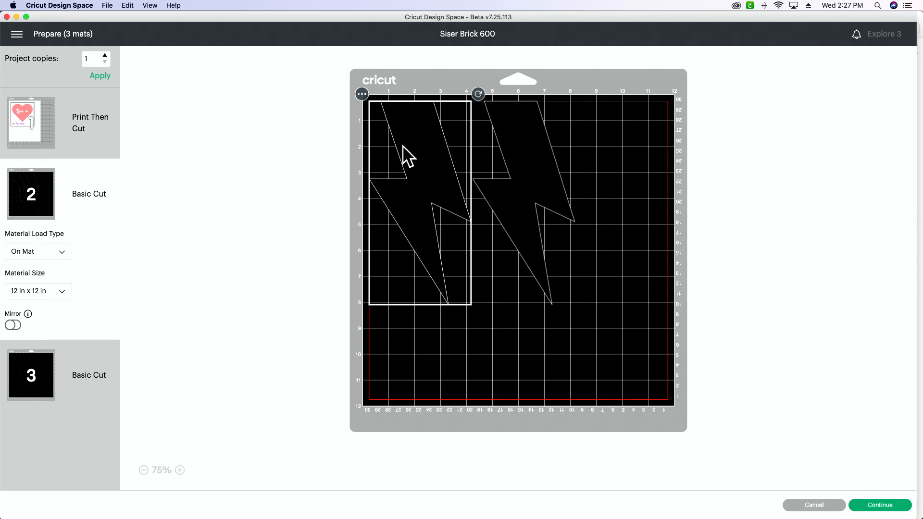
pyautogui.click(816, 506)
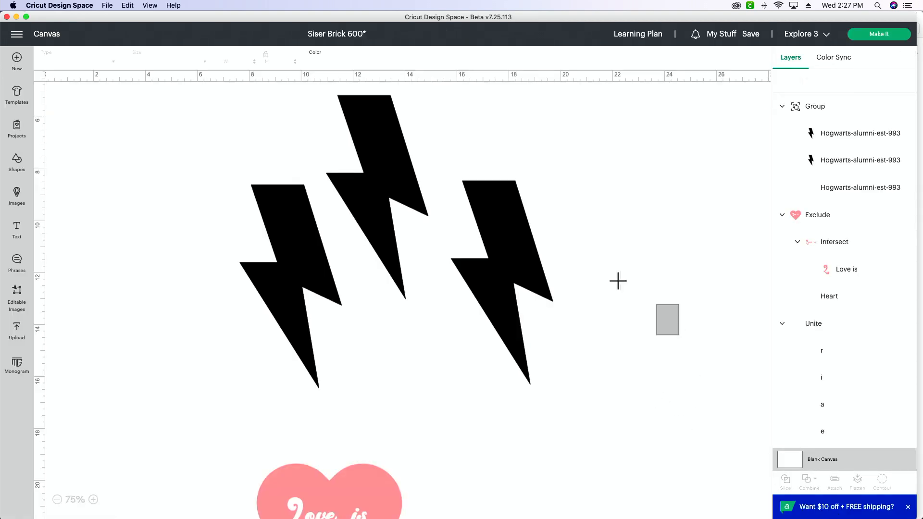
# - Shrink the lightning bolt group to about 5.69 x 5.33 in
pyautogui.click(404, 260)
pyautogui.moveTo(553, 388); pyautogui.dragTo(387, 233)
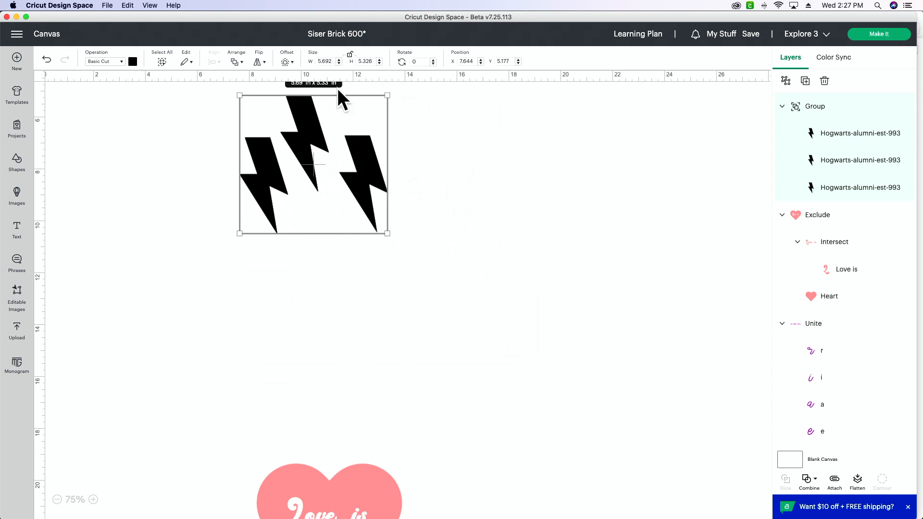
# - Preview the resized bolts on the cutting mat, try rearranging two of them there, and return to the canvas
pyautogui.click(893, 35)
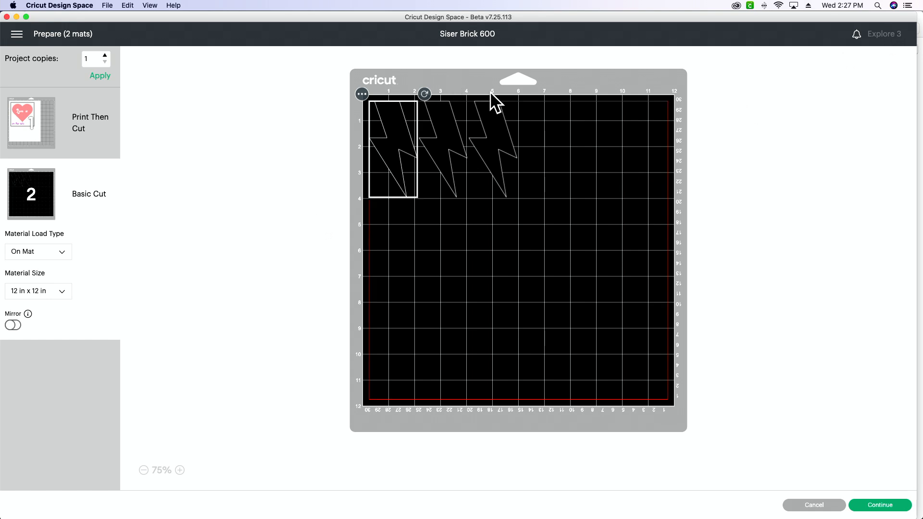
pyautogui.moveTo(444, 188); pyautogui.dragTo(430, 251)
pyautogui.moveTo(498, 175); pyautogui.dragTo(471, 185)
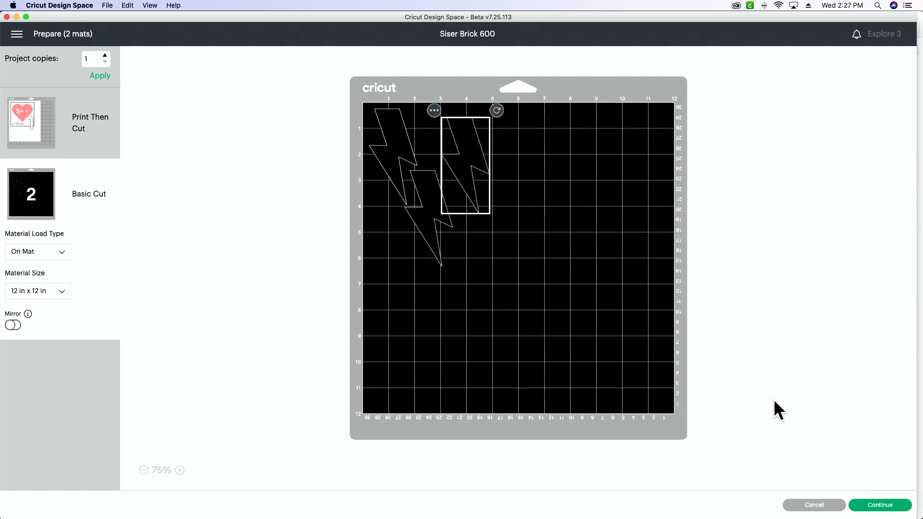
pyautogui.click(818, 509)
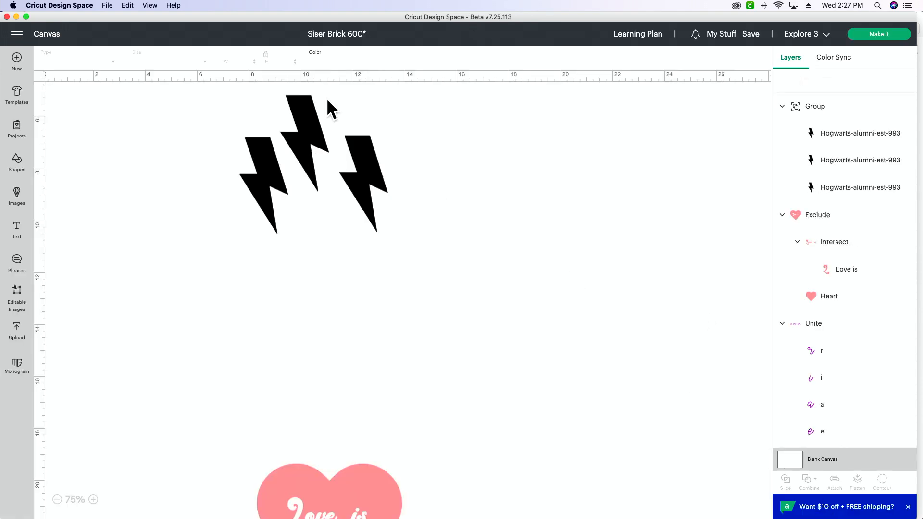
# - Attach the three lightning bolts and preview their arrangement on the cutting mat
pyautogui.moveTo(513, 221); pyautogui.dragTo(206, 134)
pyautogui.click(835, 480)
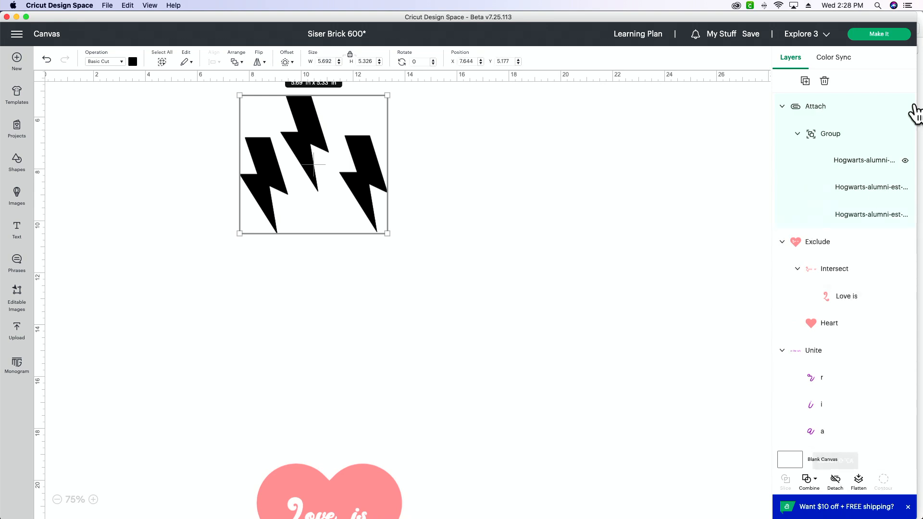
pyautogui.click(880, 34)
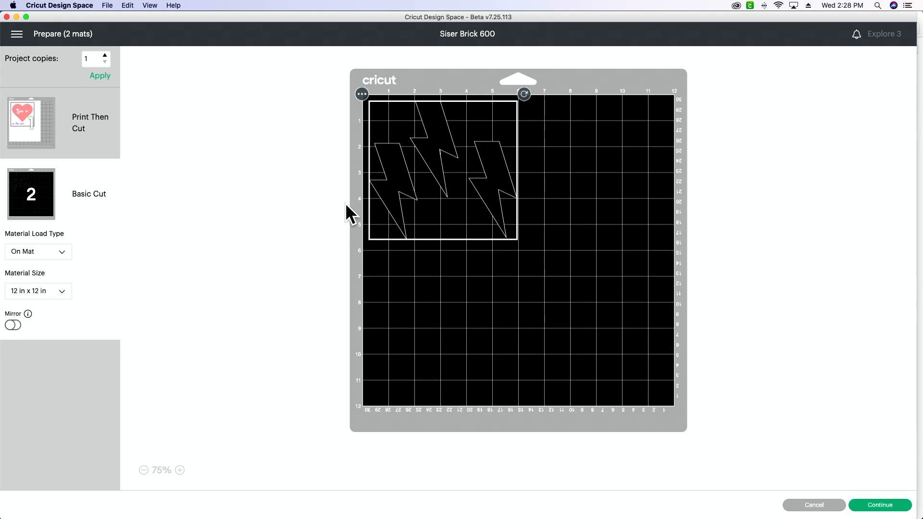
pyautogui.click(817, 505)
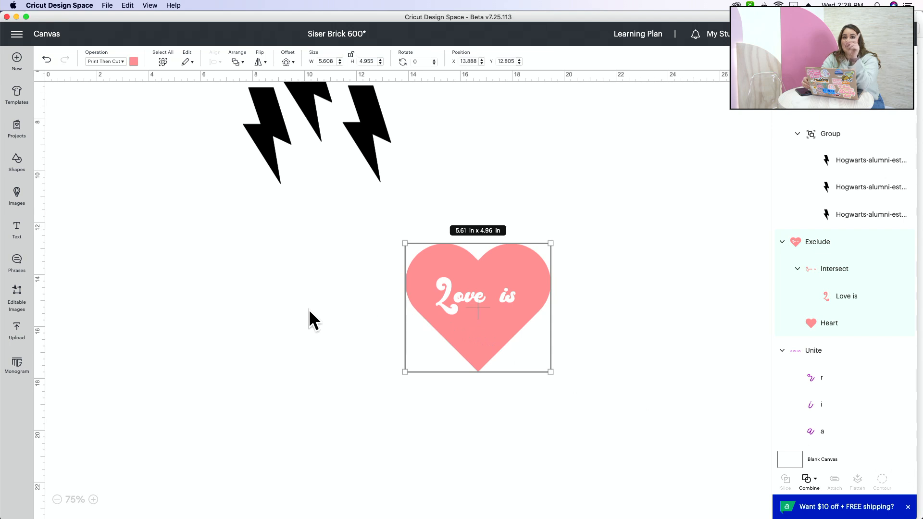
# - Change the "Love is" heart's operation to Basic Cut and move it left to about X 10.78, Y 12.86
pyautogui.scroll(3, 384, 308)
pyautogui.click(296, 231)
pyautogui.scroll(-1, 202, 201)
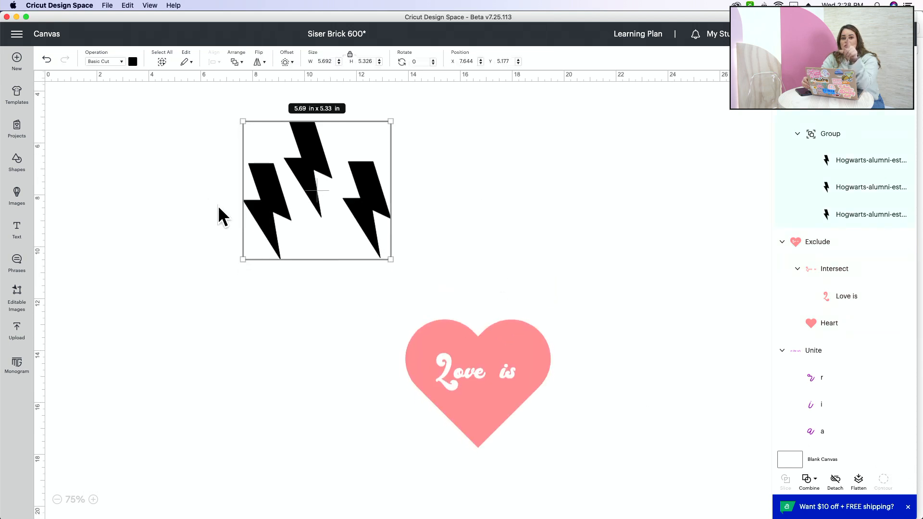
pyautogui.click(480, 361)
pyautogui.click(94, 62)
pyautogui.click(111, 91)
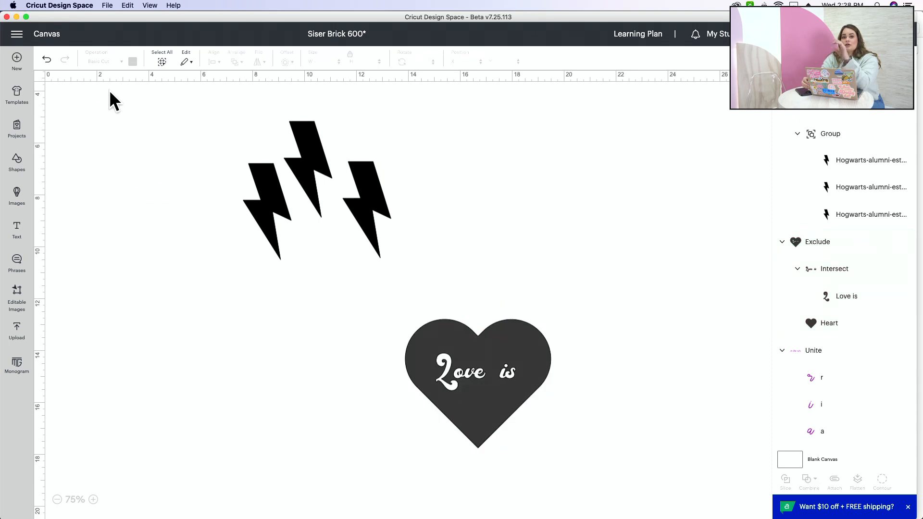
pyautogui.click(435, 363)
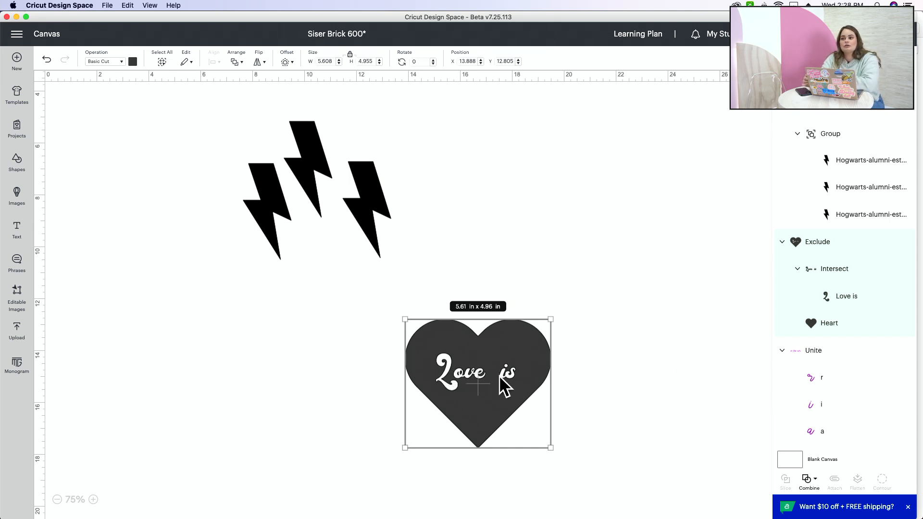
pyautogui.moveTo(504, 375); pyautogui.dragTo(424, 376)
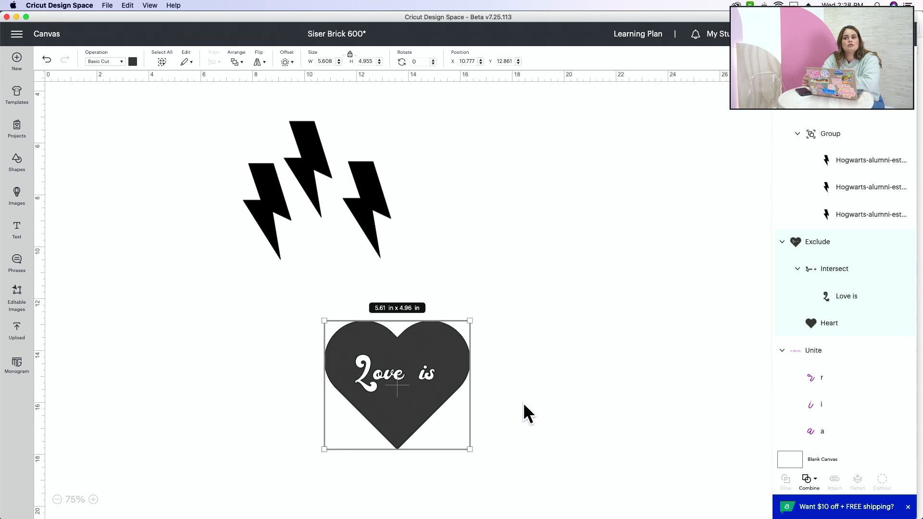
# - Add the "What would Dolly do?" image from the uploaded images to the canvas
pyautogui.click(20, 334)
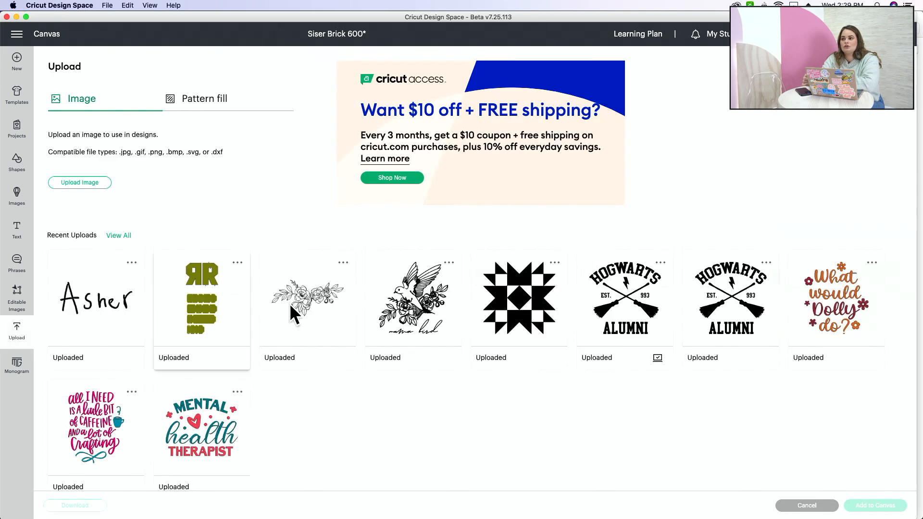
pyautogui.click(119, 236)
pyautogui.scroll(-4, 435, 313)
pyautogui.scroll(2, 431, 327)
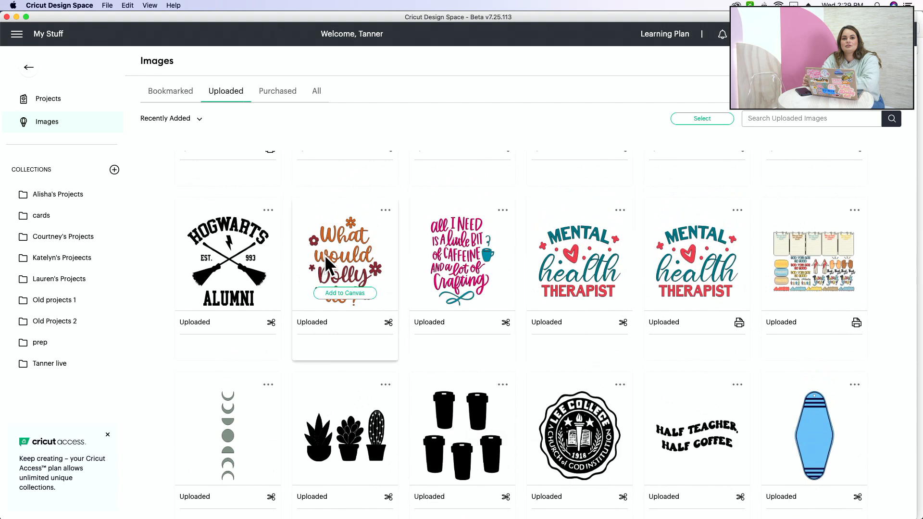
pyautogui.click(345, 292)
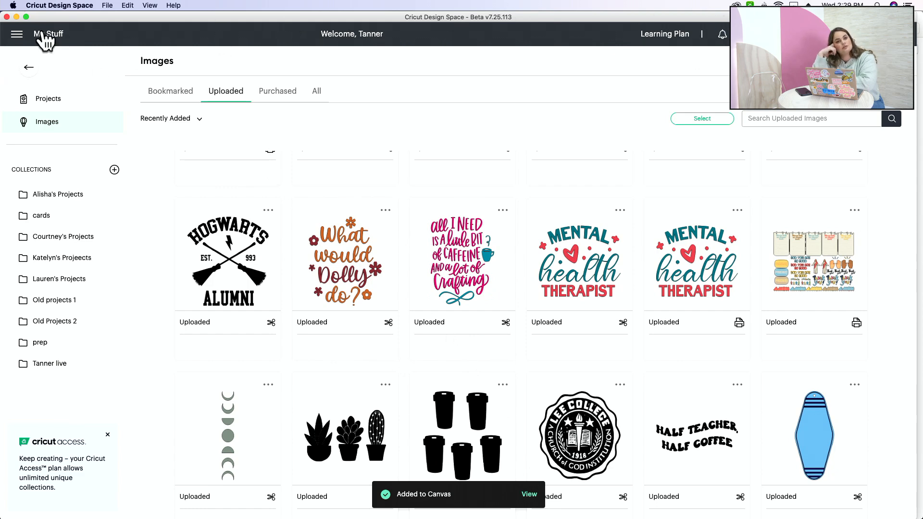
pyautogui.click(42, 34)
pyautogui.click(31, 70)
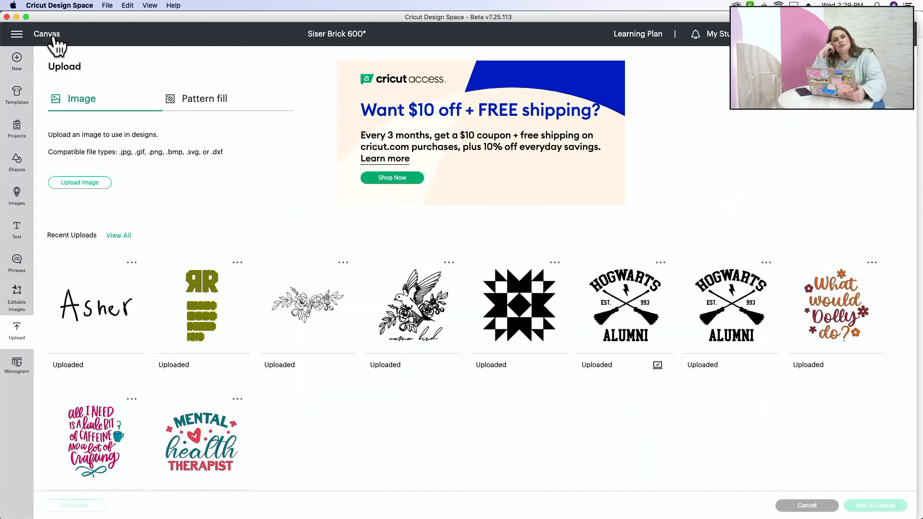
pyautogui.click(52, 37)
# - Review the operation types available for the heart, including the Foil options
pyautogui.click(382, 369)
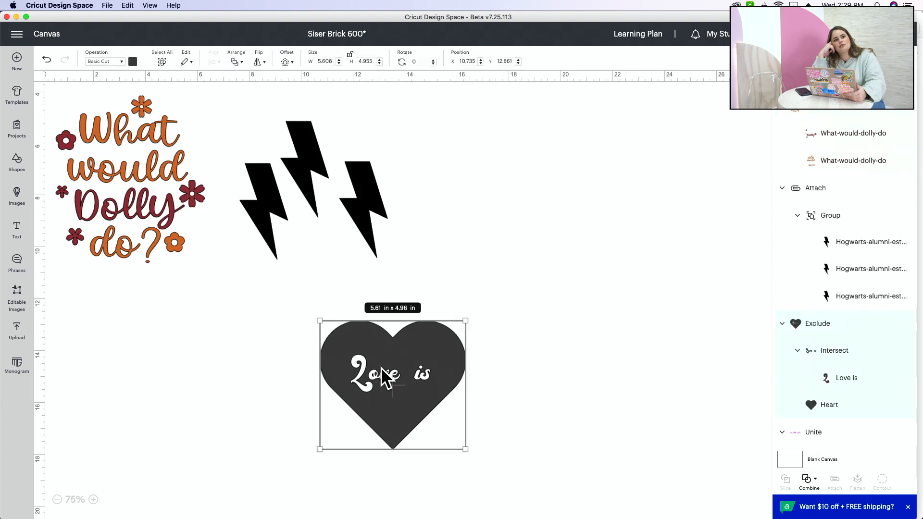
pyautogui.click(116, 62)
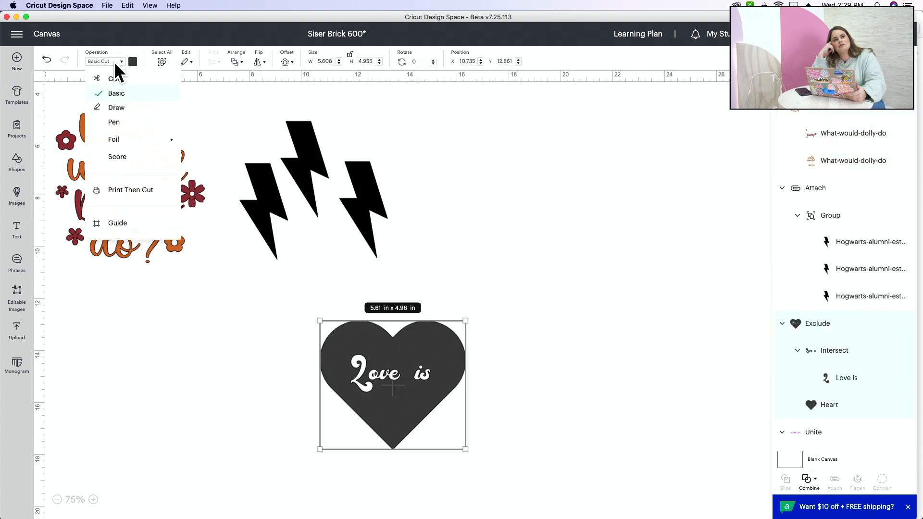
pyautogui.click(370, 369)
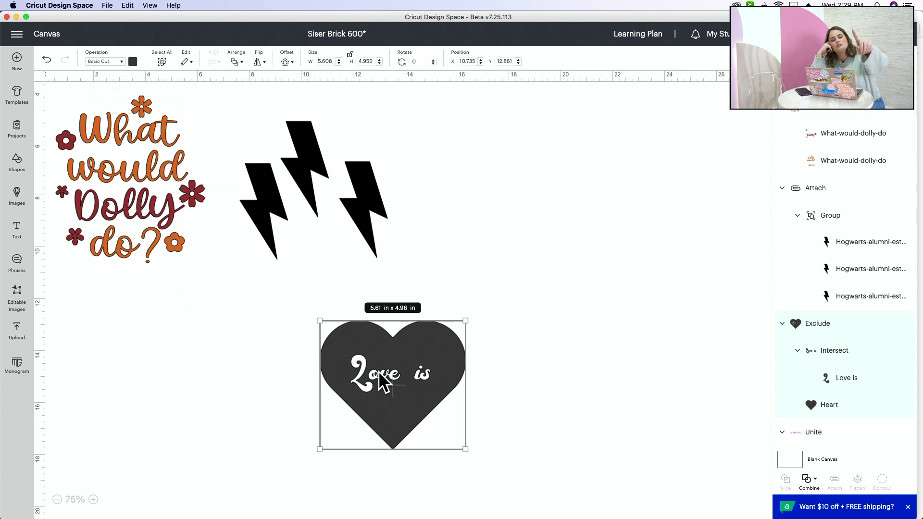
pyautogui.click(120, 62)
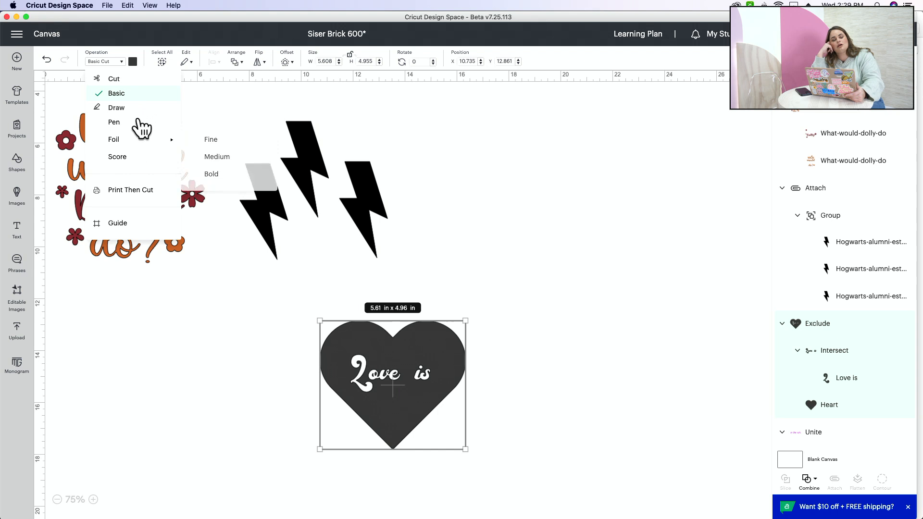
pyautogui.click(303, 405)
# - Move the heart up and right to about X 16.17, Y 8.07, and select its "Love is" text layer
pyautogui.moveTo(393, 391); pyautogui.dragTo(521, 282)
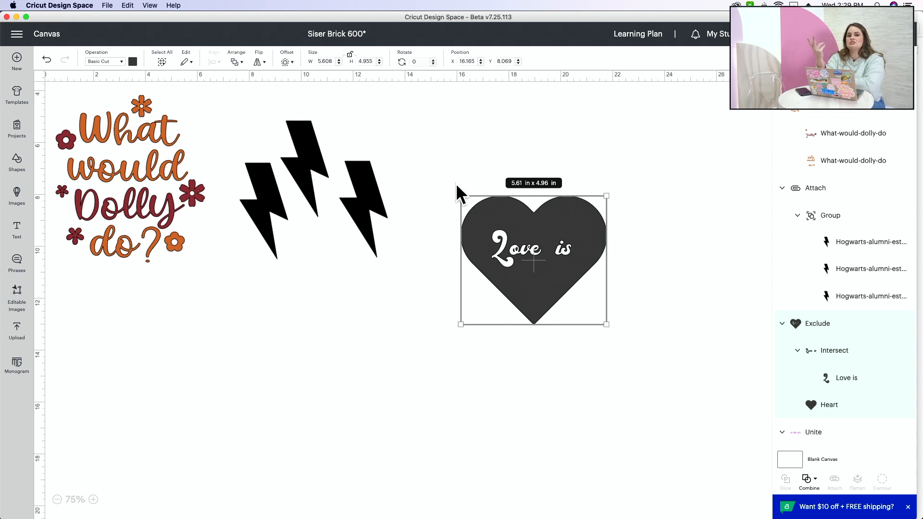
pyautogui.click(430, 271)
pyautogui.click(556, 262)
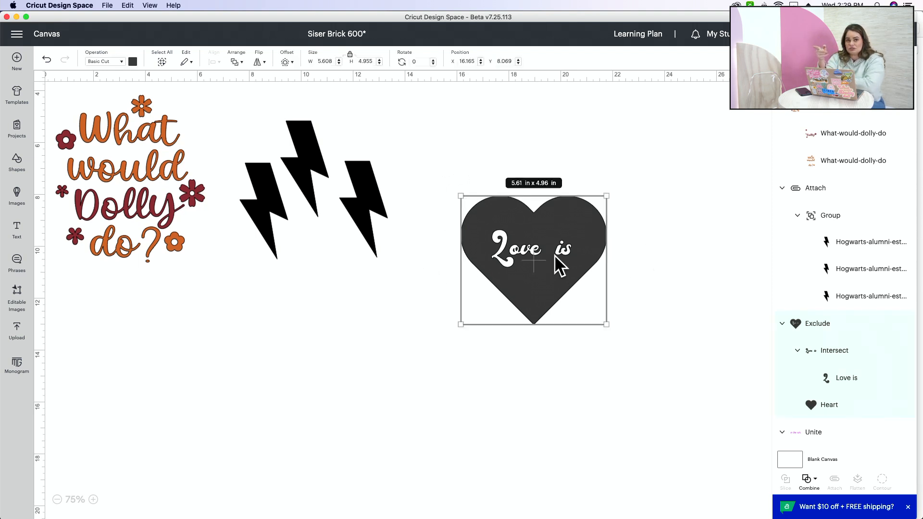
pyautogui.click(856, 378)
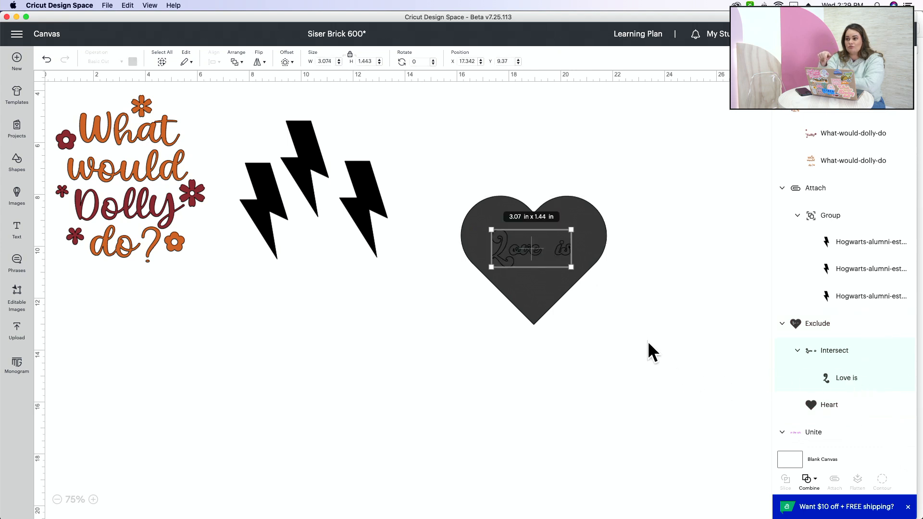
# - Undo the Exclude combination on the "Love is" heart
pyautogui.hscroll(-1, 620, 362)
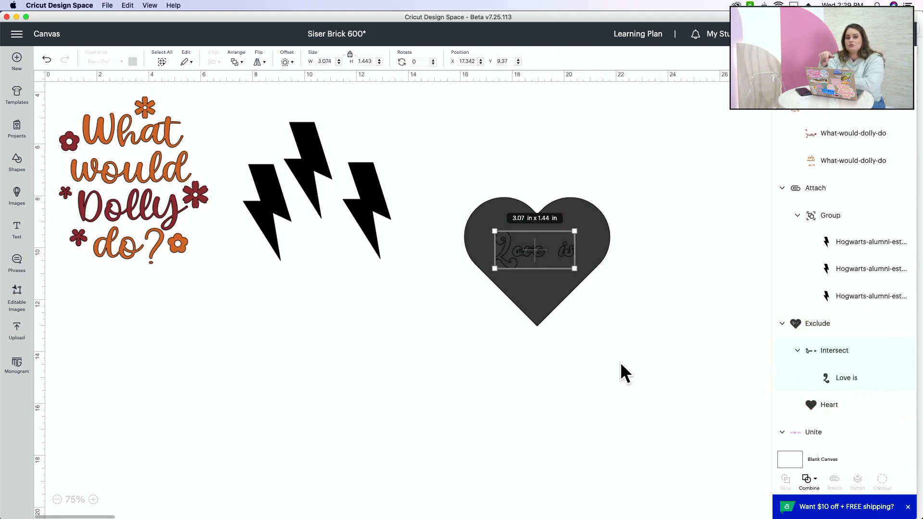
pyautogui.click(612, 360)
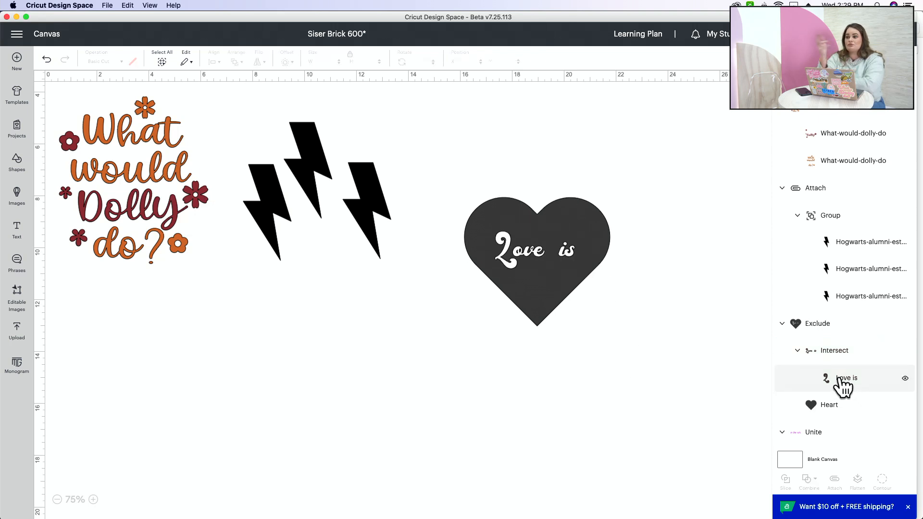
pyautogui.moveTo(635, 330); pyautogui.dragTo(450, 183)
pyautogui.click(814, 484)
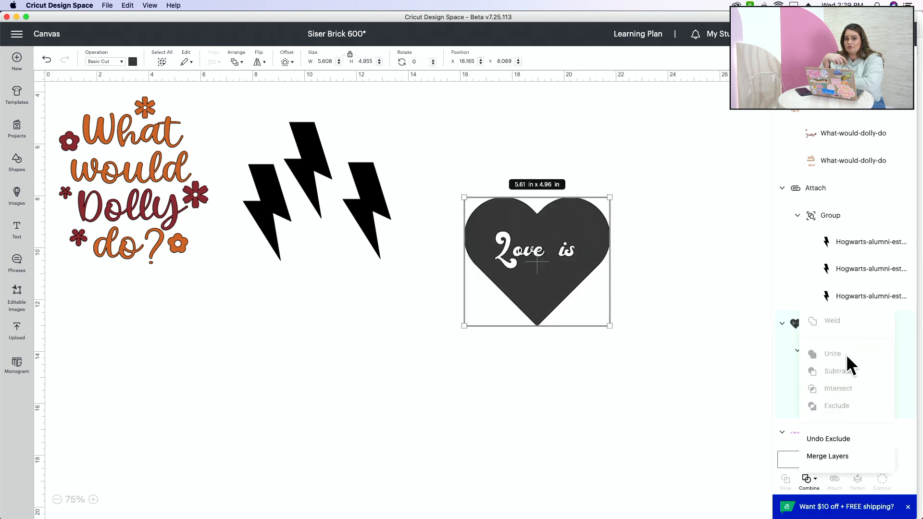
pyautogui.click(828, 439)
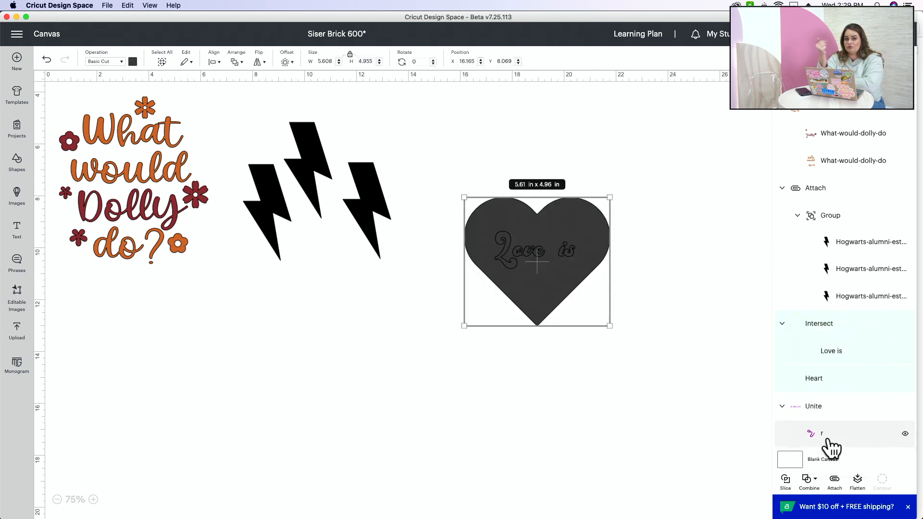
pyautogui.click(653, 366)
pyautogui.moveTo(654, 366); pyautogui.dragTo(610, 336)
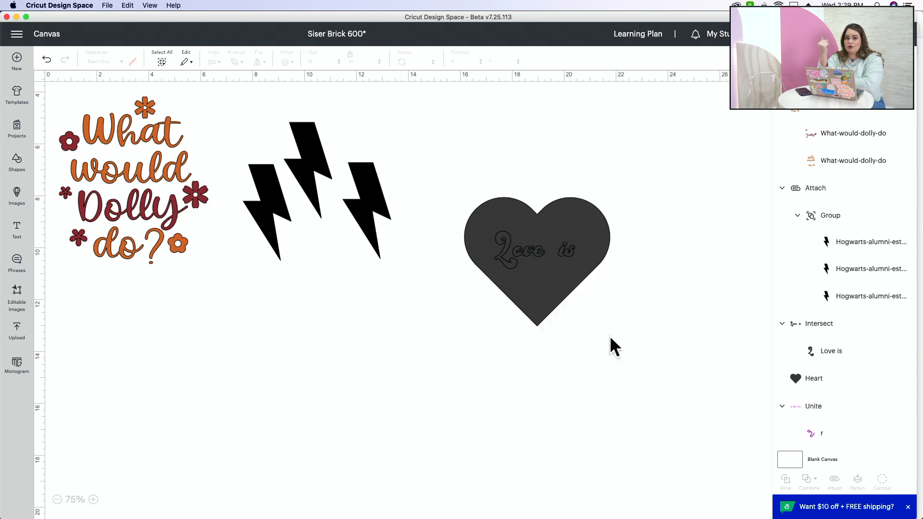
# - Slice the "Love is" text out of the heart and move the cut heart to about X 12.79, Y 12.68
pyautogui.click(864, 356)
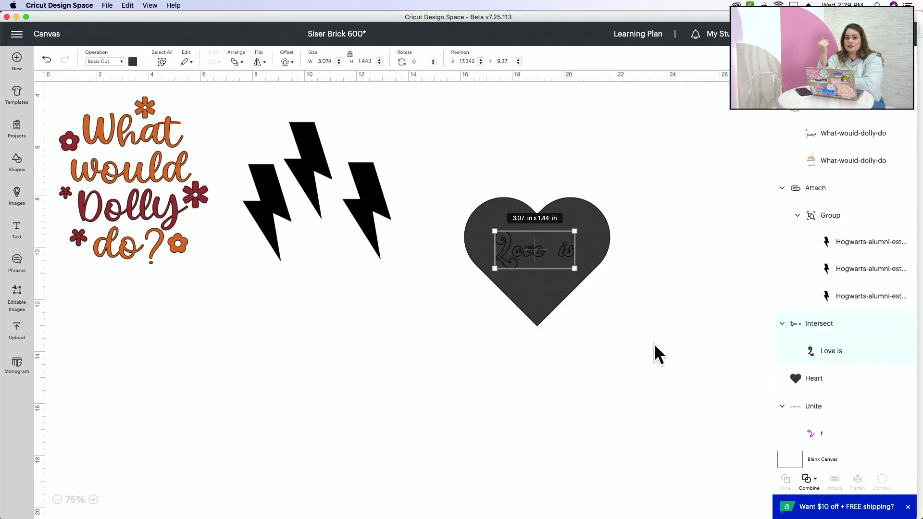
pyautogui.moveTo(595, 336); pyautogui.dragTo(521, 219)
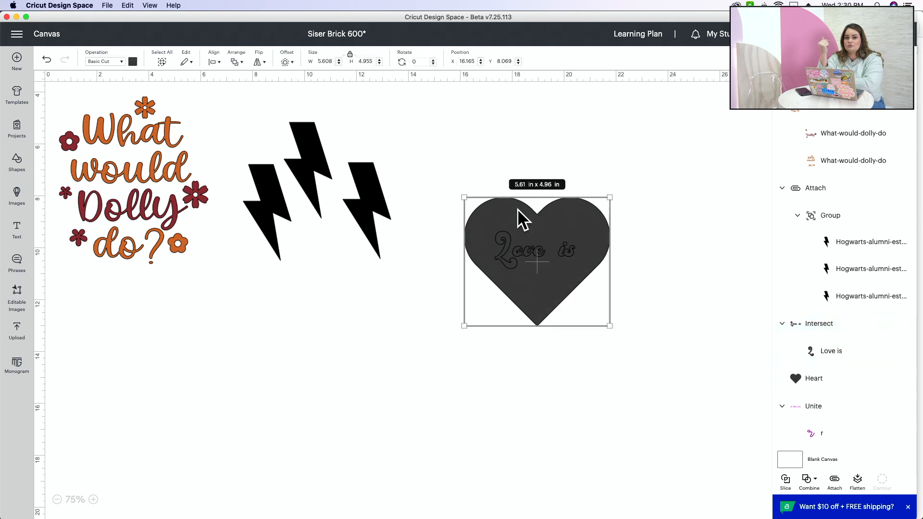
pyautogui.click(808, 481)
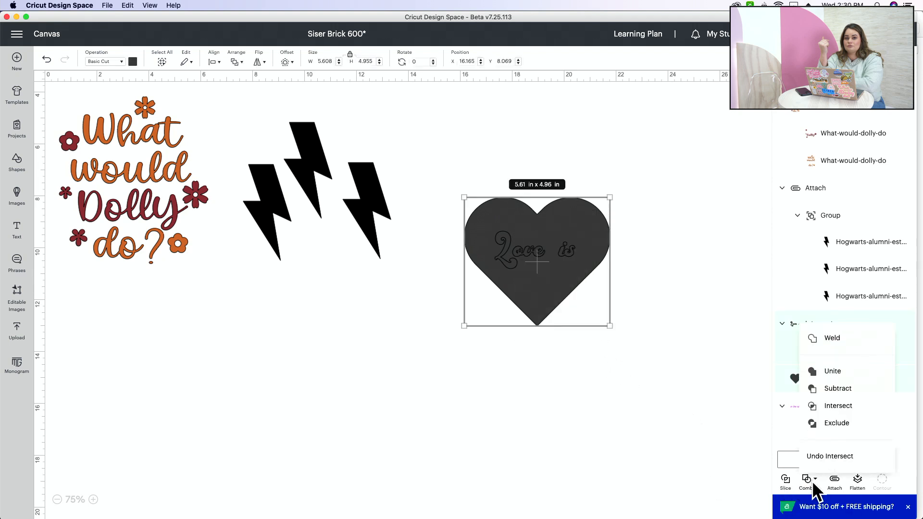
pyautogui.click(785, 479)
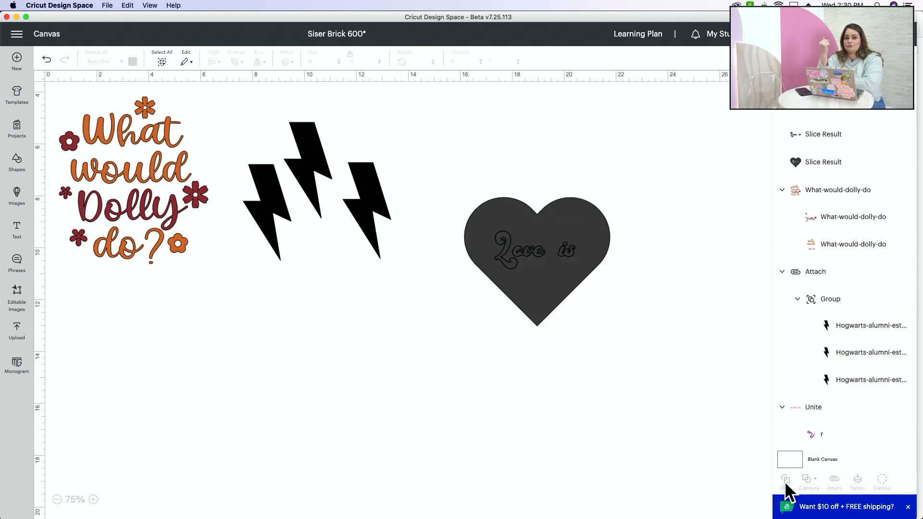
pyautogui.moveTo(524, 298); pyautogui.dragTo(436, 416)
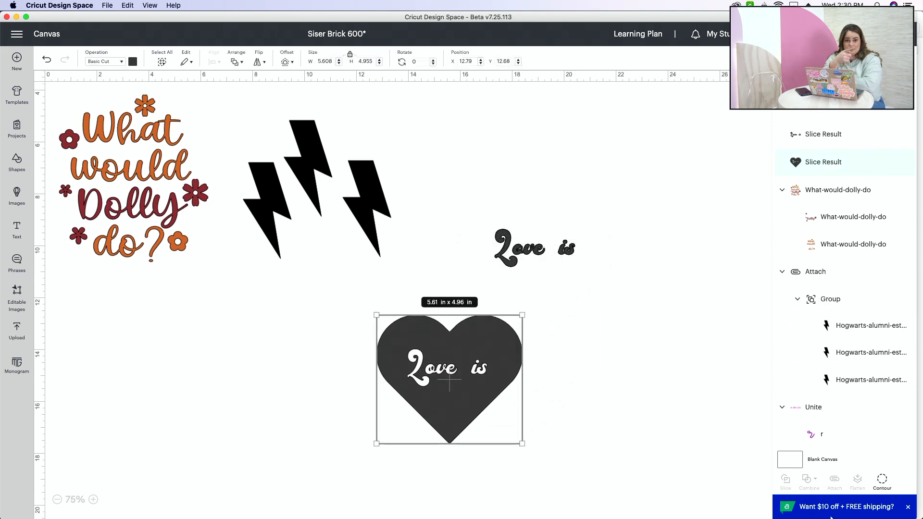
# - Hide the heart's outer contour, leaving only the lettering, and enlarge the lettering to about 10.21 by 4.79 in
pyautogui.click(883, 481)
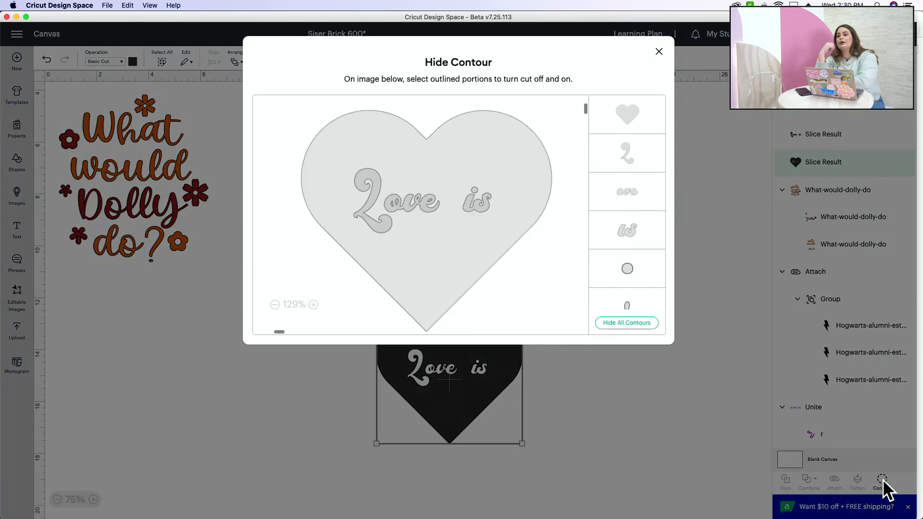
pyautogui.click(517, 145)
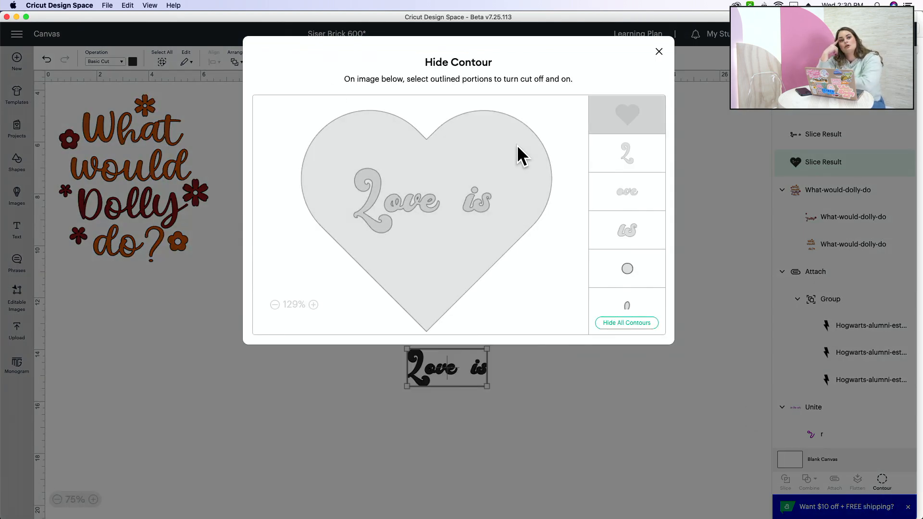
pyautogui.click(659, 51)
pyautogui.moveTo(482, 380); pyautogui.dragTo(675, 474)
pyautogui.moveTo(551, 431); pyautogui.dragTo(517, 331)
pyautogui.click(434, 421)
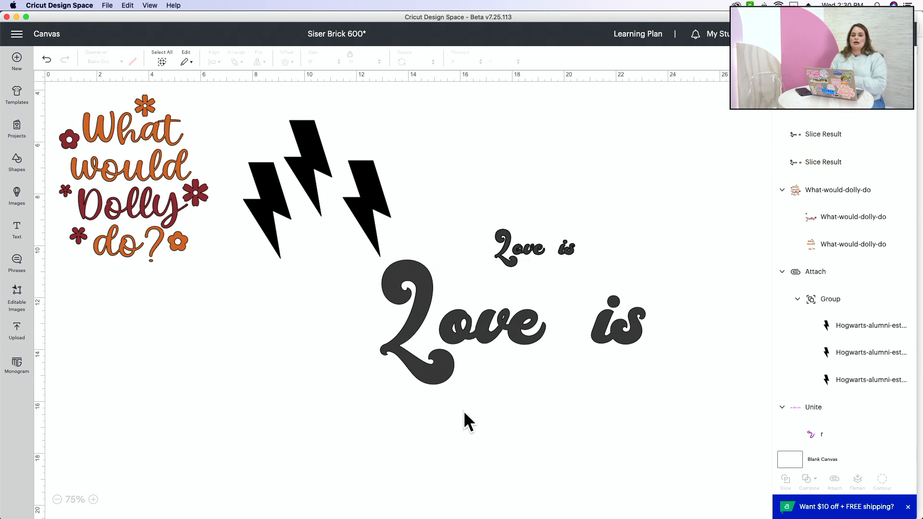
# - Shrink the large "Love is" lettering to about 7.54 by 3.54 in and place it at about X 14.65, Y 10.01
pyautogui.moveTo(470, 336); pyautogui.dragTo(507, 326)
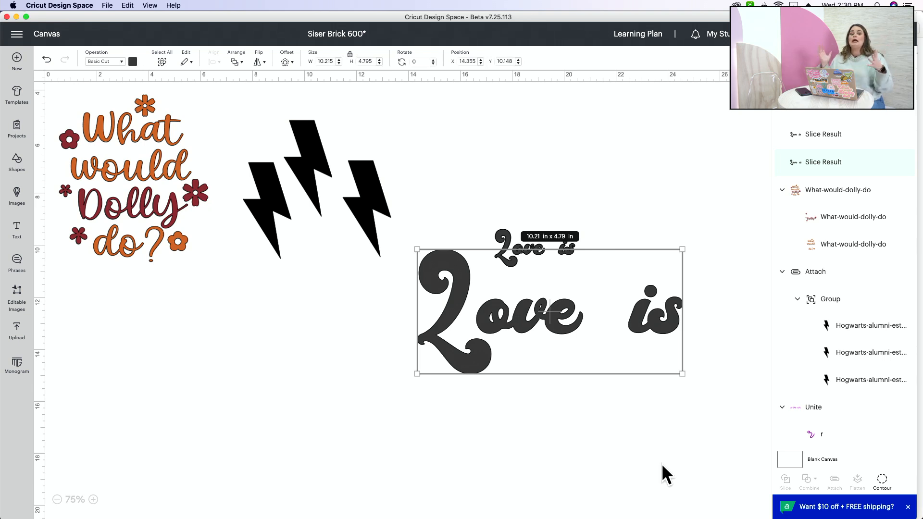
pyautogui.moveTo(566, 319); pyautogui.dragTo(547, 326)
pyautogui.moveTo(663, 381); pyautogui.dragTo(633, 362)
pyautogui.moveTo(594, 316); pyautogui.dragTo(621, 302)
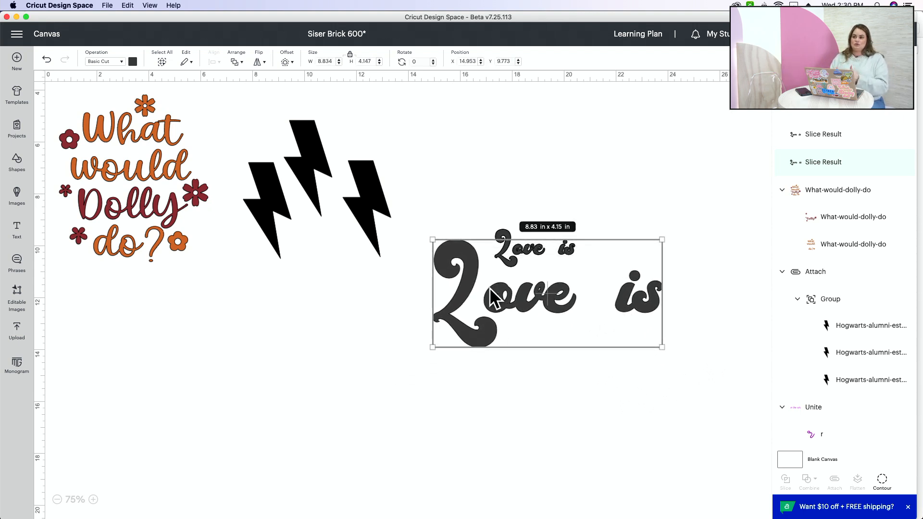
pyautogui.moveTo(511, 305); pyautogui.dragTo(499, 305)
pyautogui.moveTo(640, 336); pyautogui.dragTo(608, 321)
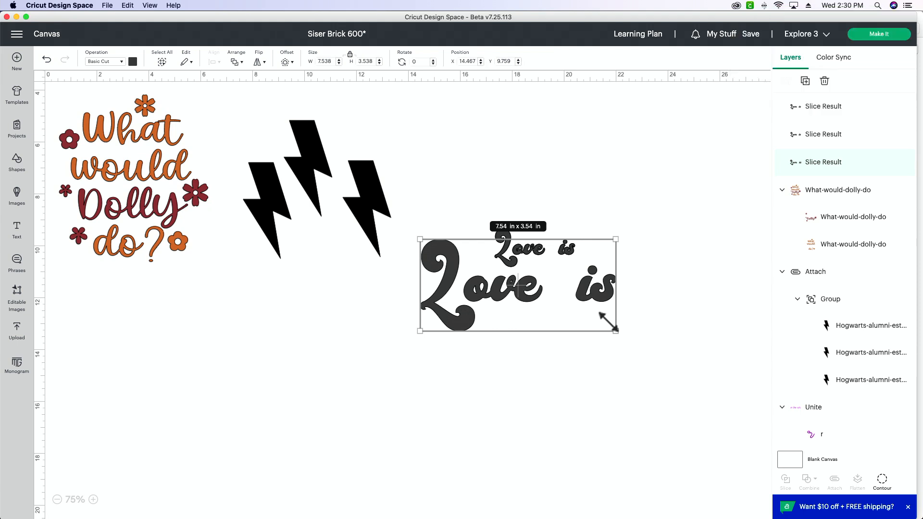
pyautogui.moveTo(537, 293); pyautogui.dragTo(541, 290)
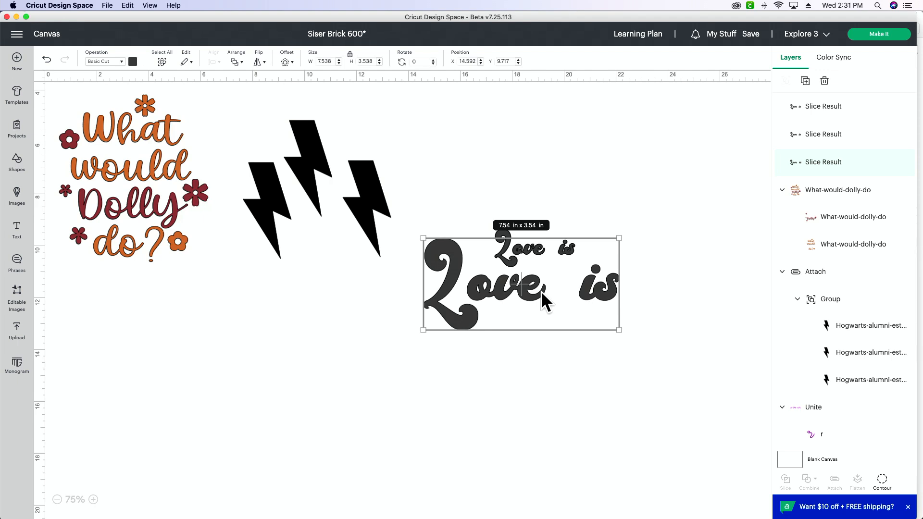
pyautogui.moveTo(540, 291); pyautogui.dragTo(542, 299)
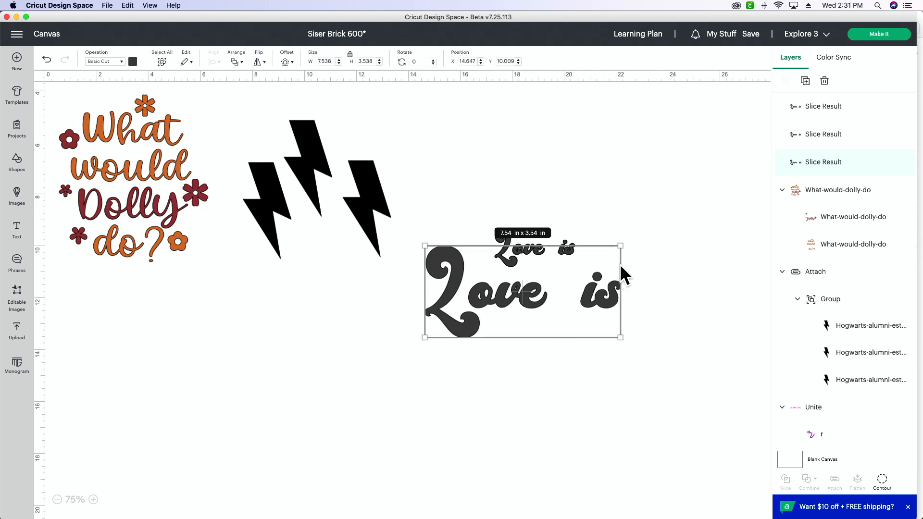
# - Delete the large "Love is" lettering, the "What would Dolly do?" image and one of the two small "Love is" slice results
pyautogui.click(825, 79)
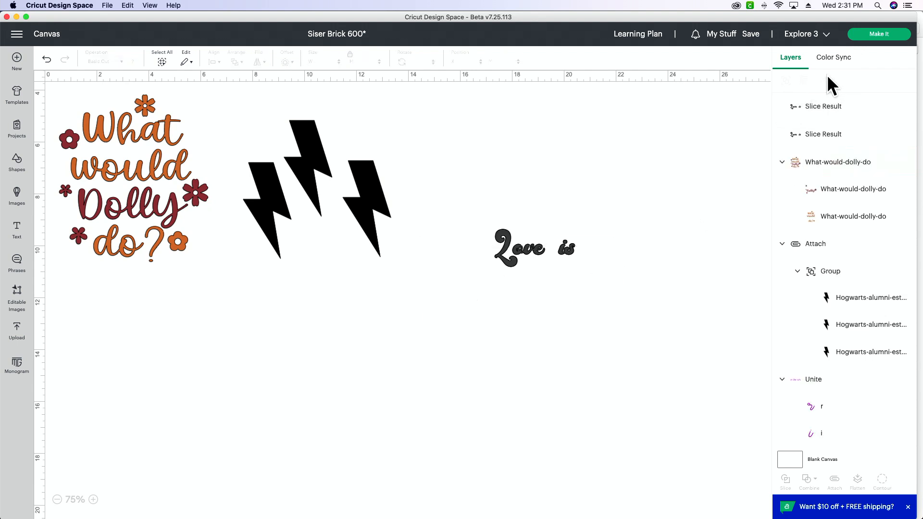
pyautogui.click(561, 236)
pyautogui.click(144, 190)
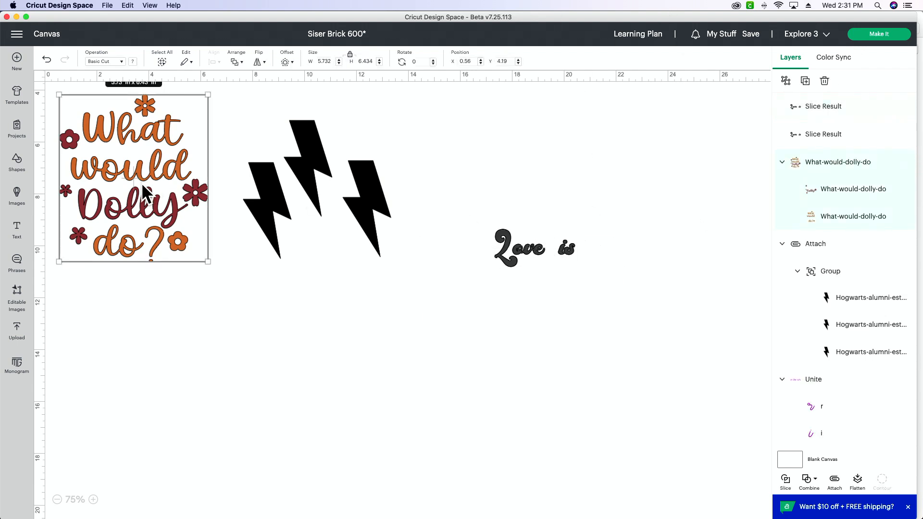
pyautogui.click(826, 82)
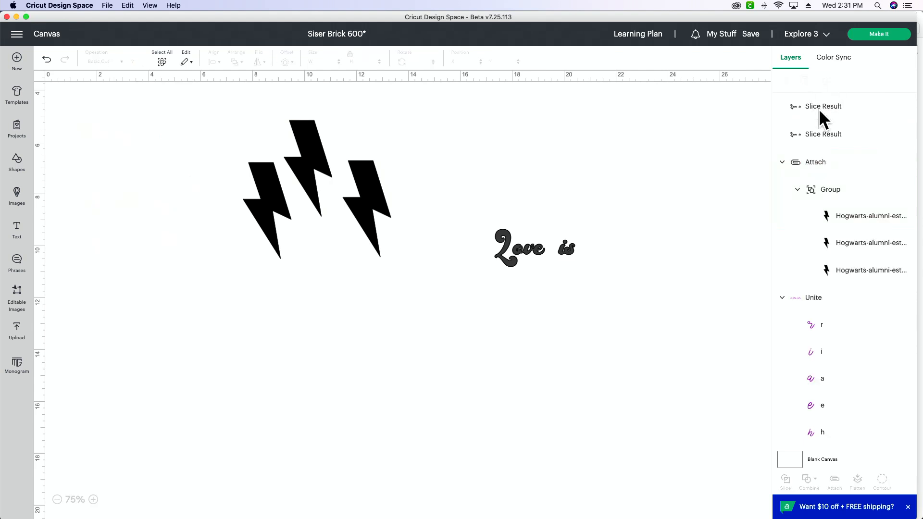
pyautogui.click(842, 131)
pyautogui.click(824, 80)
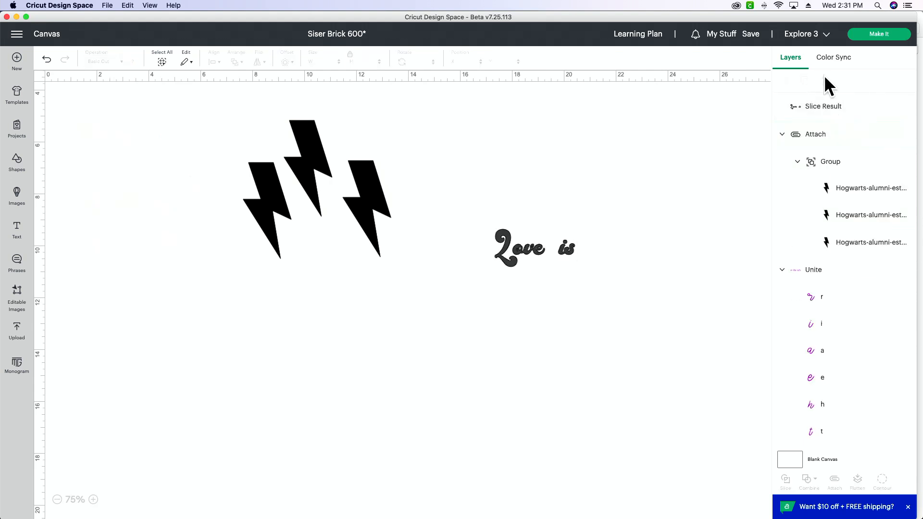
# - Move the remaining "Love is" lettering up beside the lightning bolts to about X 15.37, Y 7.18
pyautogui.moveTo(533, 243); pyautogui.dragTo(507, 239)
pyautogui.click(324, 170)
pyautogui.moveTo(324, 170); pyautogui.dragTo(324, 170)
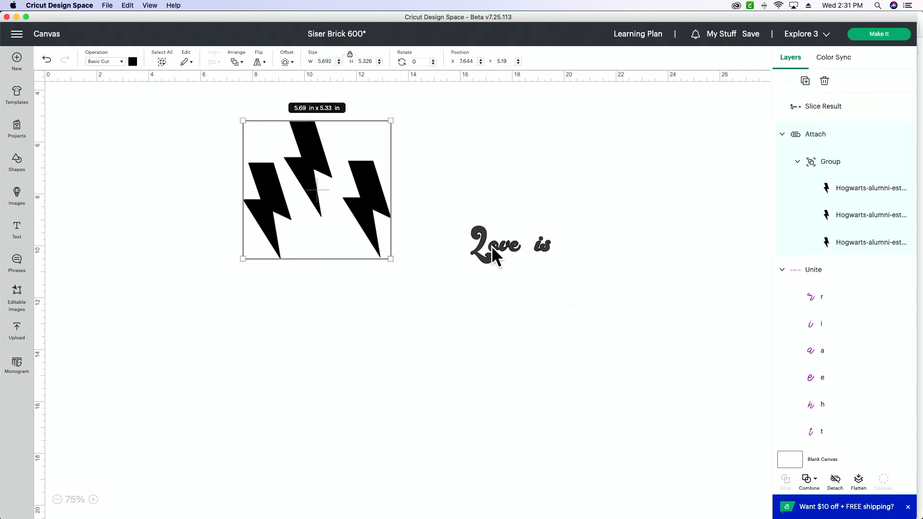
pyautogui.moveTo(491, 247); pyautogui.dragTo(464, 192)
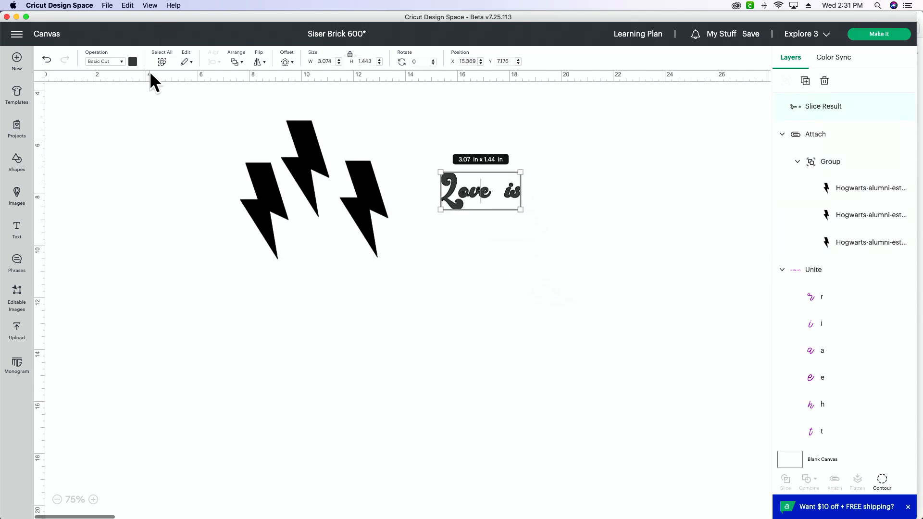
# - Color the "Love is" lettering purple and the attached lightning bolts golden yellow
pyautogui.click(133, 61)
pyautogui.click(154, 129)
pyautogui.click(357, 183)
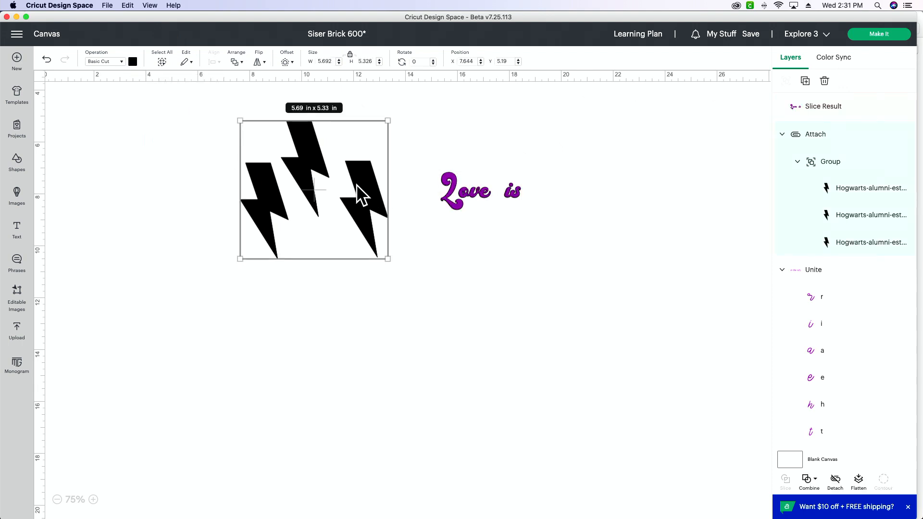
pyautogui.click(133, 61)
pyautogui.click(204, 140)
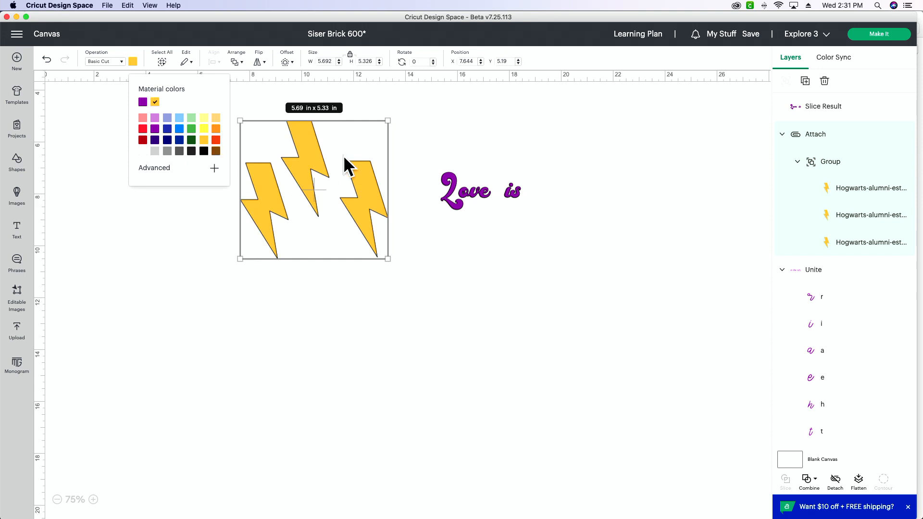
pyautogui.click(469, 206)
# - Use Color Sync to consolidate the purple "Love is" layer into the yellow #FAC02E material color
pyautogui.click(473, 304)
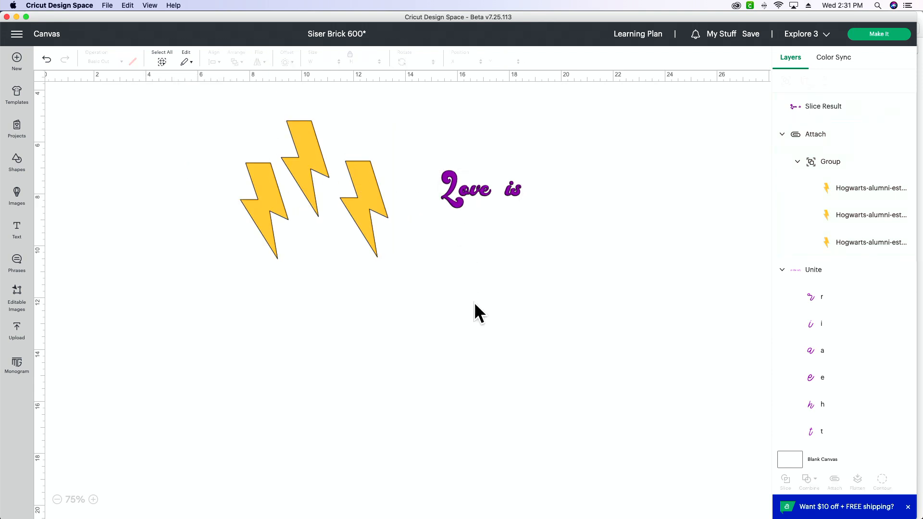
pyautogui.click(834, 58)
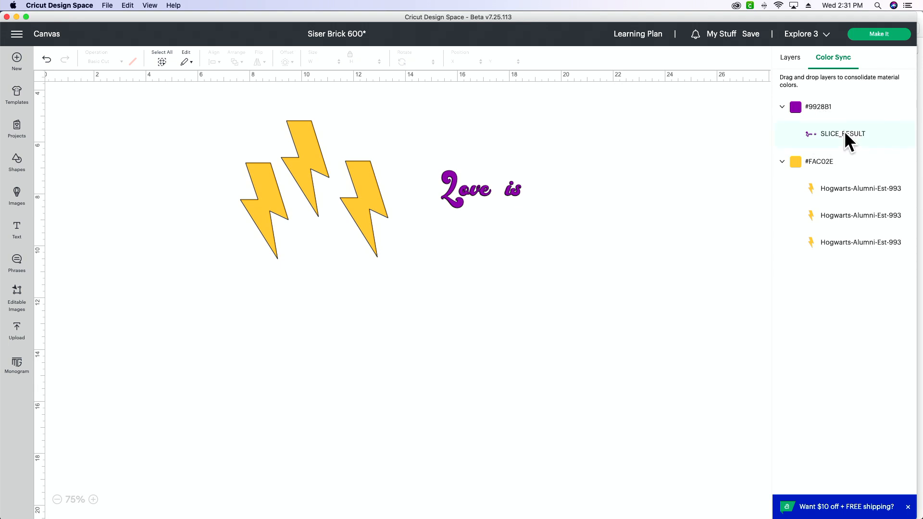
pyautogui.moveTo(845, 132); pyautogui.dragTo(842, 147)
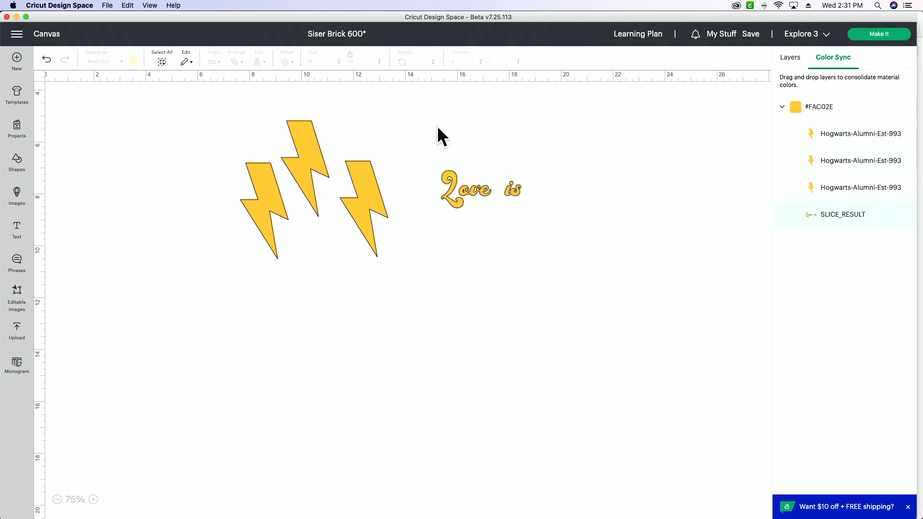
# - Place the "Love is" lettering above the lightning bolts, enlarge it to about 4.94 by 2.32 in, and move the bolts down beneath it
pyautogui.moveTo(511, 195); pyautogui.dragTo(259, 139)
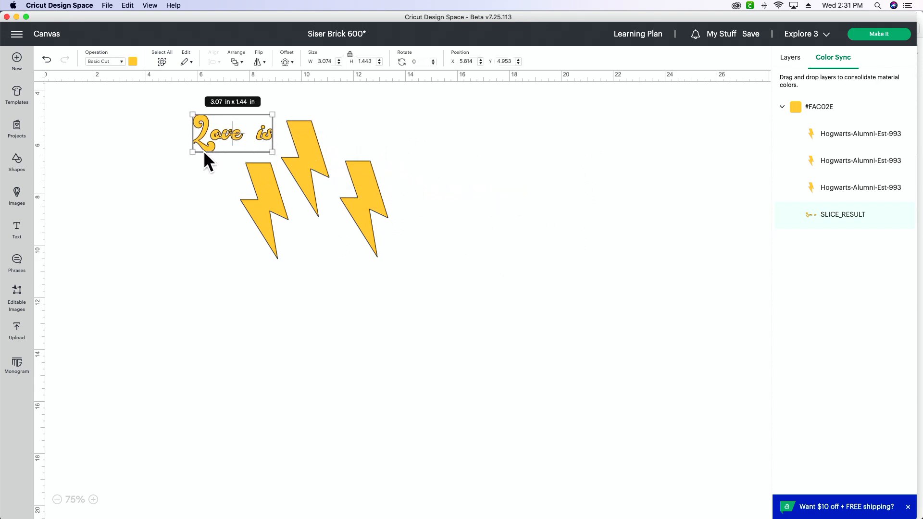
pyautogui.moveTo(192, 152); pyautogui.dragTo(145, 170)
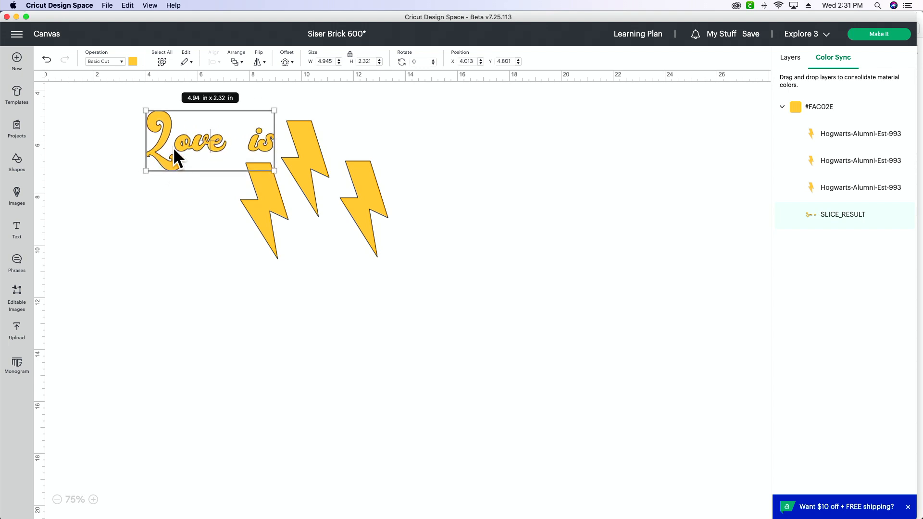
pyautogui.moveTo(350, 206); pyautogui.dragTo(270, 243)
pyautogui.click(420, 303)
# - Move the "Love is" lettering to about X 12.35, Y 5.20 and set its width to 7 in with proportions locked
pyautogui.click(215, 144)
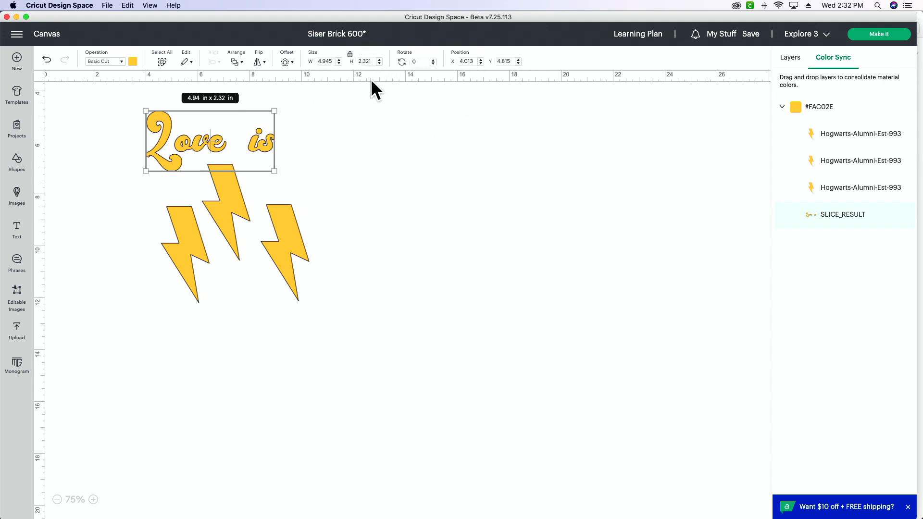
pyautogui.moveTo(222, 148); pyautogui.dragTo(438, 158)
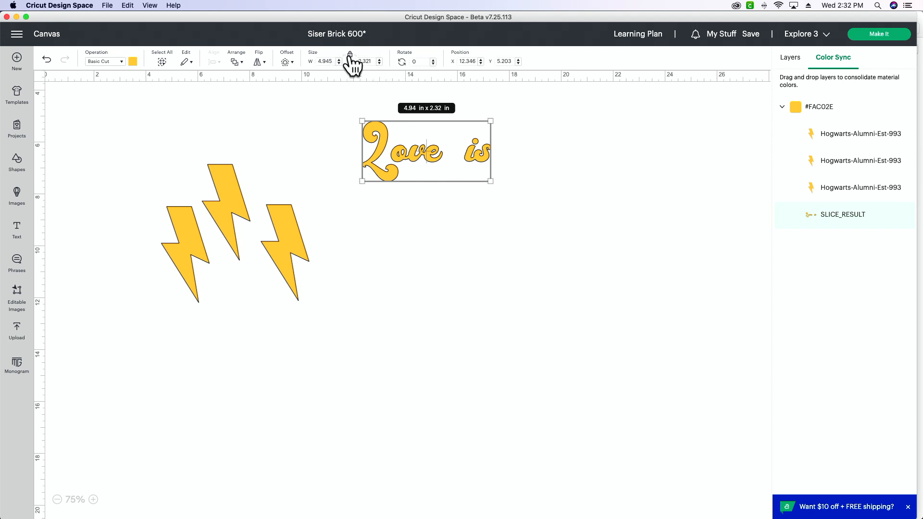
pyautogui.click(328, 61)
pyautogui.write('7')
pyautogui.press('Tab')
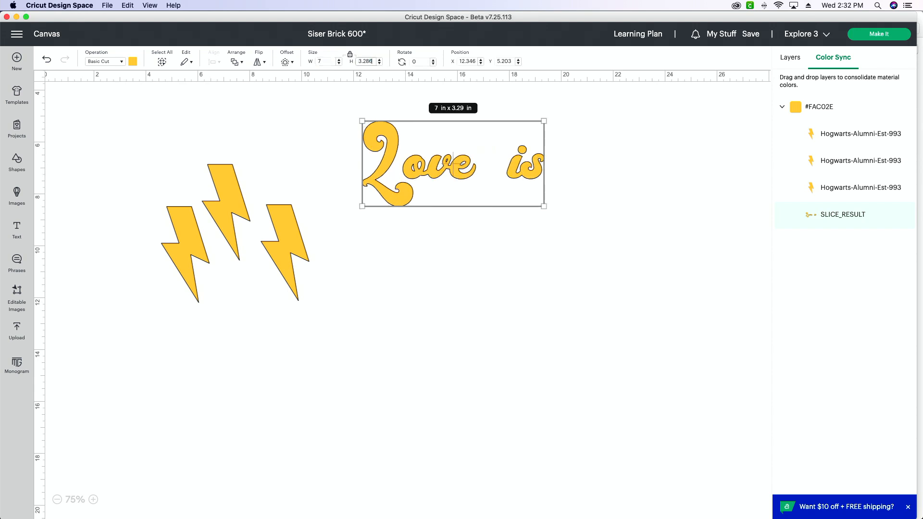
# - Unlock the lettering's proportions and set only its width to 8.5 in
pyautogui.click(350, 54)
pyautogui.click(328, 61)
pyautogui.write('8.5')
pyautogui.press('Tab')
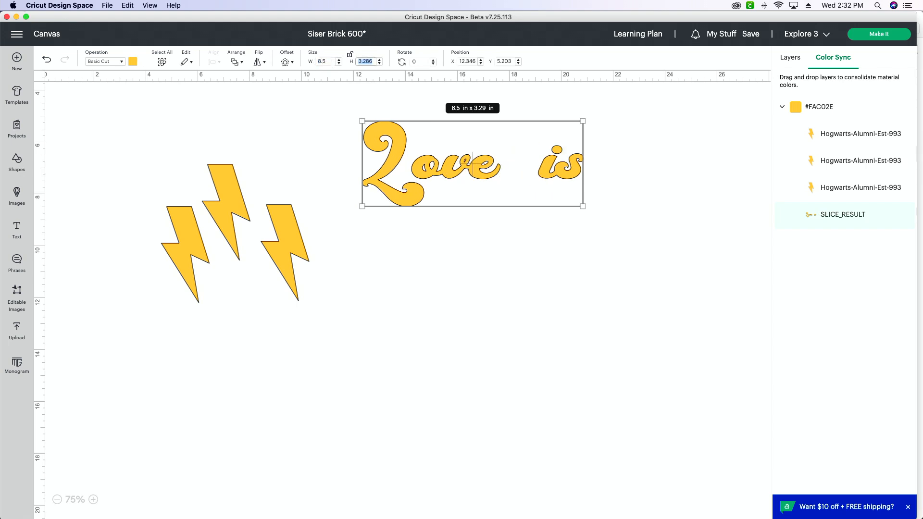
# - Enlarge the unlocked "Love is" lettering freely to about 10.26 by 3.72 in, and undo back to its 7 in width
pyautogui.moveTo(582, 206); pyautogui.dragTo(629, 217)
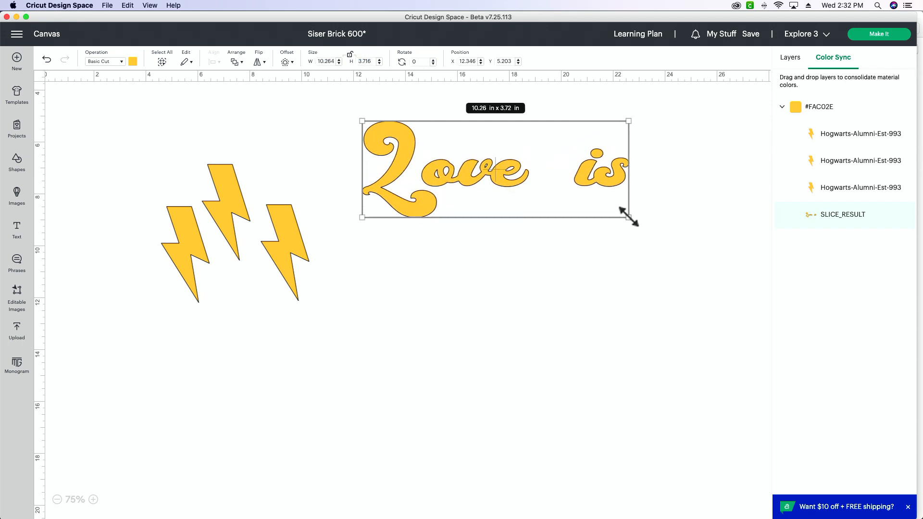
pyautogui.press('super+z')
pyautogui.press('super+z')
pyautogui.press('super+z')
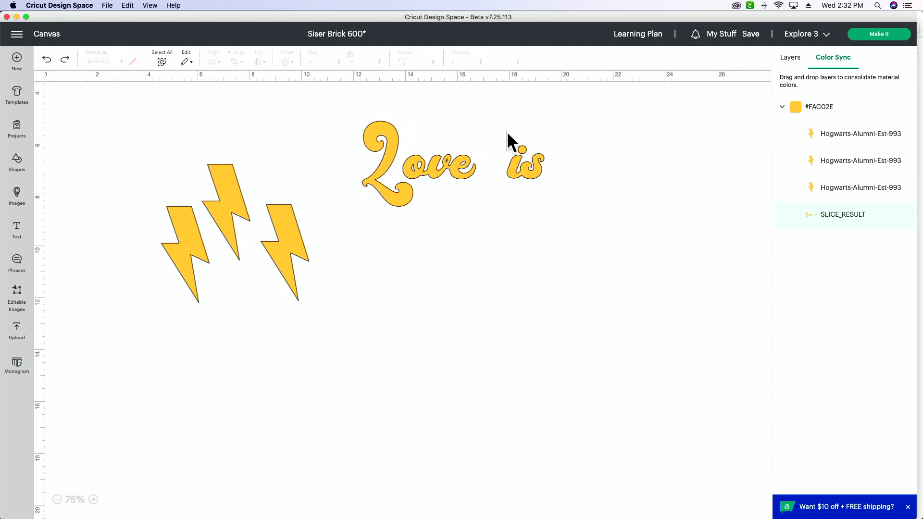
# - Rotate the "Love is" lettering by 90 degrees and move it to about X 12.41, Y 6.35
pyautogui.moveTo(476, 167); pyautogui.dragTo(395, 169)
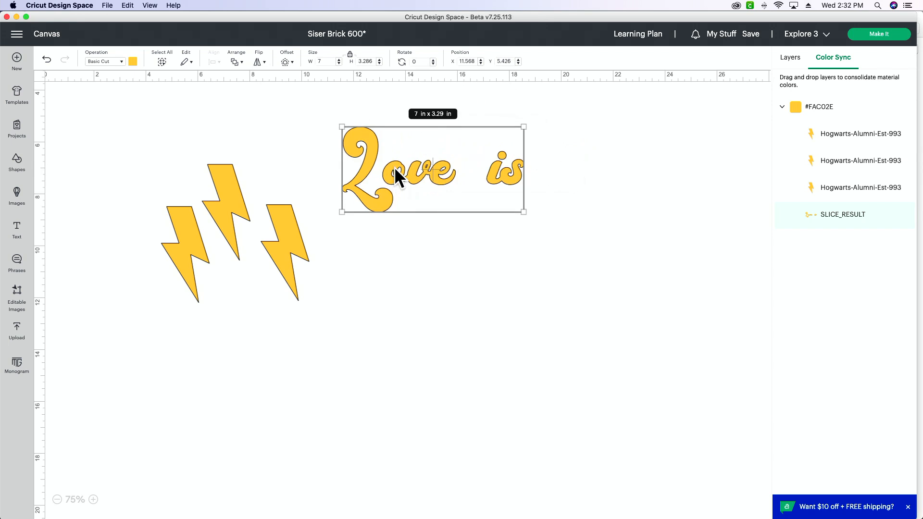
pyautogui.moveTo(384, 163); pyautogui.dragTo(361, 157)
pyautogui.click(422, 61)
pyautogui.write('90')
pyautogui.press('Return')
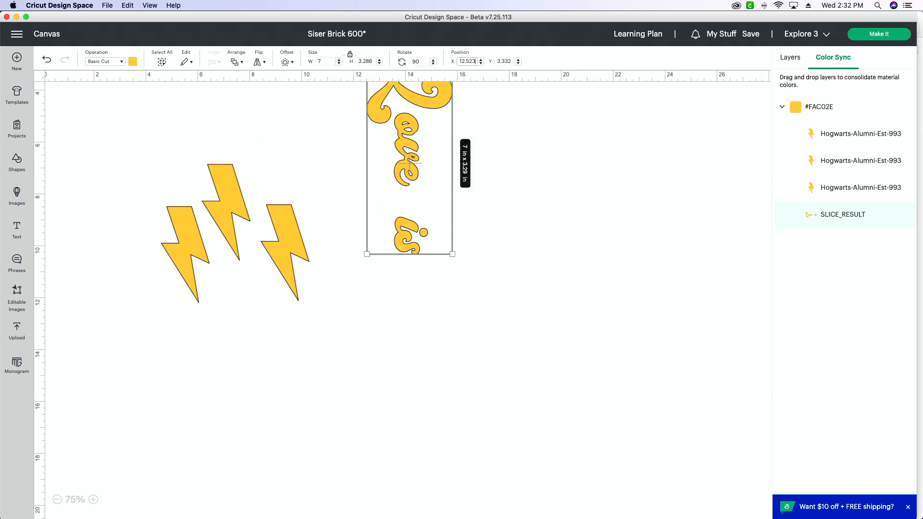
pyautogui.moveTo(406, 145); pyautogui.dragTo(403, 210)
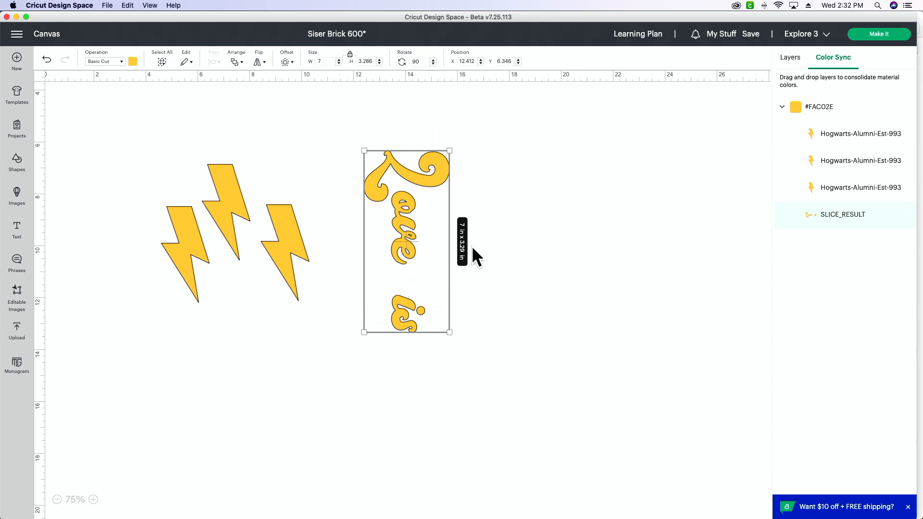
# - Undo the lettering's last move and its rotation, and select the lettering again
pyautogui.click(47, 59)
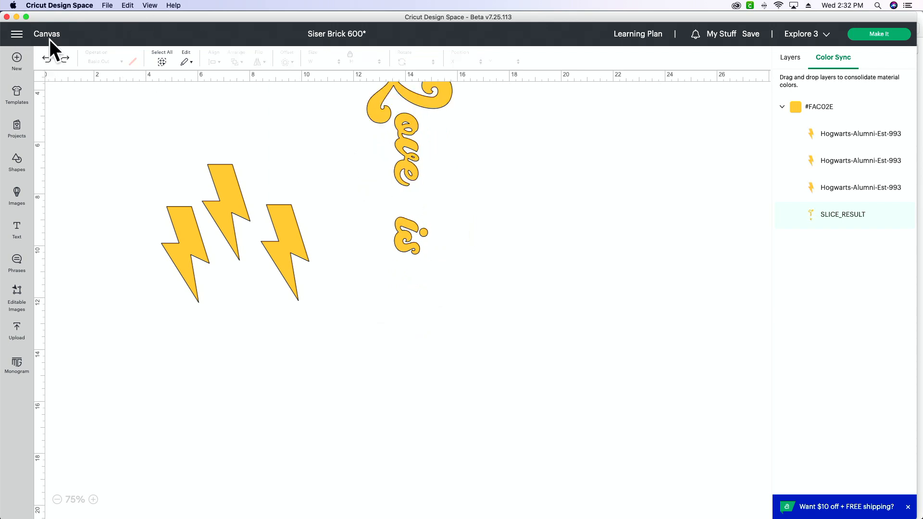
pyautogui.click(47, 58)
pyautogui.click(370, 142)
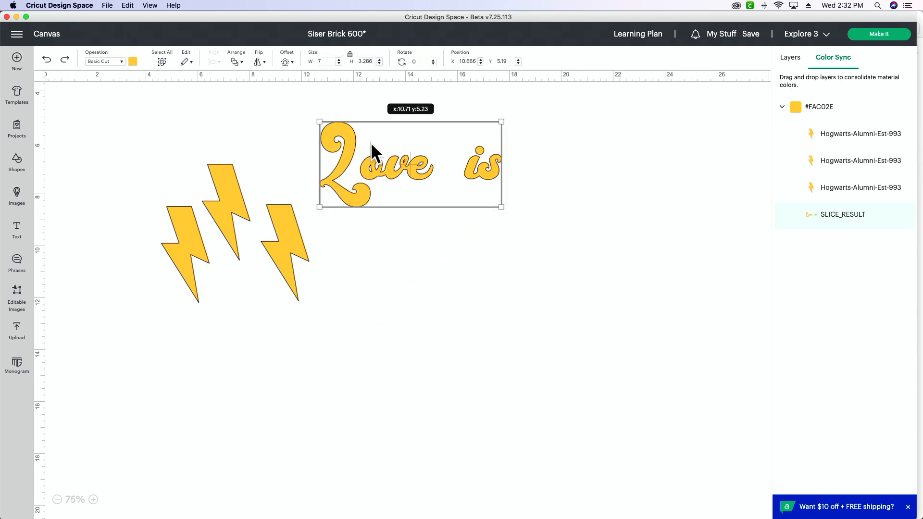
# - Set the lettering's X position to 7 in, and move it freely right and down to about Y 7.73
pyautogui.doubleClick(469, 61)
pyautogui.write('7')
pyautogui.press('Tab')
pyautogui.moveTo(372, 166); pyautogui.dragTo(545, 233)
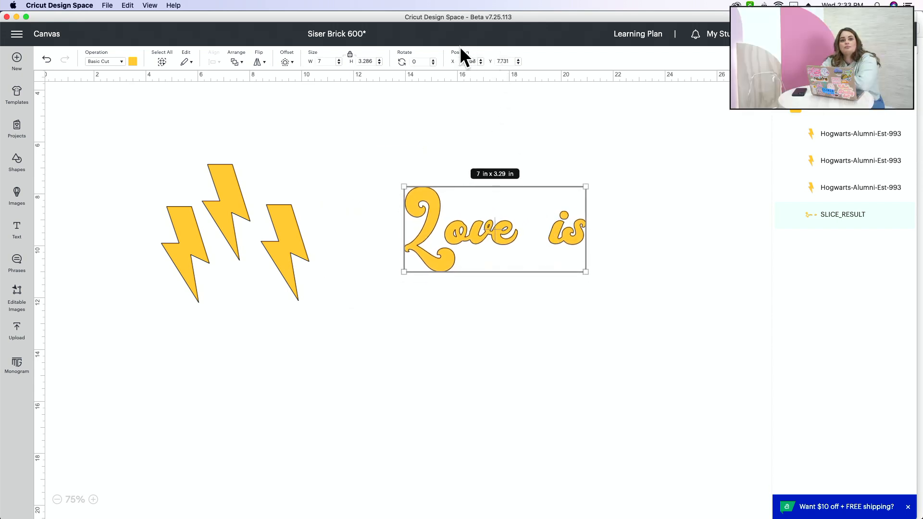
# - Arrange the "Love is" lettering above the three lightning bolts near X 1.36, Y 4.48 and attach them together
pyautogui.moveTo(521, 212); pyautogui.dragTo(177, 128)
pyautogui.moveTo(285, 224); pyautogui.dragTo(216, 229)
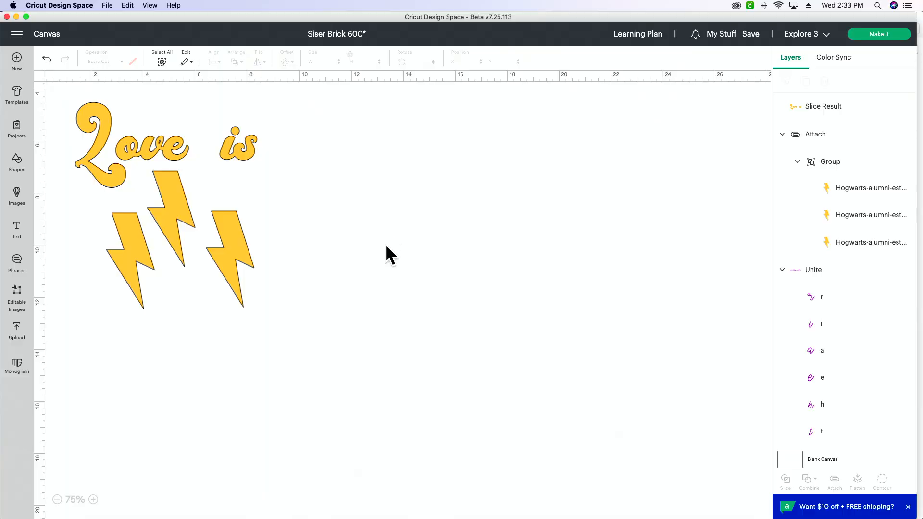
pyautogui.moveTo(351, 302); pyautogui.dragTo(145, 108)
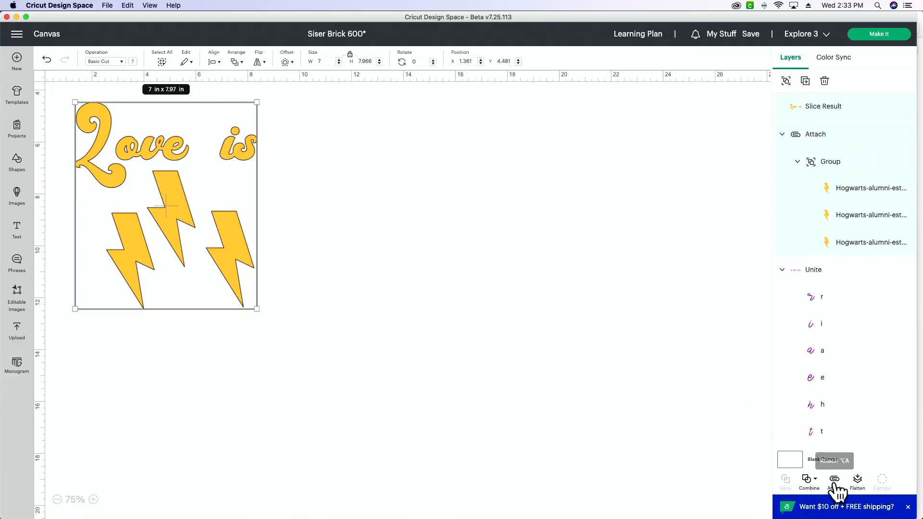
pyautogui.click(835, 480)
pyautogui.click(269, 372)
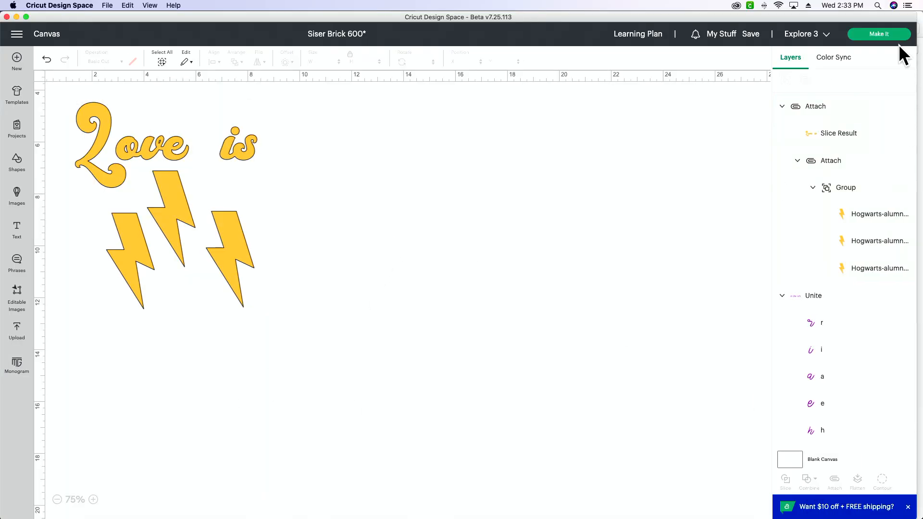
# - Proceed to the mat preview and review the Print Then Cut and Basic Cut mats
pyautogui.click(888, 35)
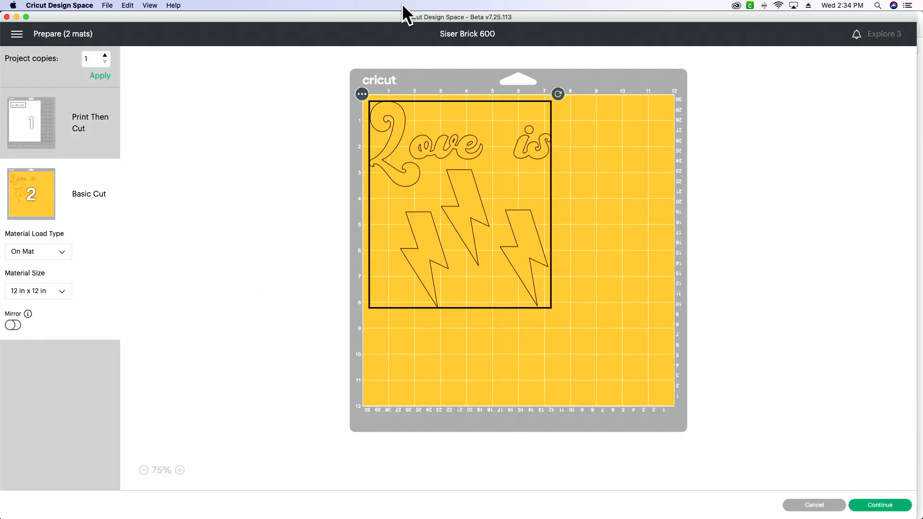
pyautogui.click(43, 123)
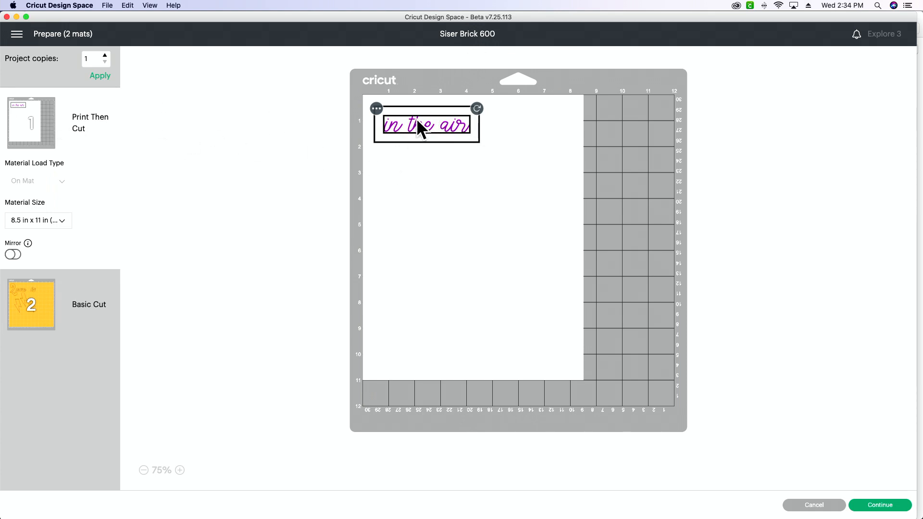
pyautogui.click(32, 313)
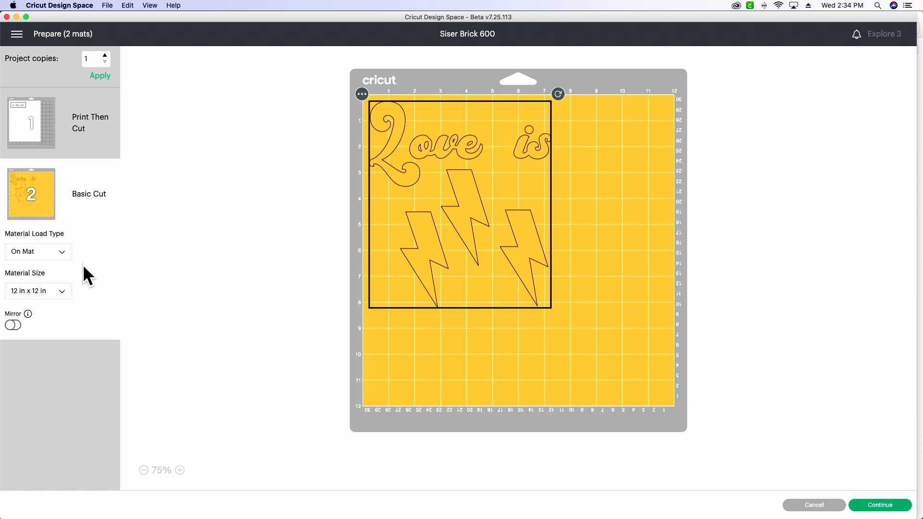
# - Look through the Basic Cut mat's material sizes and keep 12 in x 12 in
pyautogui.click(52, 252)
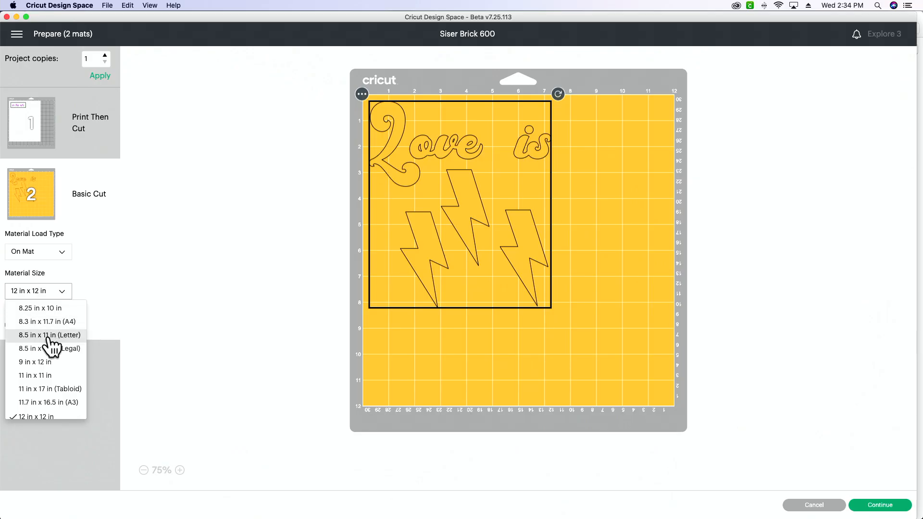
pyautogui.scroll(-3, 54, 346)
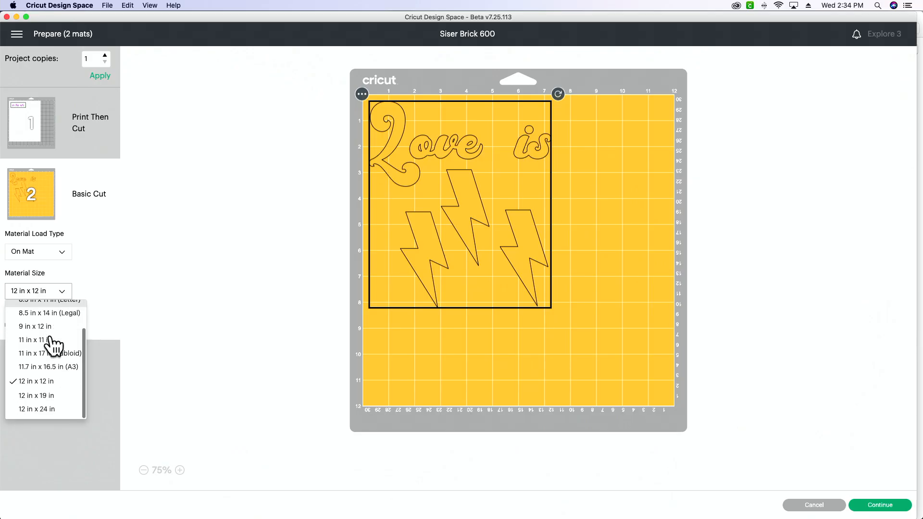
pyautogui.click(61, 383)
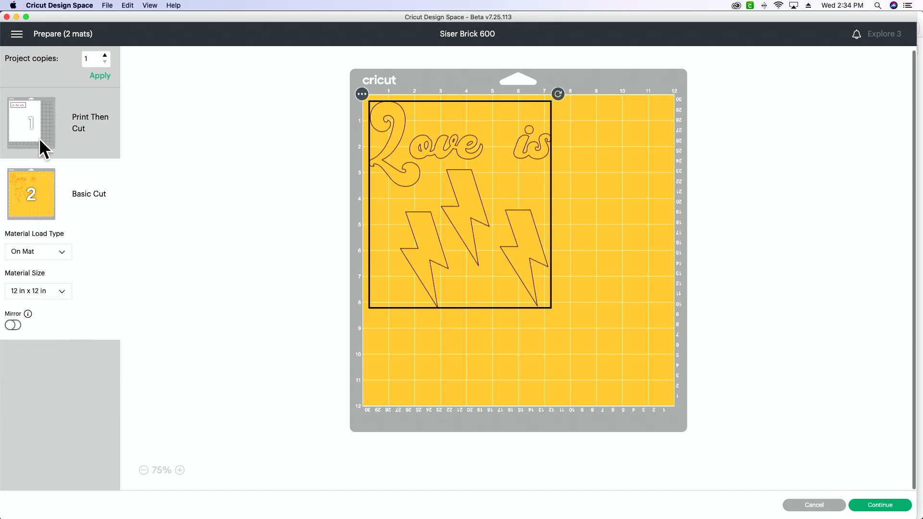
# - Set the Print Then Cut mat's material size to 8.3 in x 11.7 in (A4)
pyautogui.click(48, 115)
pyautogui.click(50, 220)
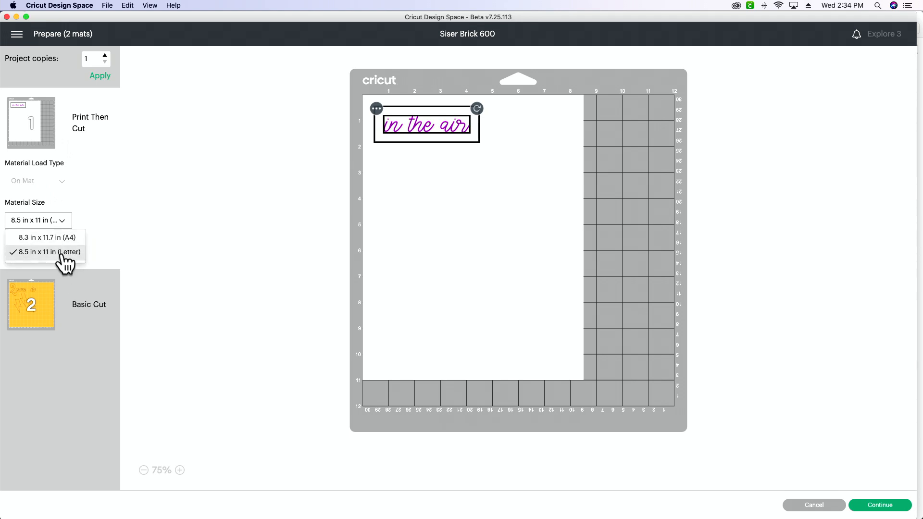
pyautogui.click(59, 237)
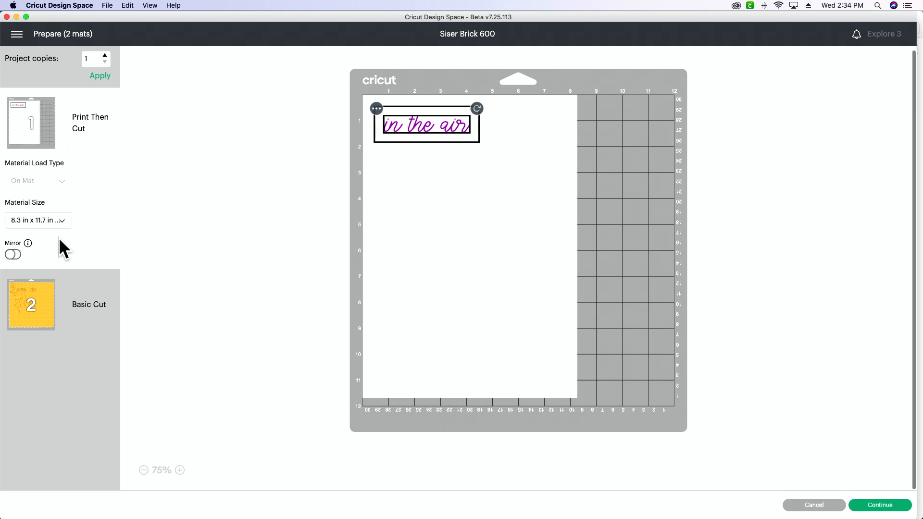
# - Mirror the design on the Basic Cut mat and continue to the cut setup
pyautogui.click(19, 305)
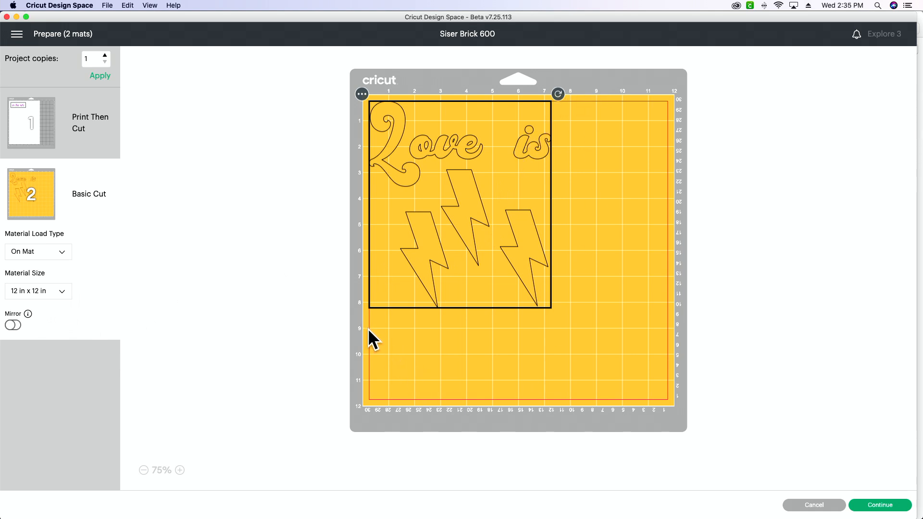
pyautogui.moveTo(444, 258); pyautogui.dragTo(414, 212)
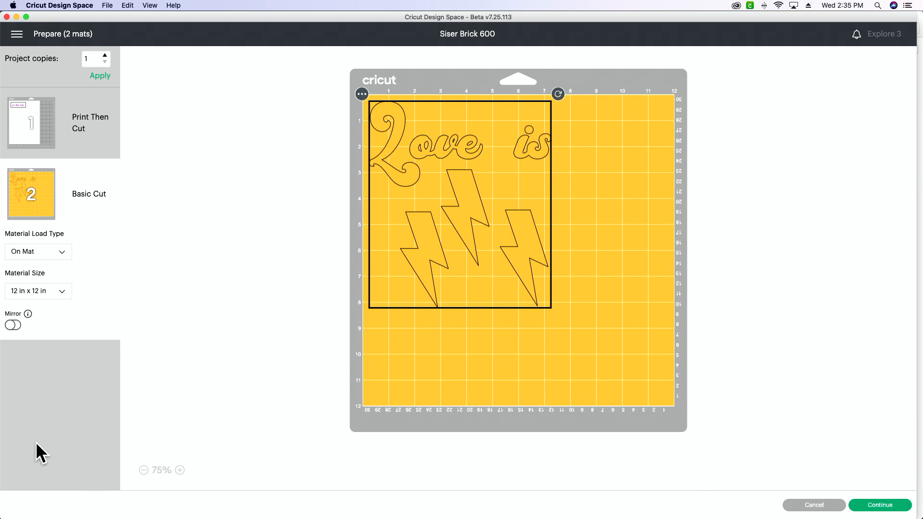
pyautogui.click(14, 325)
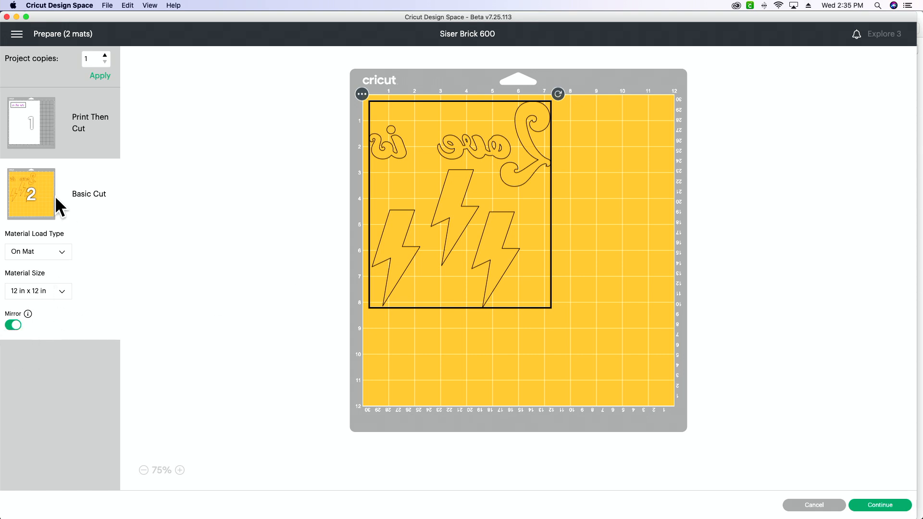
pyautogui.click(873, 506)
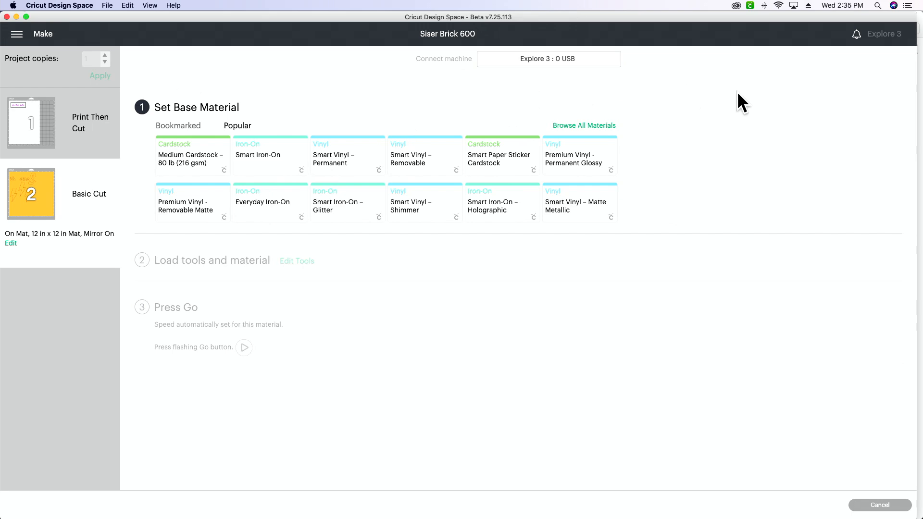
# - Browse the compatible materials and search them for "everyday"
pyautogui.click(567, 126)
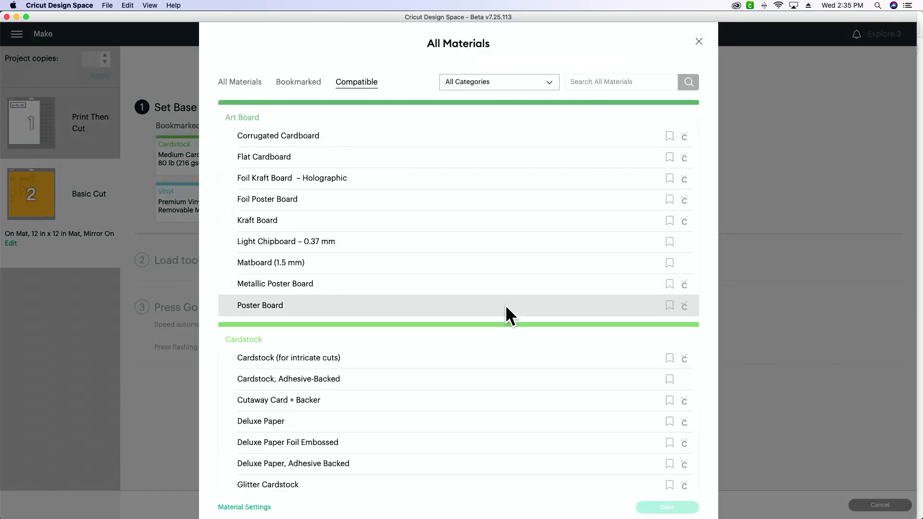
pyautogui.scroll(-12, 505, 305)
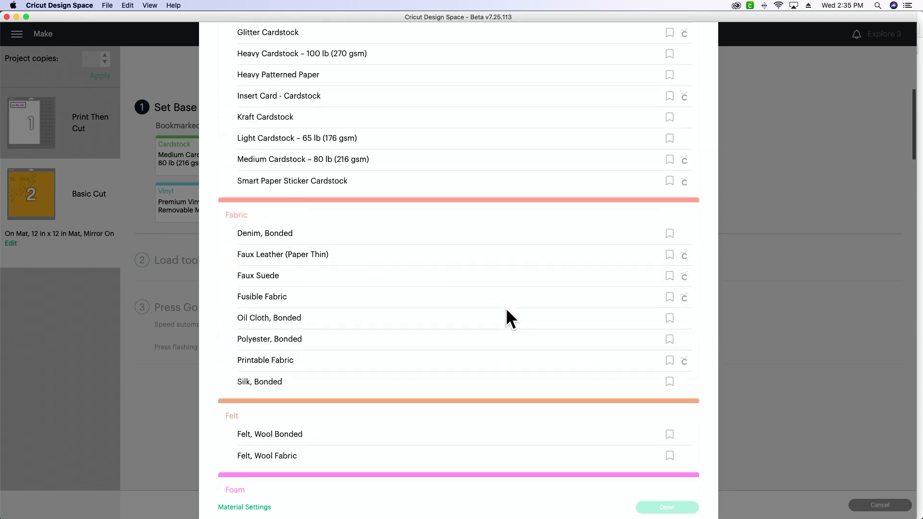
pyautogui.scroll(12, 506, 308)
pyautogui.click(602, 81)
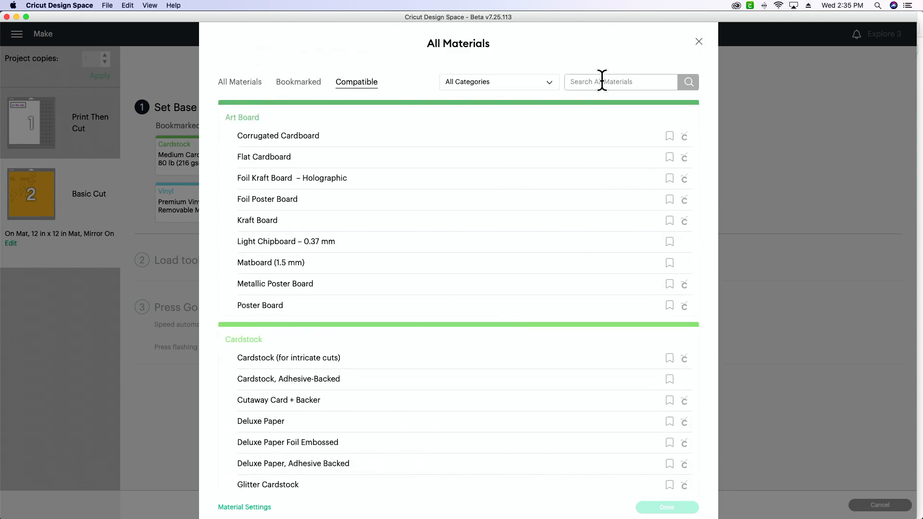
pyautogui.write('everyday')
pyautogui.press('Return')
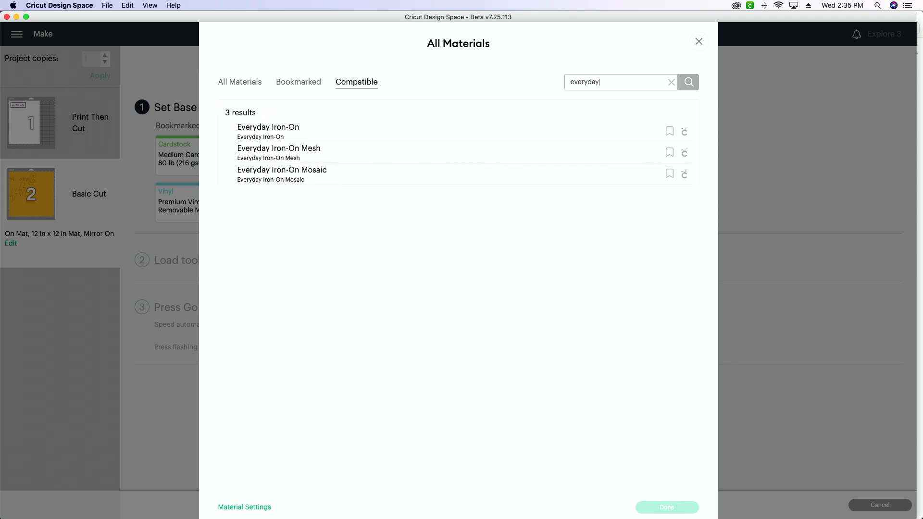
# - Bookmark Everyday Iron-On and set it as the base material
pyautogui.click(585, 128)
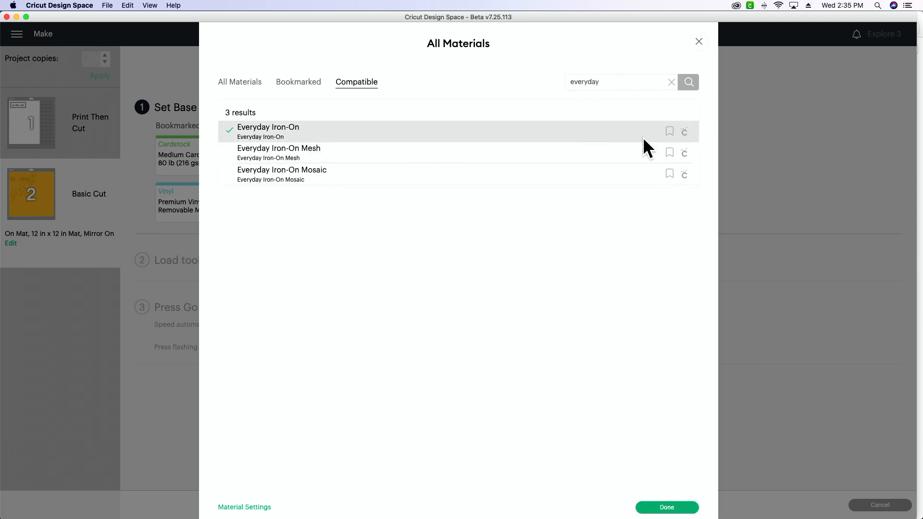
pyautogui.click(670, 131)
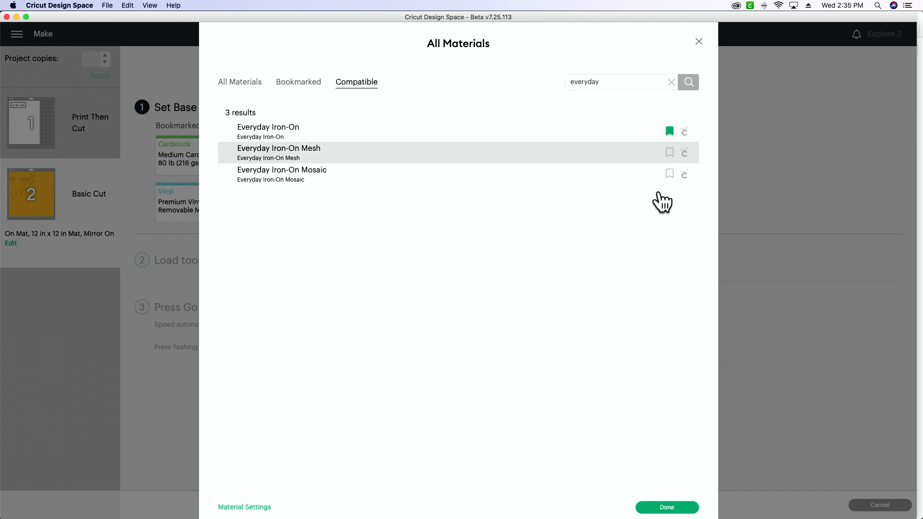
pyautogui.click(662, 508)
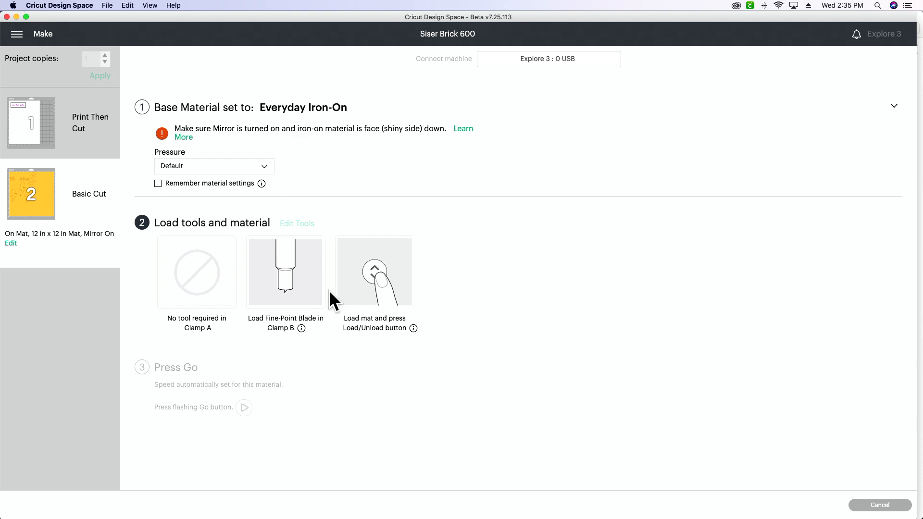
# - Open the Everyday Iron-On entry for editing in the custom material settings
pyautogui.click(310, 108)
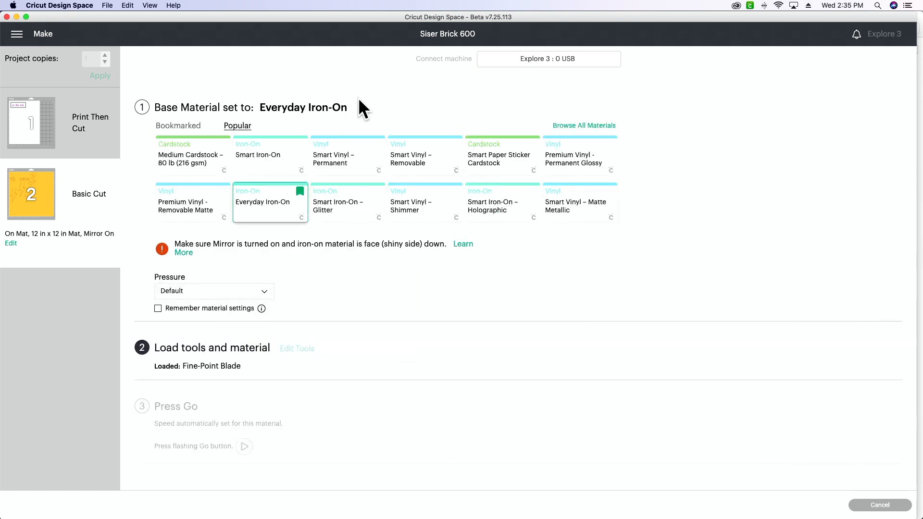
pyautogui.click(599, 126)
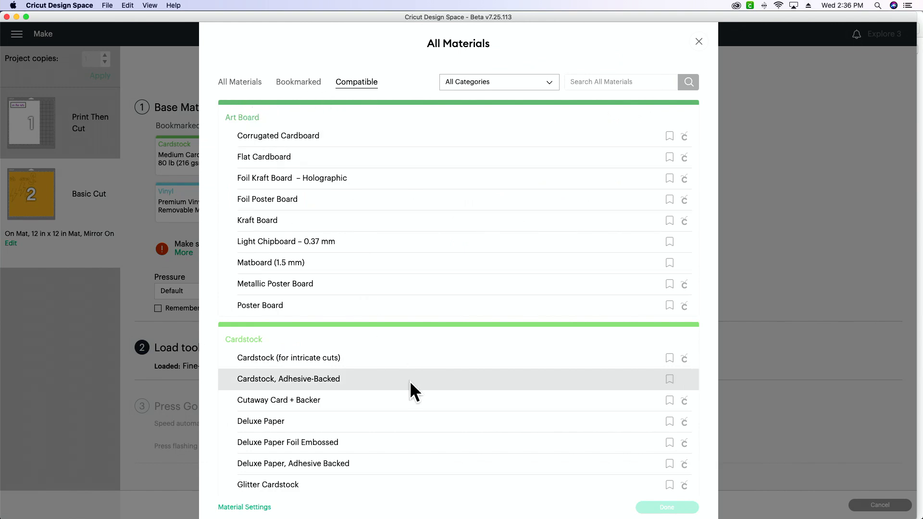
pyautogui.click(242, 508)
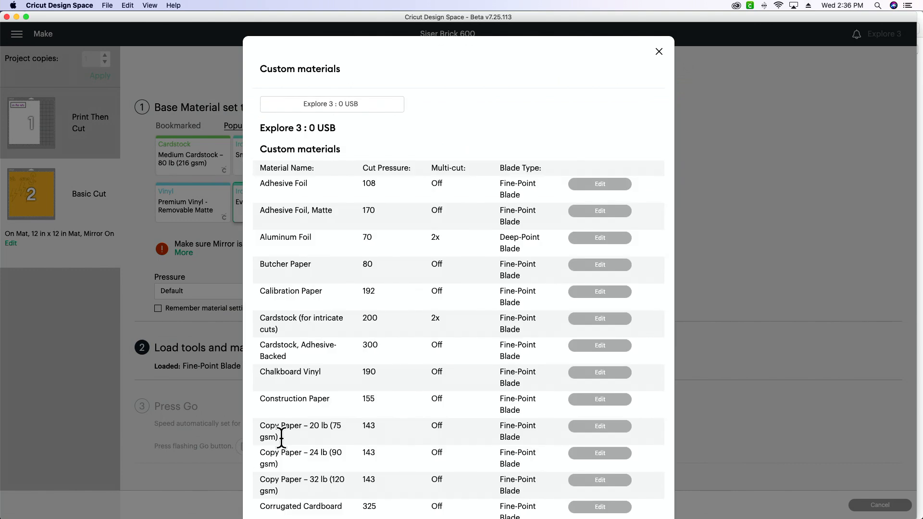
pyautogui.scroll(-1, 301, 438)
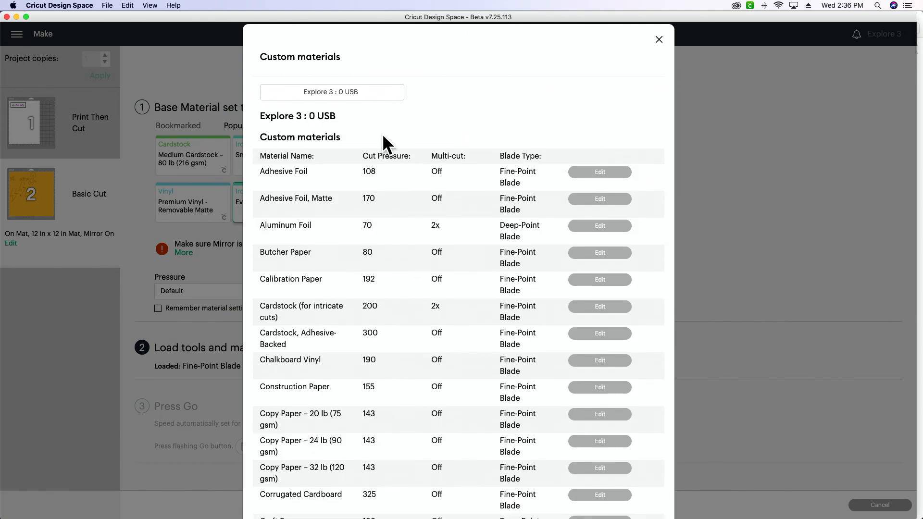
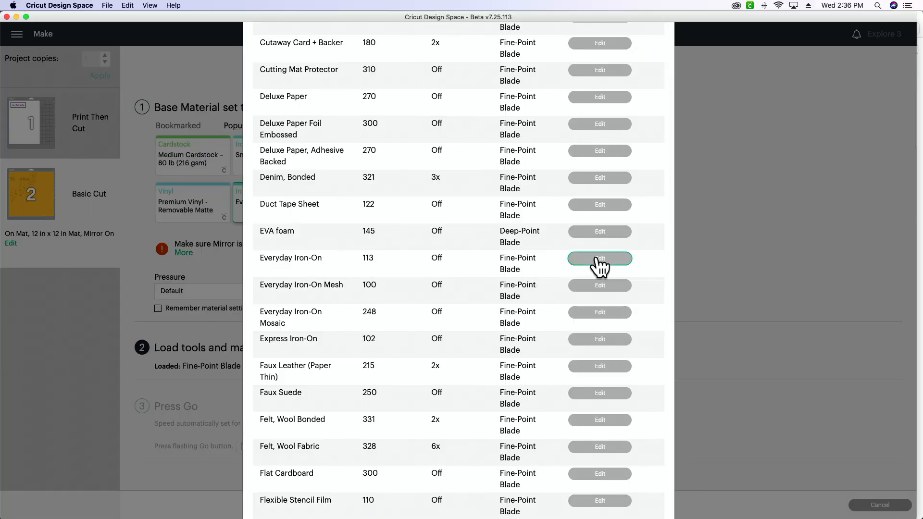
pyautogui.click(599, 260)
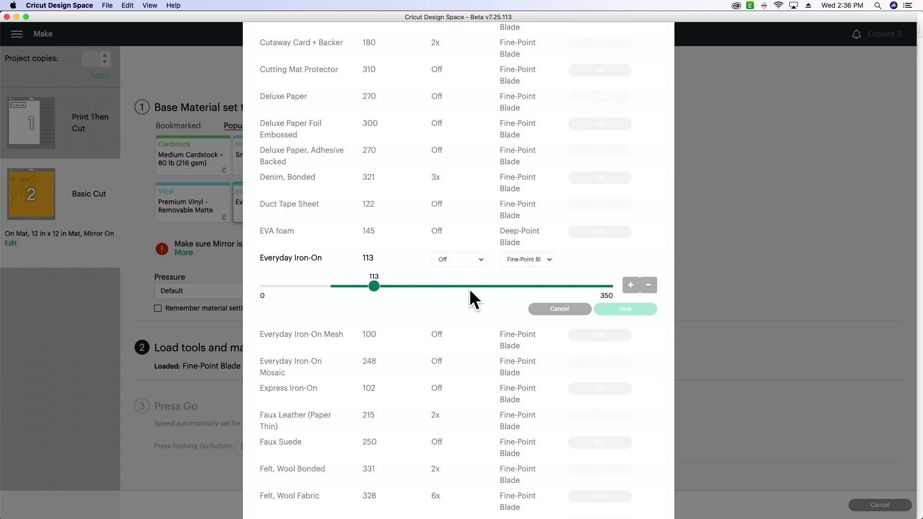
# - Examine the cut pressure, multi-cut and blade type options of Everyday Iron-On, then cancel the edit and close the material settings
pyautogui.moveTo(374, 289)
pyautogui.mouseDown()
pyautogui.moveTo(505, 295)
pyautogui.moveTo(359, 290)
pyautogui.moveTo(380, 291)
pyautogui.mouseUp()
pyautogui.click(480, 260)
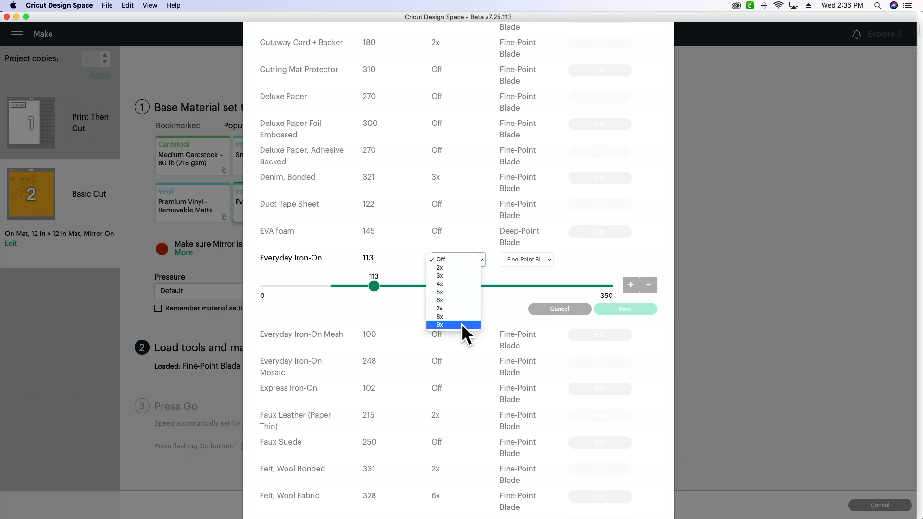
pyautogui.click(467, 259)
pyautogui.click(533, 258)
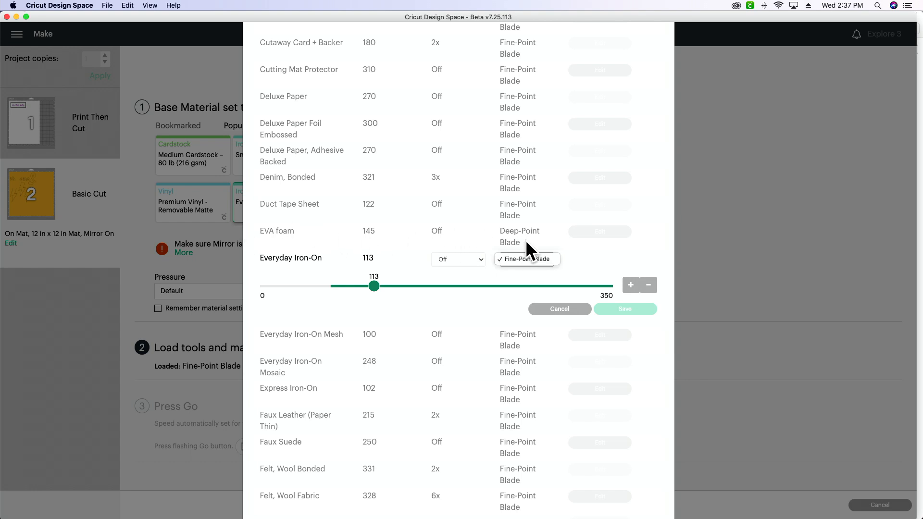
pyautogui.click(539, 259)
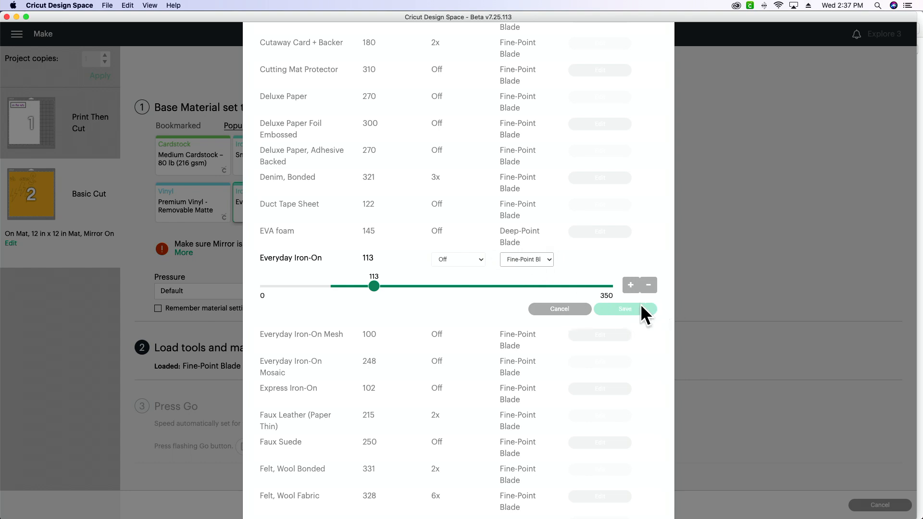
pyautogui.click(568, 306)
pyautogui.scroll(15, 565, 313)
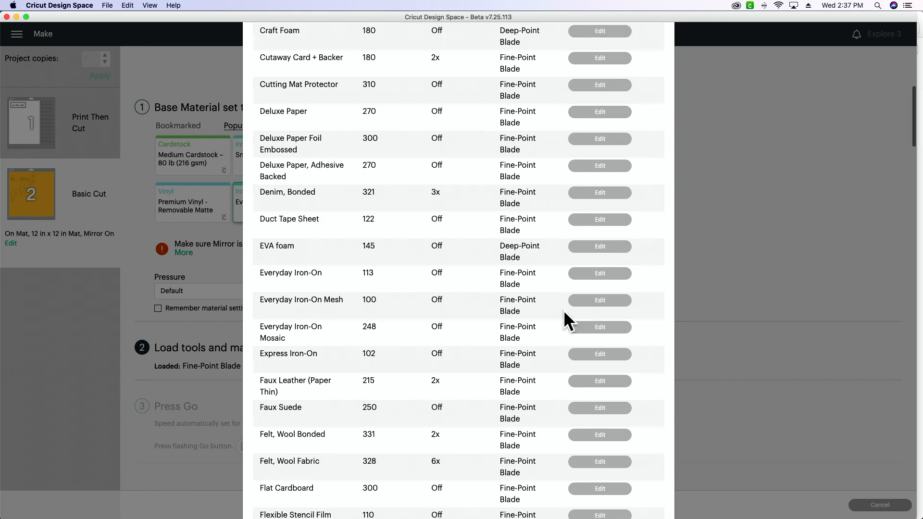
pyautogui.click(659, 48)
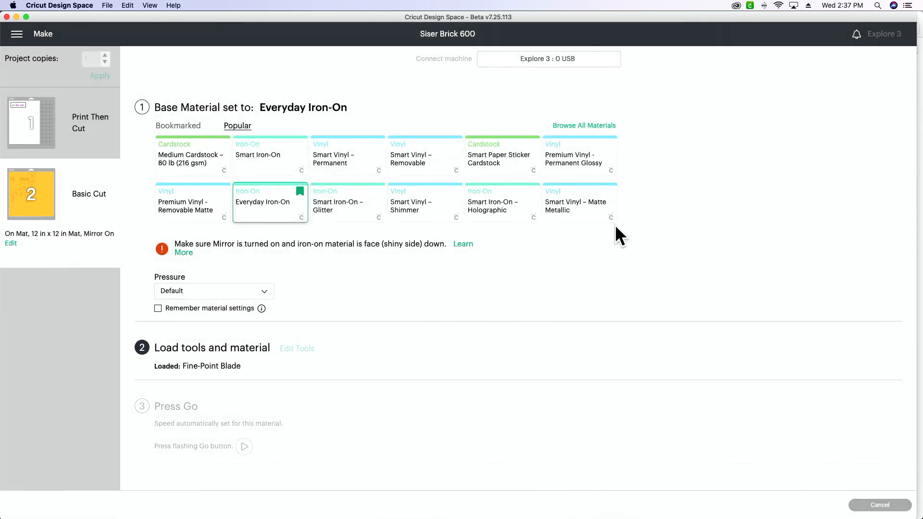
# - Add a new custom material named "Cut Setting" at the end of the custom materials list
pyautogui.click(592, 126)
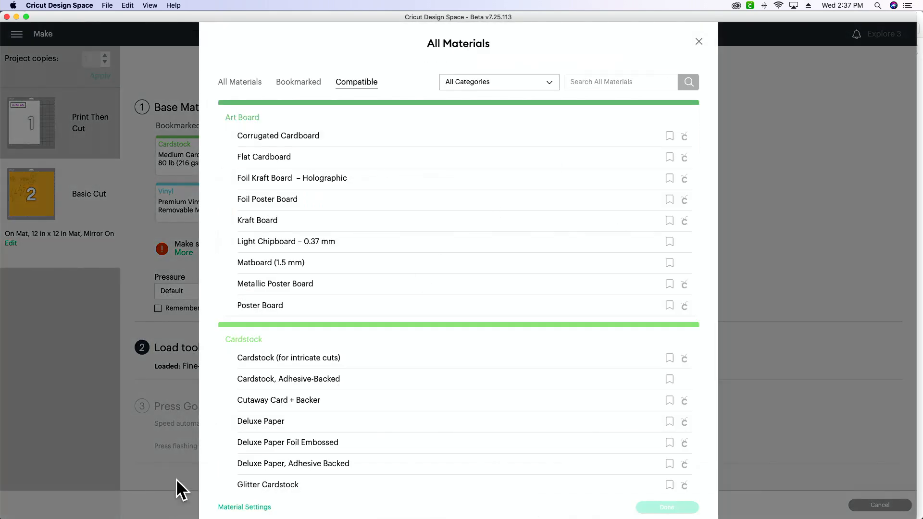
pyautogui.click(230, 507)
pyautogui.scroll(-3, 411, 355)
pyautogui.scroll(-20, 412, 354)
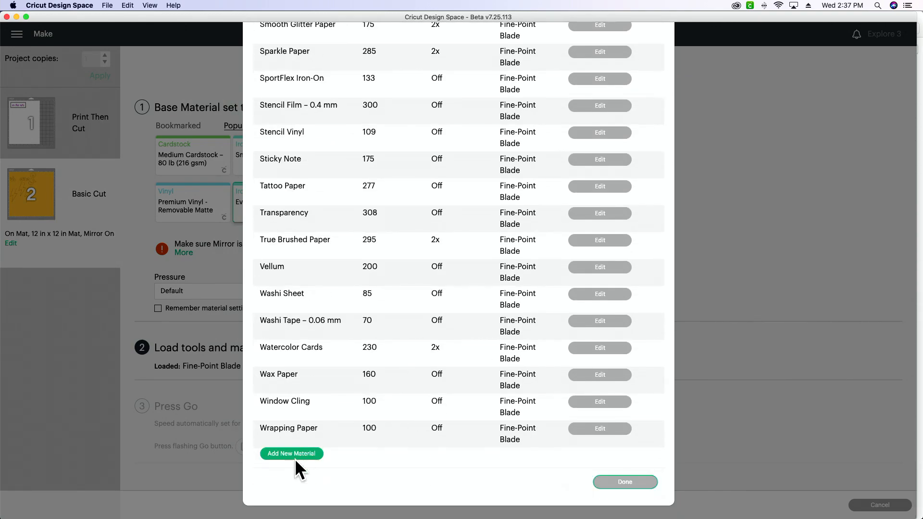
pyautogui.click(293, 454)
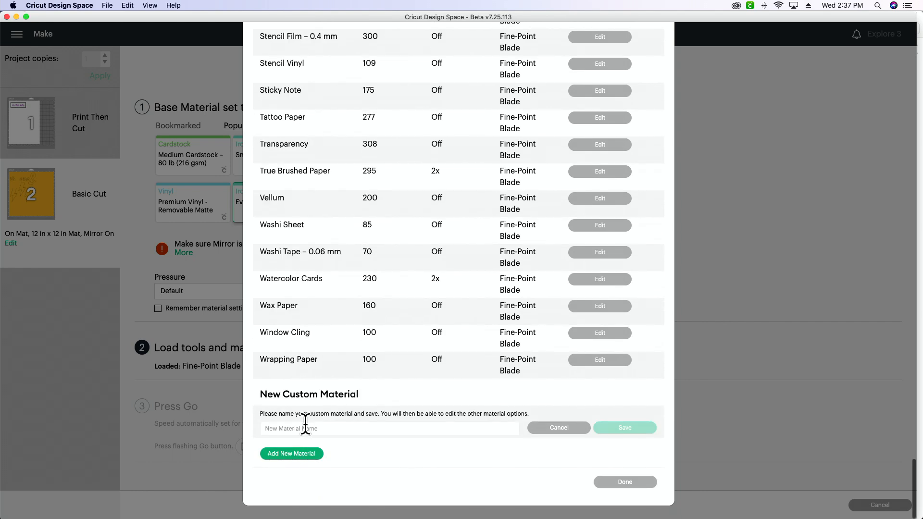
pyautogui.write('Cut Setting')
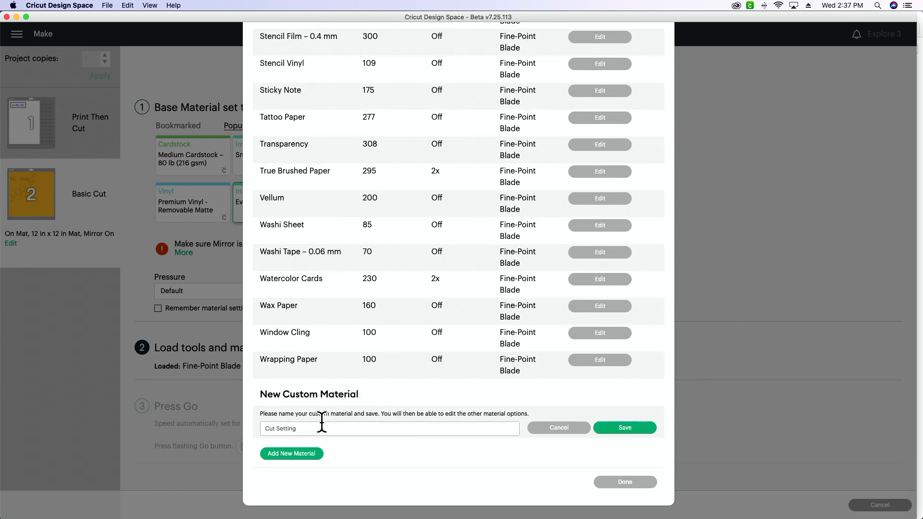
pyautogui.click(625, 427)
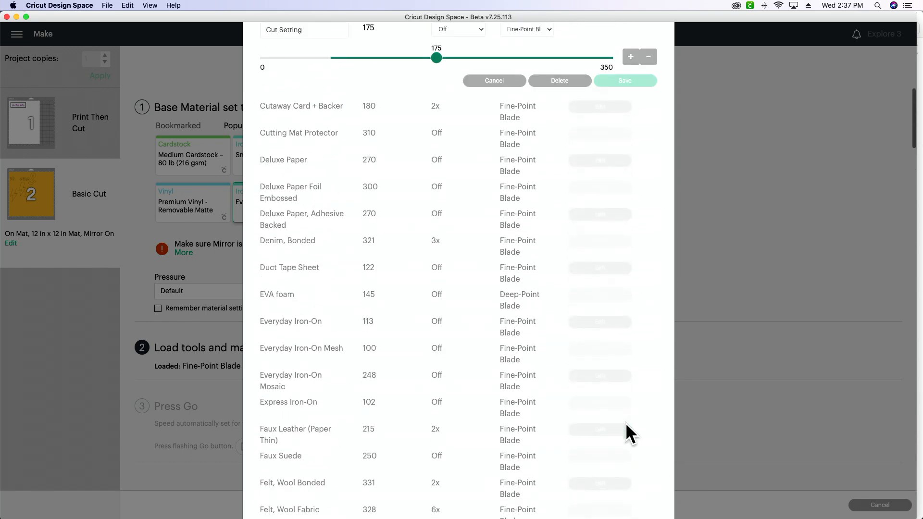
# - Set the cut pressure of the Cut Setting material to 184 and save its settings
pyautogui.scroll(3, 440, 167)
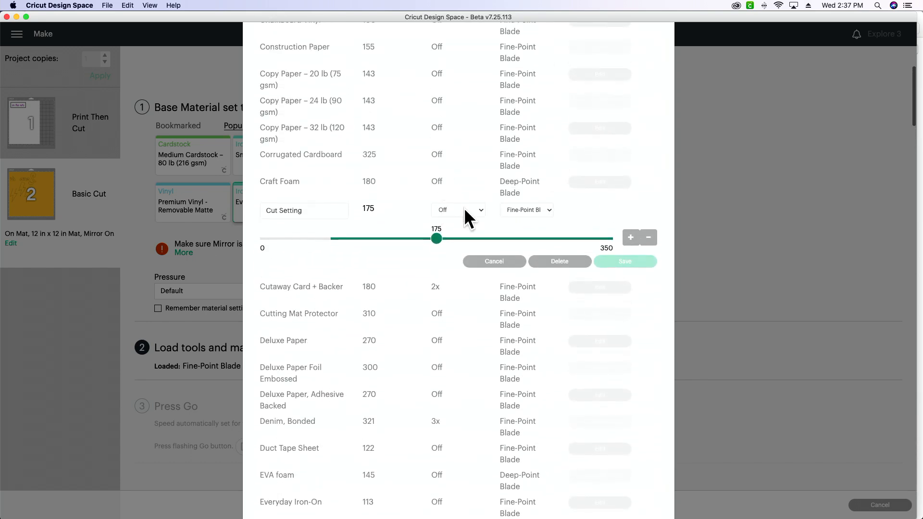
pyautogui.moveTo(437, 239); pyautogui.dragTo(456, 238)
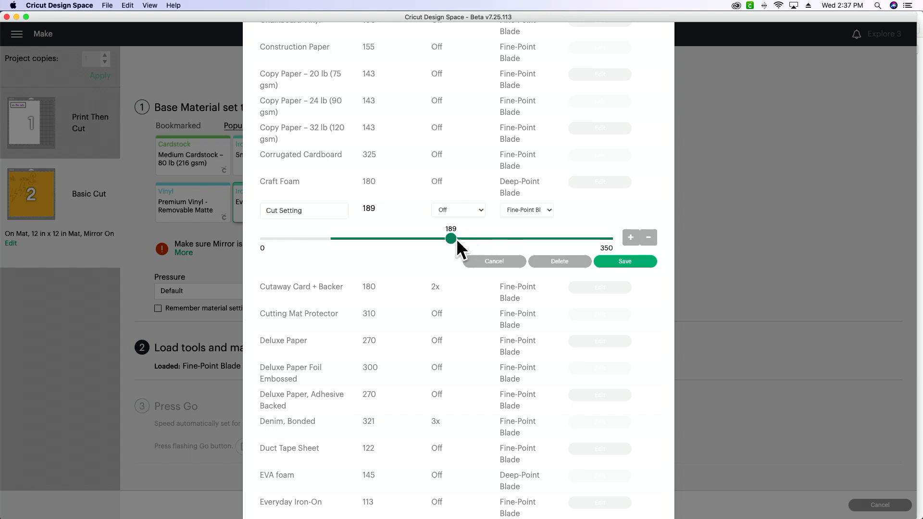
pyautogui.click(459, 211)
pyautogui.click(465, 211)
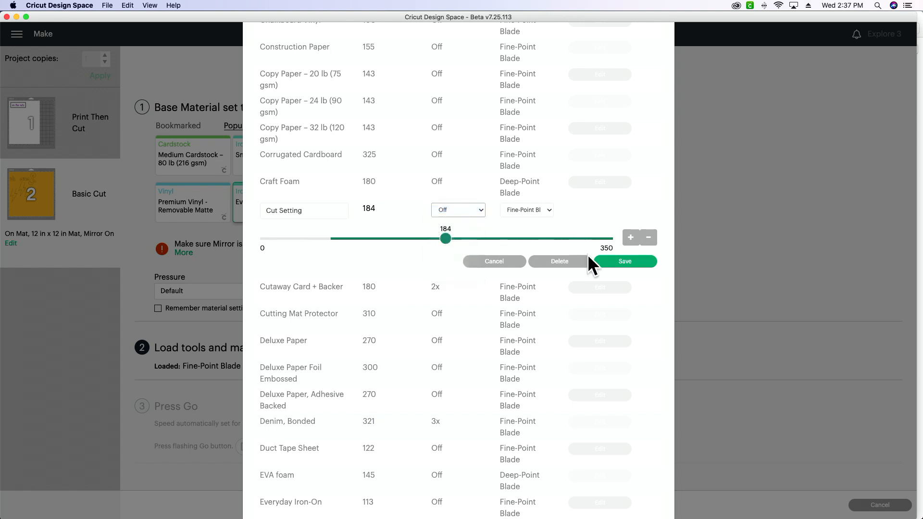
pyautogui.click(643, 264)
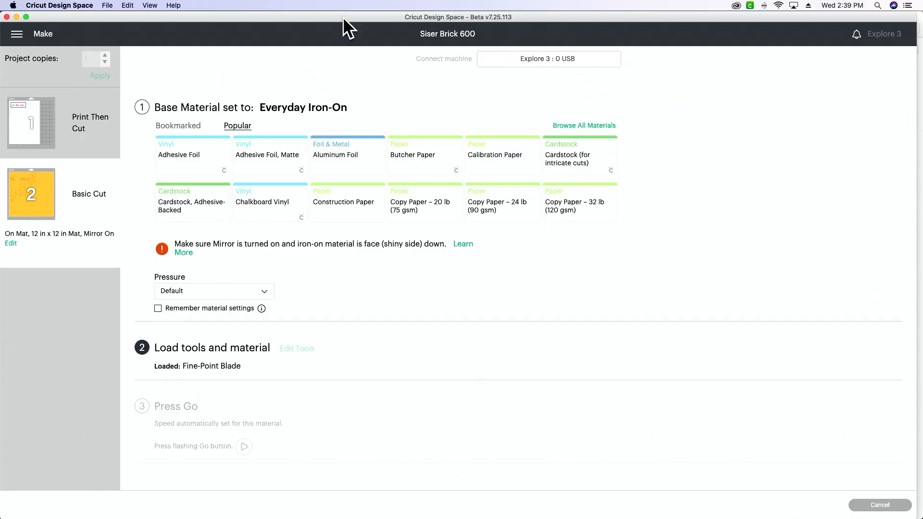
# - Cancel the cut and leave the mat preparation to return to the canvas
pyautogui.click(878, 506)
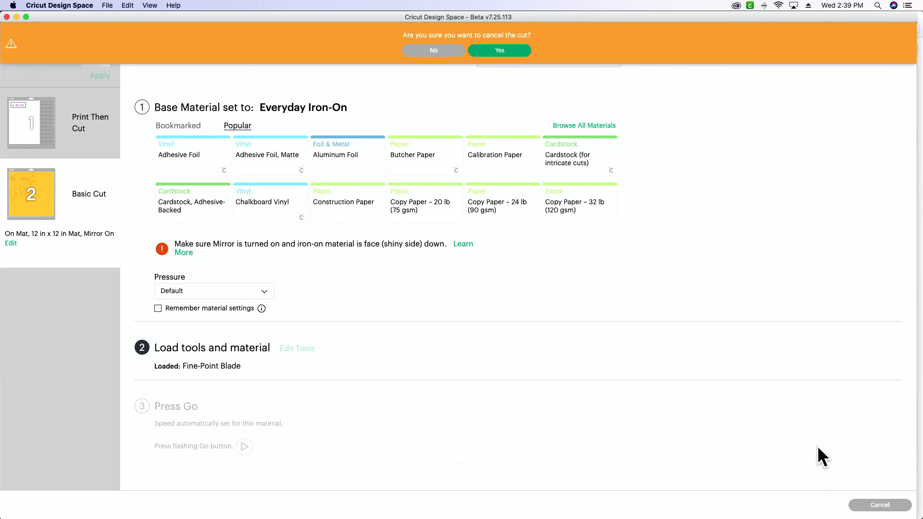
pyautogui.click(524, 56)
pyautogui.click(830, 506)
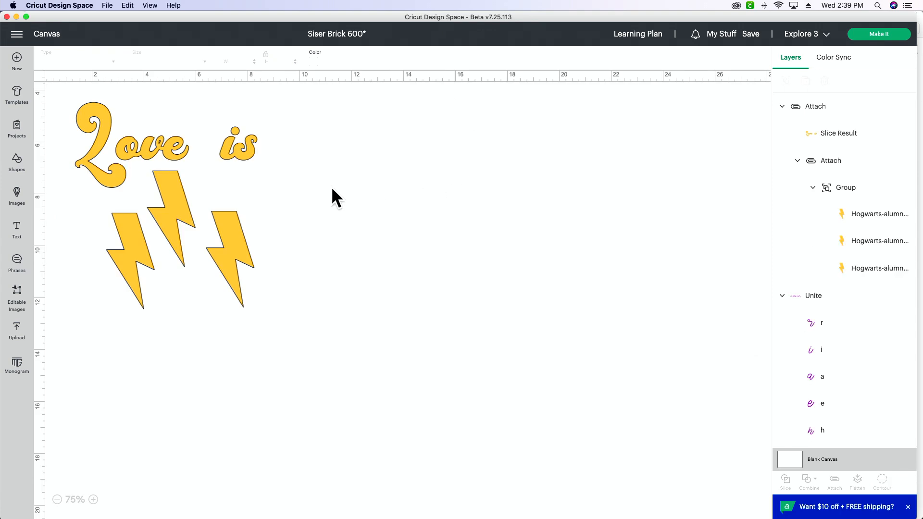
# - Move the attached "Love is" lightning bolt design to about X 9.3 in, Y 5.1 in and save the project
pyautogui.click(421, 287)
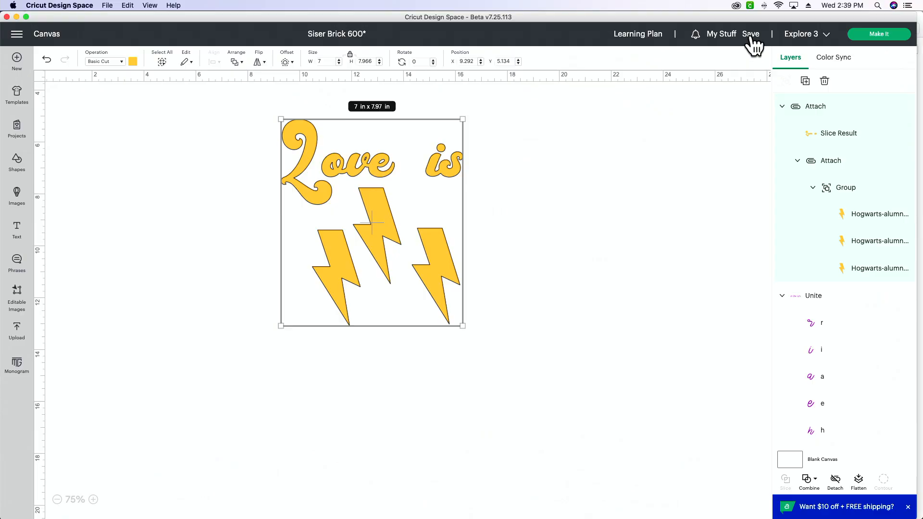
pyautogui.click(750, 39)
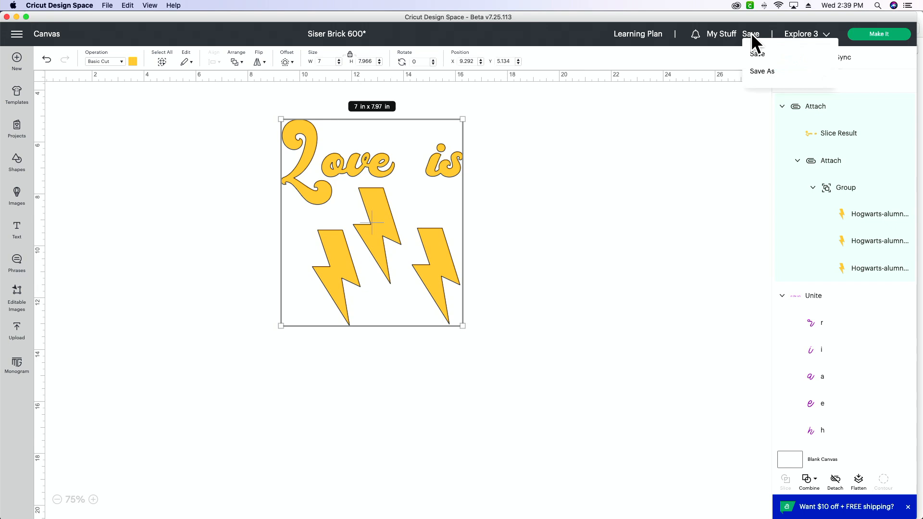
pyautogui.click(760, 55)
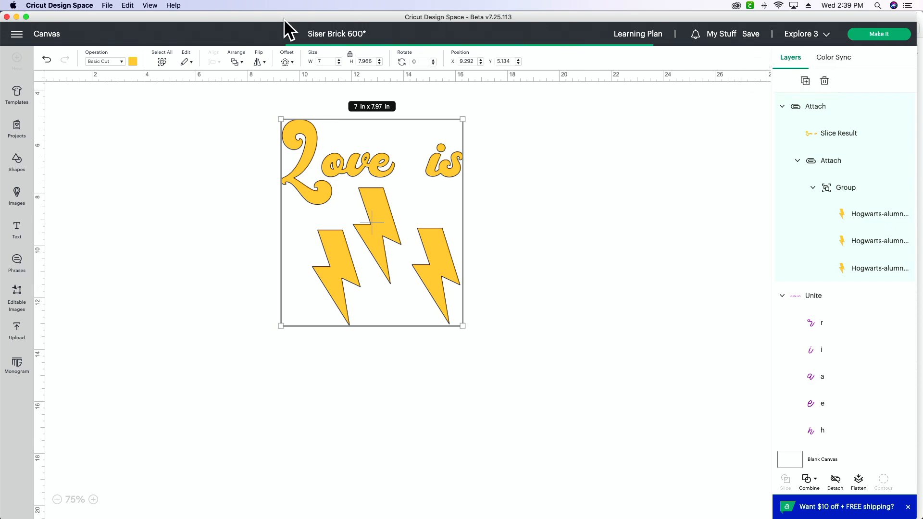
# - Save a copy of the project titled "lightening bolts" and add it to the first collection listed
pyautogui.click(750, 39)
pyautogui.click(753, 74)
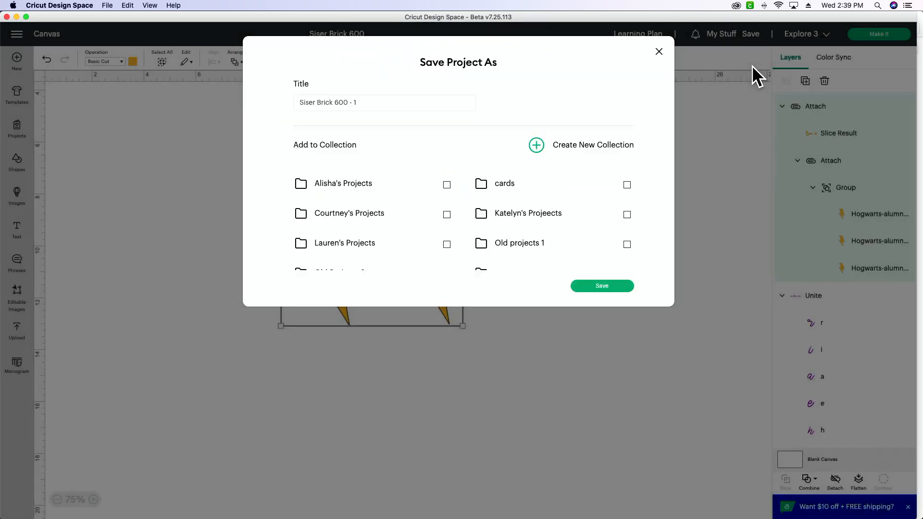
pyautogui.moveTo(375, 102); pyautogui.dragTo(282, 99)
pyautogui.write('lightening bolts')
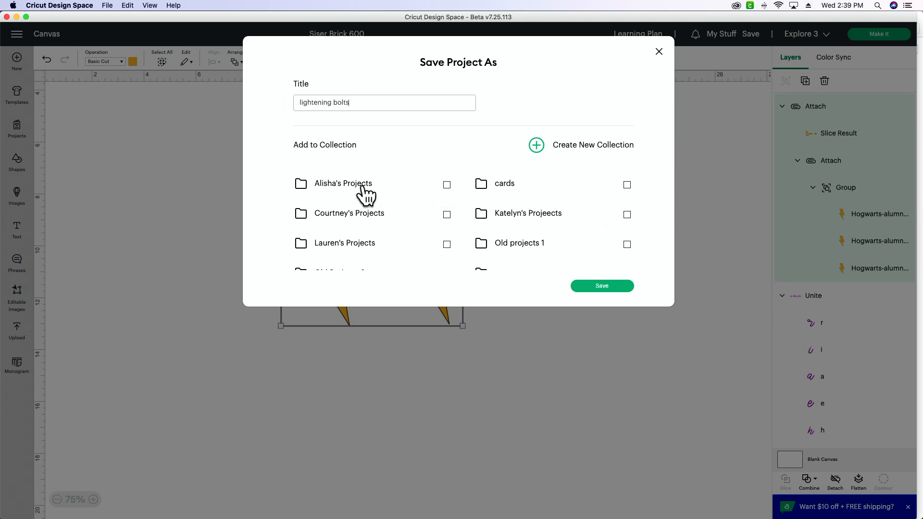
pyautogui.click(447, 185)
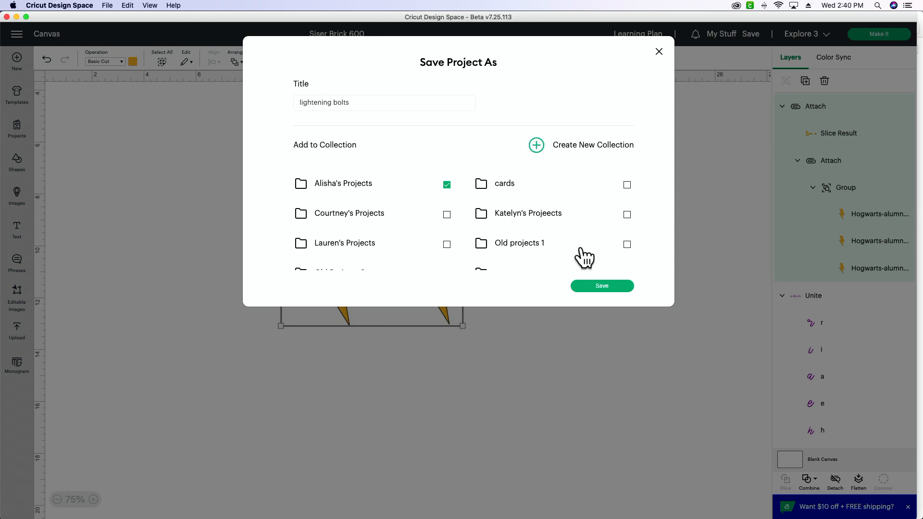
pyautogui.click(598, 284)
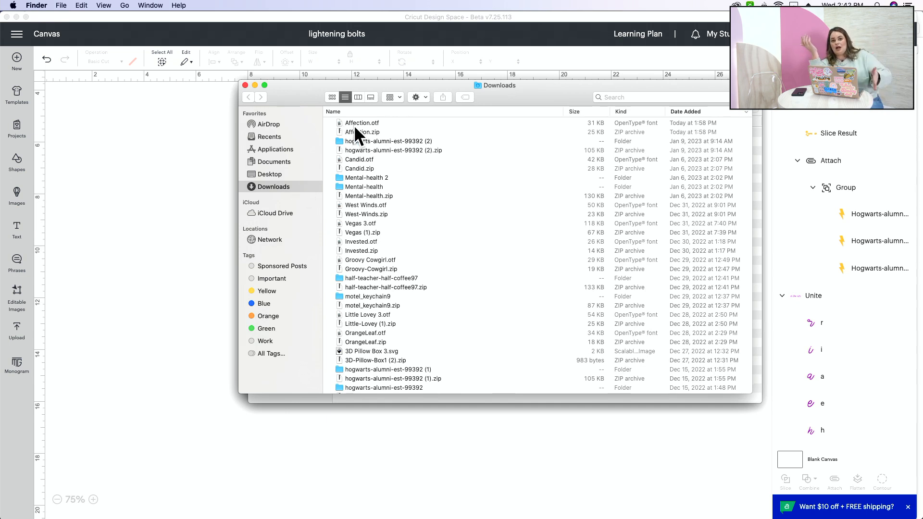
# - Search the Mac for "font book" in Finder and open the Font Book application
pyautogui.moveTo(338, 137); pyautogui.dragTo(374, 123)
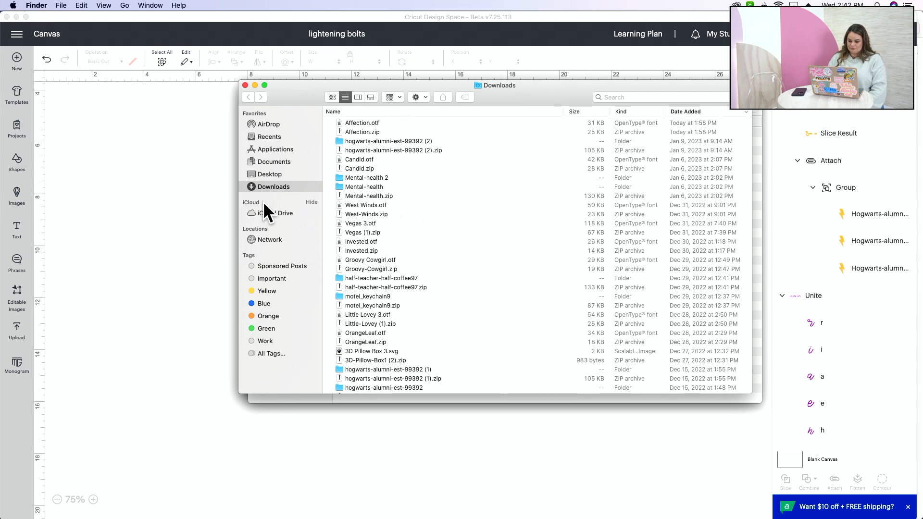
pyautogui.click(637, 97)
pyautogui.write('f')
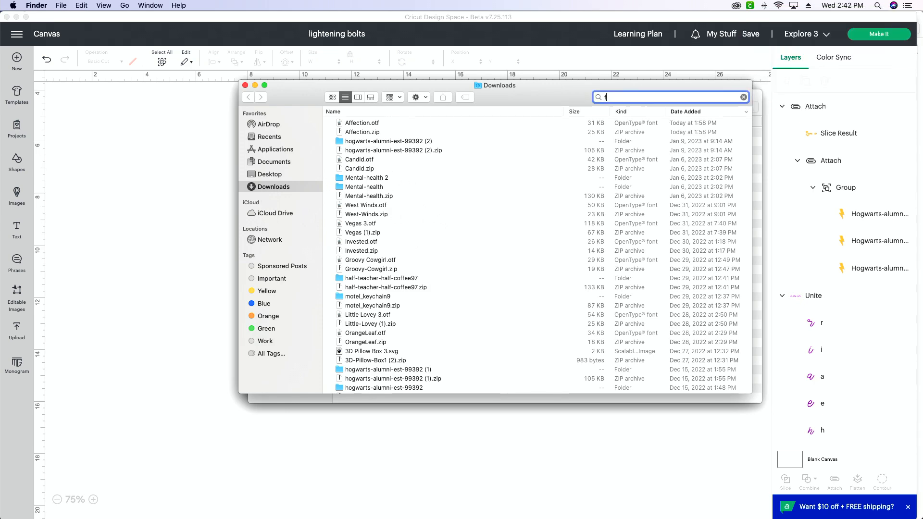
pyautogui.write('ont book')
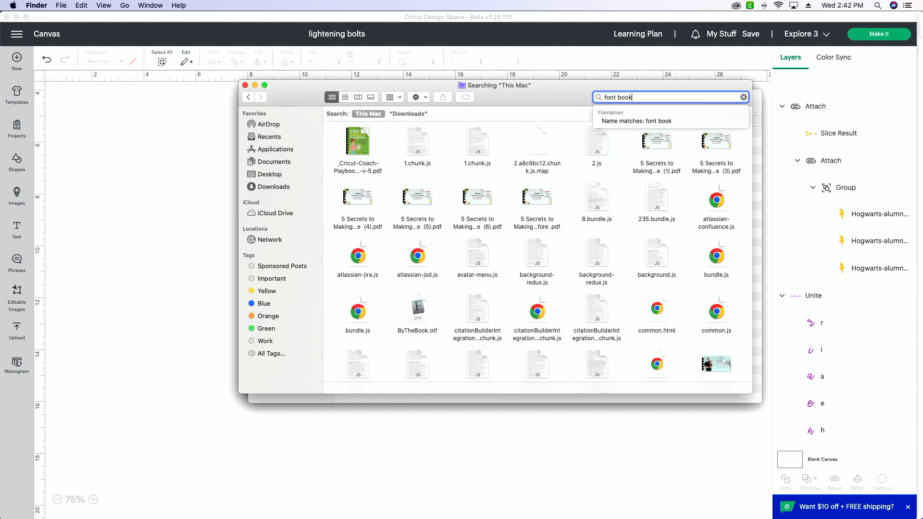
pyautogui.press('Return')
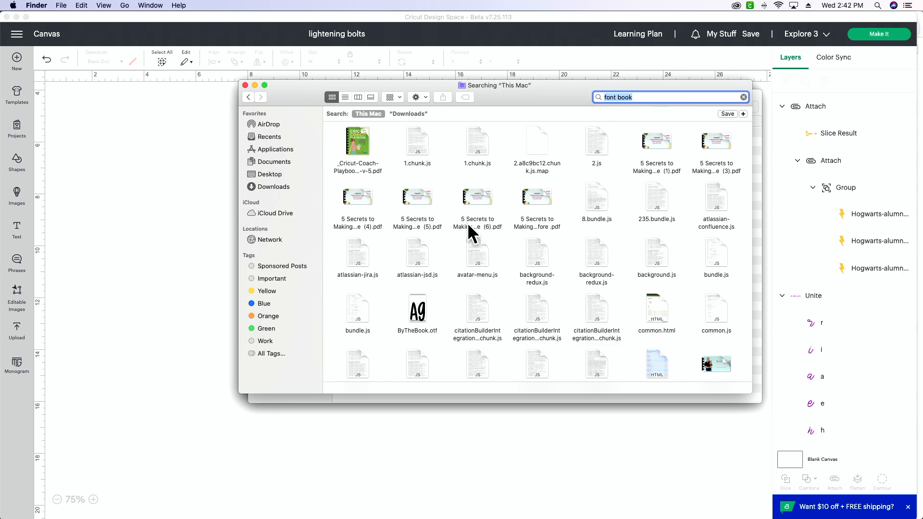
pyautogui.scroll(-5, 460, 263)
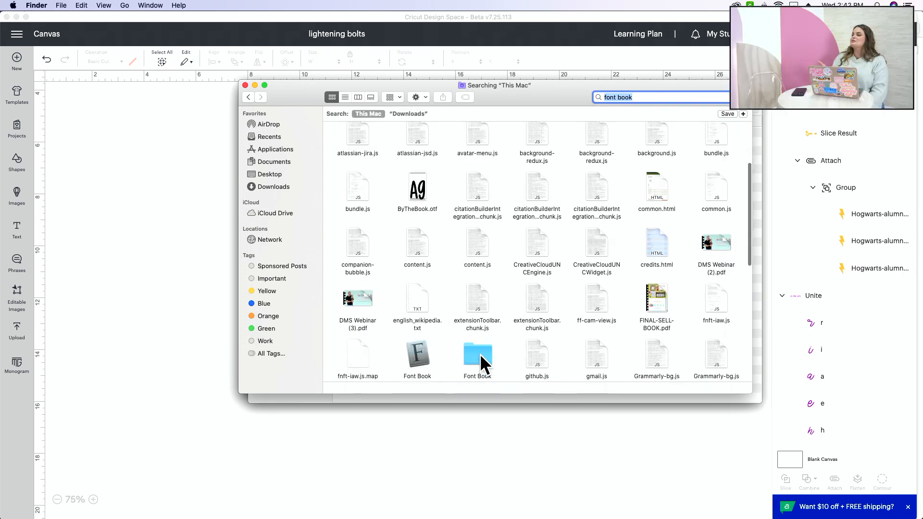
pyautogui.doubleClick(425, 352)
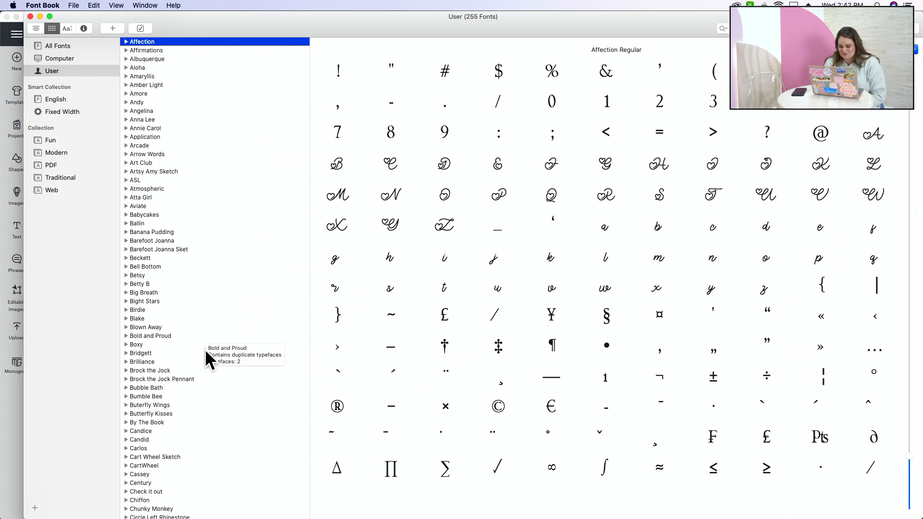
# - Browse the user-installed font list in Font Book from beginning to end and back
pyautogui.scroll(3, 229, 321)
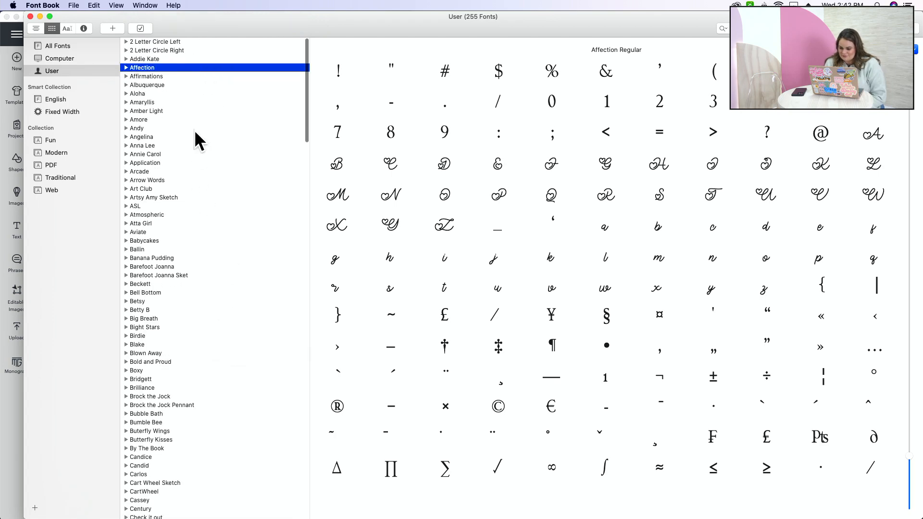
pyautogui.scroll(-20, 197, 147)
pyautogui.scroll(-10, 197, 142)
pyautogui.scroll(20, 197, 142)
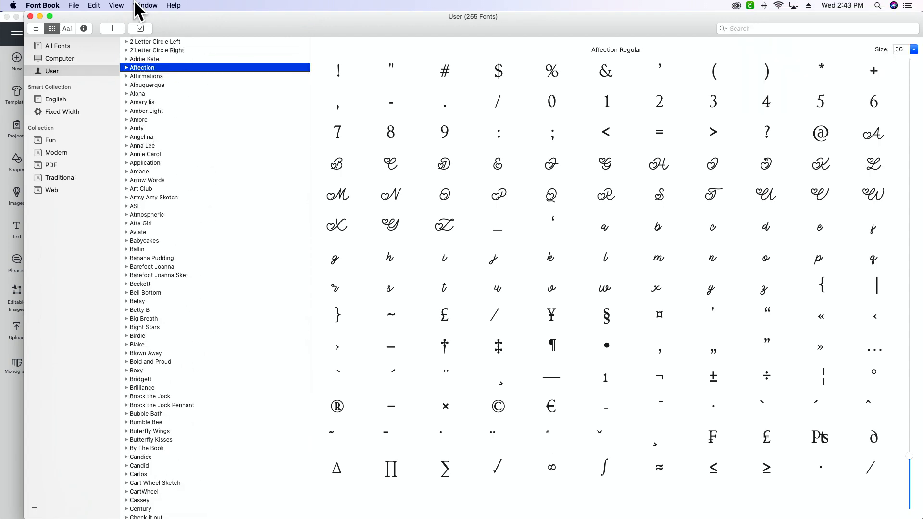
# - Switch to Cricut Design Space, add a new text box to the canvas and bookmark the Affection system font
pyautogui.moveTo(164, 506)
pyautogui.click(449, 491)
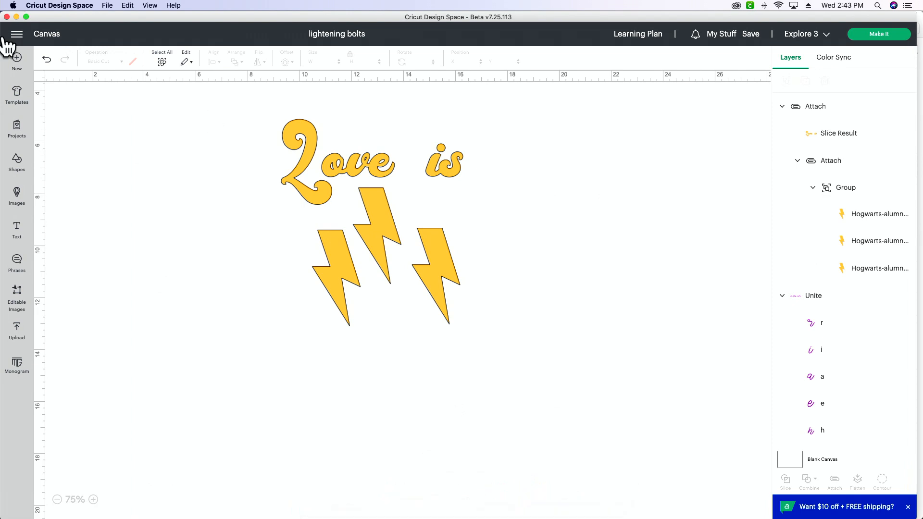
pyautogui.click(17, 231)
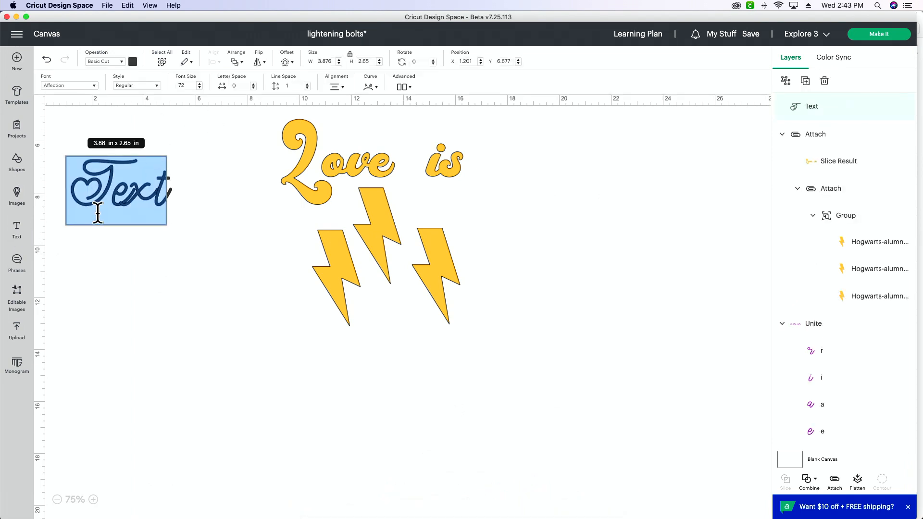
pyautogui.scroll(4, 125, 193)
pyautogui.click(83, 85)
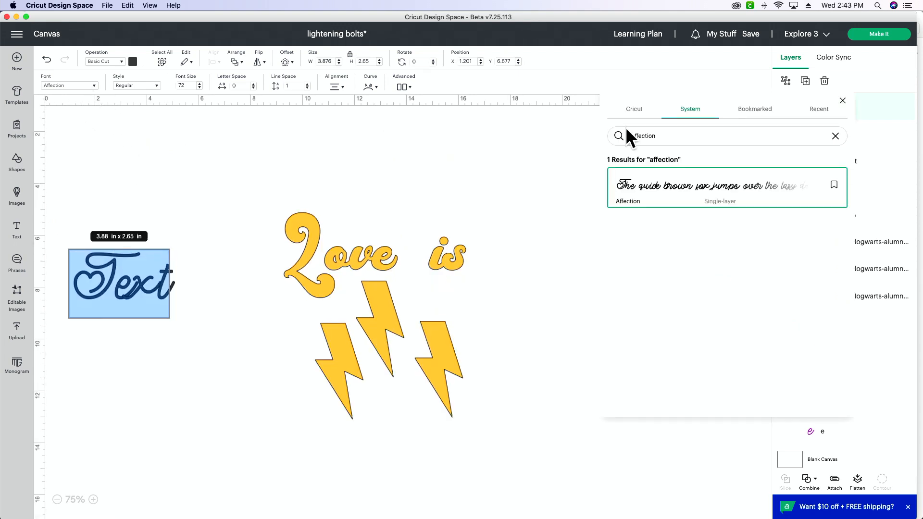
pyautogui.click(834, 185)
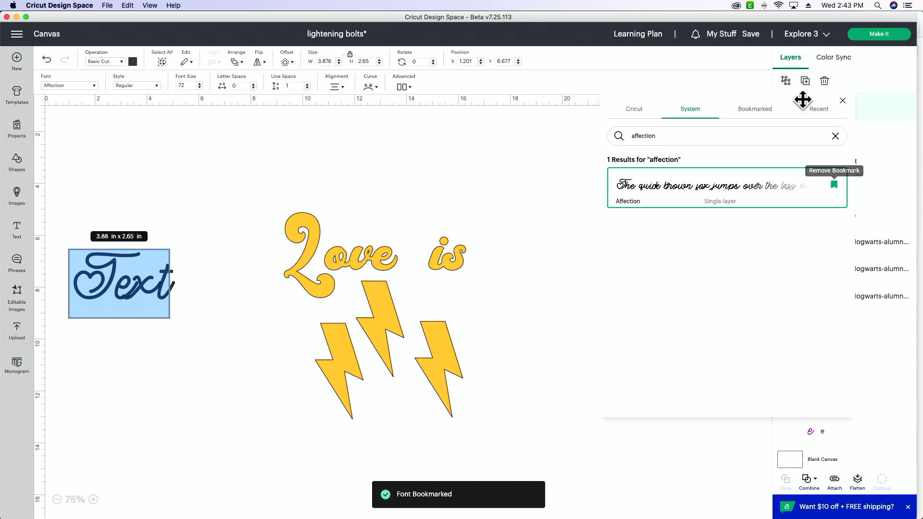
# - Review the bookmarked fonts and the recently used fonts for the text box, and close the font list
pyautogui.click(768, 116)
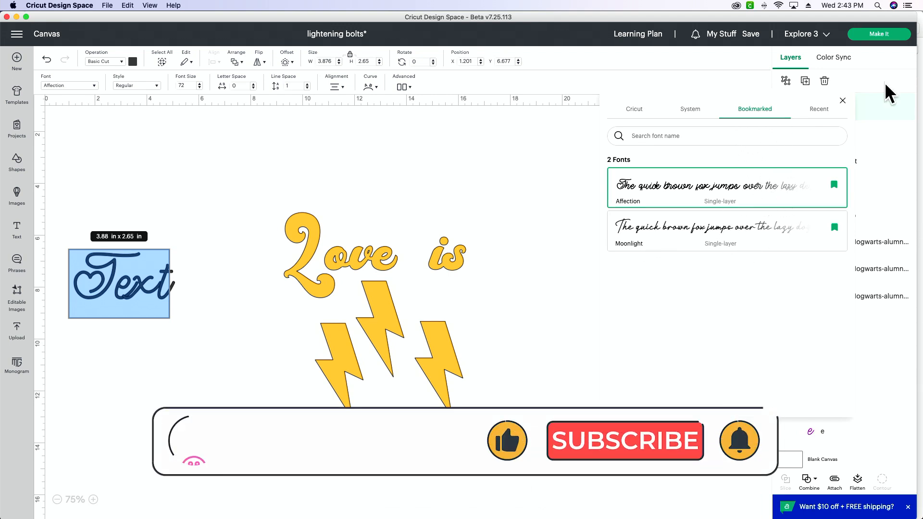
pyautogui.click(828, 112)
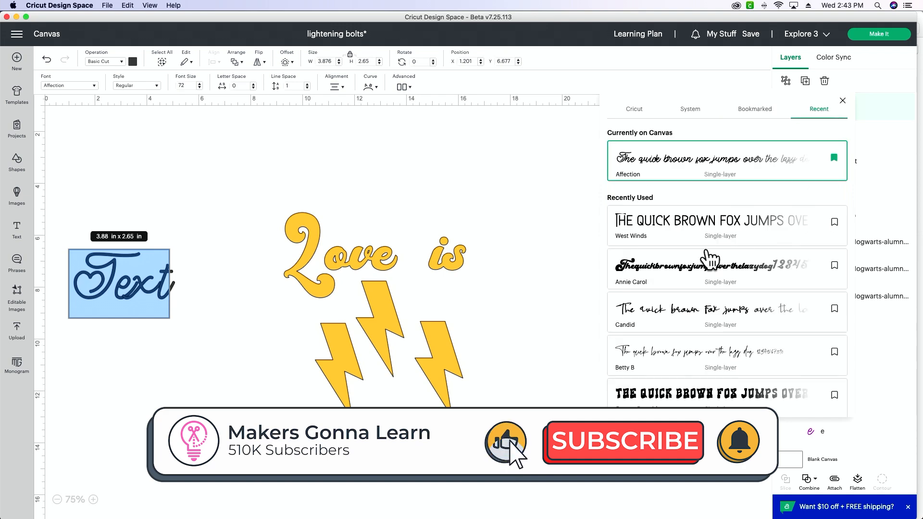
pyautogui.scroll(-1, 700, 339)
pyautogui.scroll(-5, 703, 337)
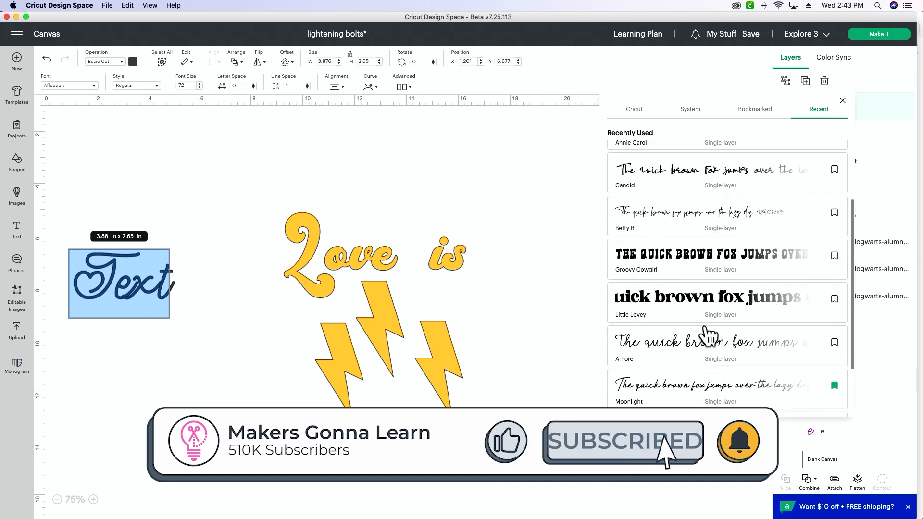
pyautogui.scroll(7, 692, 351)
pyautogui.click(843, 100)
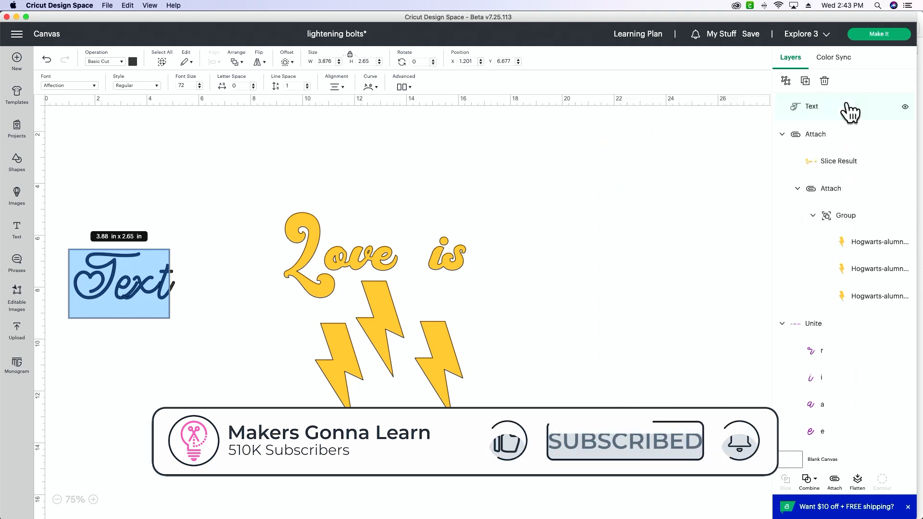